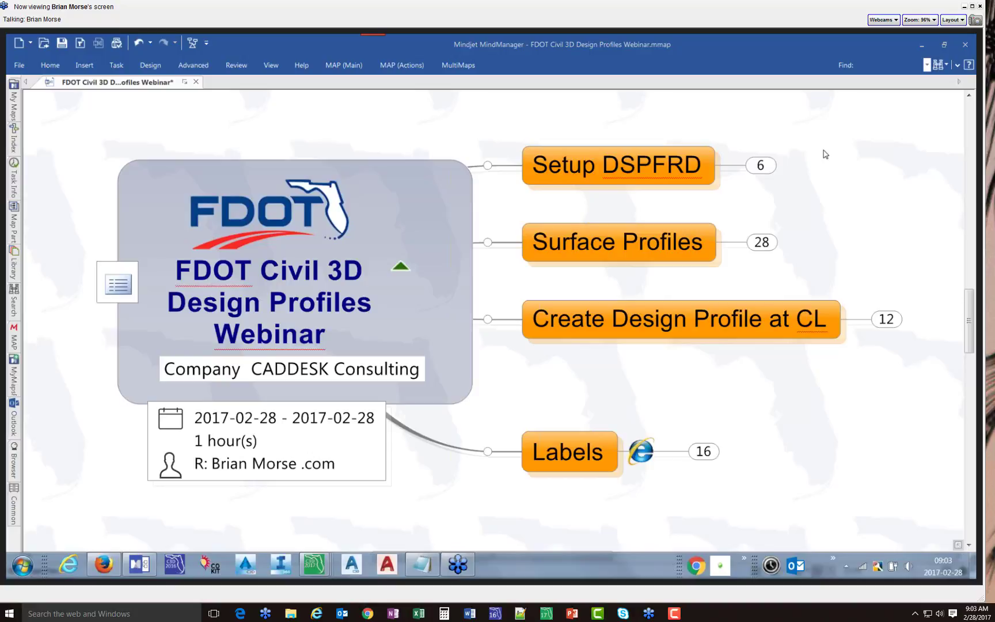
Start a walkthrough presentation of the webinar map and expand the Setup DSPFRD topic
click(639, 173)
click(270, 65)
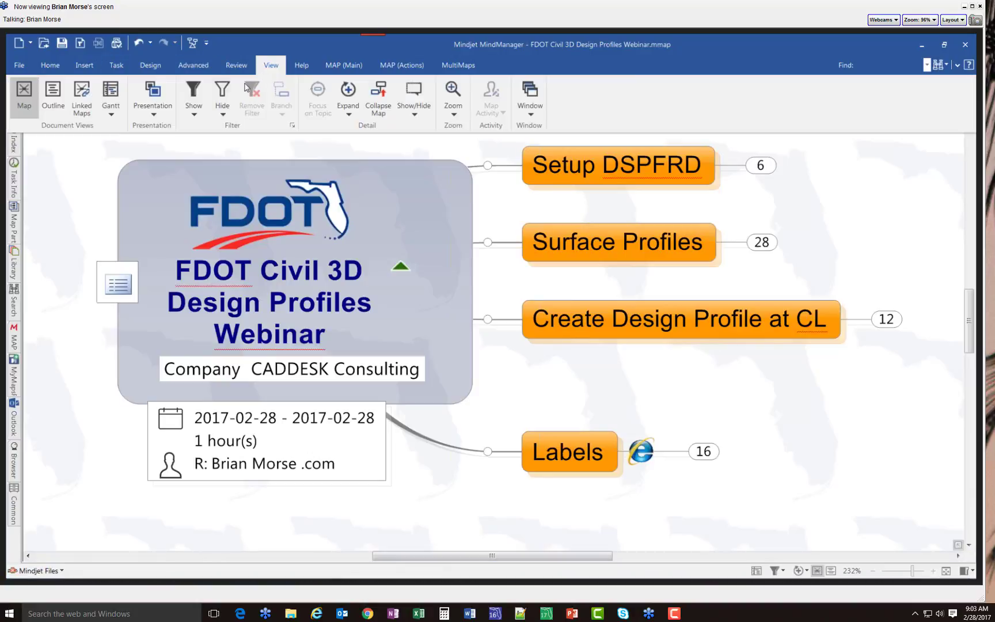
click(153, 96)
click(521, 572)
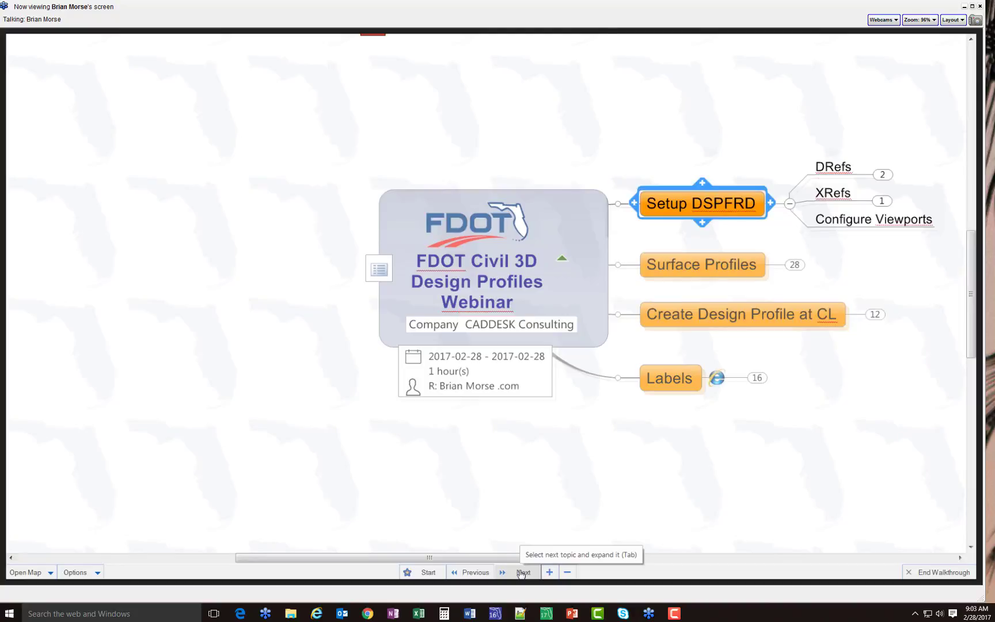
Step through the DRefs, XRefs and Configure Viewports subtopics of Setup DSPFRD in the walkthrough
click(521, 572)
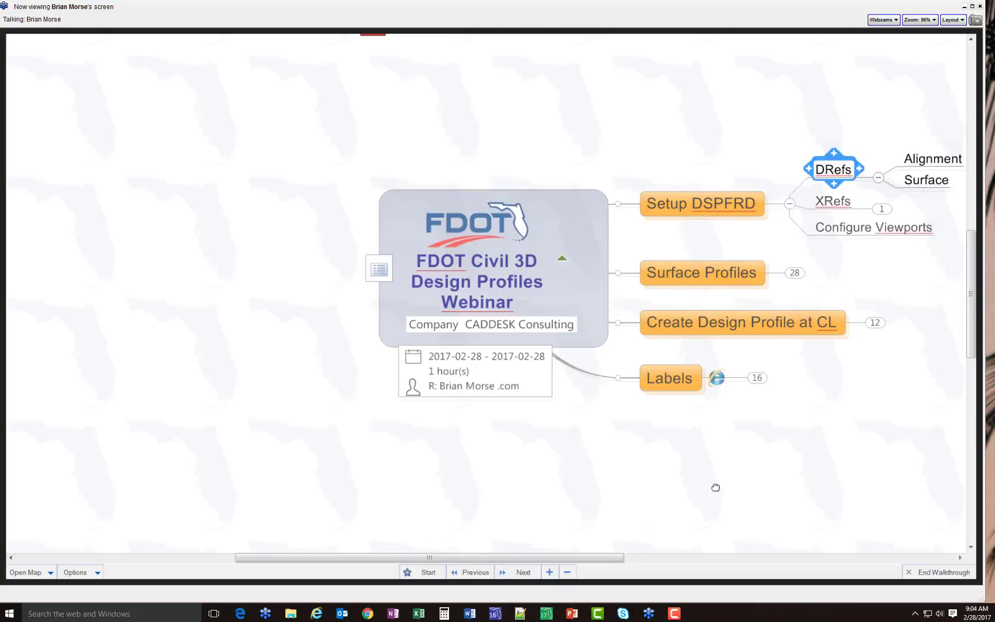
drag(715, 486, 523, 487)
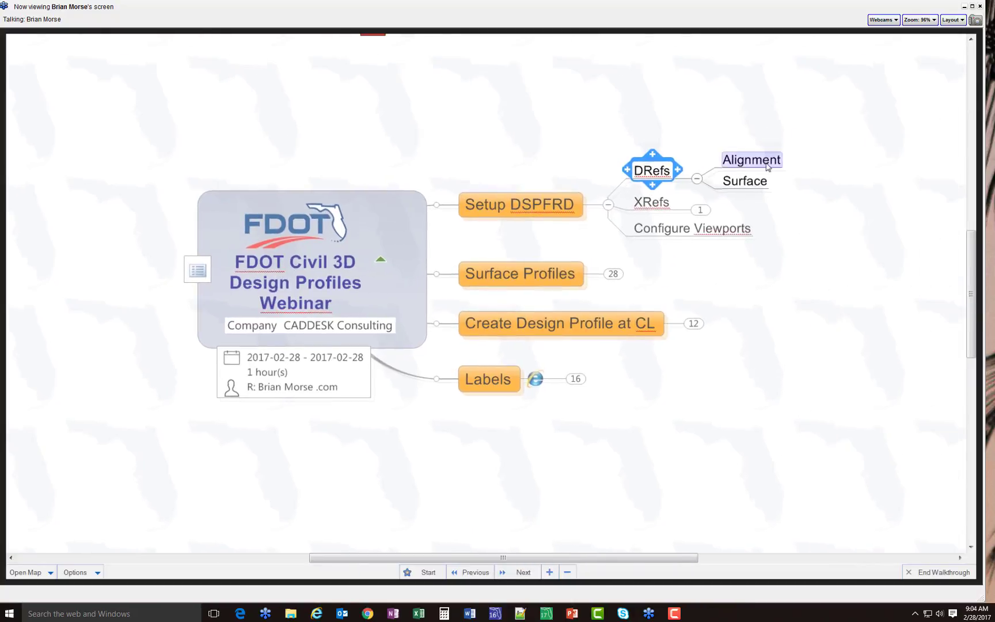
click(523, 572)
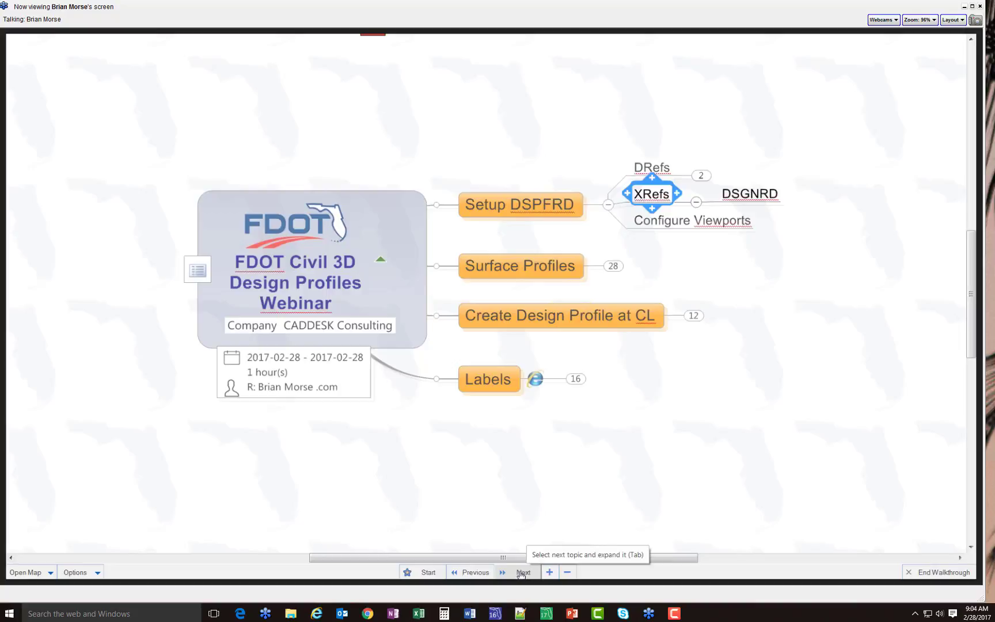
click(524, 573)
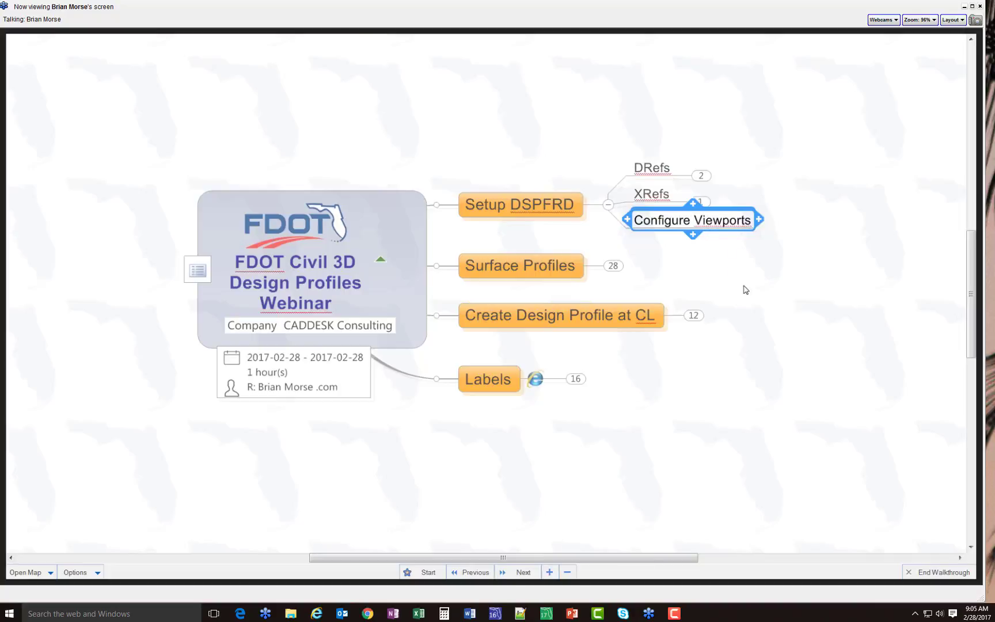
click(516, 573)
Switch to AutoCAD Civil 3D and list the surfaces of drawing 1-DSPFRD01 in the Prospector tree
key(alt+Tab)
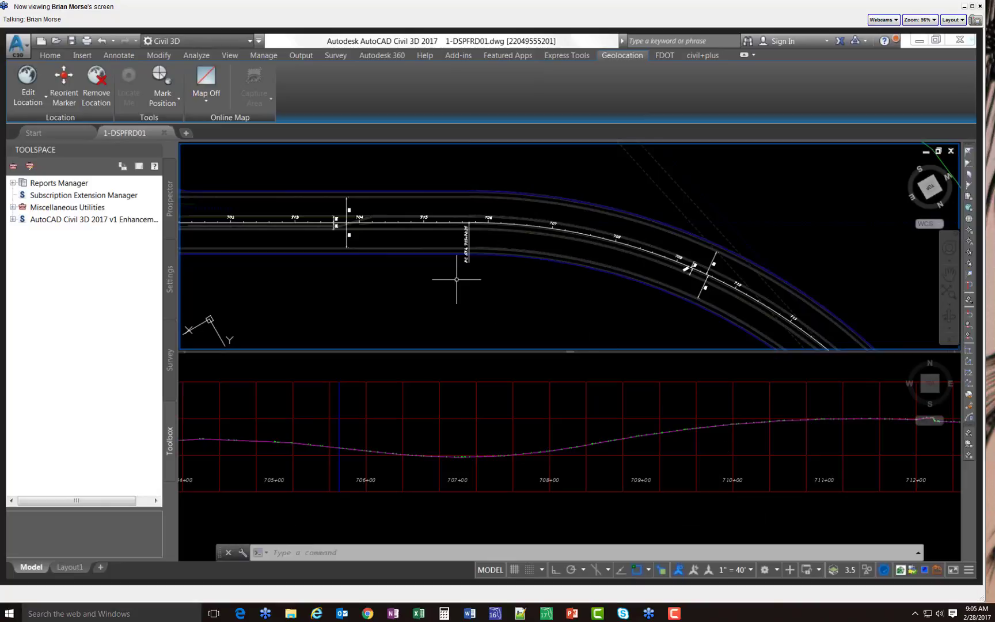
click(170, 200)
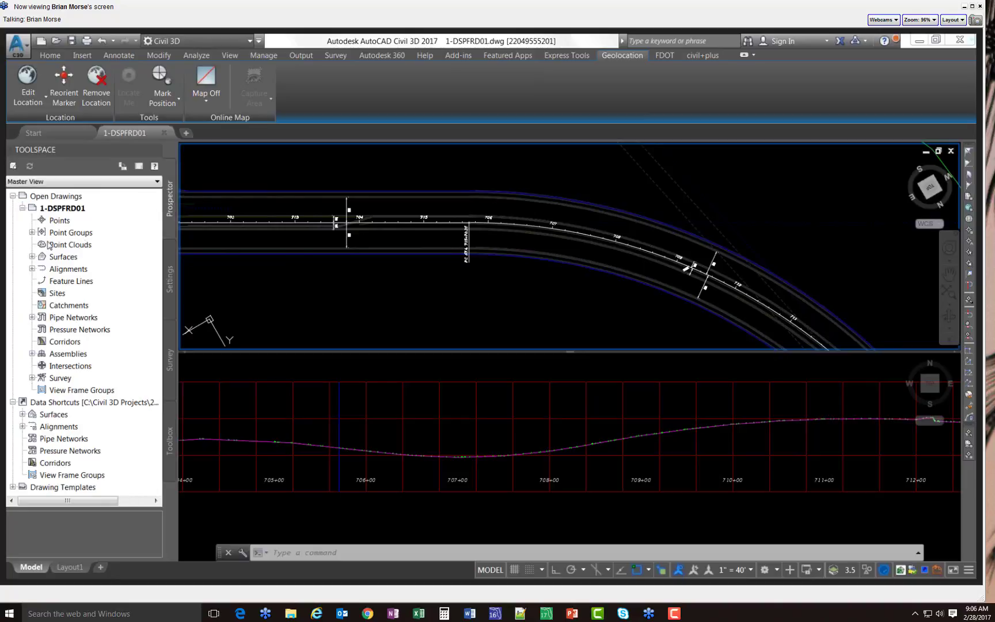
click(32, 257)
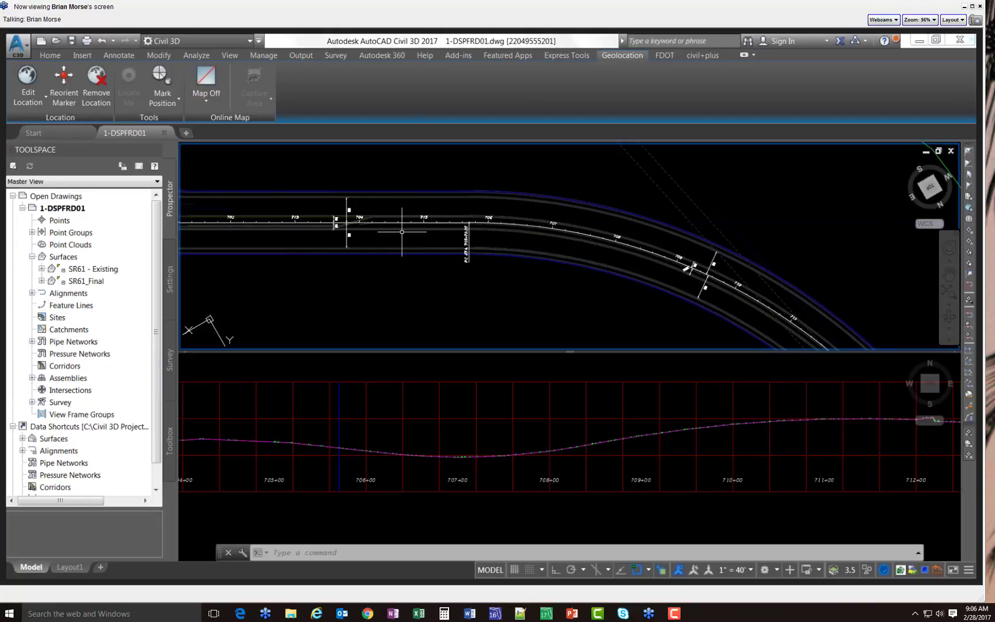
Examine the SR61 roadway in the plan viewport, from the lane transition near station 704 to the intersection near station 715
mouse_move(402, 232)
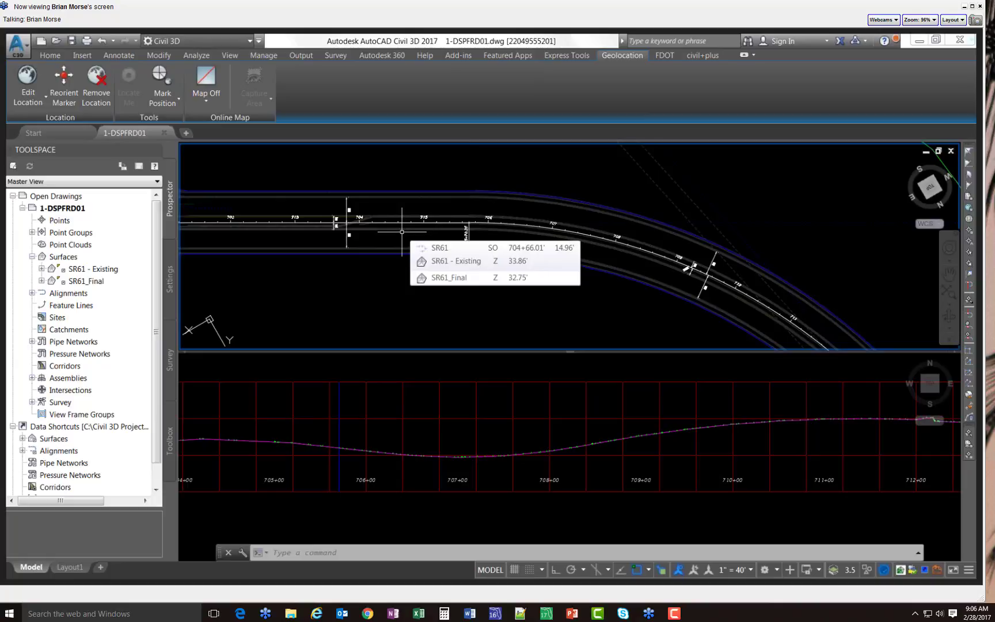
scroll(348, 221, up, 8)
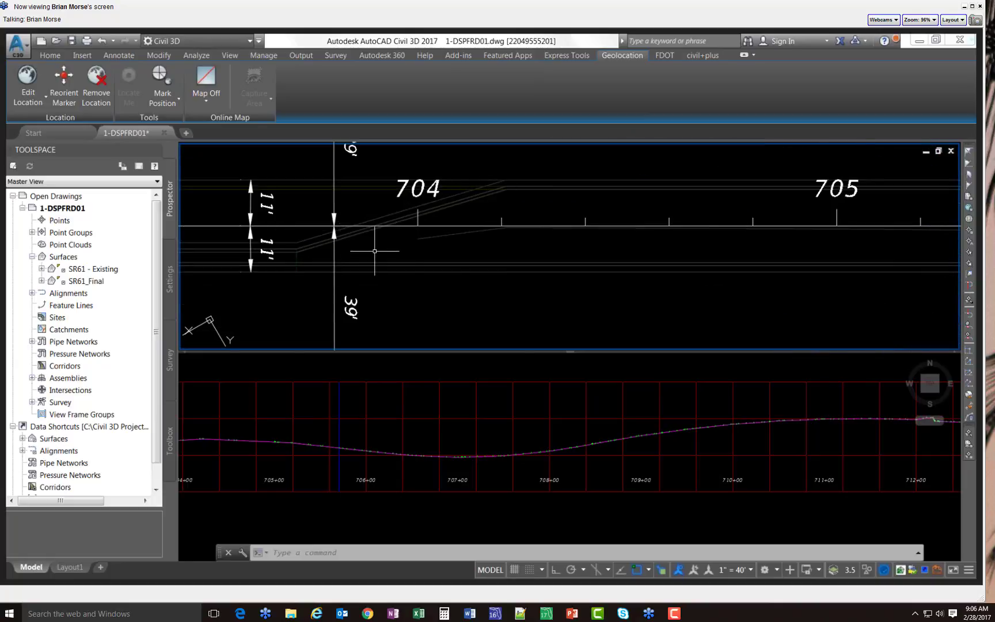
middle_drag(538, 254, 821, 280)
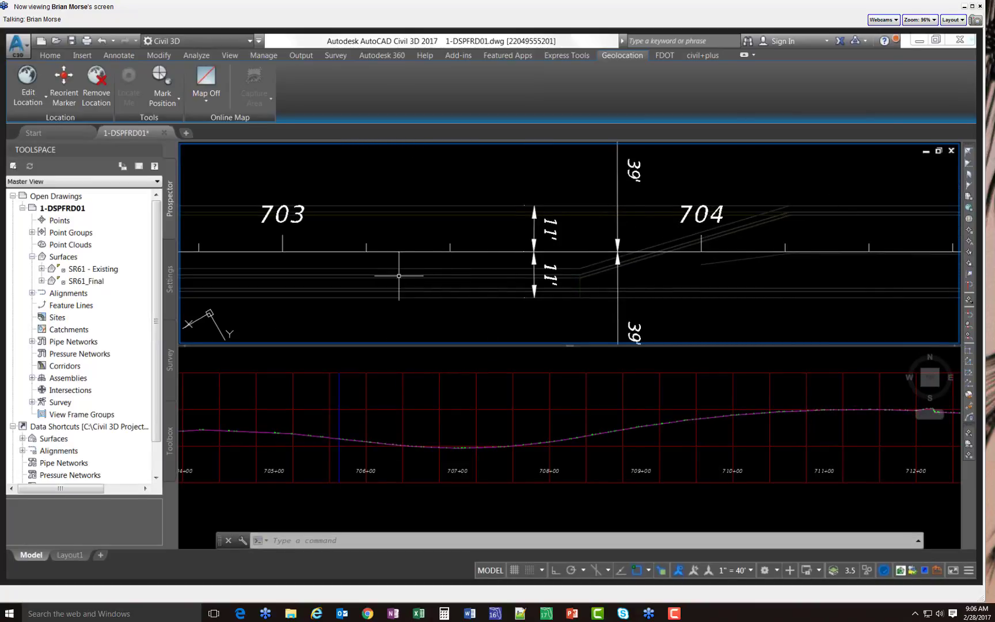
scroll(345, 223, down, 8)
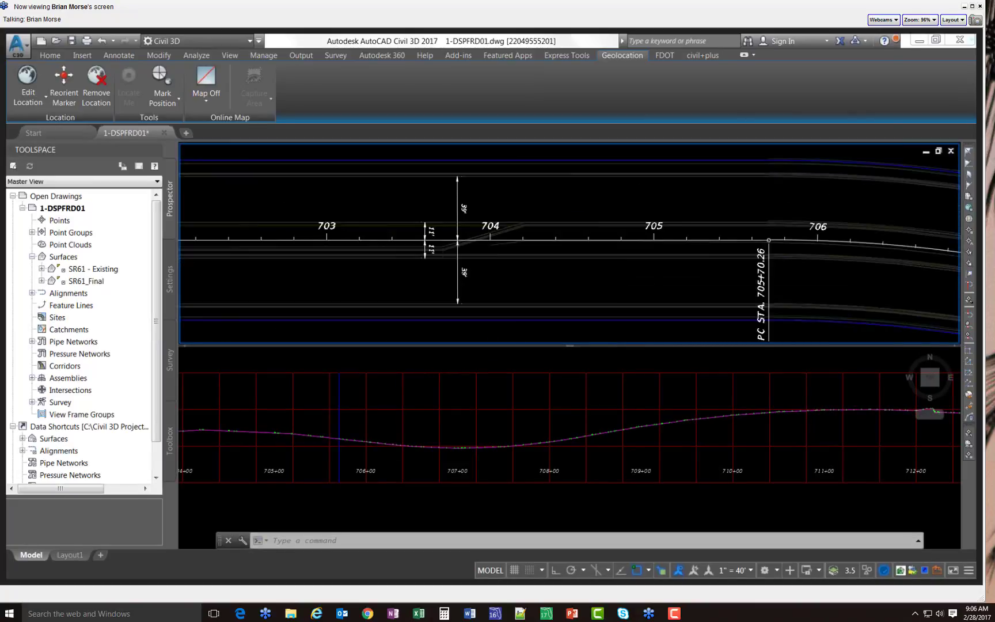
scroll(345, 223, down, 2)
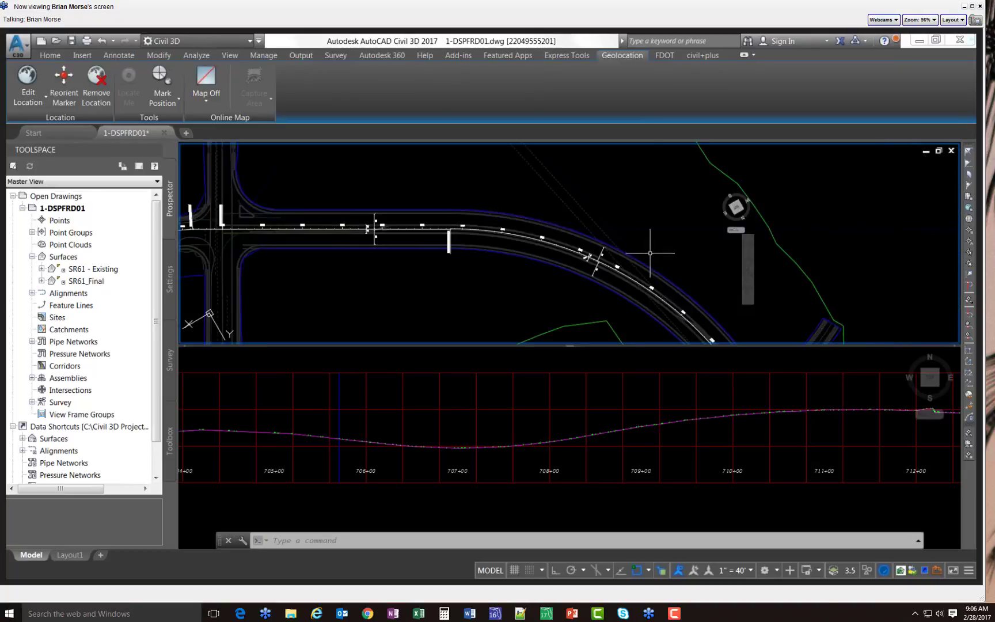
mouse_move(690, 256)
middle_down()
mouse_move(621, 180)
mouse_move(541, 162)
middle_up()
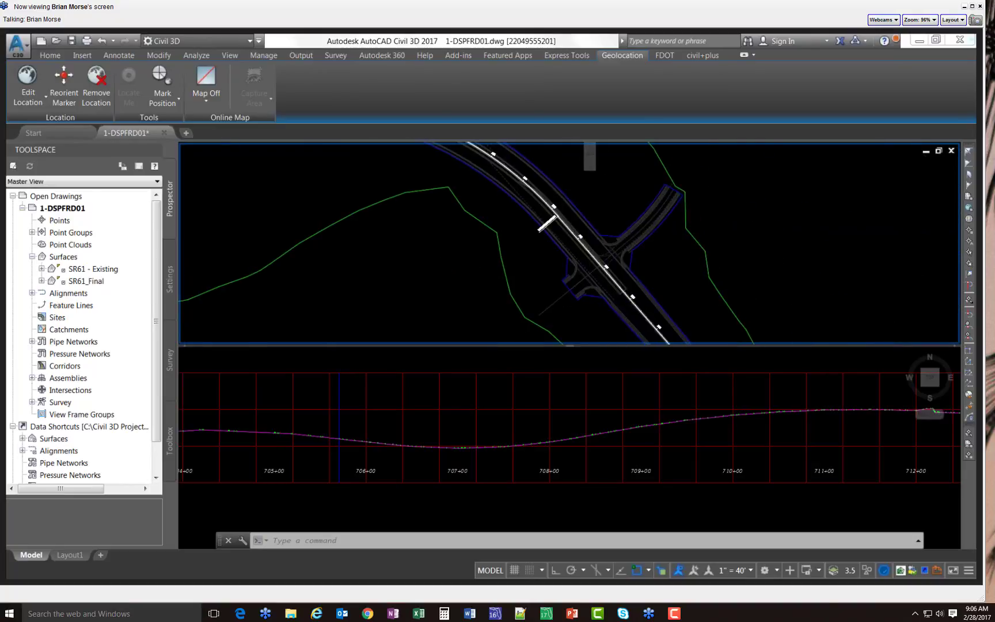
scroll(587, 246, up, 3)
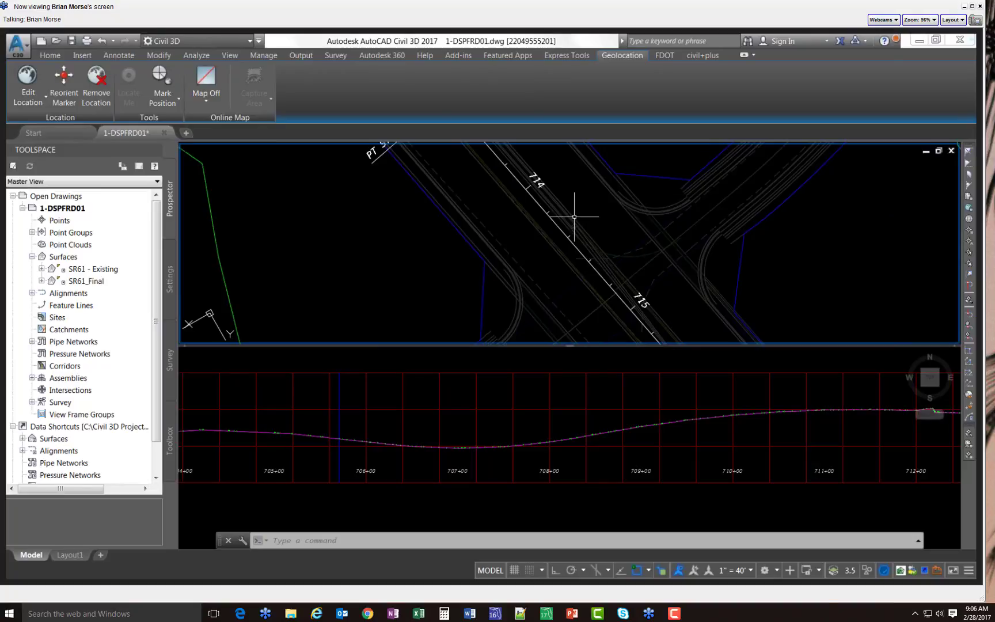
scroll(574, 260, up, 2)
scroll(616, 277, down, 4)
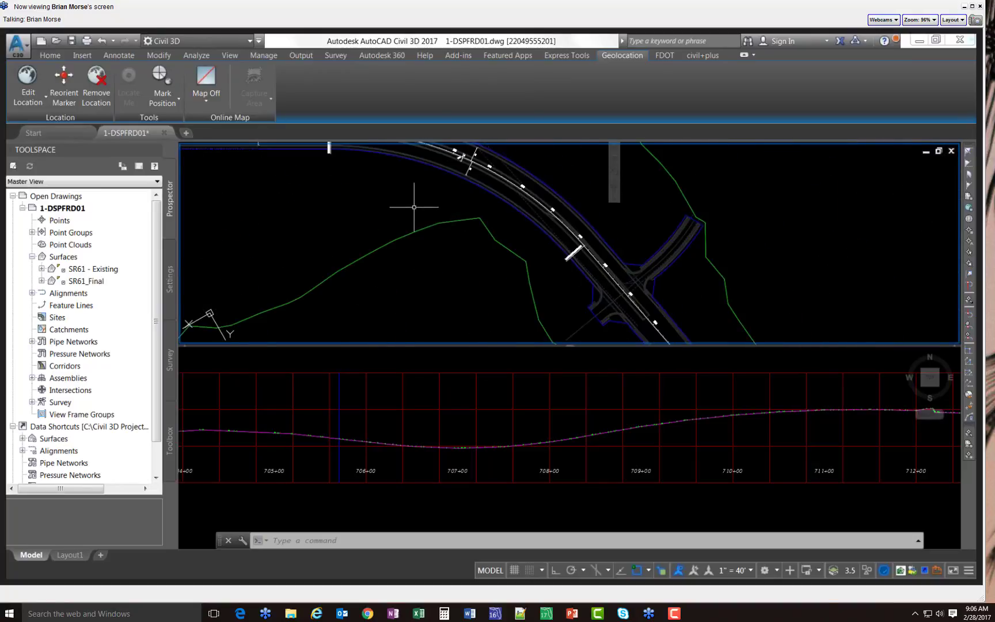
middle_drag(413, 204, 686, 280)
scroll(515, 205, up, 6)
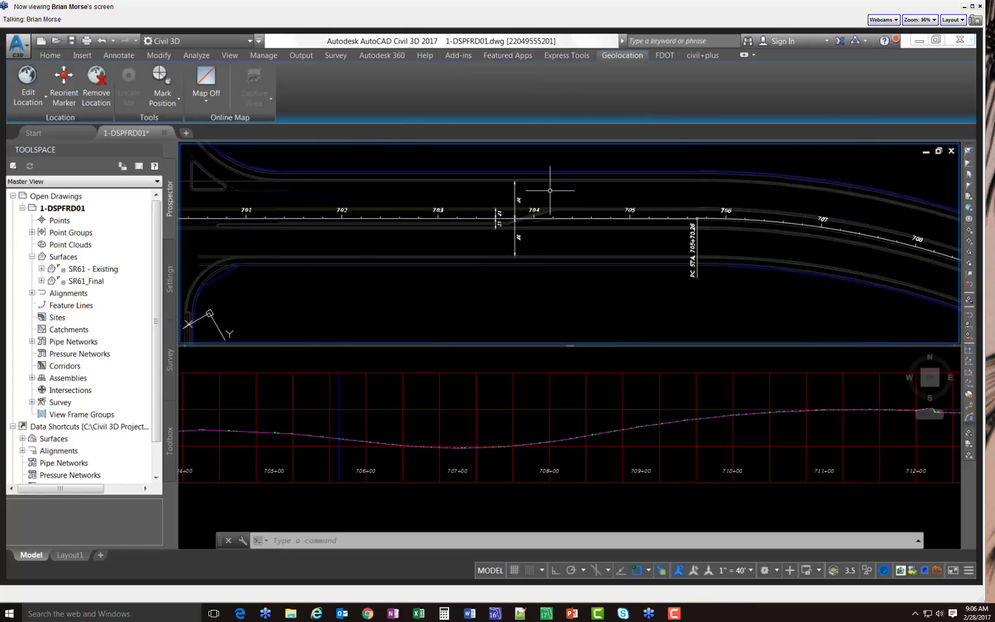
Examine the lane widths and the median transition along the SR61 centerline just before station 704
scroll(455, 237, up, 2)
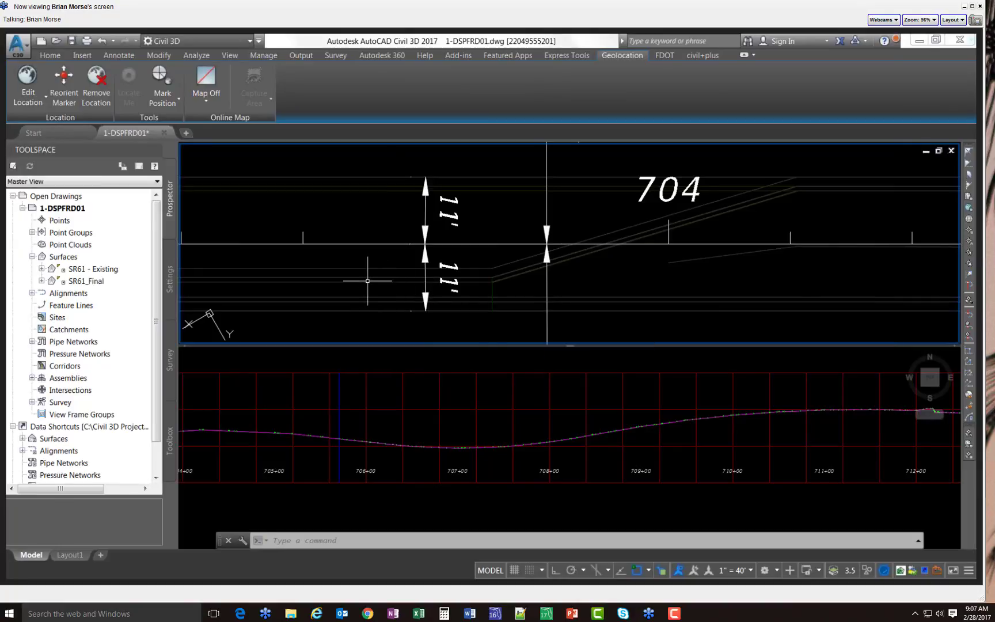
scroll(366, 282, down, 4)
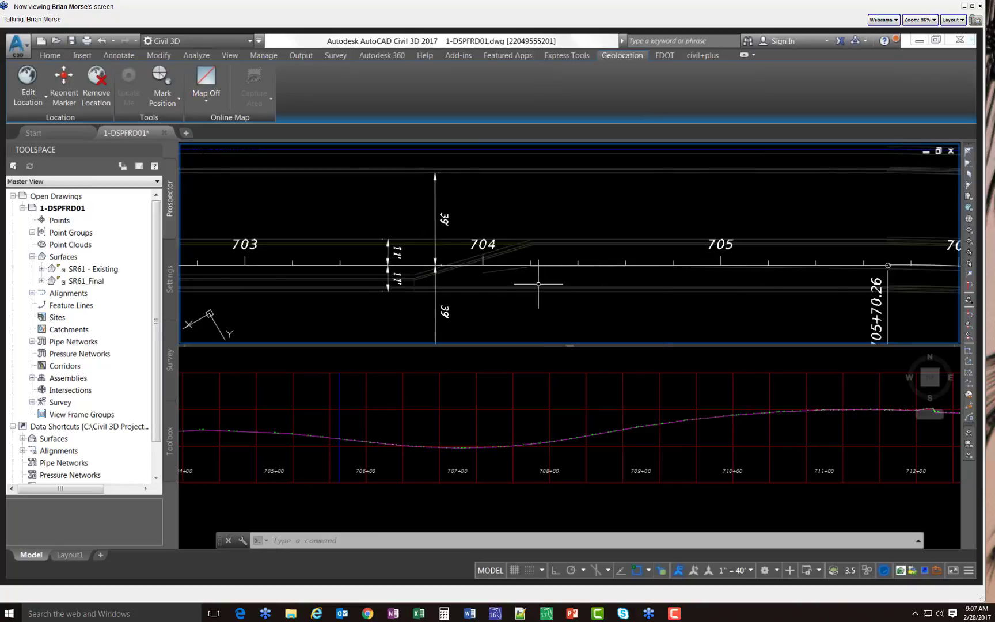
mouse_move(536, 282)
scroll(394, 248, down, 2)
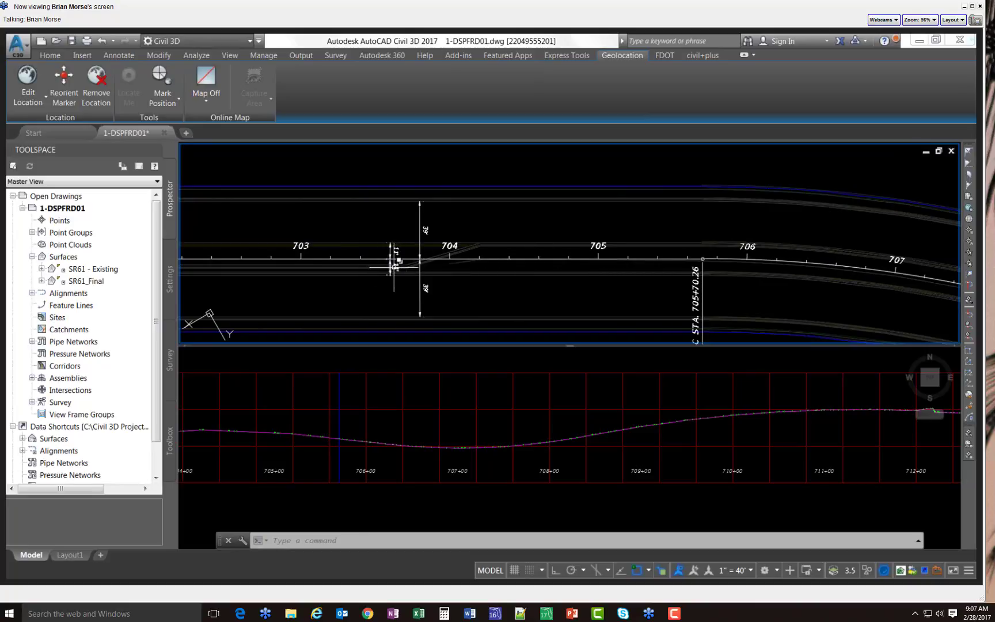
scroll(393, 266, up, 5)
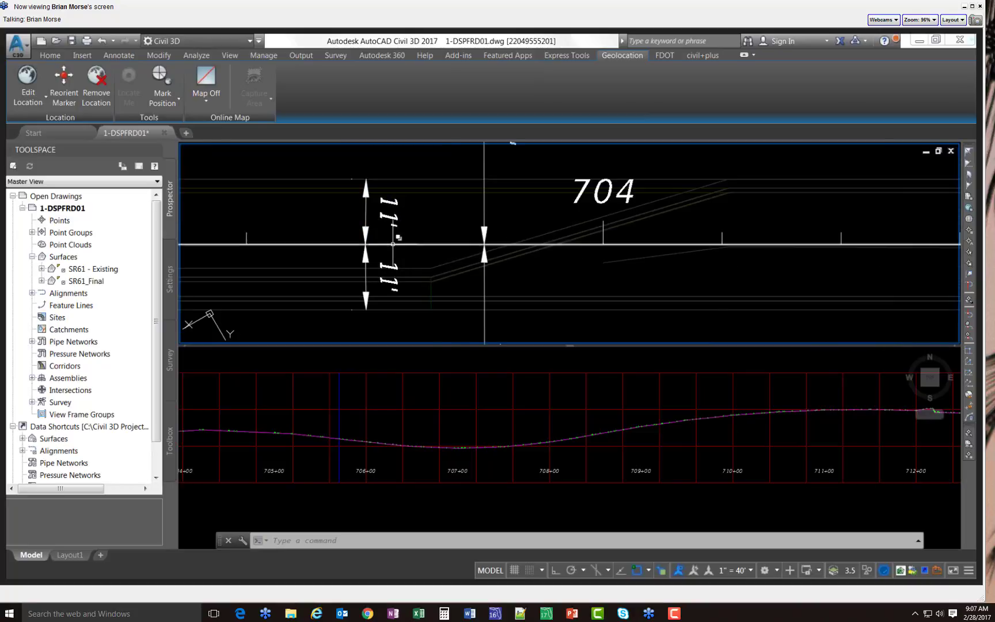
scroll(394, 243, down, 5)
scroll(488, 279, down, 2)
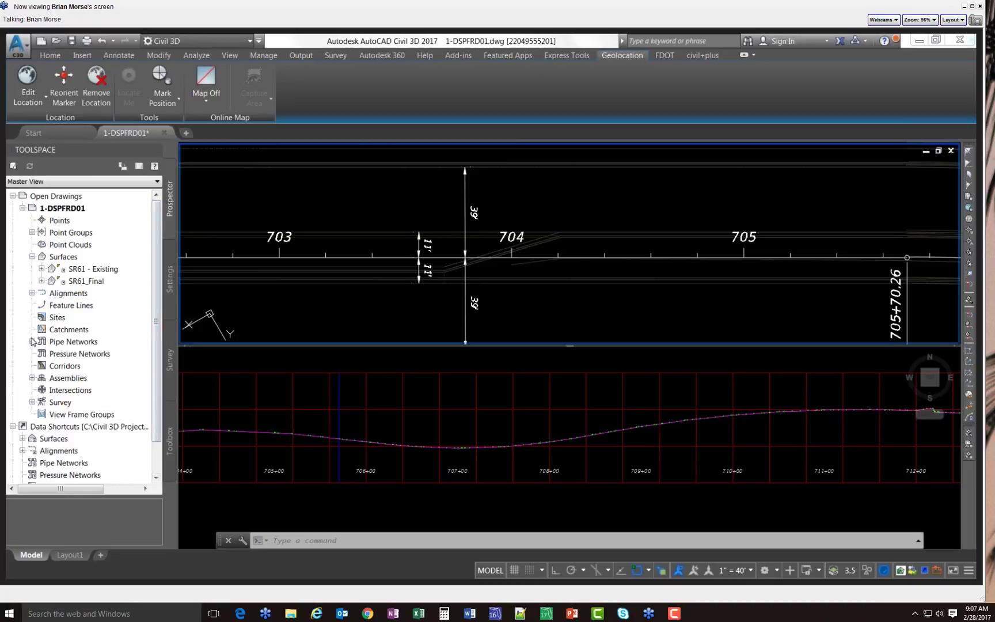
Expand the SR61 centerline alignment down to its profiles and profile views, and inspect the SR61_Final profile in the profile viewport
click(32, 293)
click(42, 305)
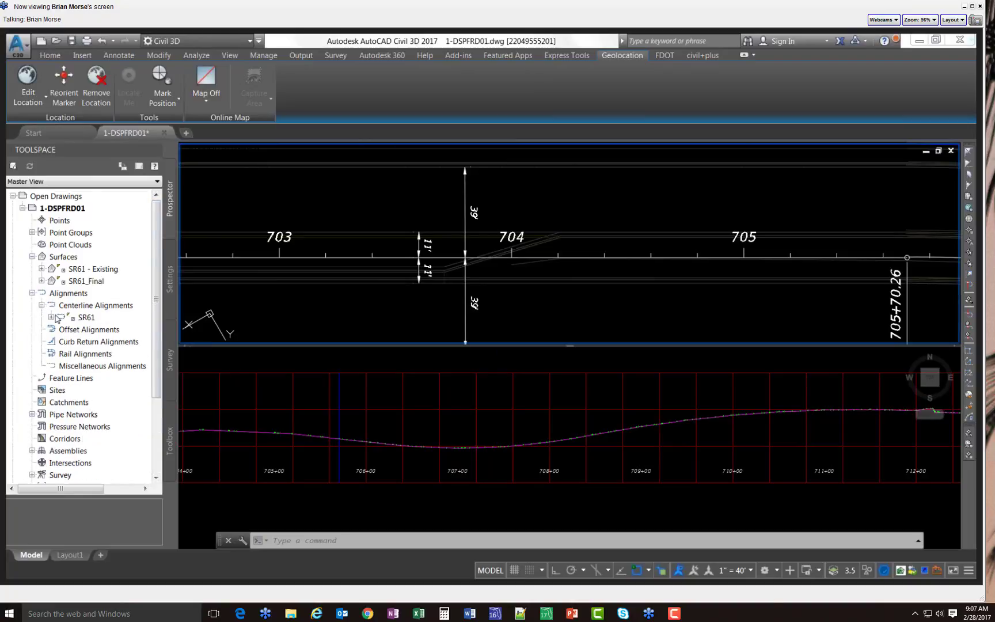
click(51, 317)
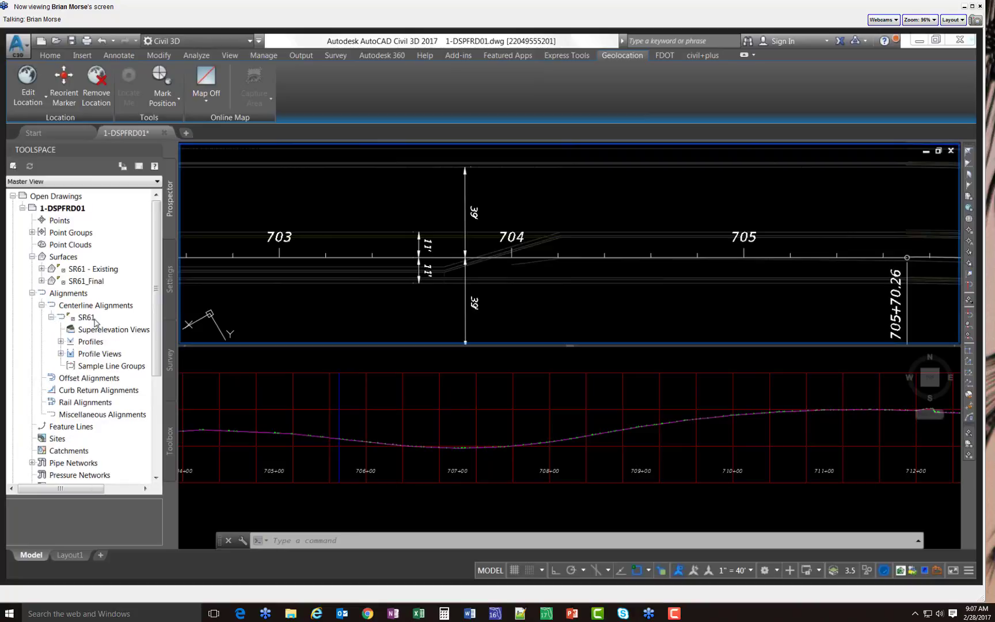
mouse_move(95, 322)
click(61, 342)
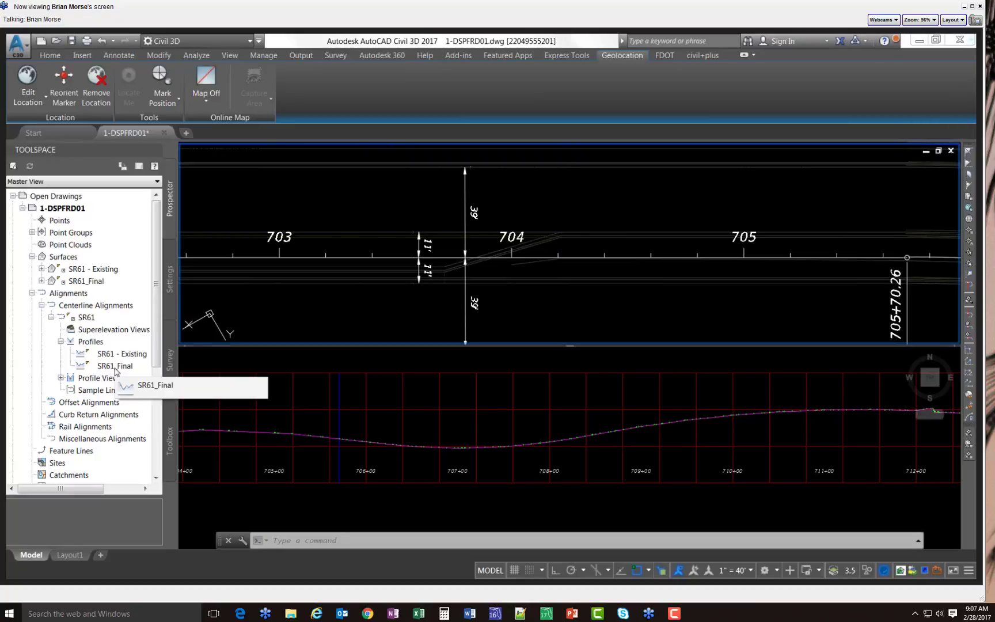
click(61, 377)
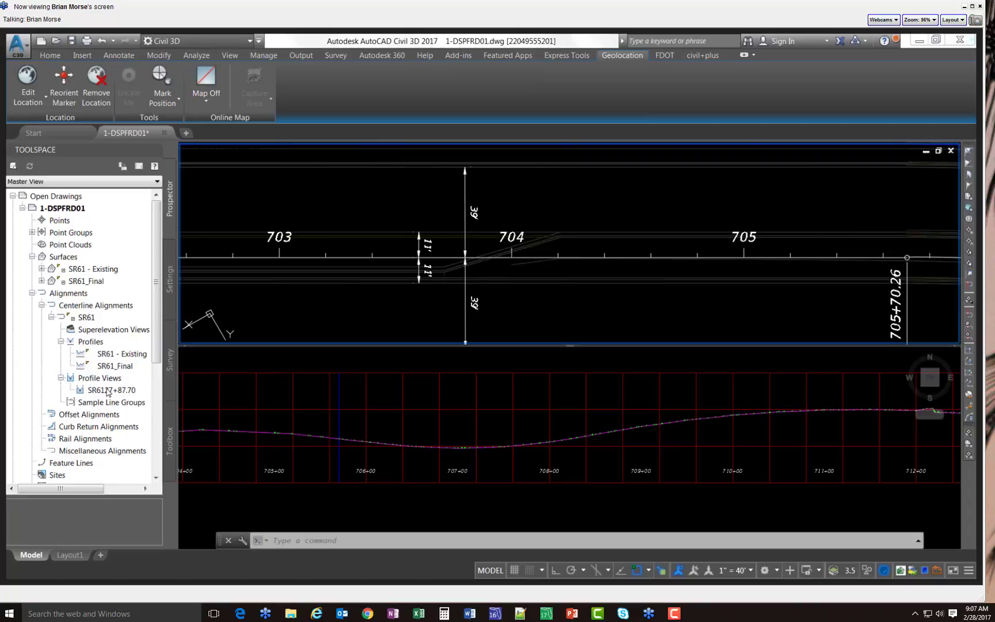
click(412, 425)
mouse_move(408, 446)
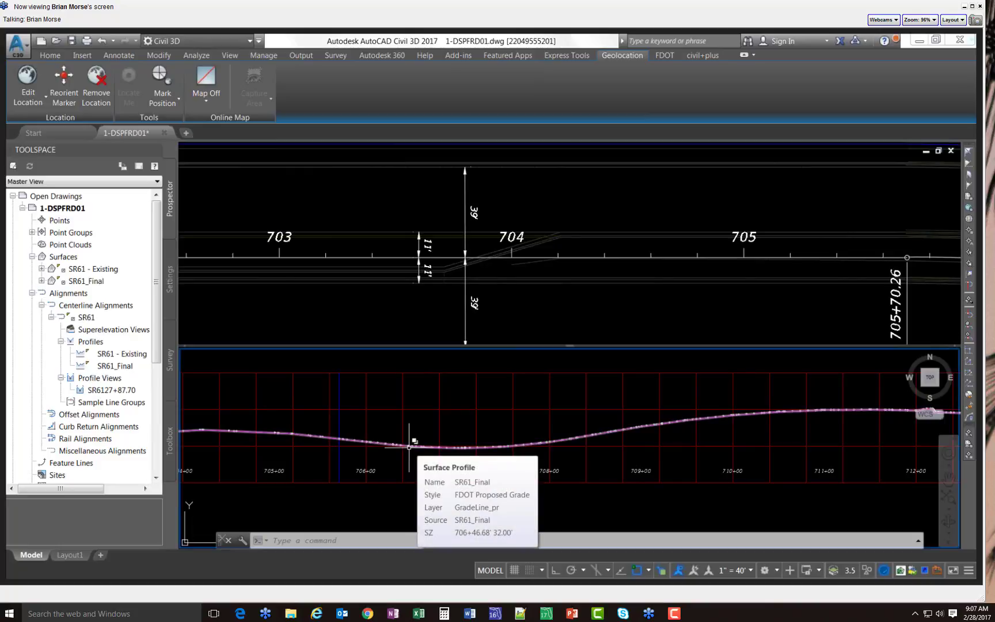
Set the object style of the SR61 - Existing profile to FDOT Existing
right_click(128, 356)
click(158, 360)
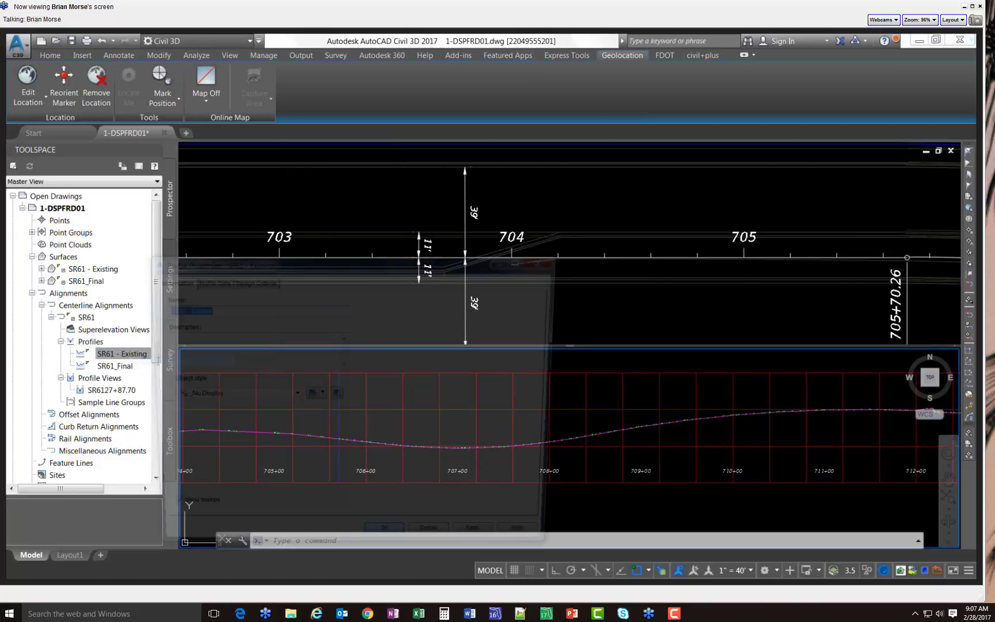
click(221, 396)
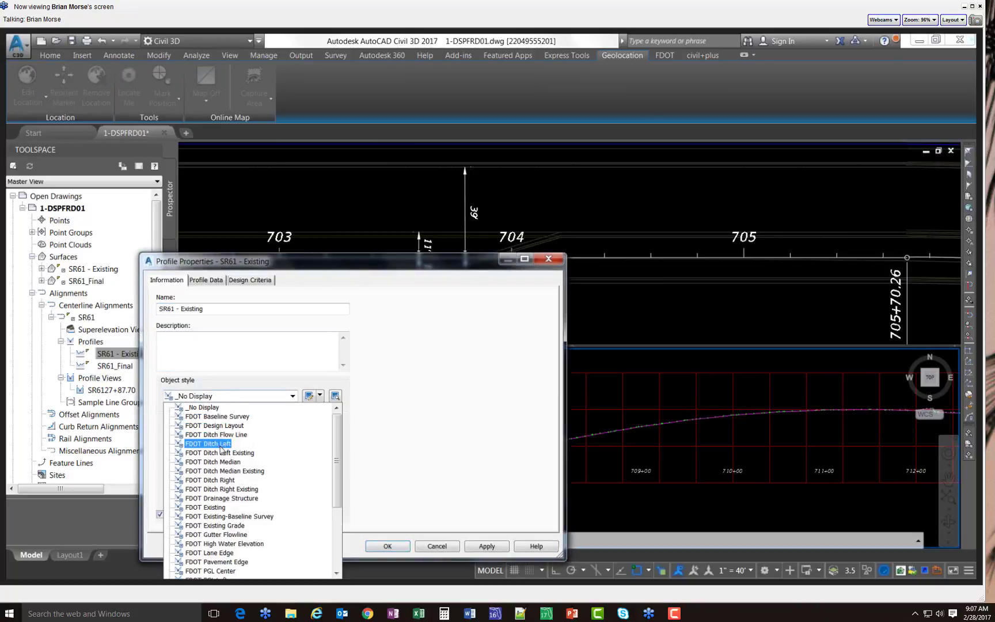
click(222, 507)
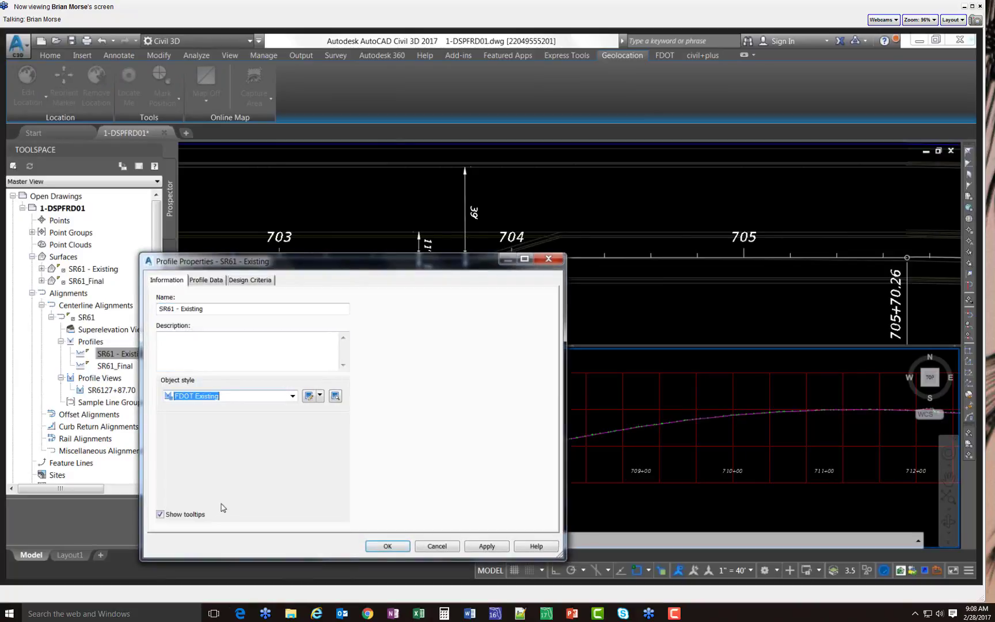
click(366, 544)
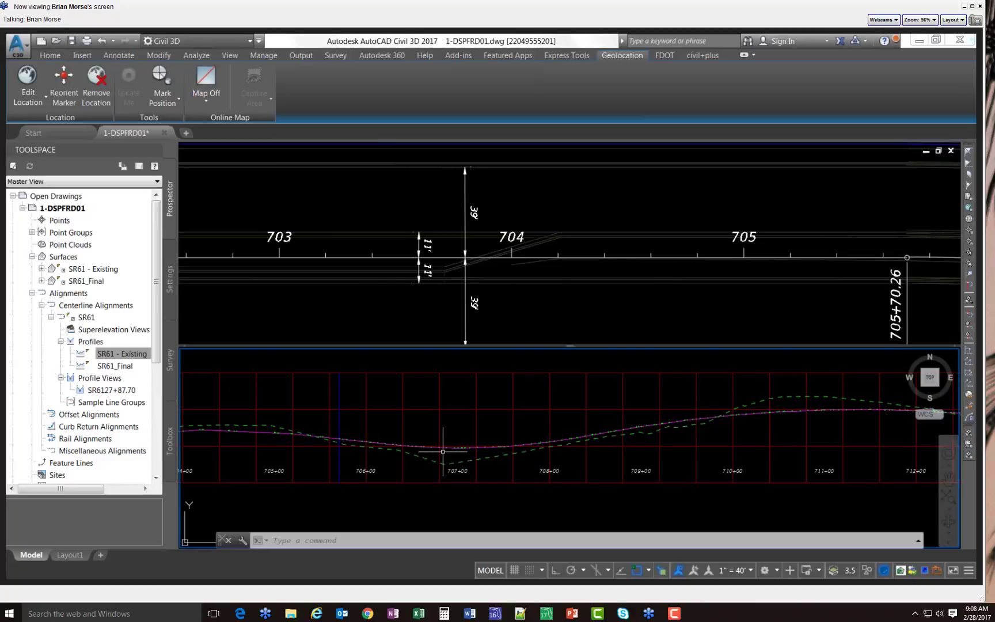
Examine the existing and final surface profiles around station 704+00 in the profile viewport
mouse_move(444, 449)
double_click(470, 403)
scroll(471, 402, down, 2)
scroll(301, 422, up, 6)
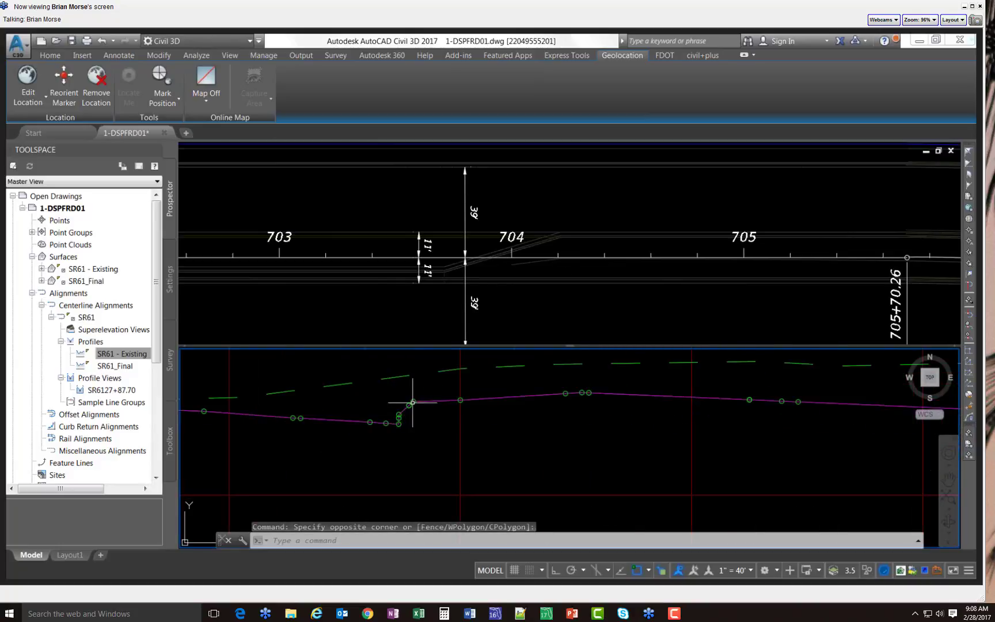
scroll(409, 403, down, 3)
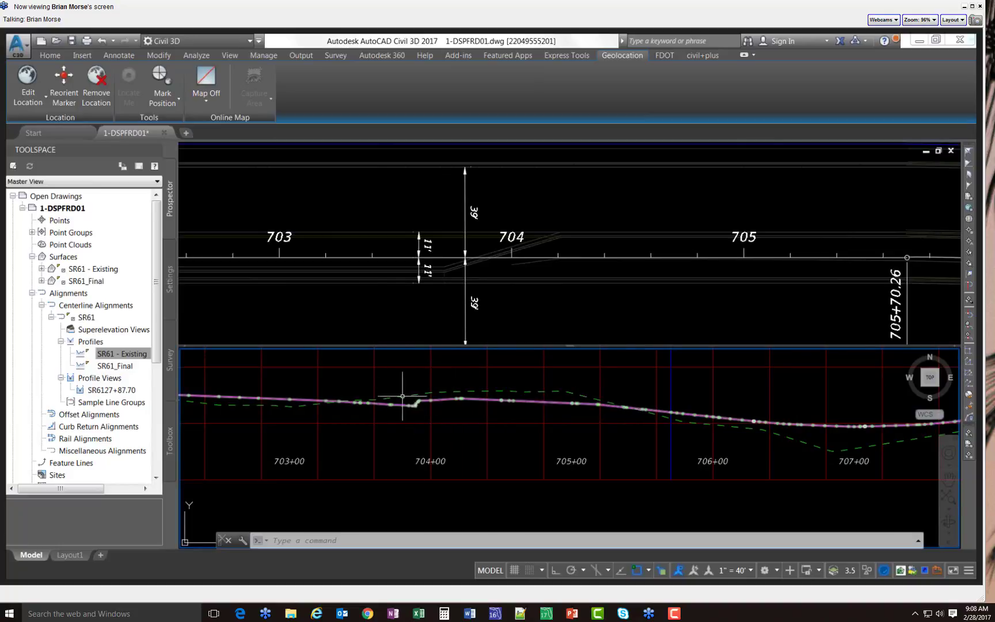
Set the object style of the SR61 - Existing profile to _No Display
right_click(110, 354)
click(137, 359)
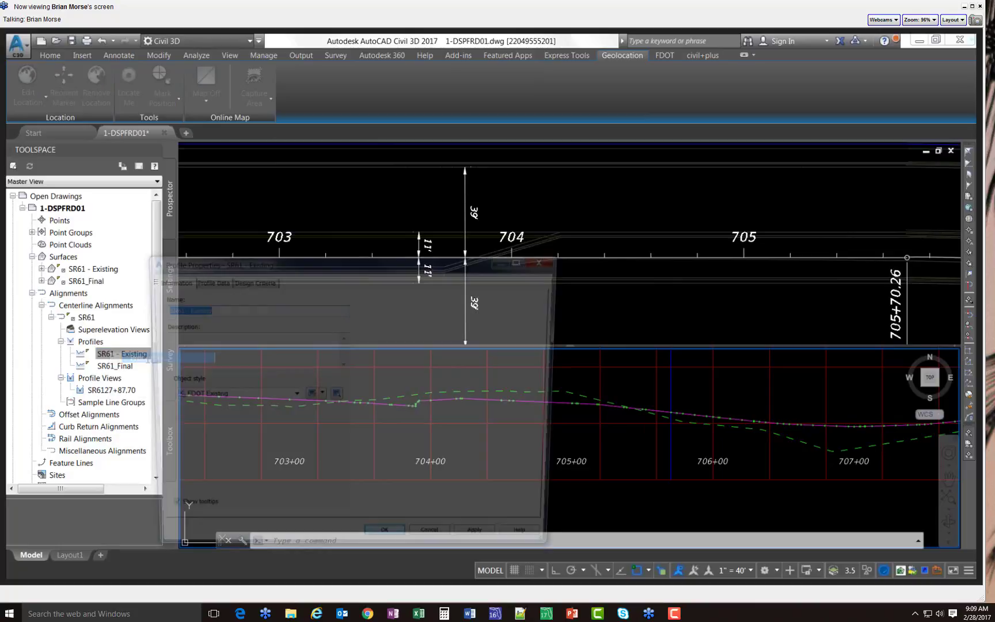
click(255, 396)
click(238, 408)
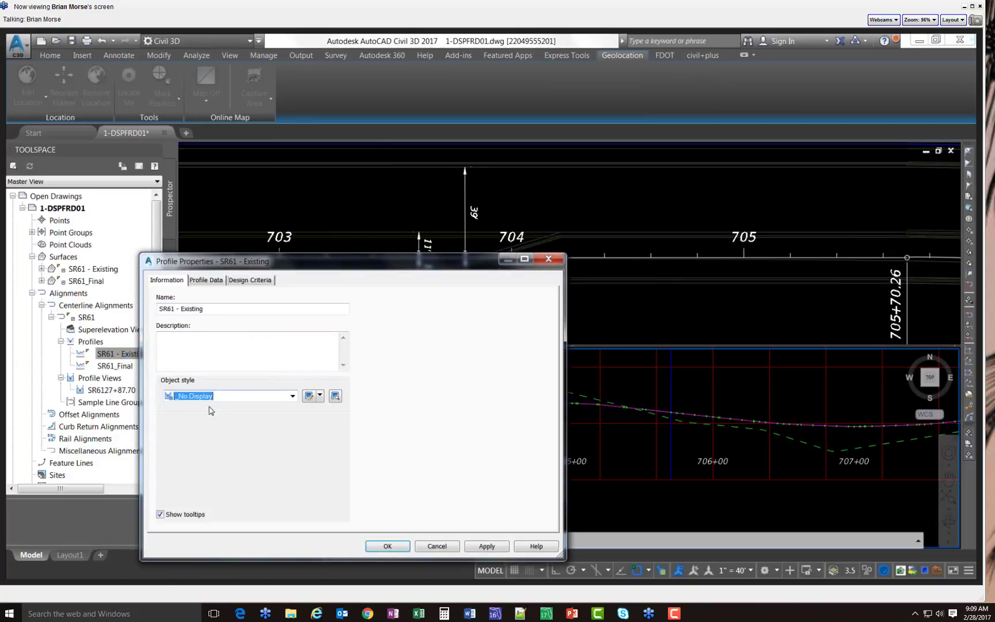
click(385, 546)
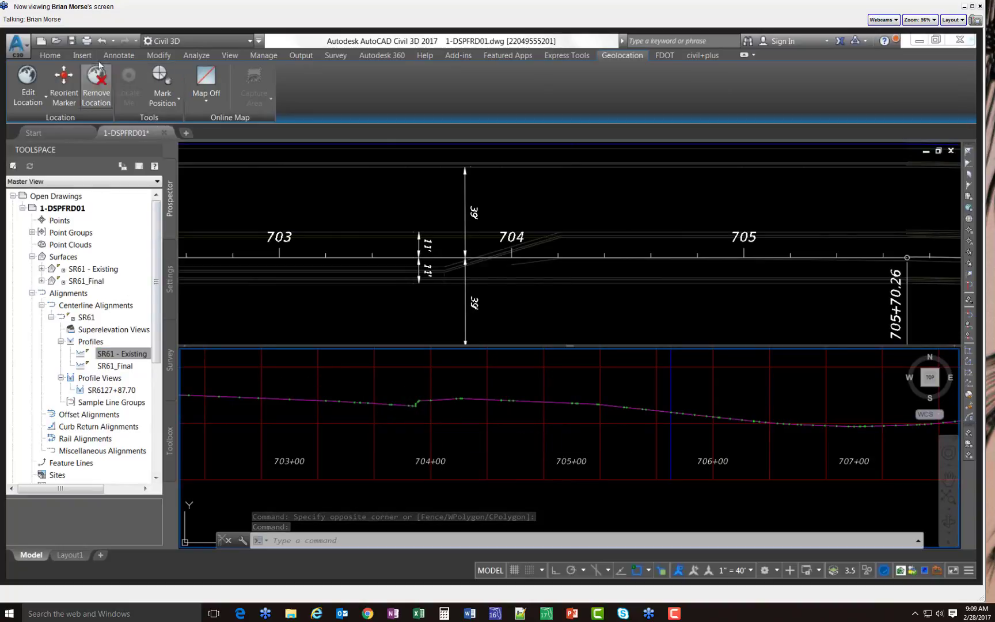
Start a surface profile for the SR61 alignment and add SR61_Final sampled at offsets 11, -11, 39 and -39
click(50, 55)
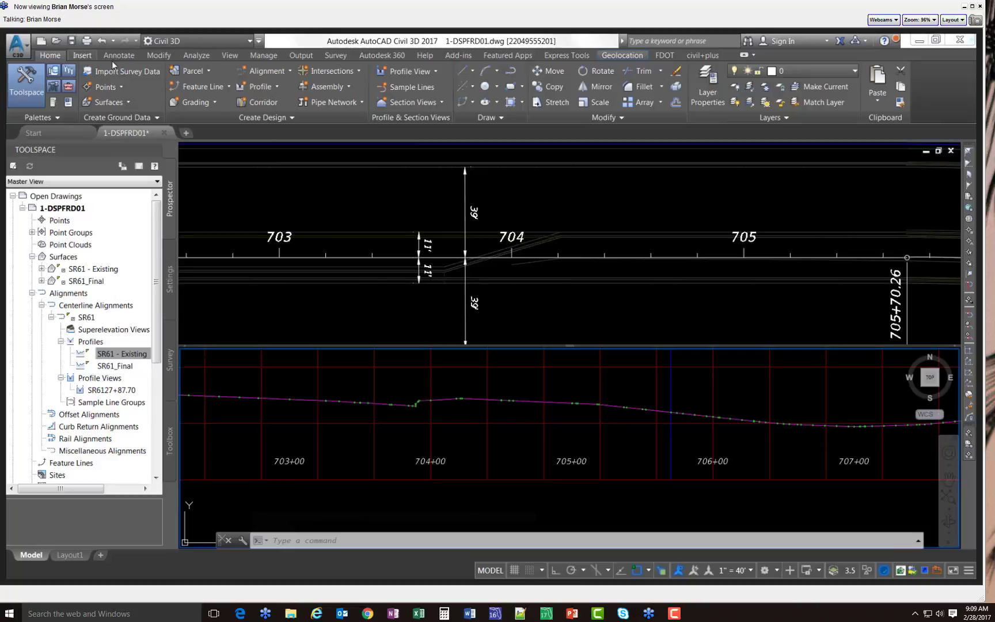
click(279, 86)
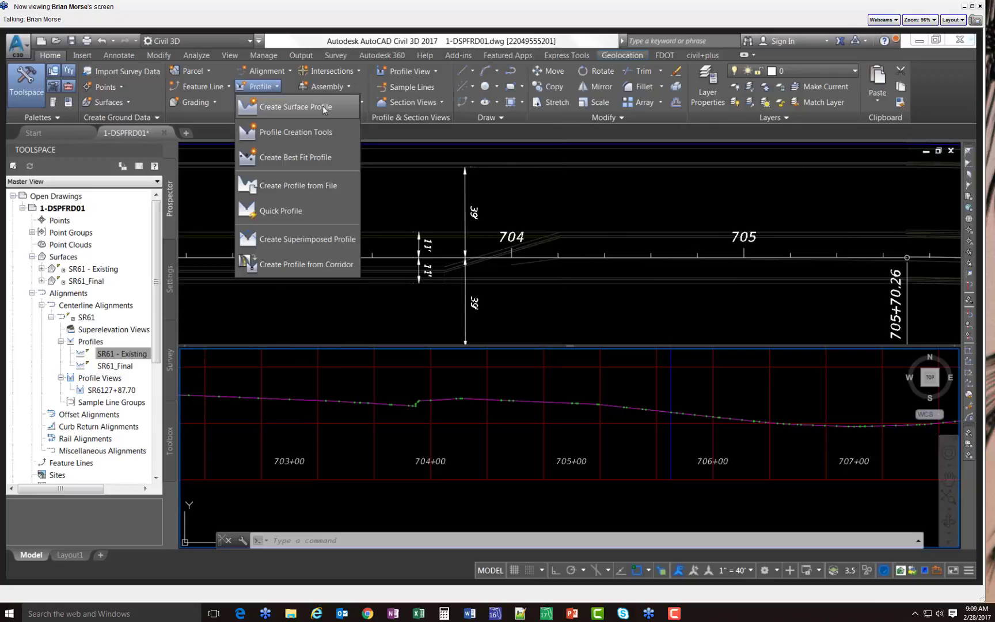
click(322, 106)
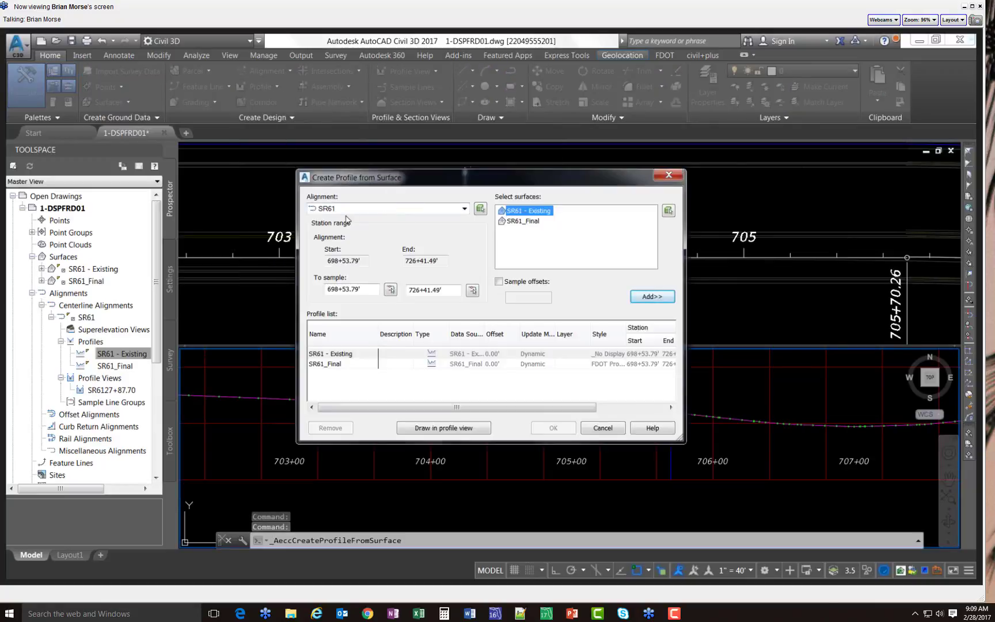
click(342, 211)
click(346, 218)
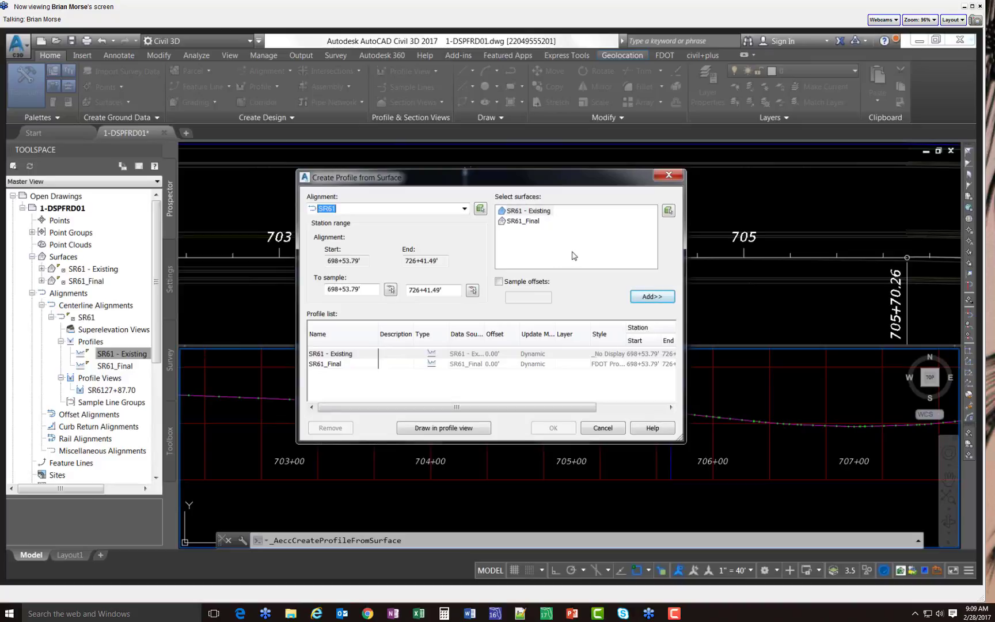
click(524, 221)
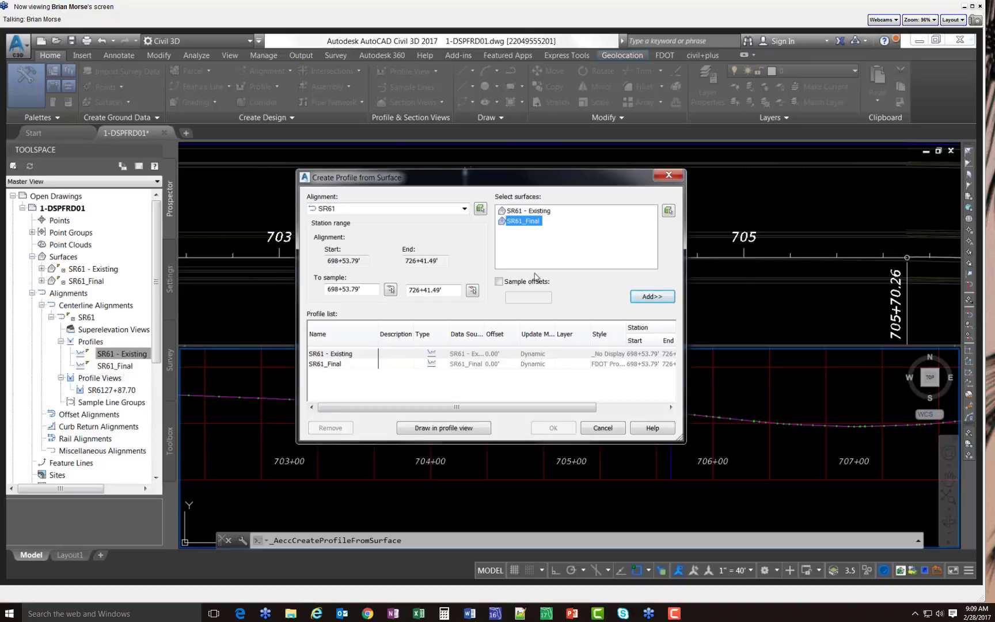
click(499, 282)
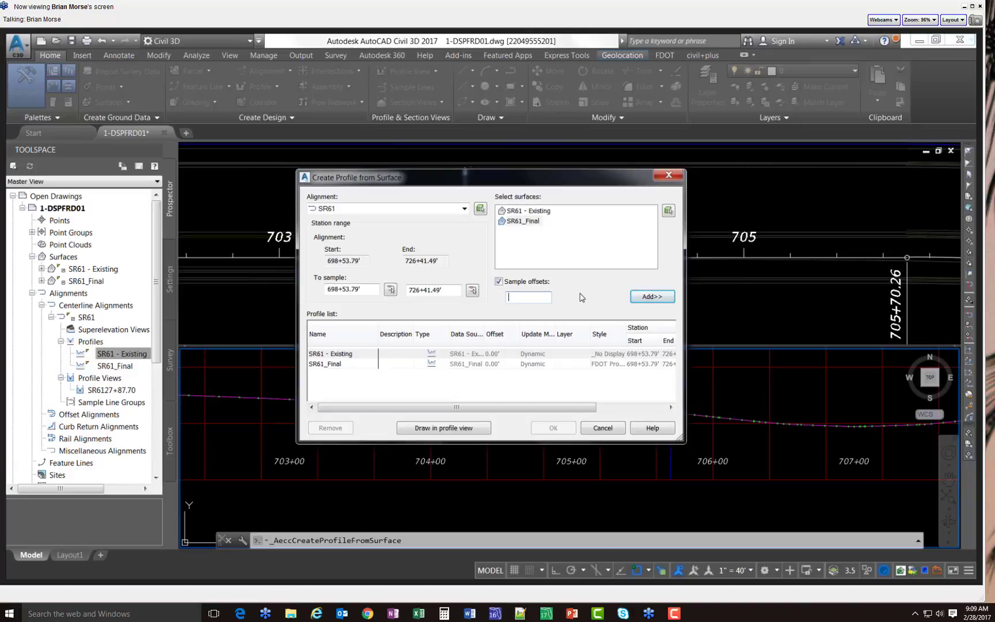
text(11,-11,39,-39)
click(635, 299)
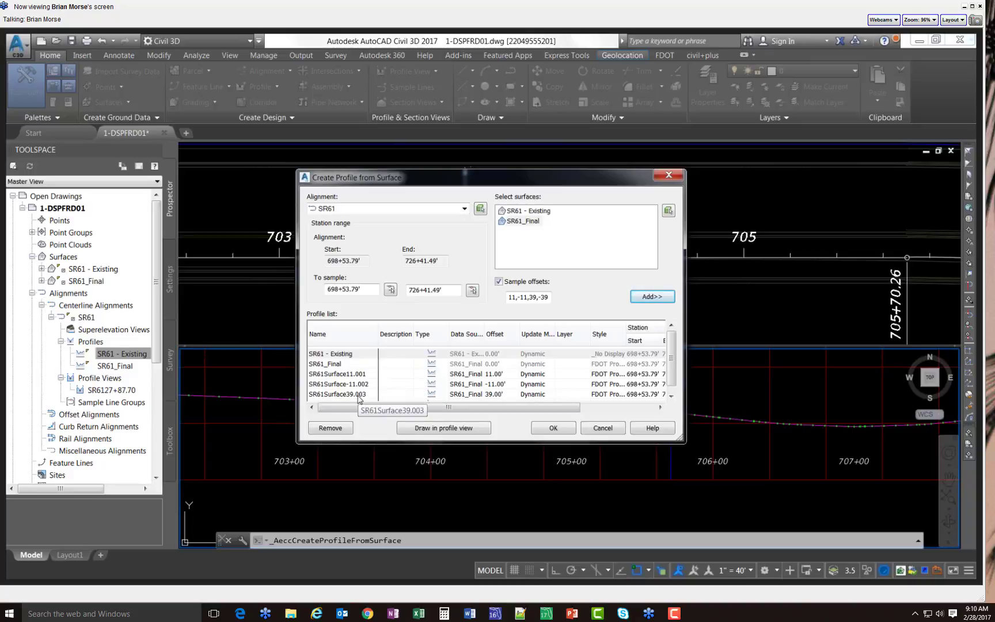
Sort the profile list by name and assign the FDOT PGL Left style to the -11 and -39 offset profiles
click(326, 375)
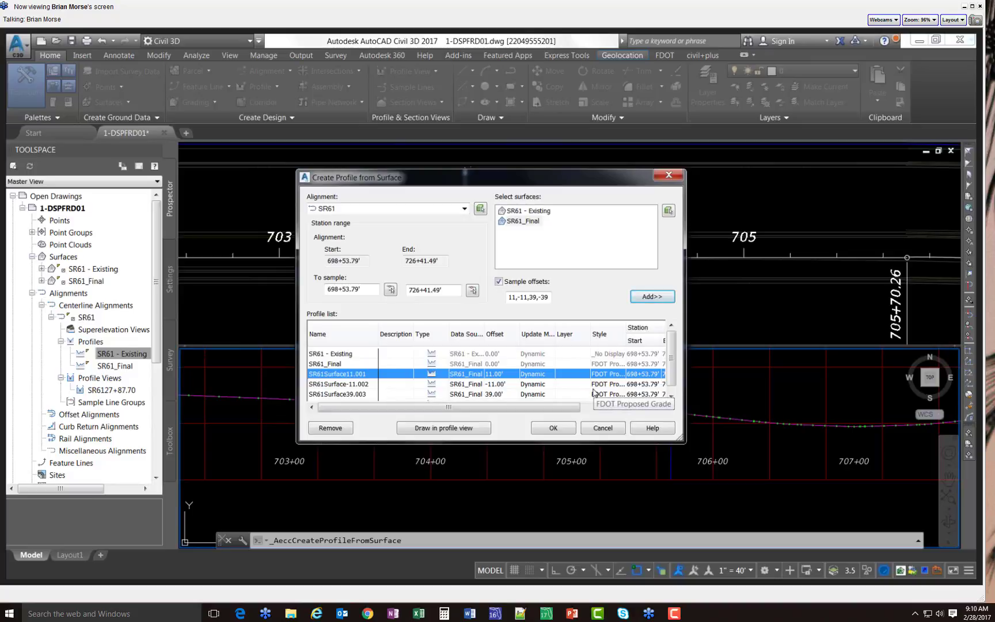
click(340, 338)
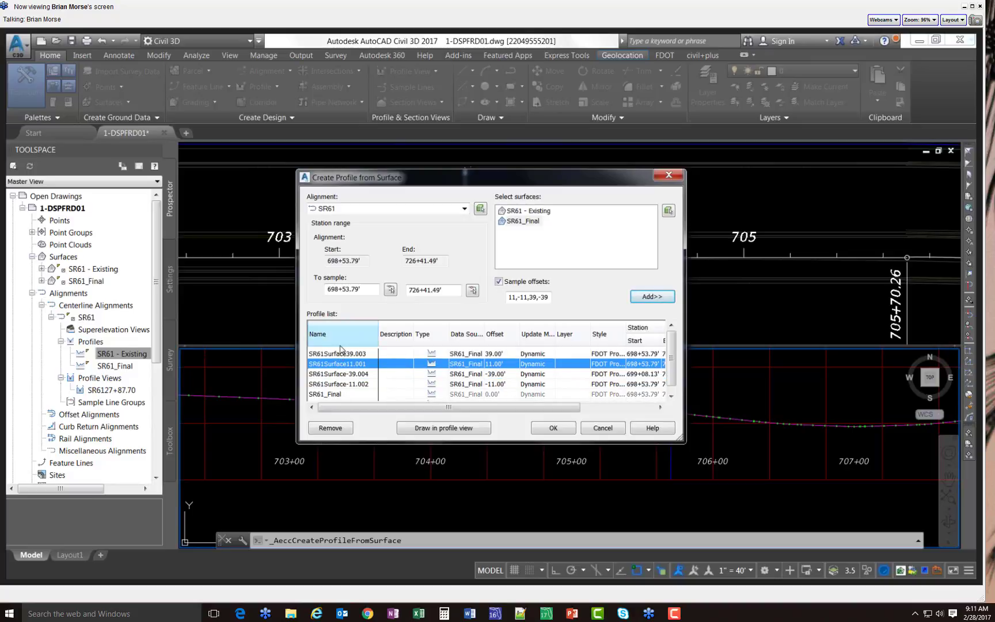
click(342, 340)
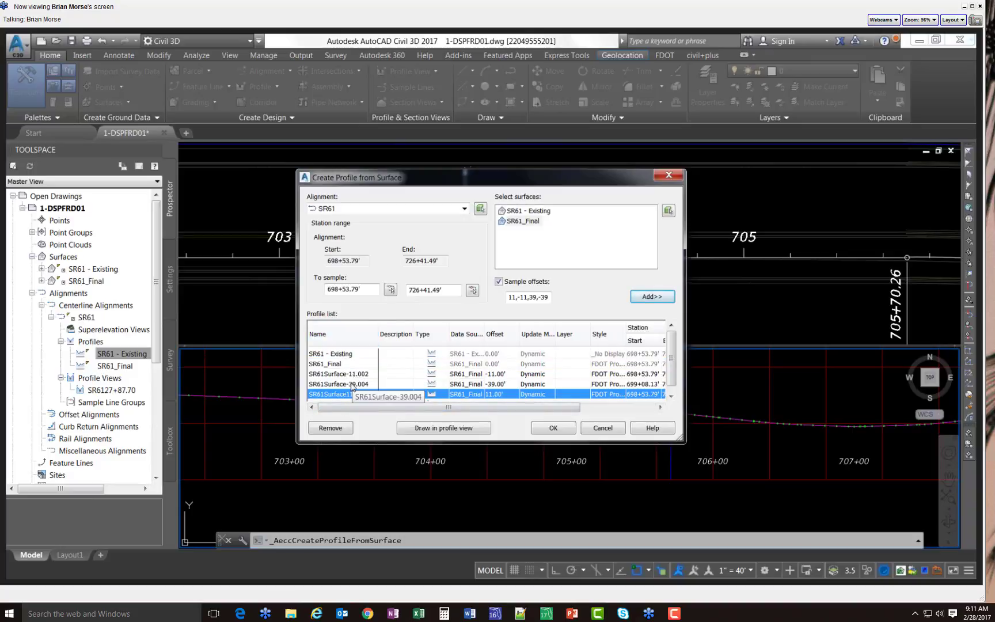
drag(339, 374, 340, 380)
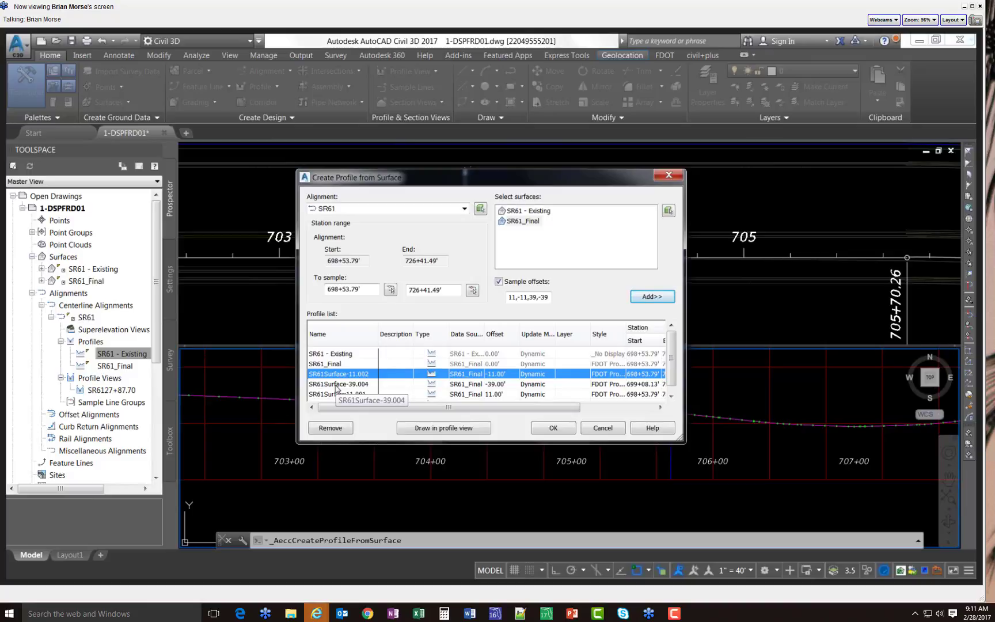
ctrl+click(335, 384)
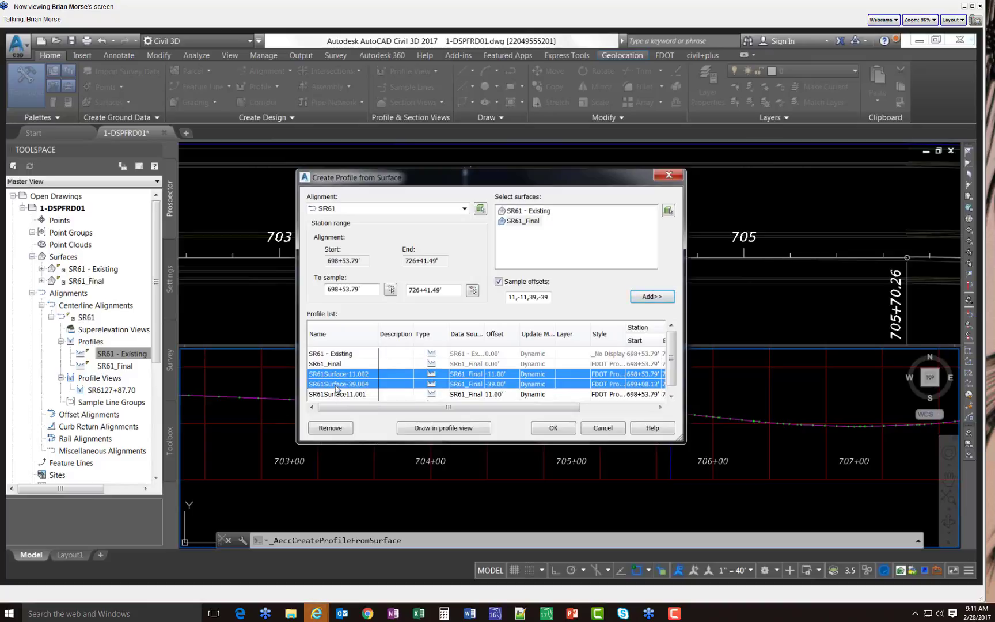
click(615, 377)
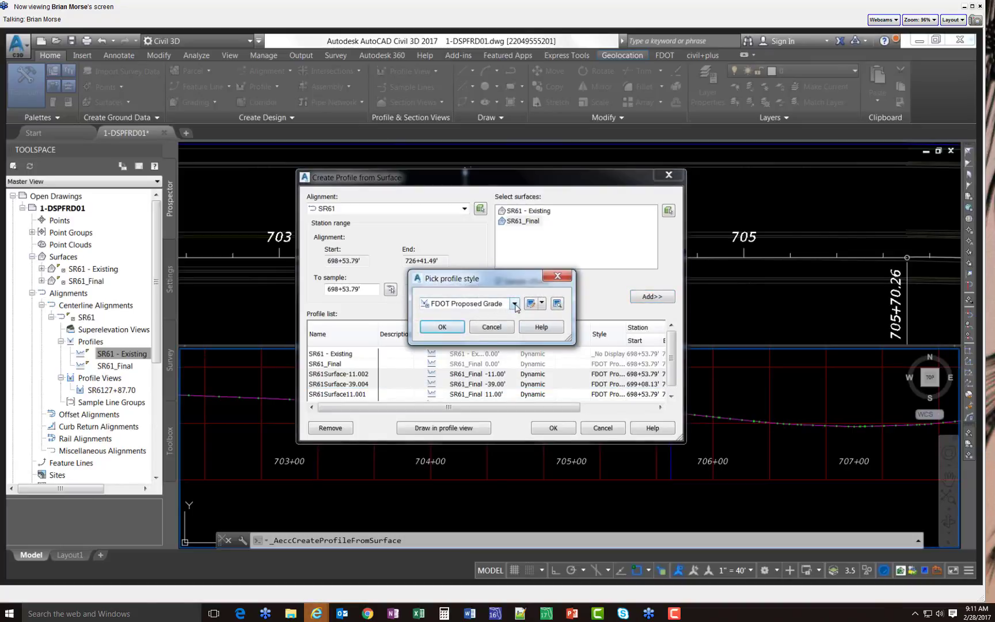
click(514, 303)
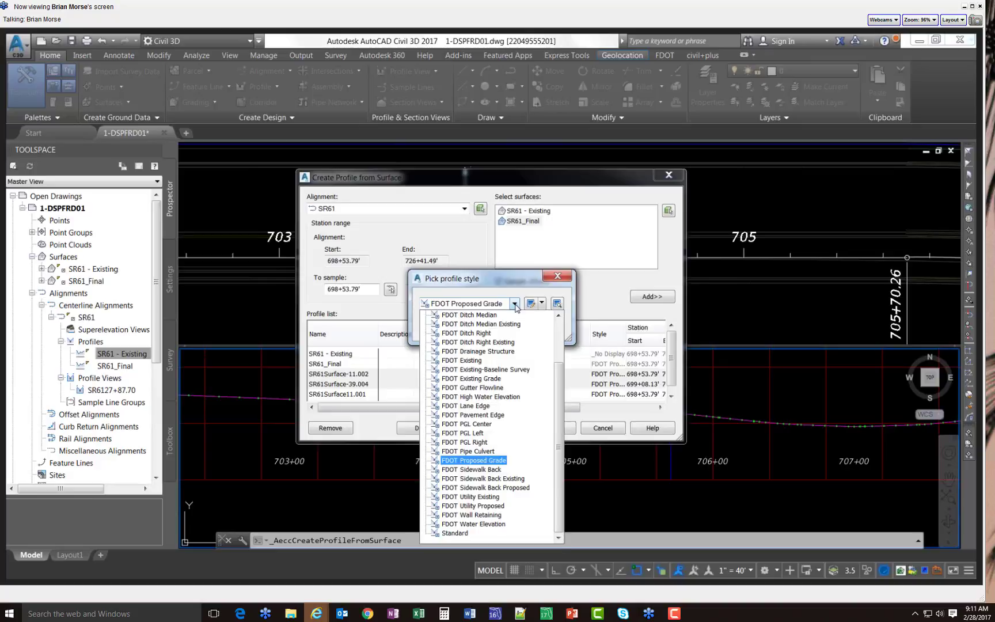
click(471, 433)
click(502, 333)
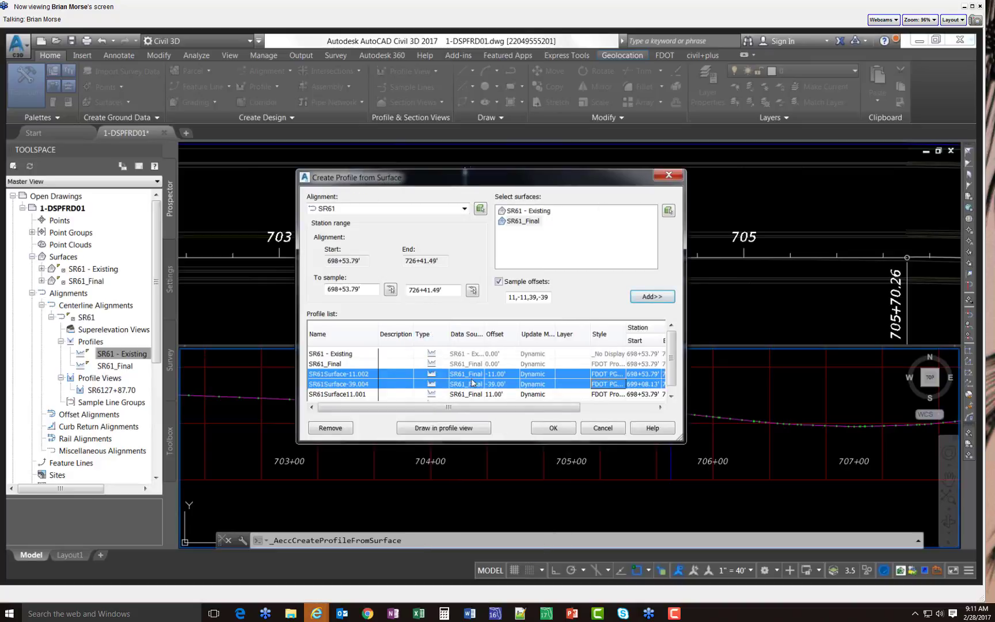
Assign the FDOT PGL Right style to the 11 and 39 offset profiles
click(347, 395)
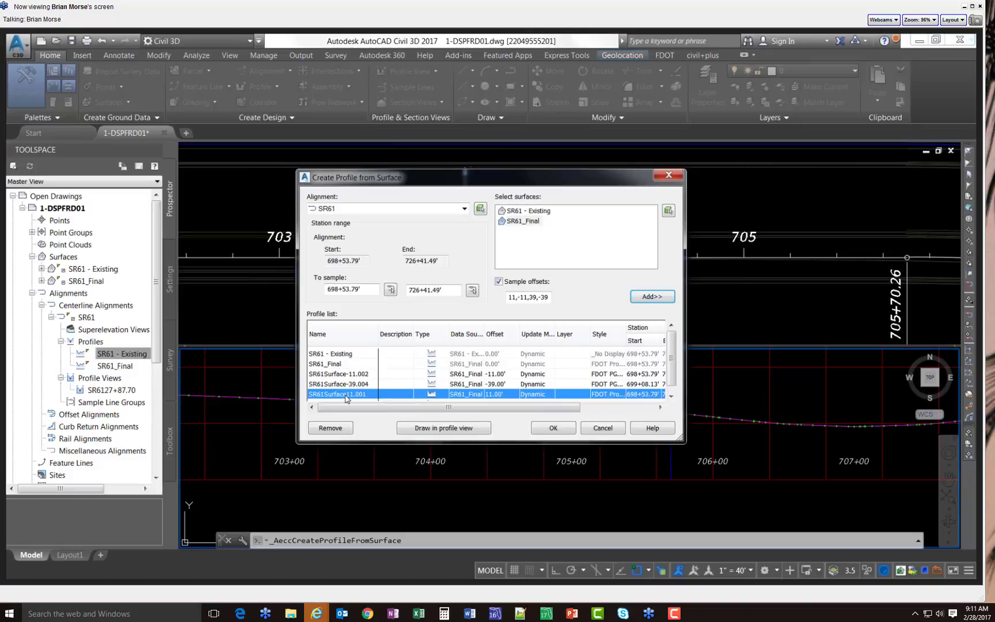
scroll(344, 396, down, 1)
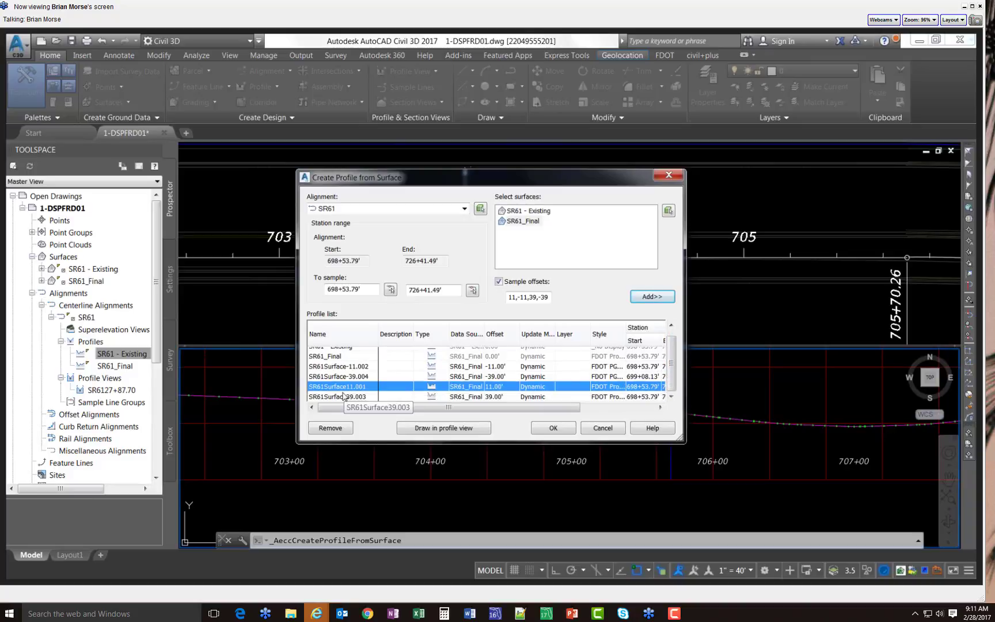
shift+click(344, 397)
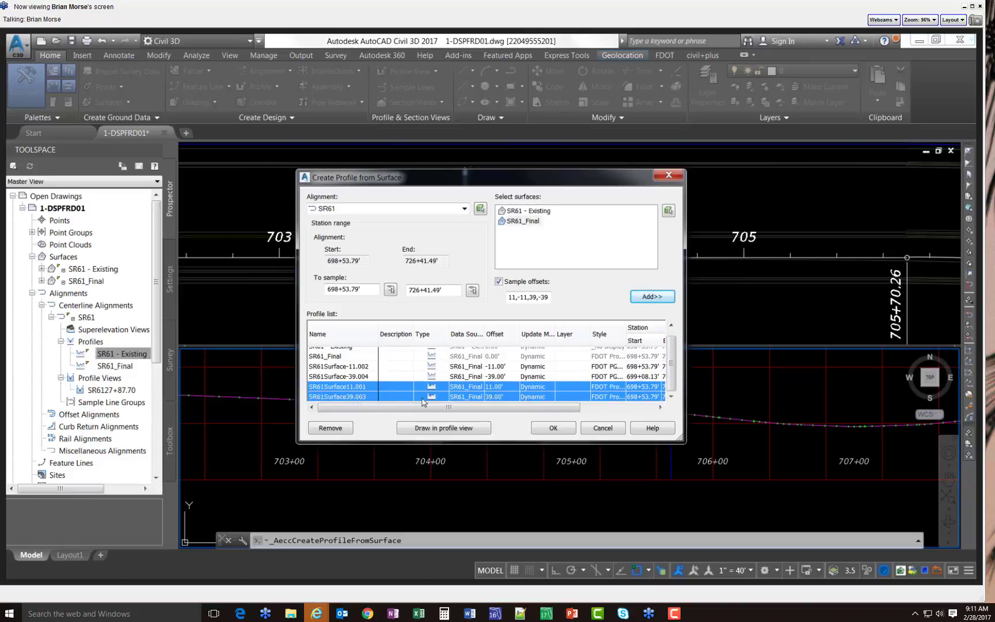
click(597, 397)
click(479, 304)
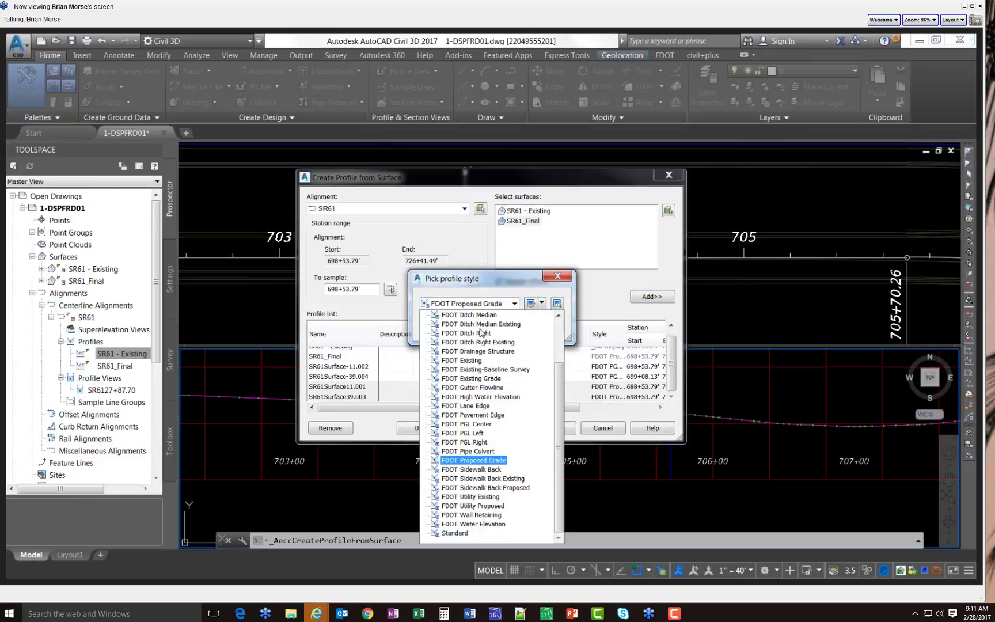
click(469, 443)
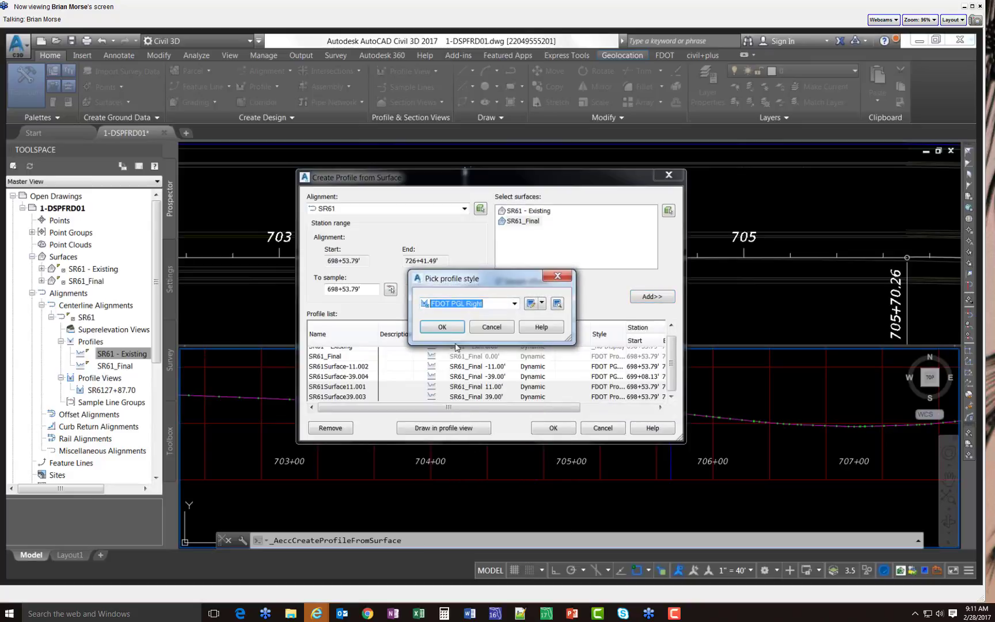
click(448, 327)
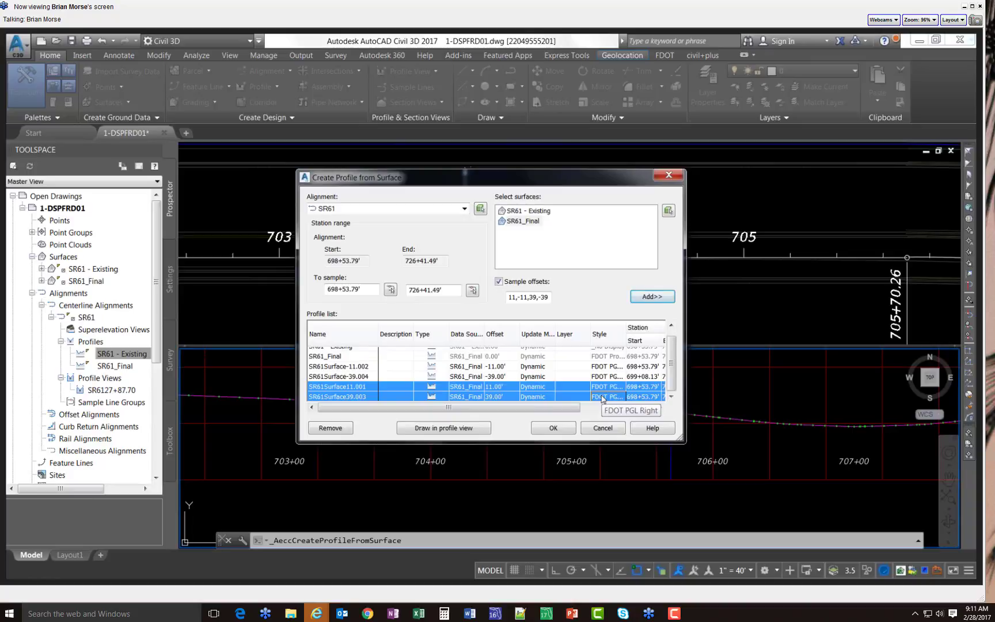
Create the sampled offset profiles, then clear all events from the event viewer and close it
click(552, 428)
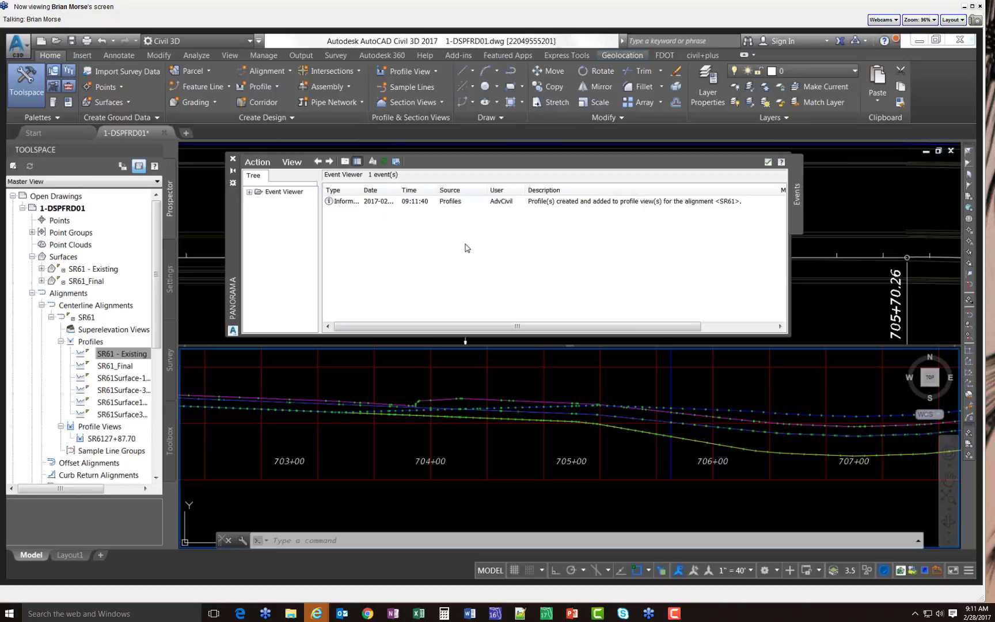
click(256, 162)
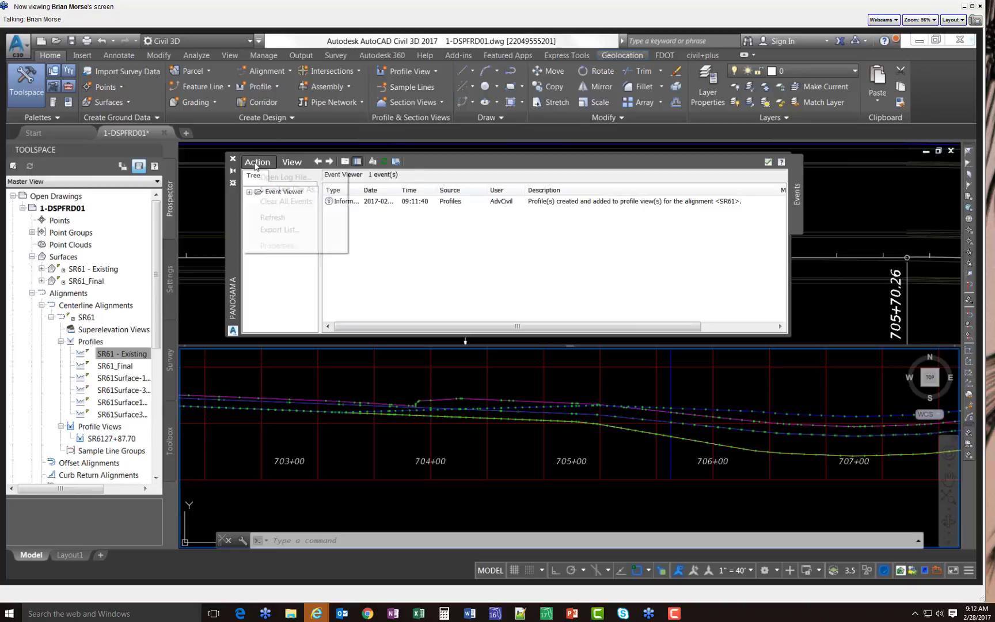
click(276, 202)
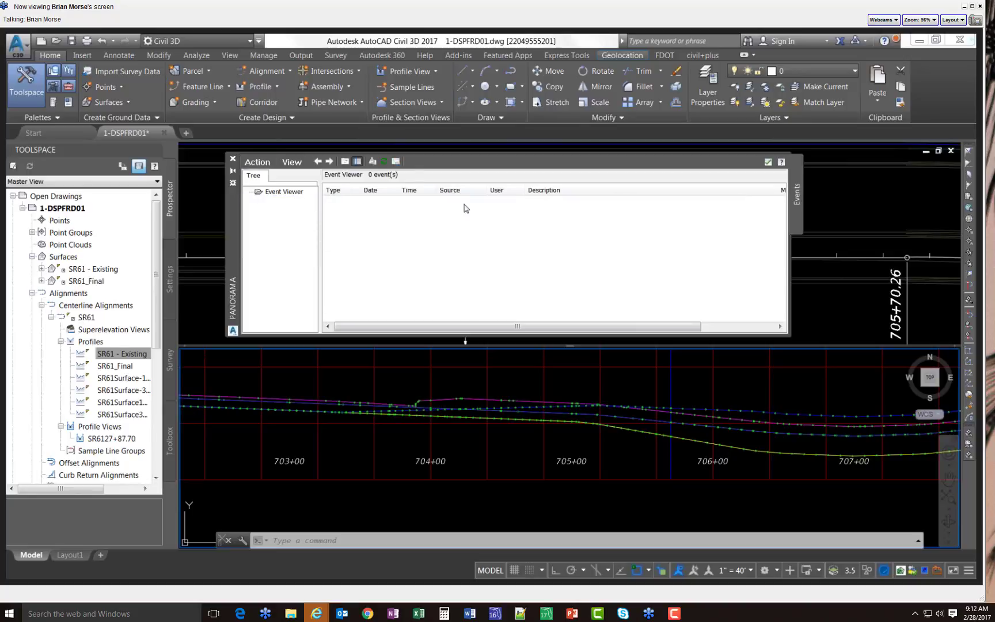
click(768, 162)
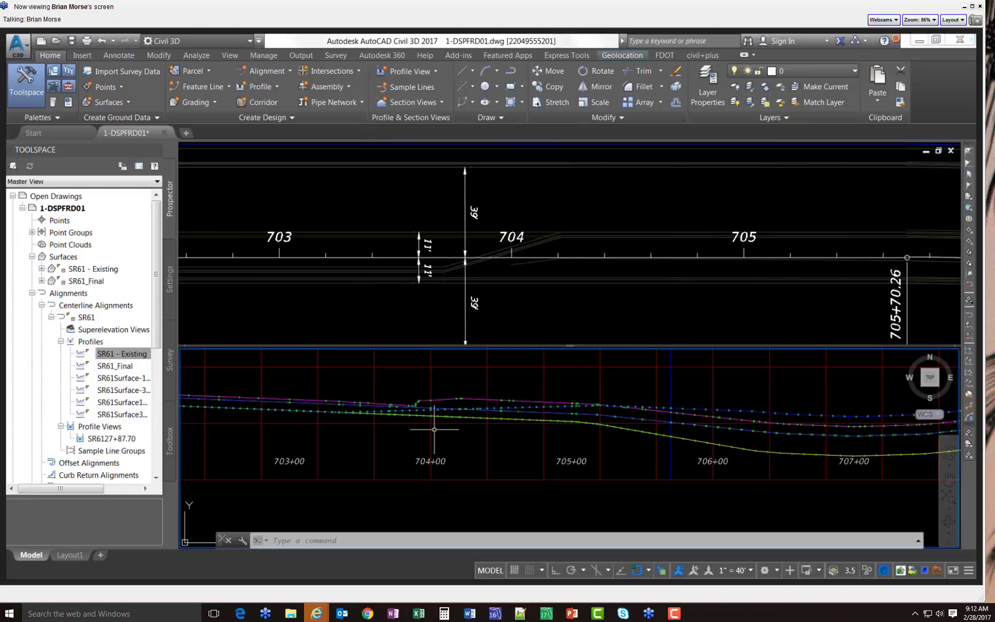
Examine the new left and right offset profiles around station 704+00 in the profile view, checking their names and styles
scroll(656, 408, down, 3)
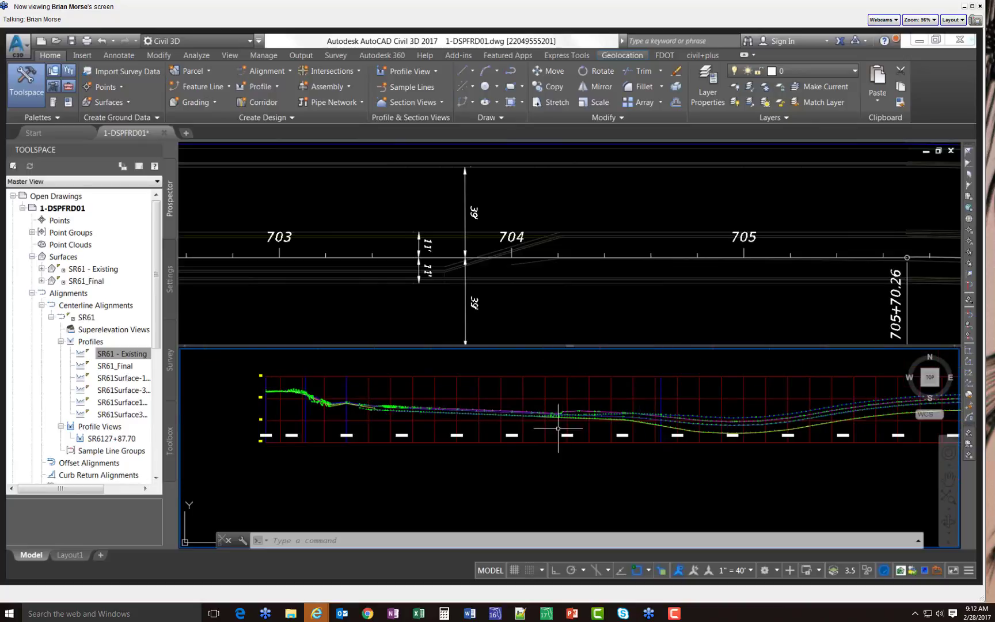
scroll(484, 429, up, 3)
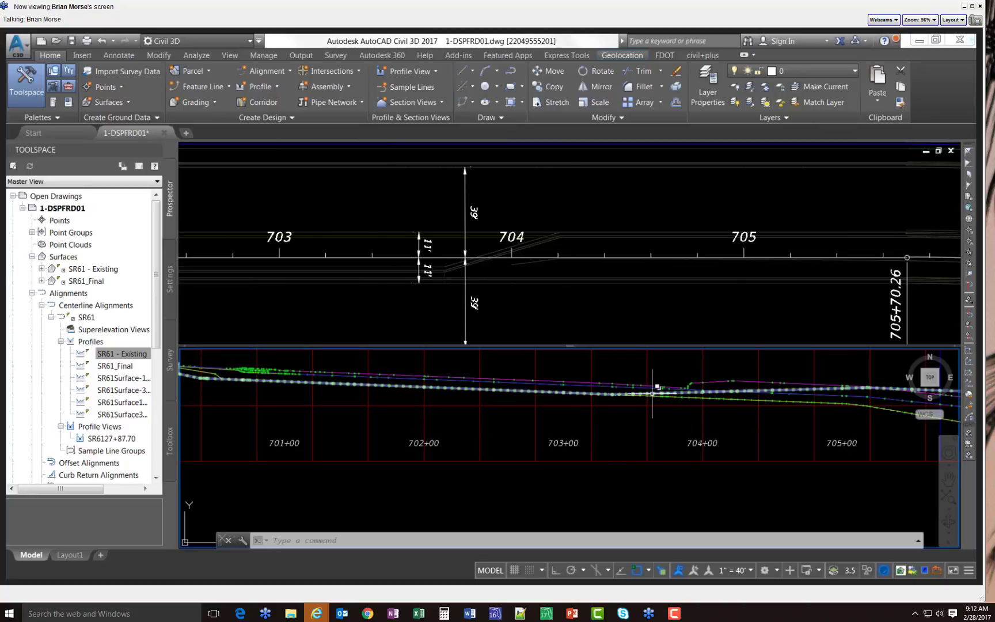
scroll(620, 388, up, 2)
scroll(620, 388, up, 3)
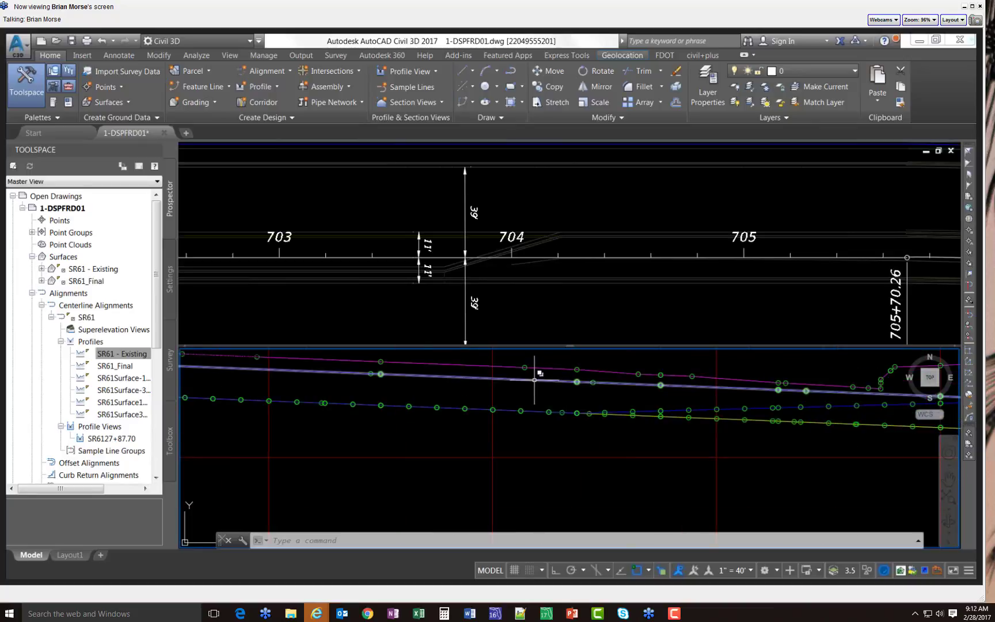
mouse_move(534, 379)
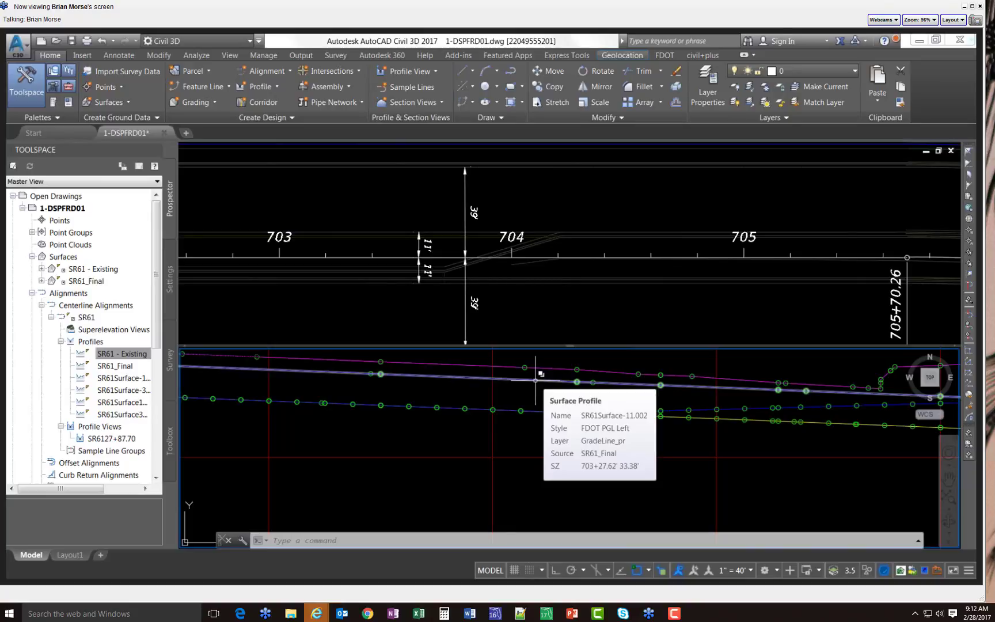
click(535, 380)
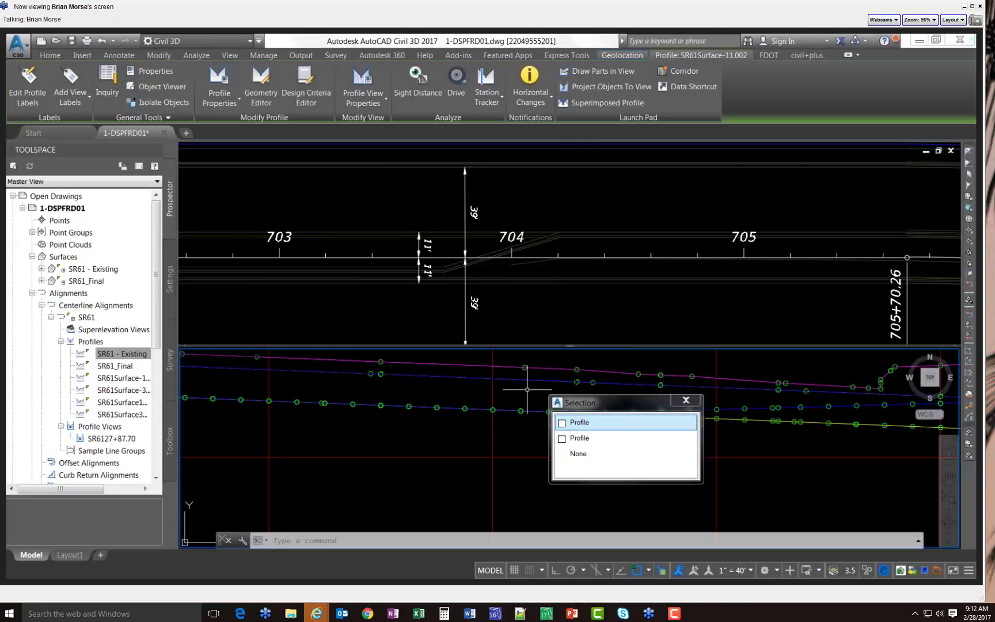
click(675, 401)
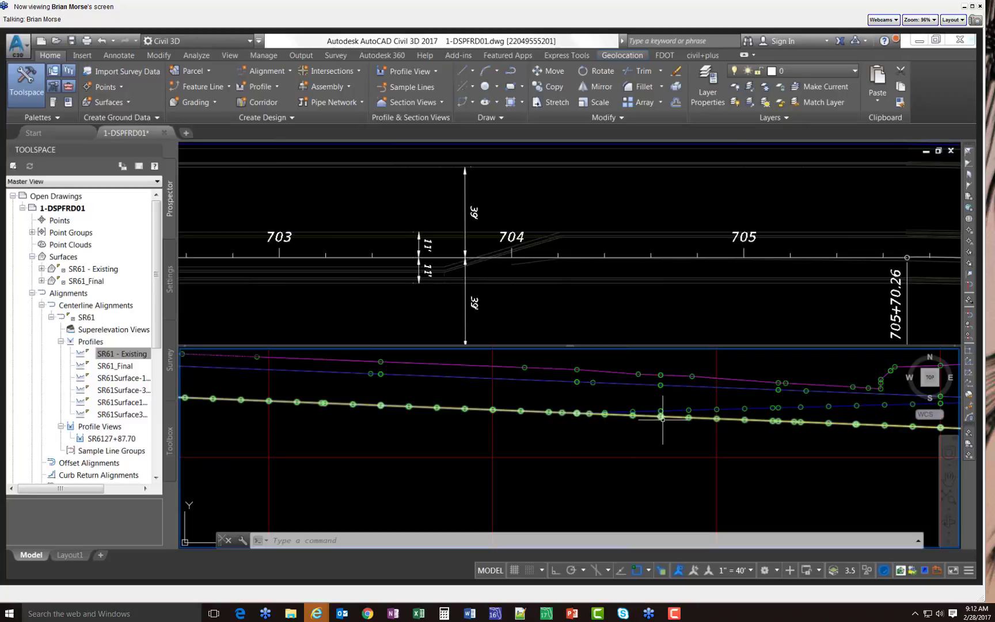
middle_drag(776, 440, 413, 432)
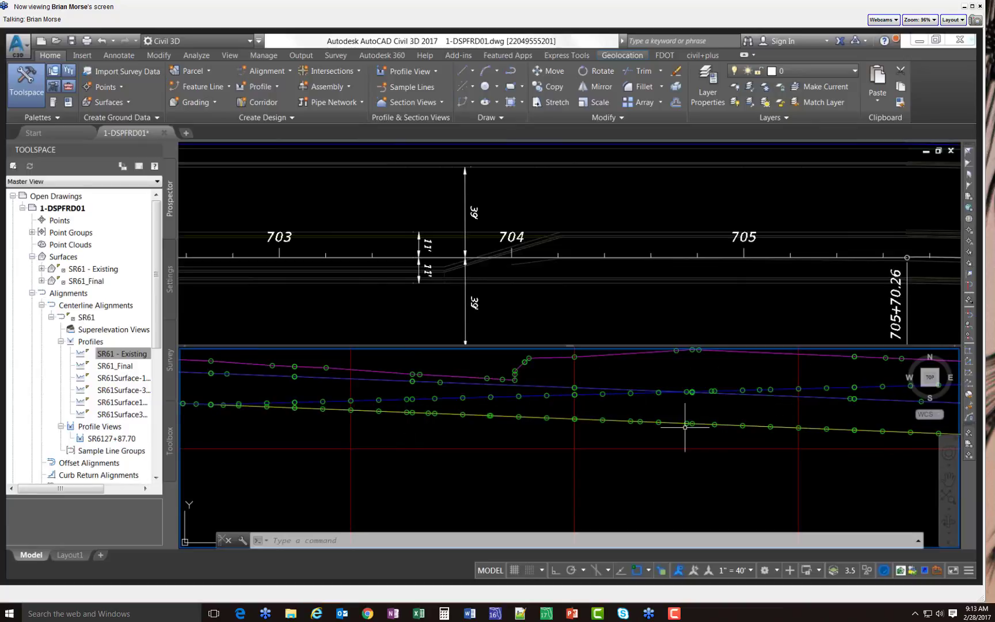
Examine the left and right offset profiles along the profile view from station 704+00 to about 716+00
middle_drag(744, 414, 373, 407)
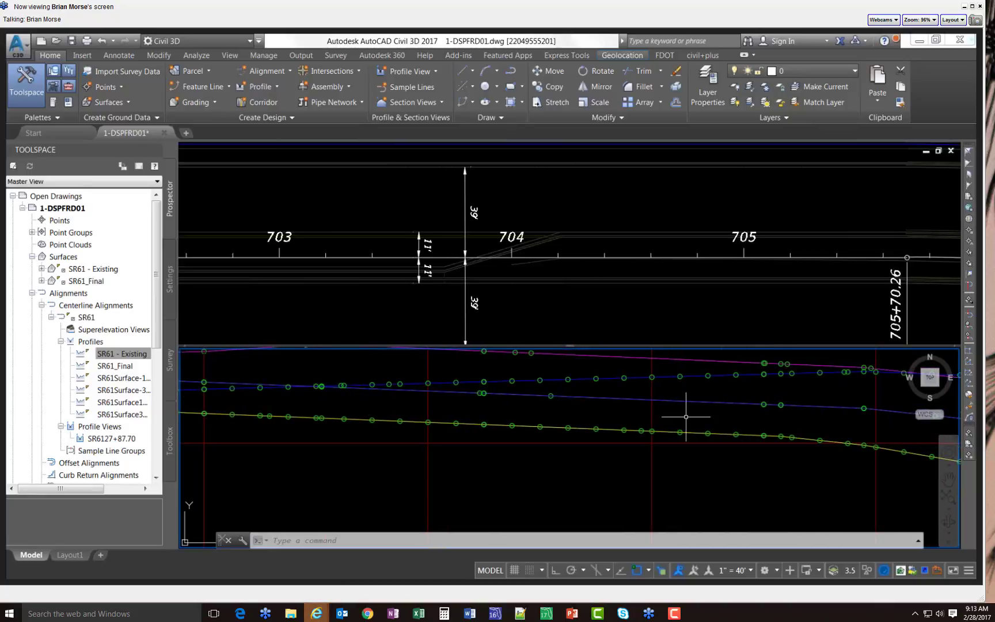
middle_drag(626, 414, 462, 415)
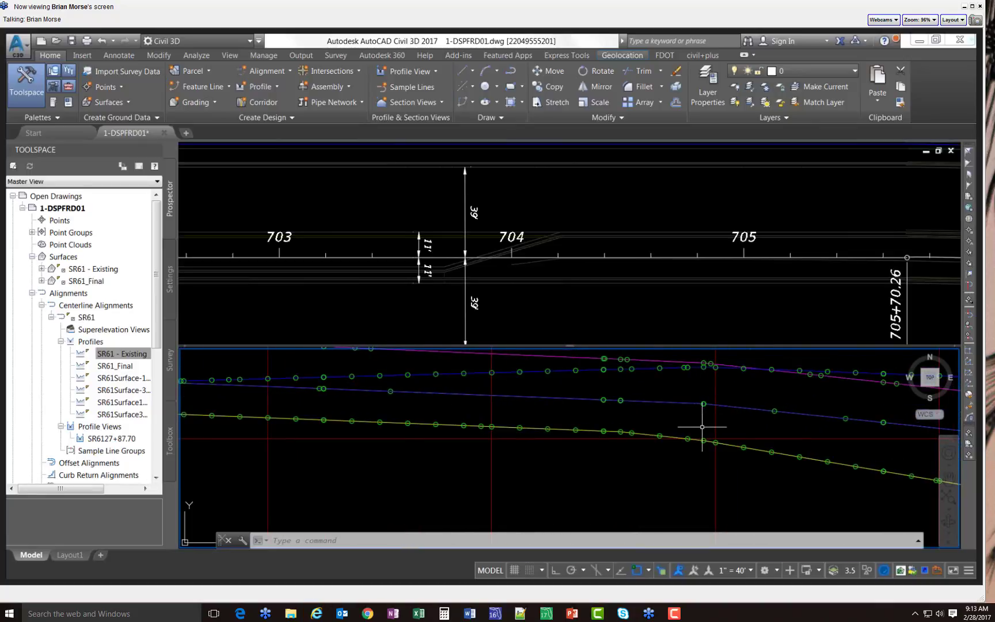
middle_drag(800, 427, 458, 407)
middle_drag(861, 431, 396, 405)
middle_drag(775, 453, 422, 418)
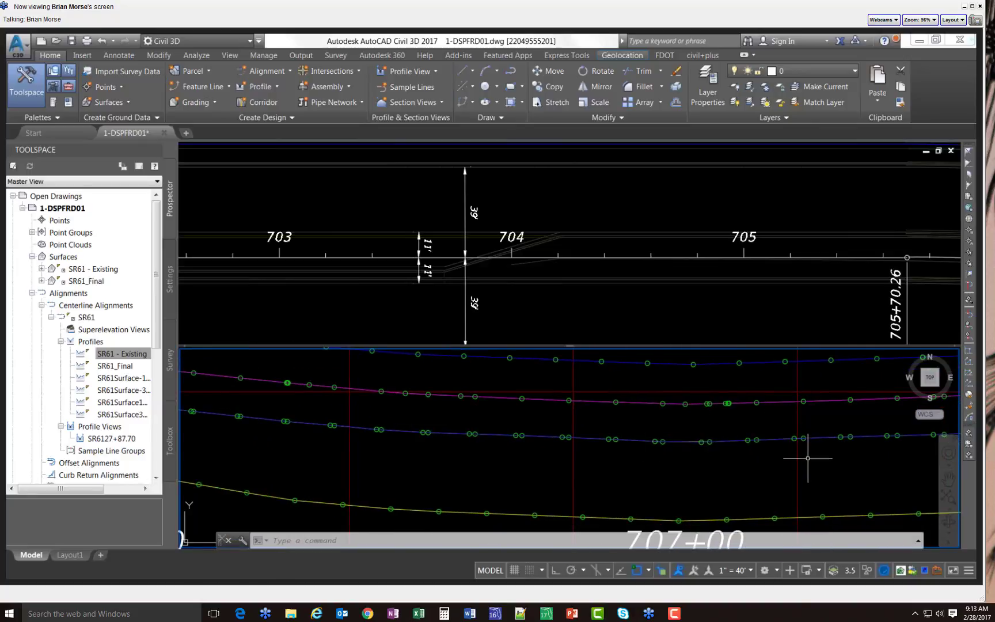
middle_drag(867, 455, 471, 461)
scroll(757, 454, down, 2)
middle_drag(833, 438, 346, 460)
scroll(679, 500, down, 4)
scroll(685, 499, up, 2)
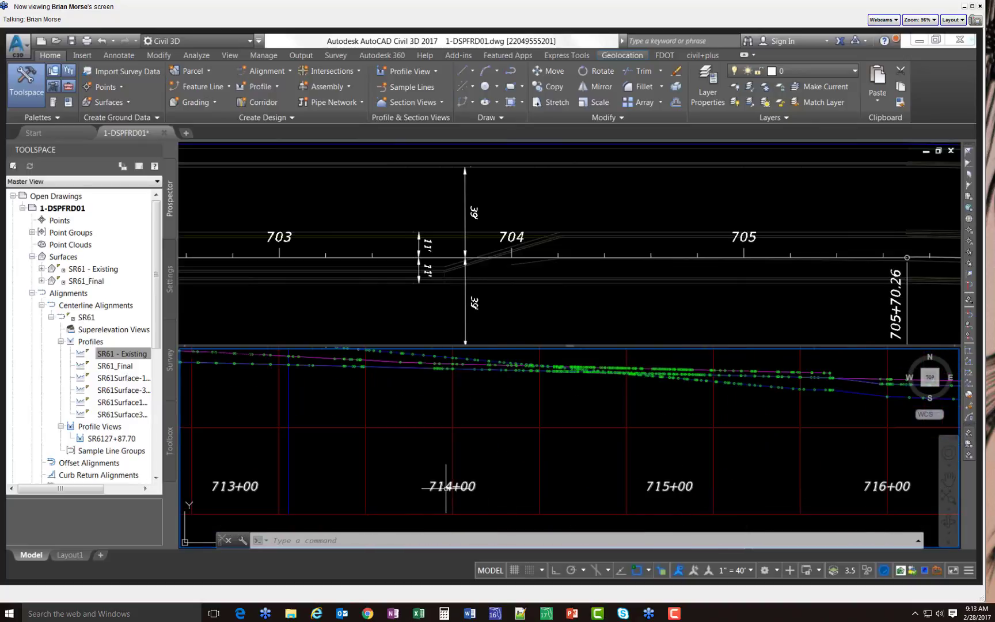
Examine the SR61 centerline in the plan view around station 714 and the side-street intersection, and back along the curve
click(619, 322)
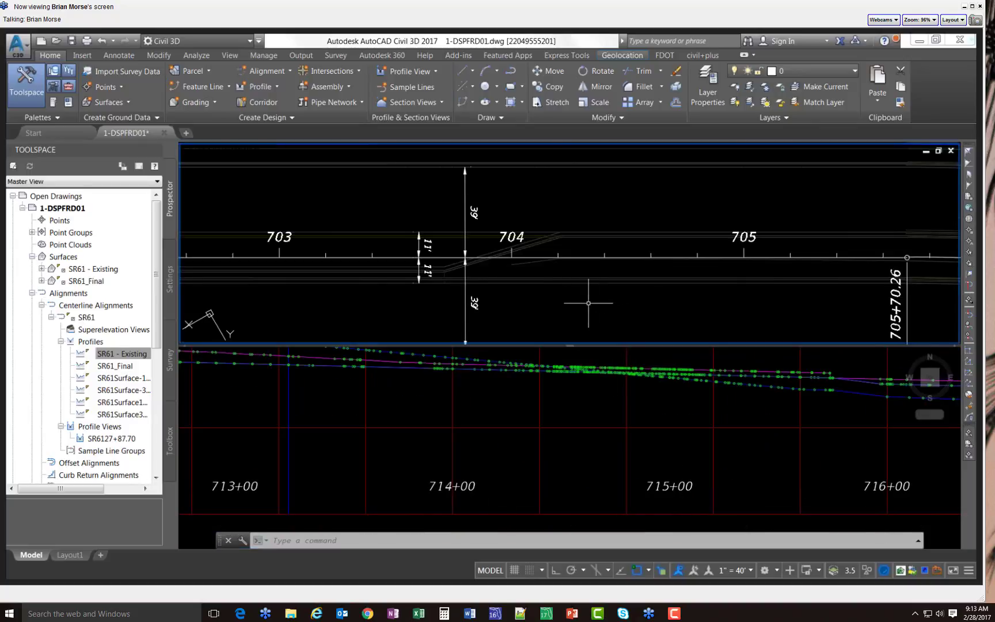
scroll(594, 303, down, 6)
middle_drag(740, 250, 596, 161)
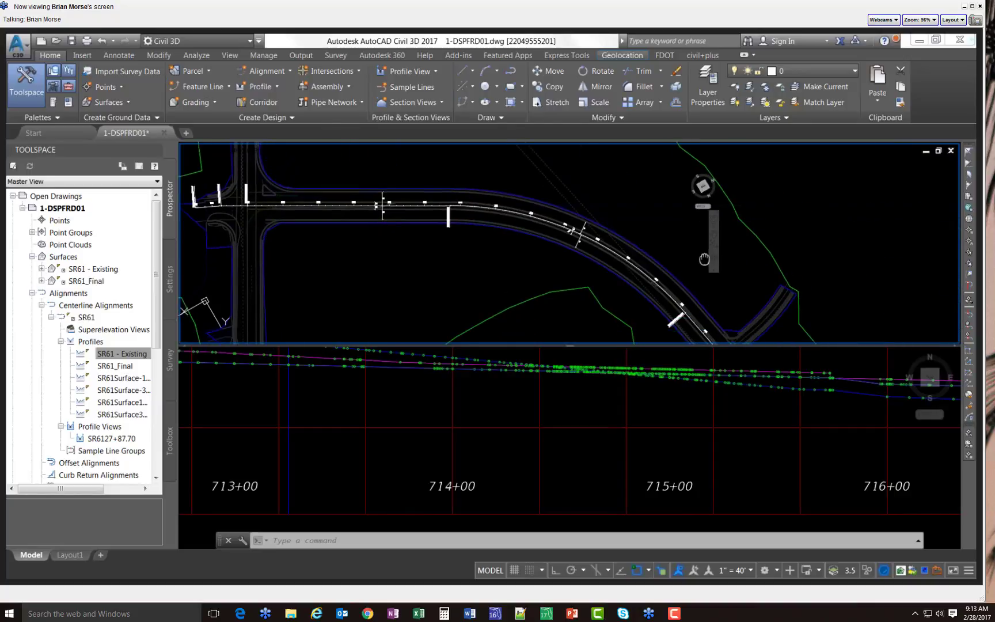
middle_drag(714, 295, 650, 226)
scroll(650, 253, up, 5)
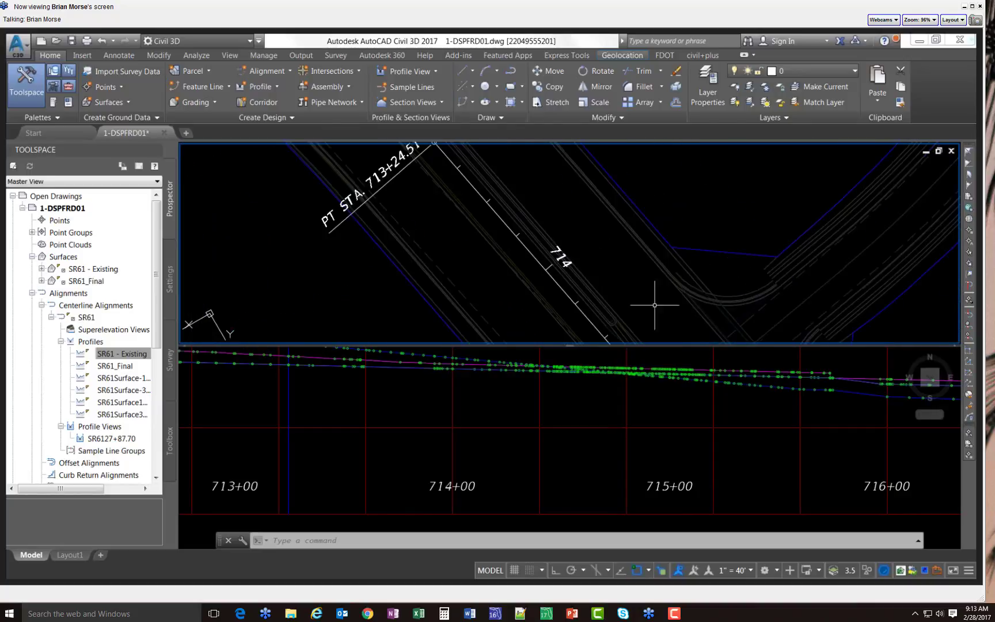
middle_drag(675, 313, 679, 241)
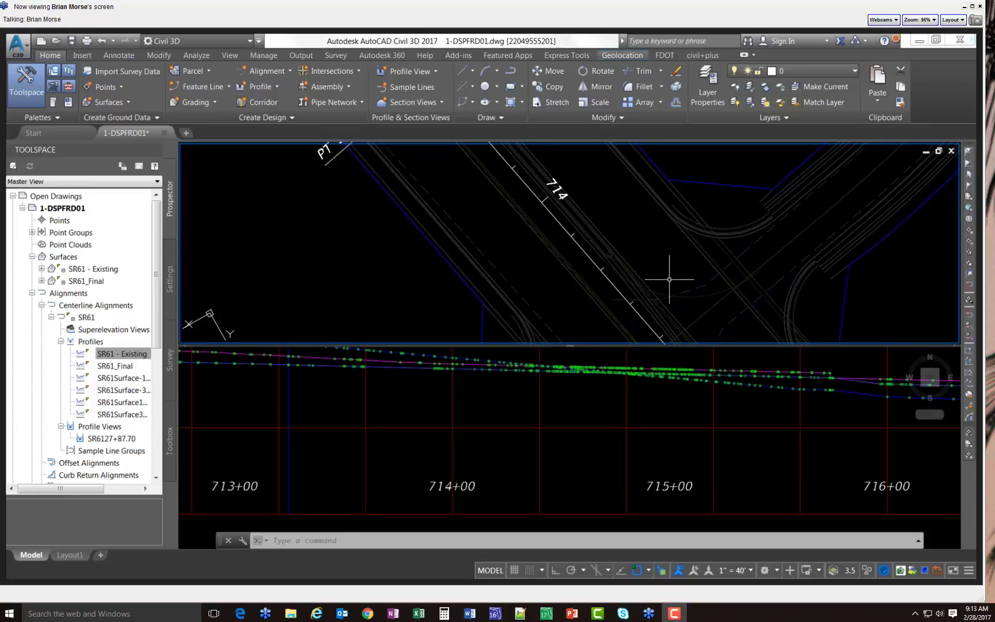
scroll(662, 300, down, 4)
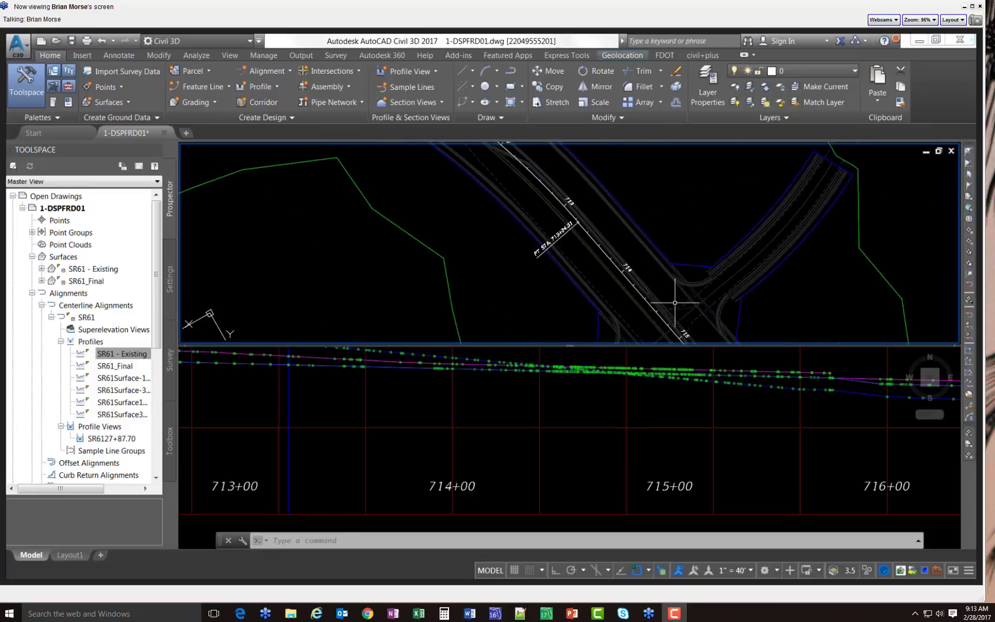
middle_drag(500, 215, 828, 338)
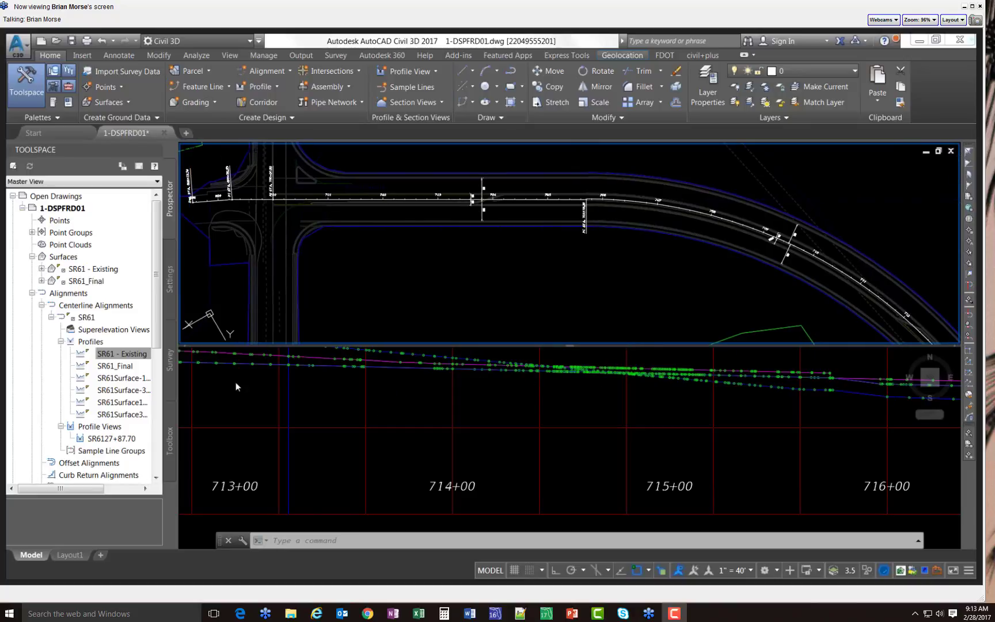
Show the full names of the SR61 profiles and list them in an enlarged item view
click(117, 379)
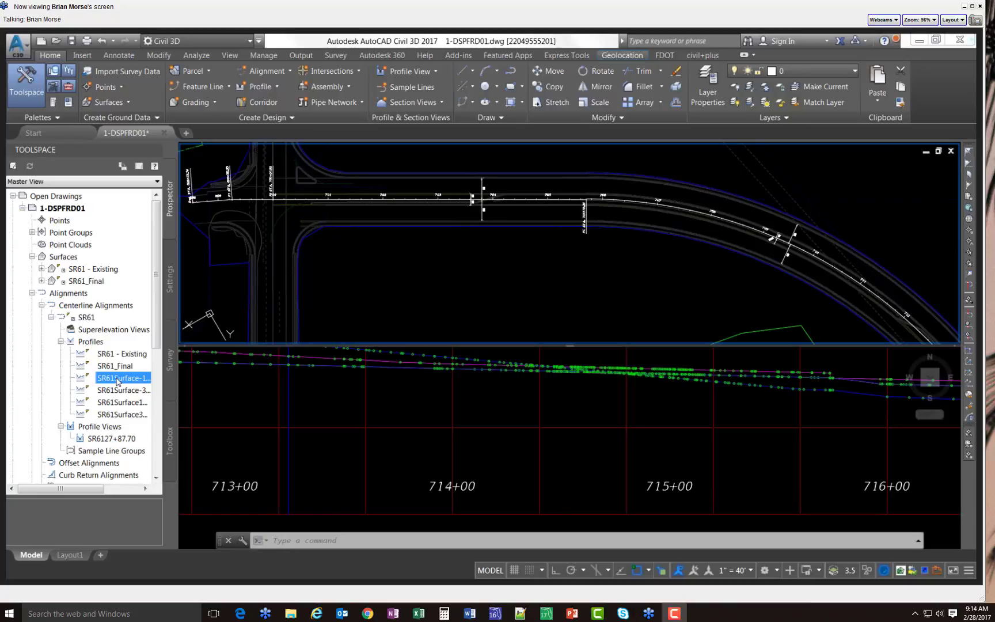
drag(61, 489, 85, 489)
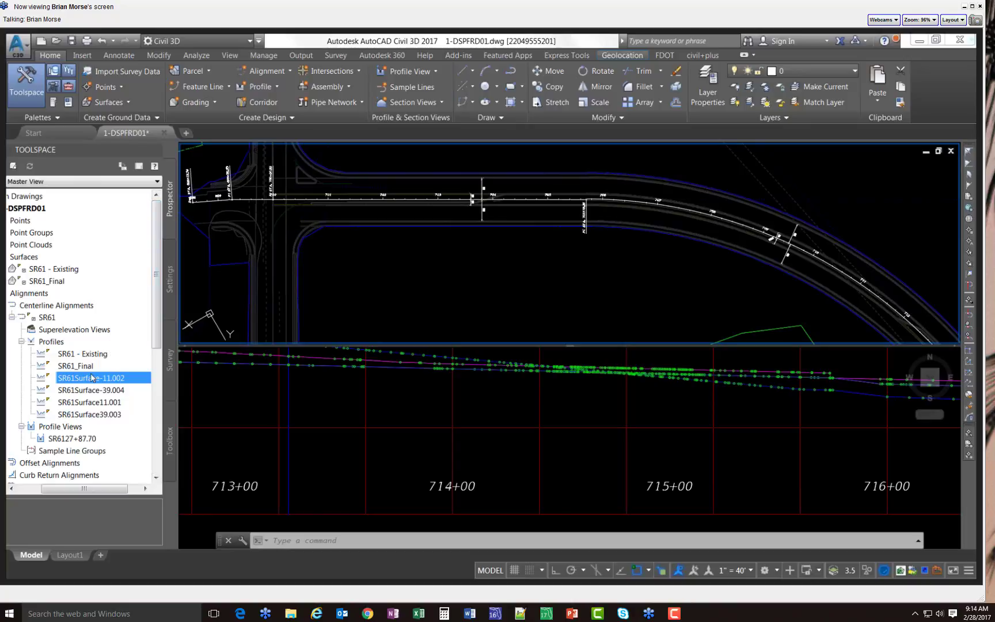
right_click(88, 380)
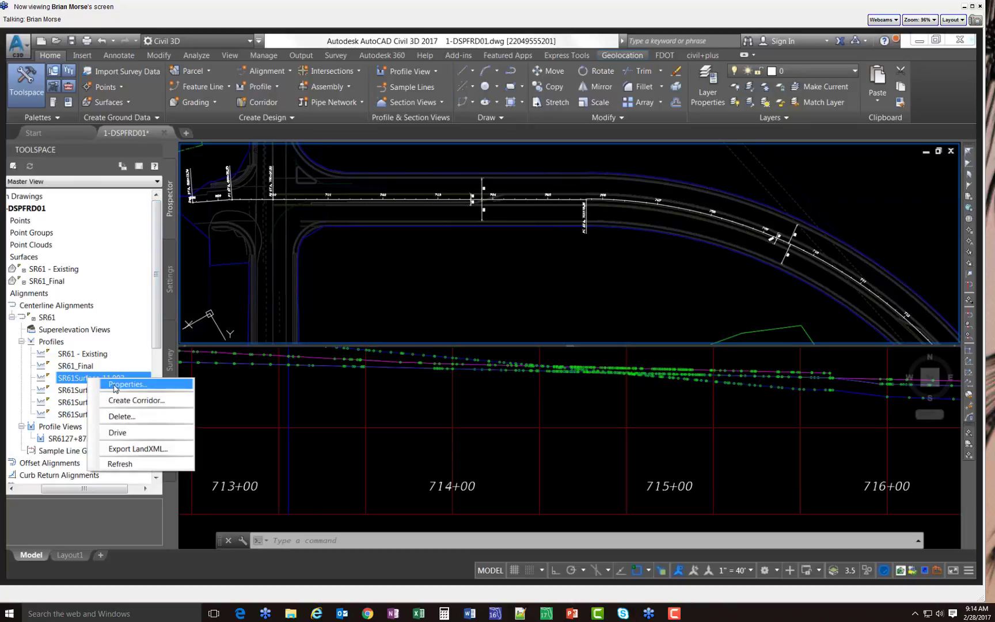
click(54, 342)
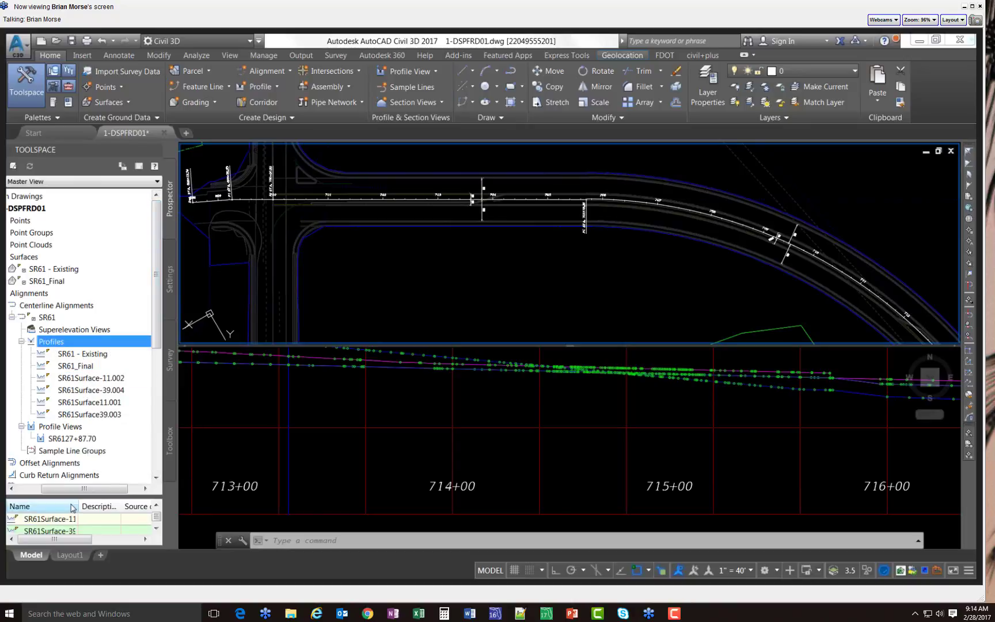
drag(70, 500, 69, 439)
click(55, 486)
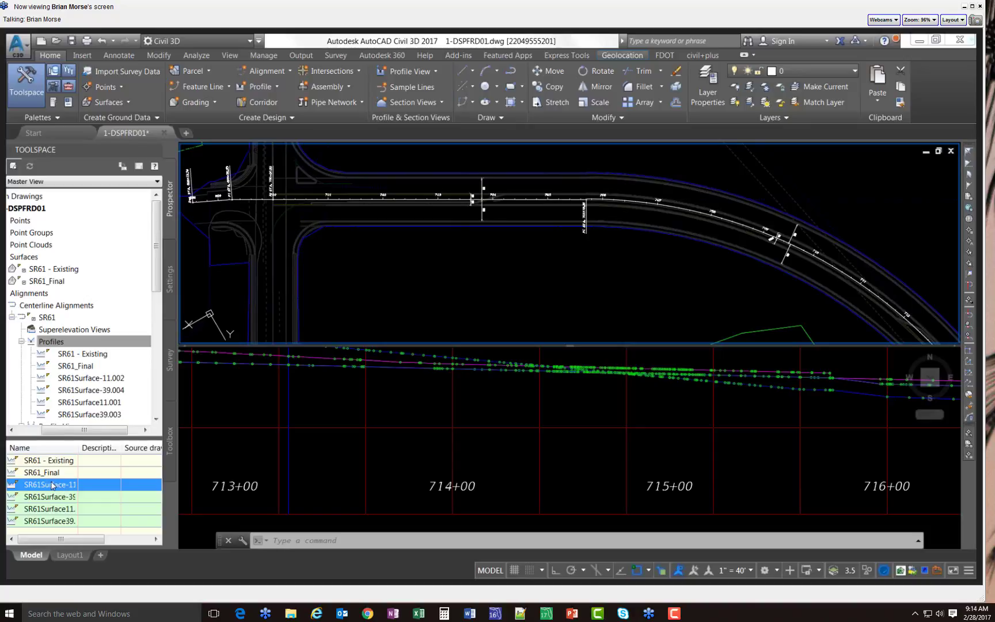
Rename the SR61Surface-11.002 profile as SR61_Final-11 and copy the new name for reuse
right_click(84, 380)
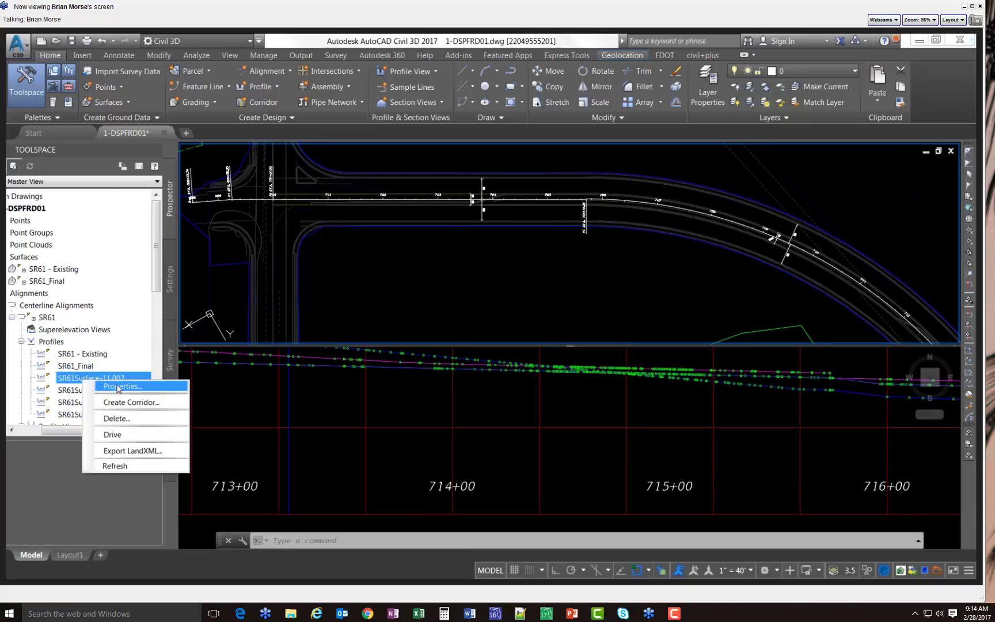
click(118, 386)
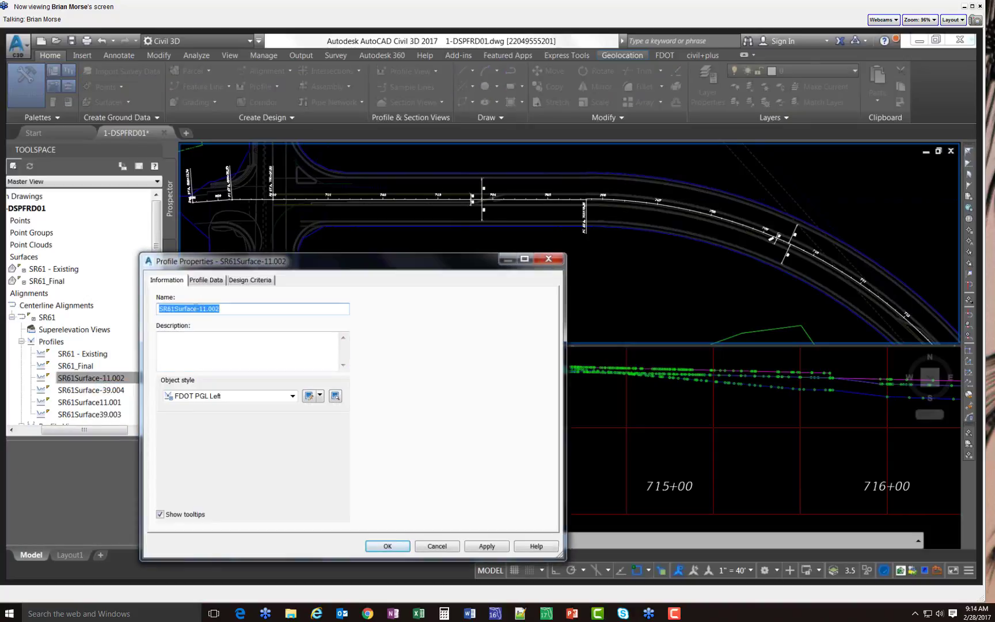
drag(179, 309, 197, 308)
text(_)
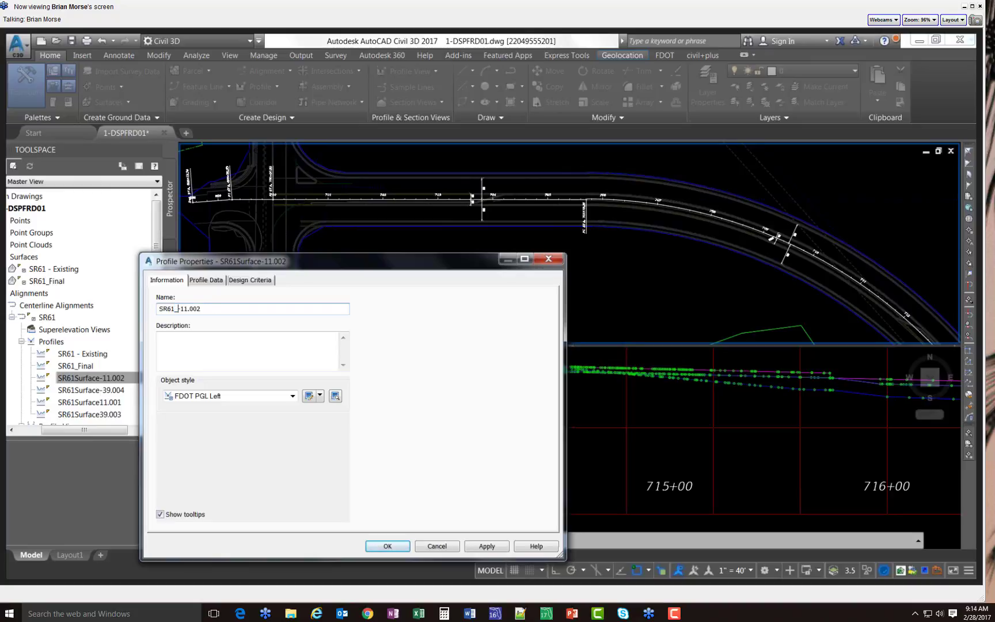
text(Final)
key(Right)
key(shift+End)
key(Delete)
key(shift+Home)
key(ctrl+c)
click(391, 546)
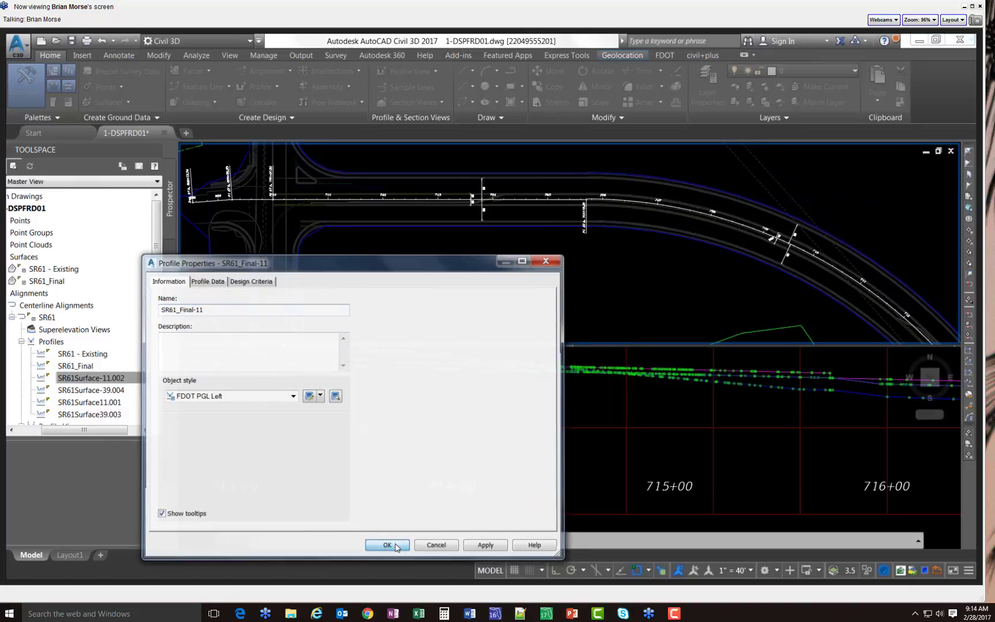
Rename the SR61Surface-39.004 profile as SR61_Final-39, reusing the copied name
right_click(105, 391)
click(121, 397)
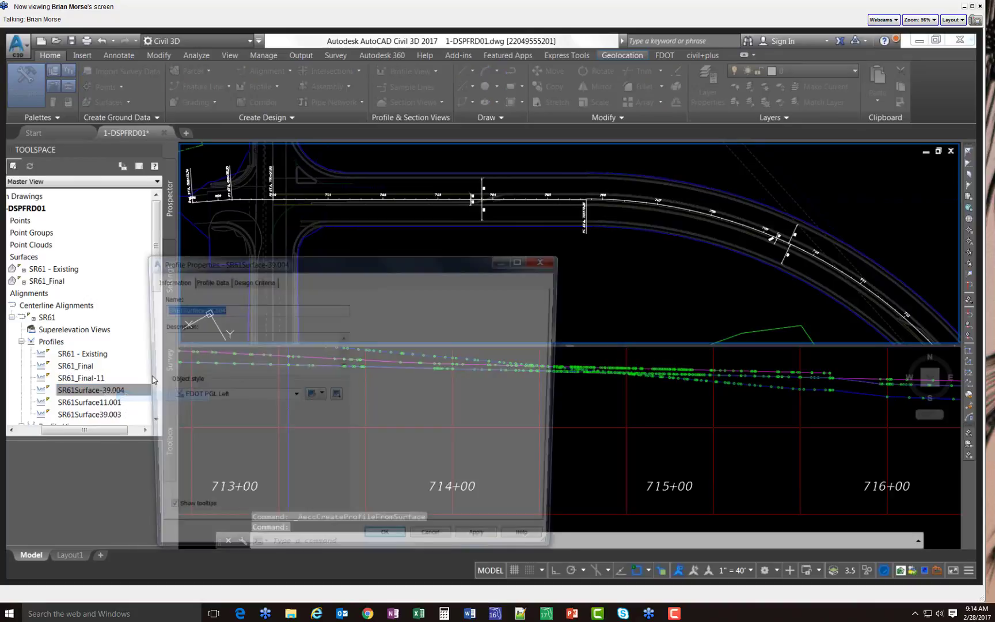
key(ctrl+v)
drag(192, 310, 226, 309)
key(BackSpace)
key(BackSpace)
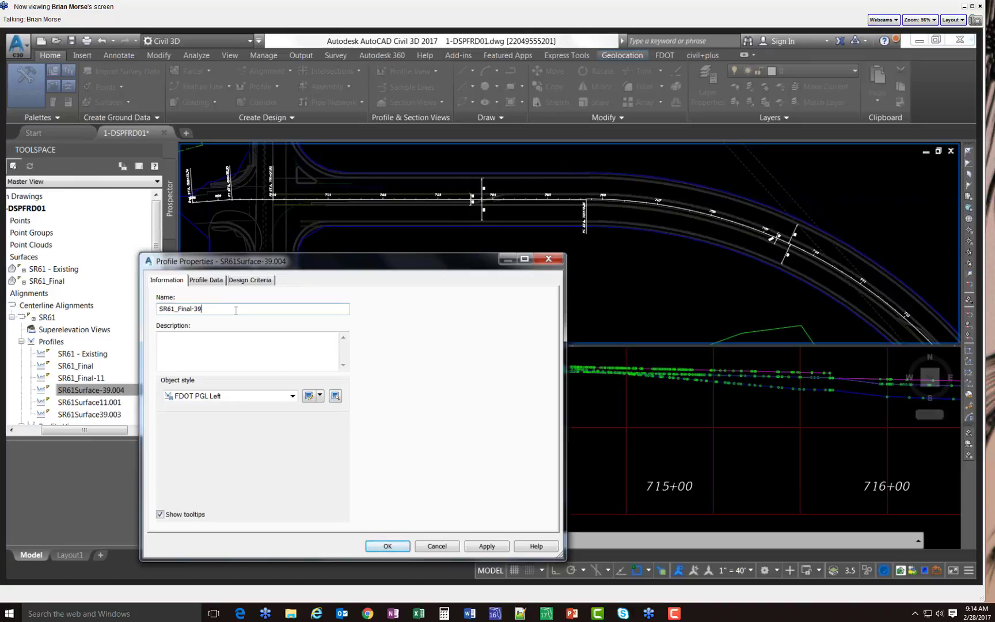
click(369, 543)
Rename the SR61Surface11.001 profile as SR61_Final11, reusing the copied name
click(85, 402)
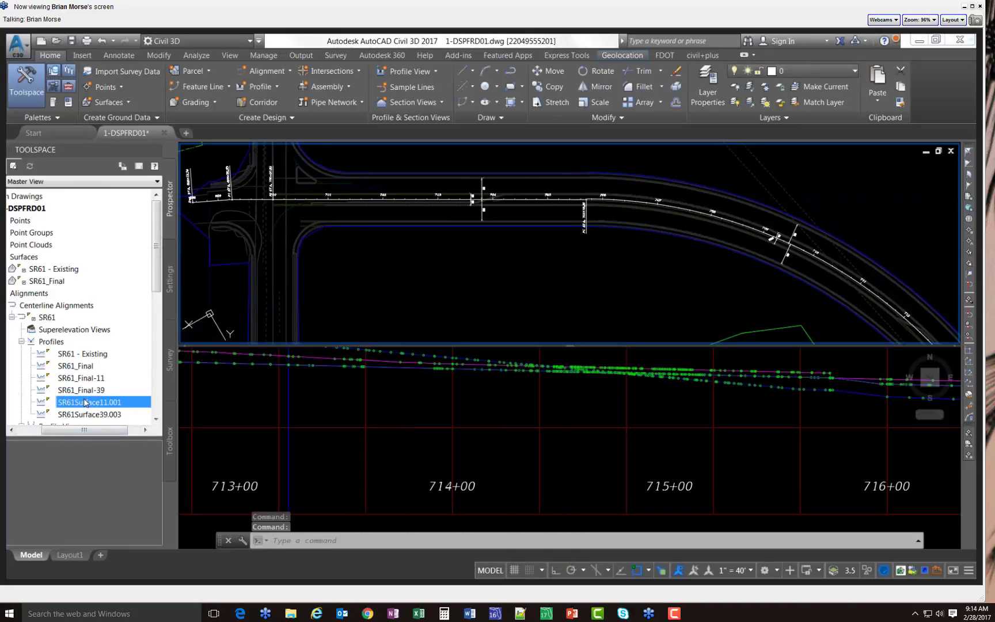
right_click(85, 402)
click(109, 408)
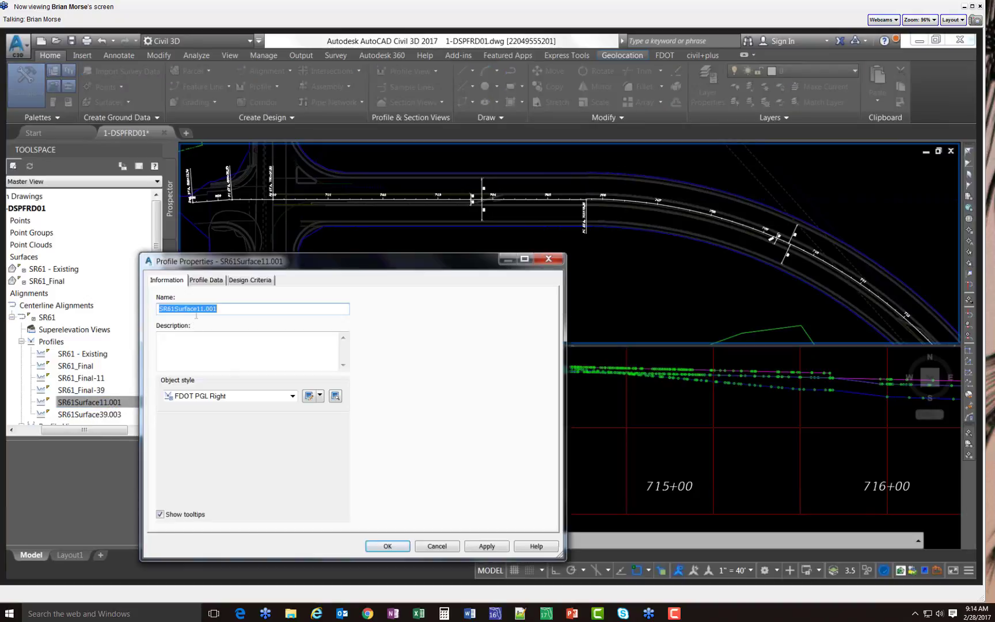
drag(197, 309, 239, 310)
key(ctrl+v)
key(Delete)
key(Return)
Rename the SR61Surface39.003 profile as SR61_Final39 and close its properties
key(ctrl+v)
text(39)
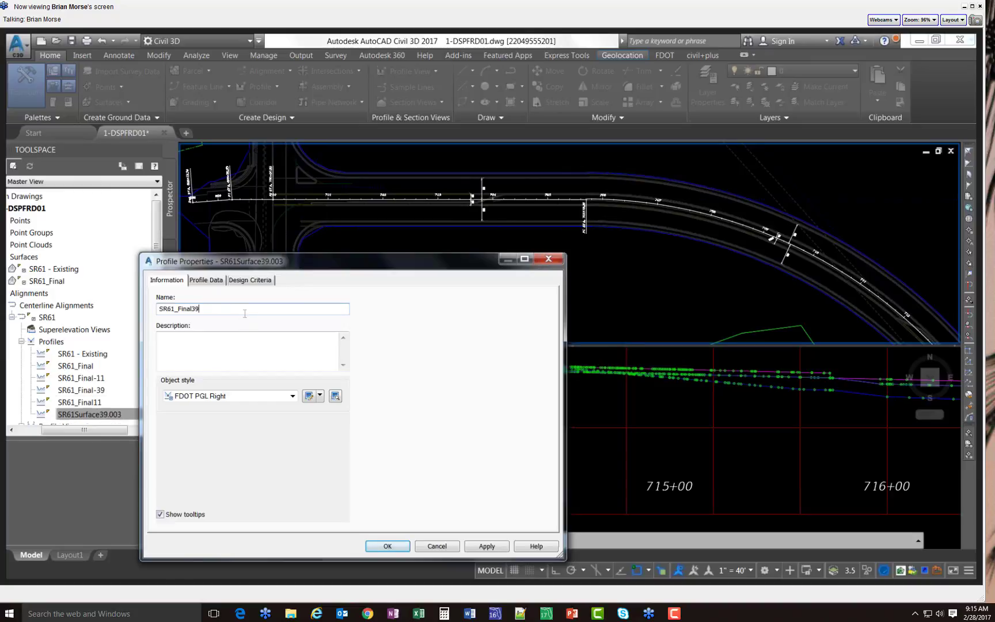
click(485, 545)
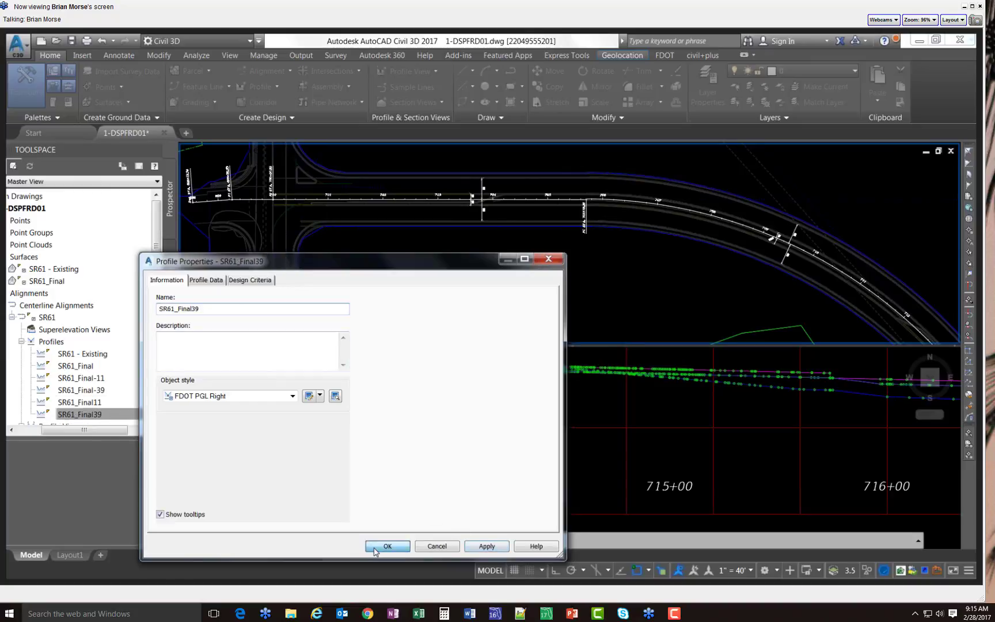
click(383, 546)
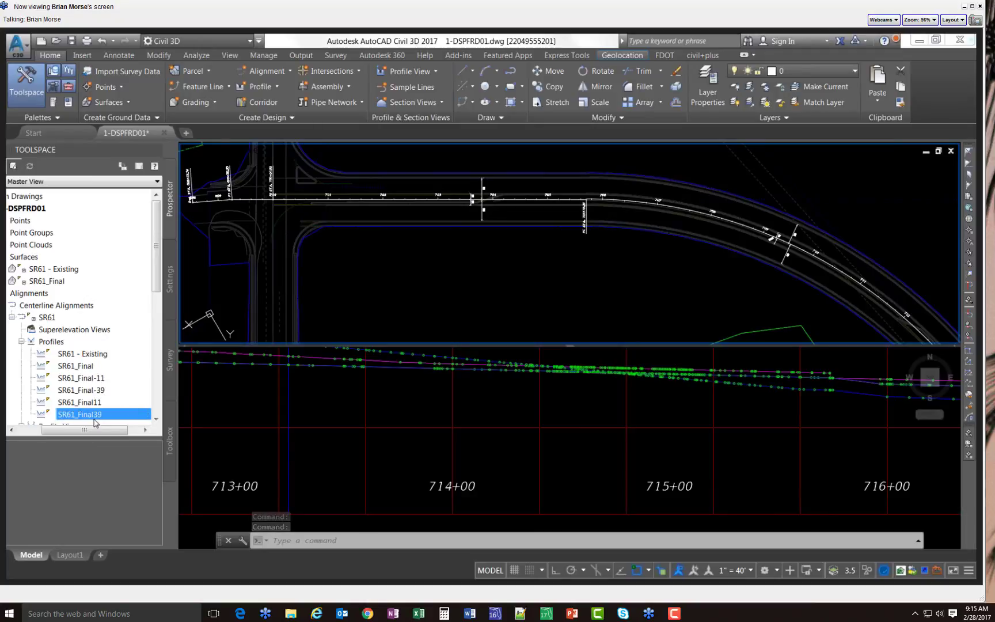
Try to edit the SR61_Final-39 and SR61_Final39 profiles together
click(84, 393)
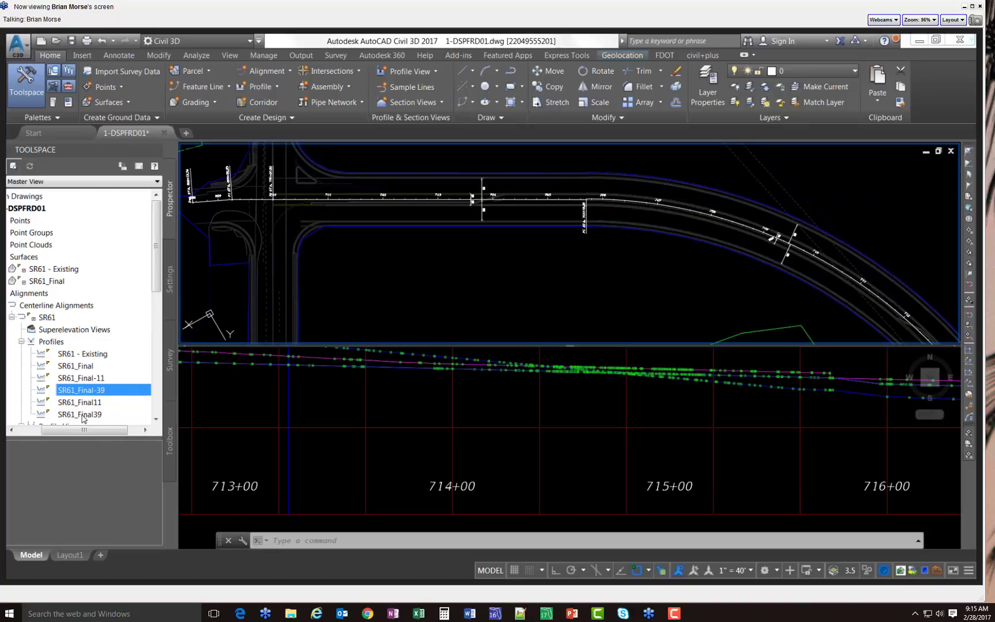
ctrl+click(83, 414)
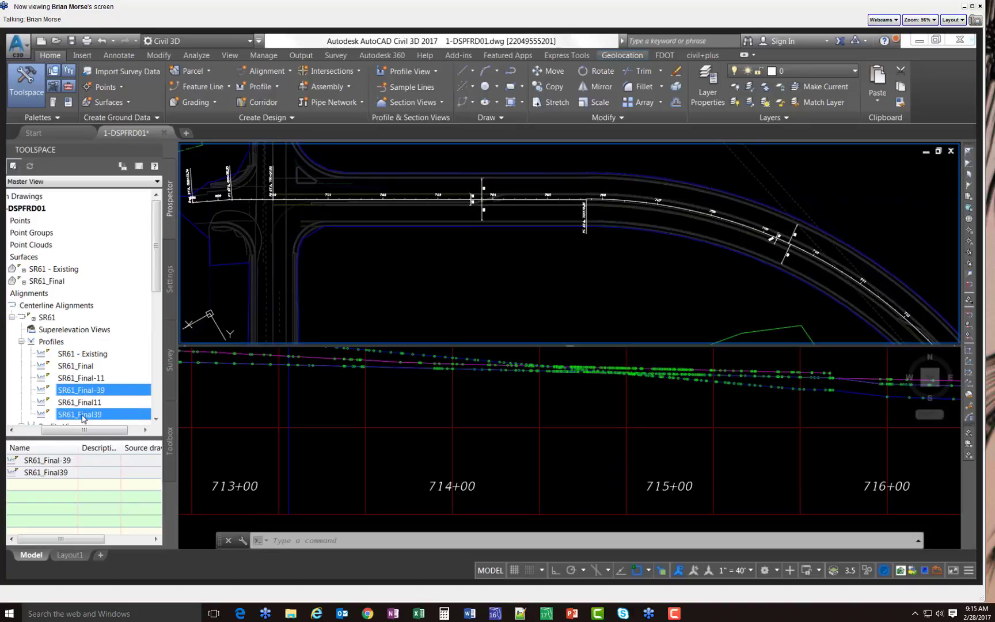
right_click(83, 414)
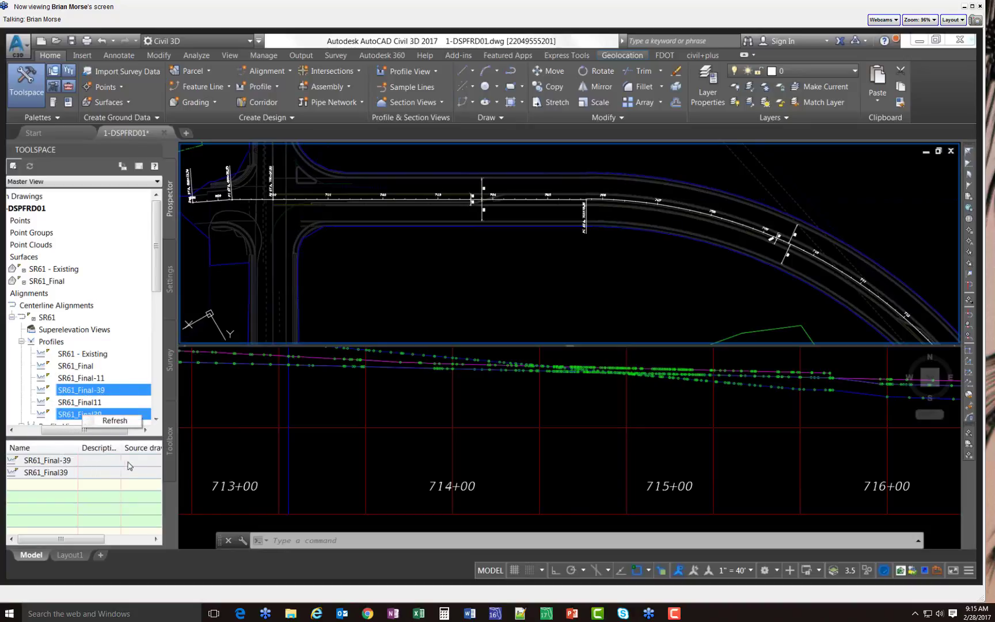
mouse_move(95, 539)
mouse_down()
mouse_move(149, 542)
mouse_move(104, 540)
mouse_up()
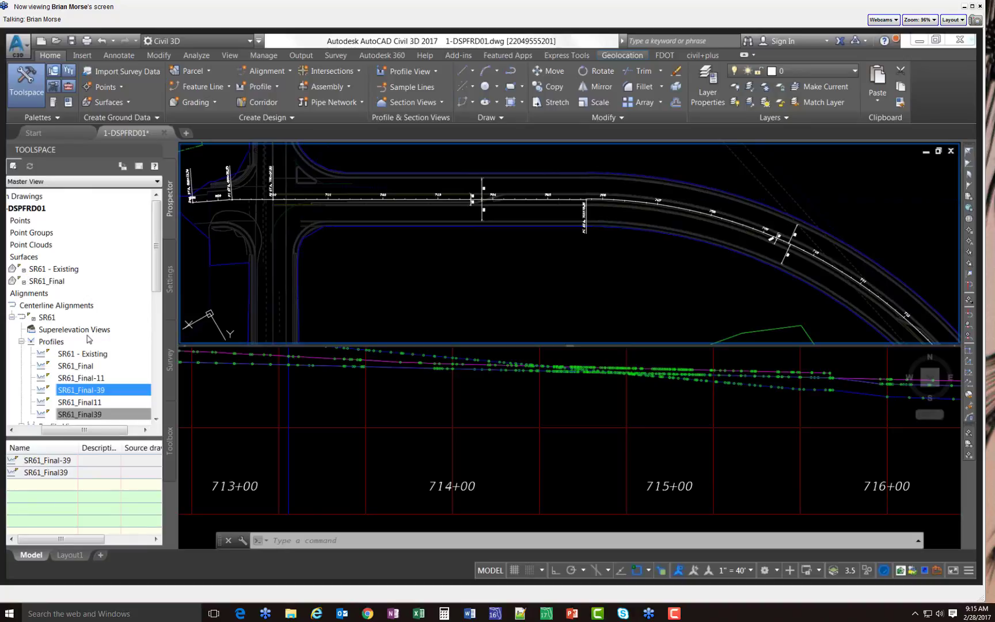
Set the object style of the SR61_Final-39 profile to _No Display
click(90, 393)
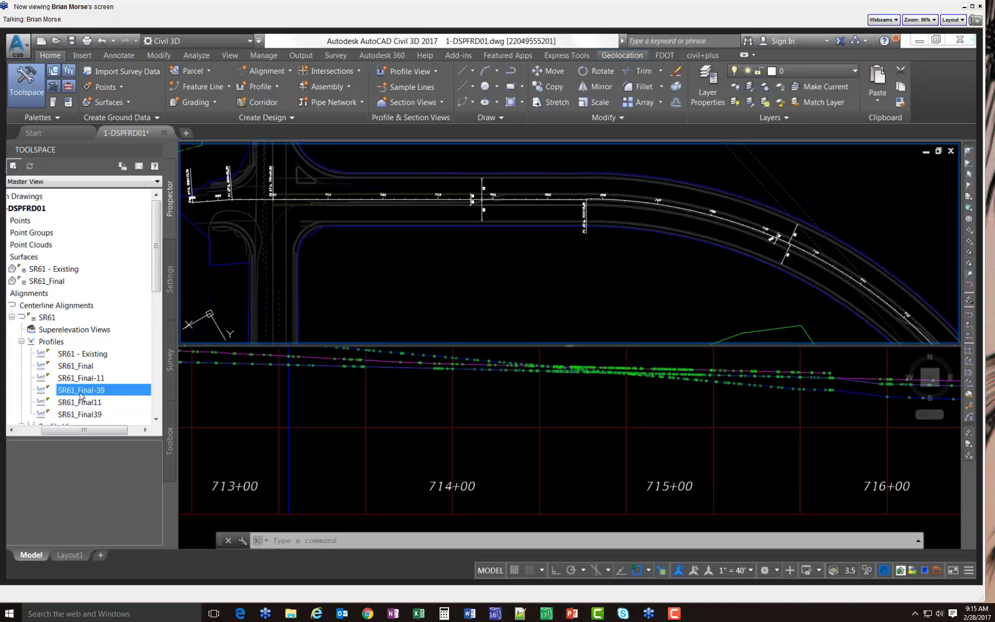
right_click(80, 395)
click(117, 399)
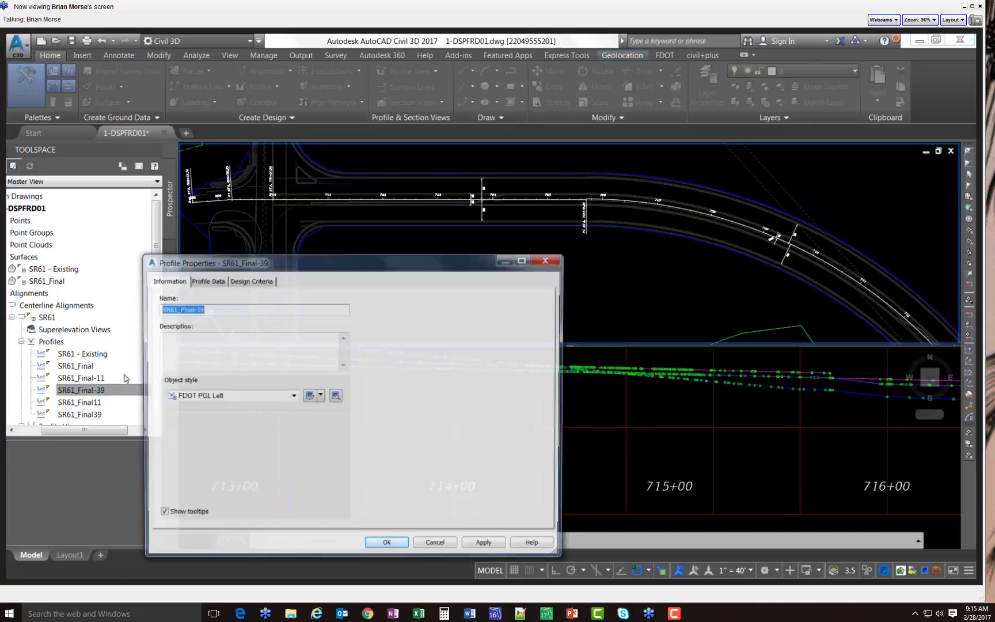
click(242, 396)
scroll(219, 437, up, 5)
click(203, 407)
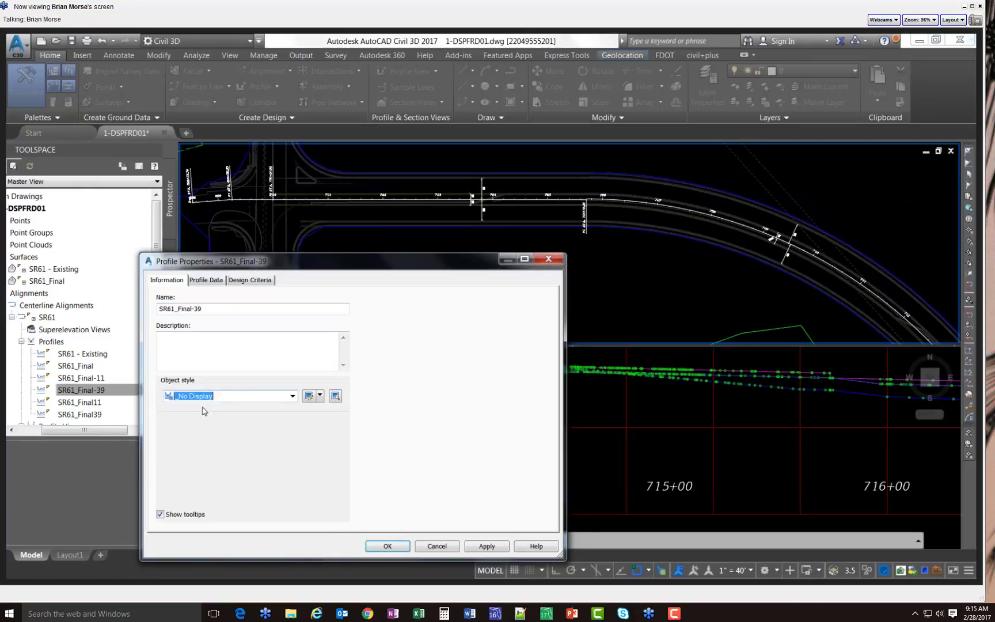
click(483, 546)
click(388, 544)
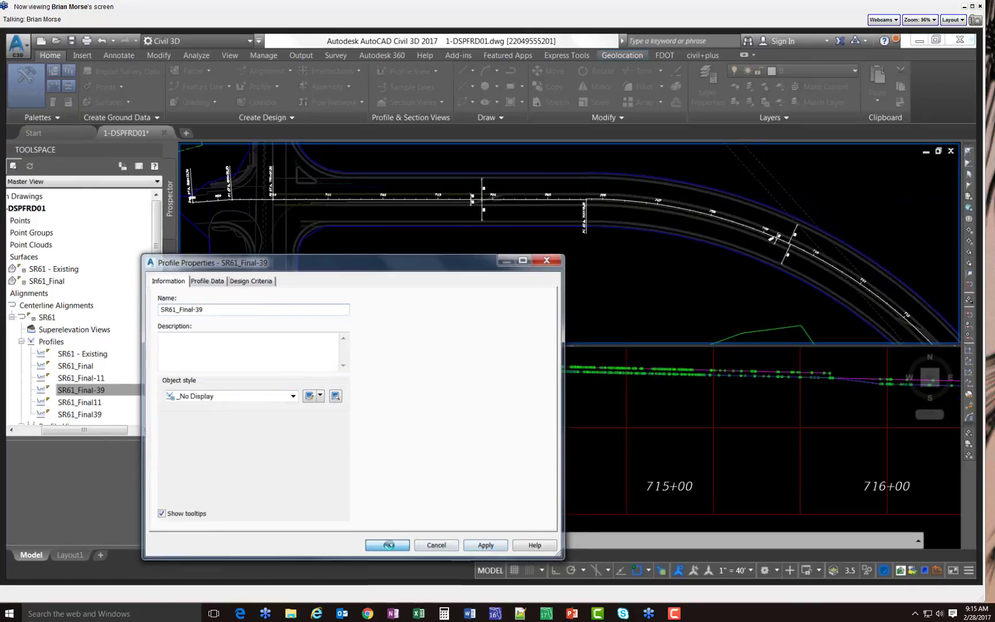
Set the object style of the SR61_Final39 profile to _No Display and apply it
right_click(74, 414)
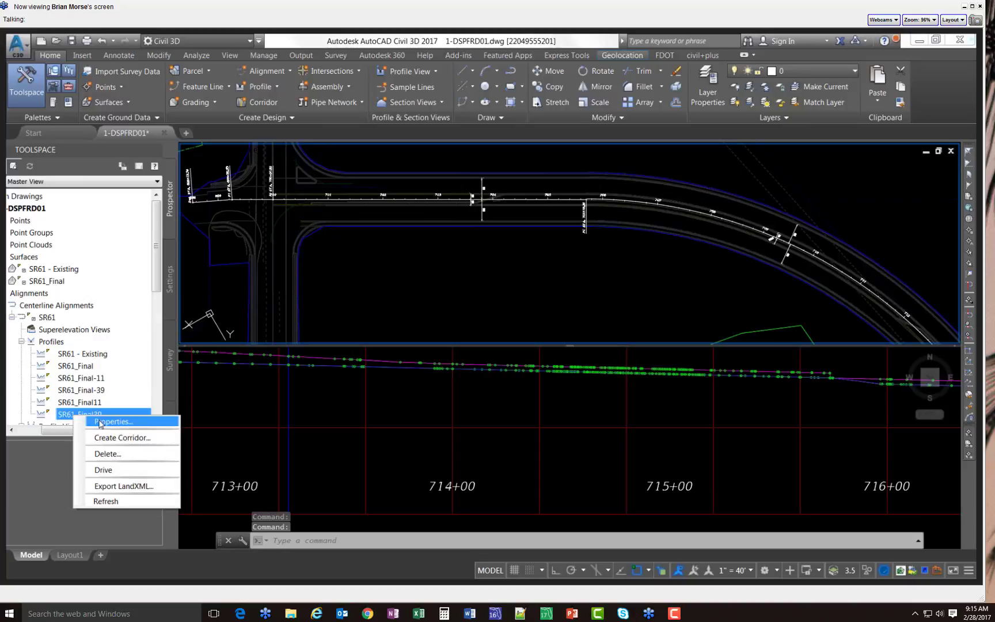
click(100, 422)
click(233, 397)
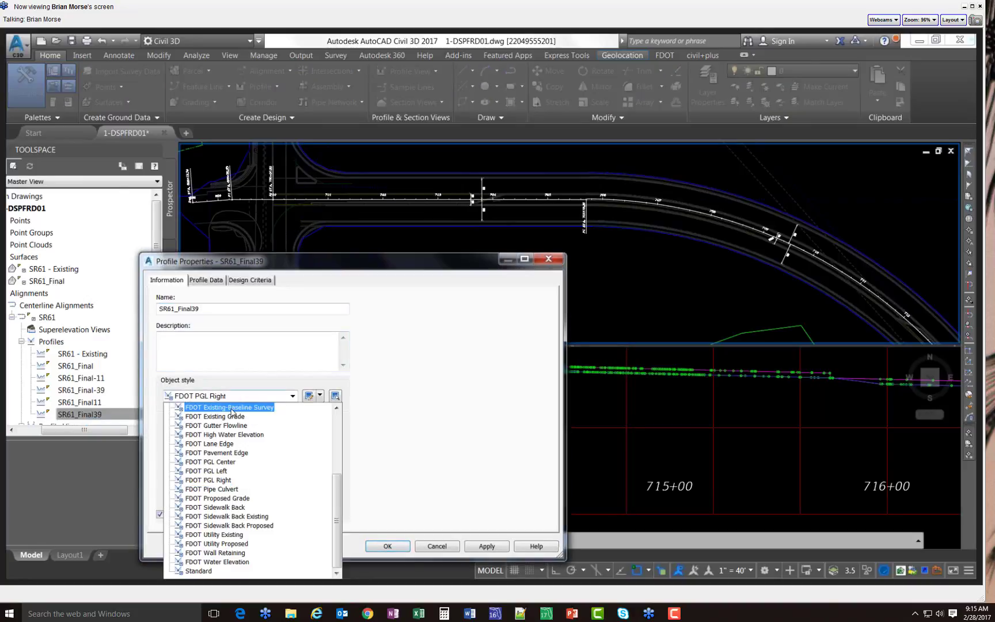
scroll(233, 413, up, 10)
click(211, 407)
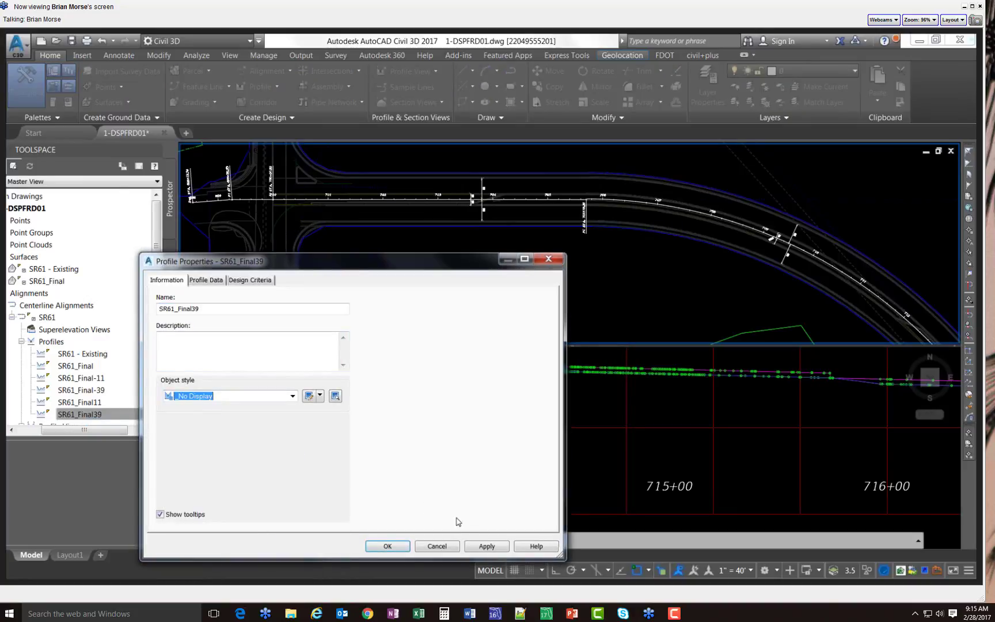
click(486, 546)
click(387, 546)
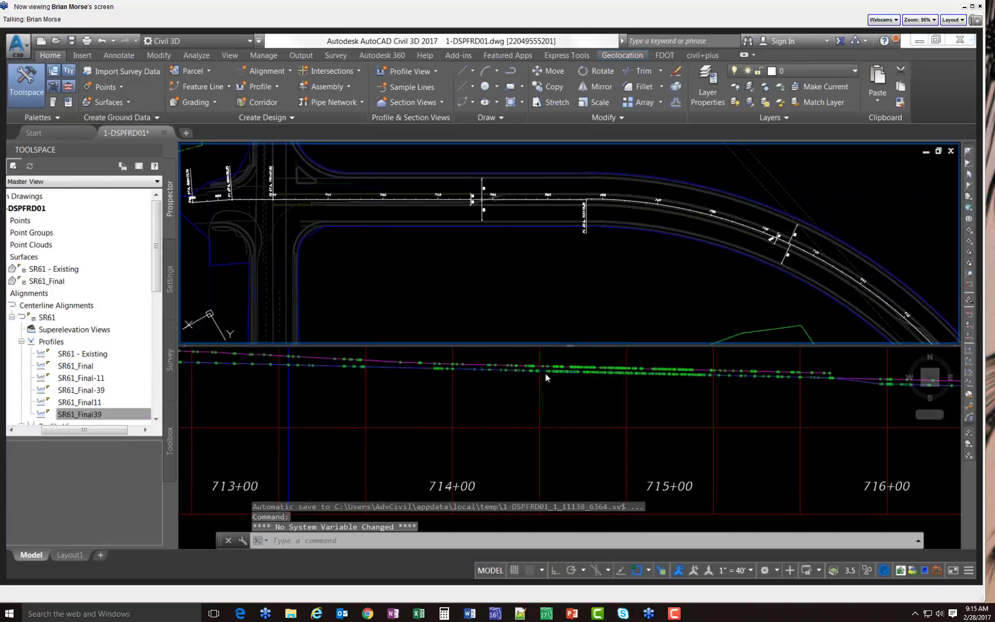
Inspect the offset profile lines near station 714+00 in the profile view and identify the lower one from its tooltip
click(529, 391)
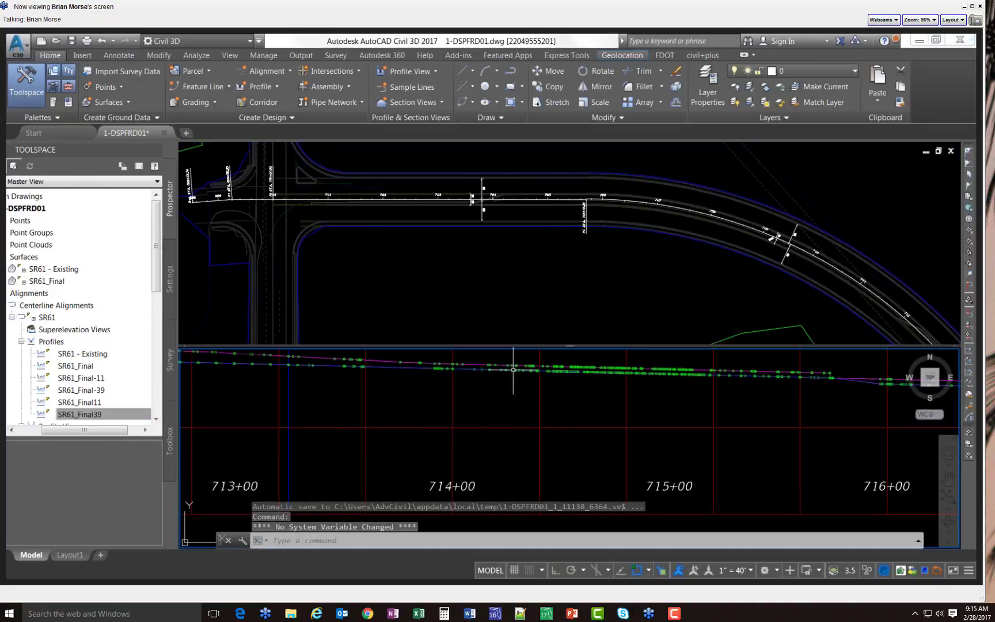
scroll(505, 361, up, 2)
scroll(505, 361, up, 5)
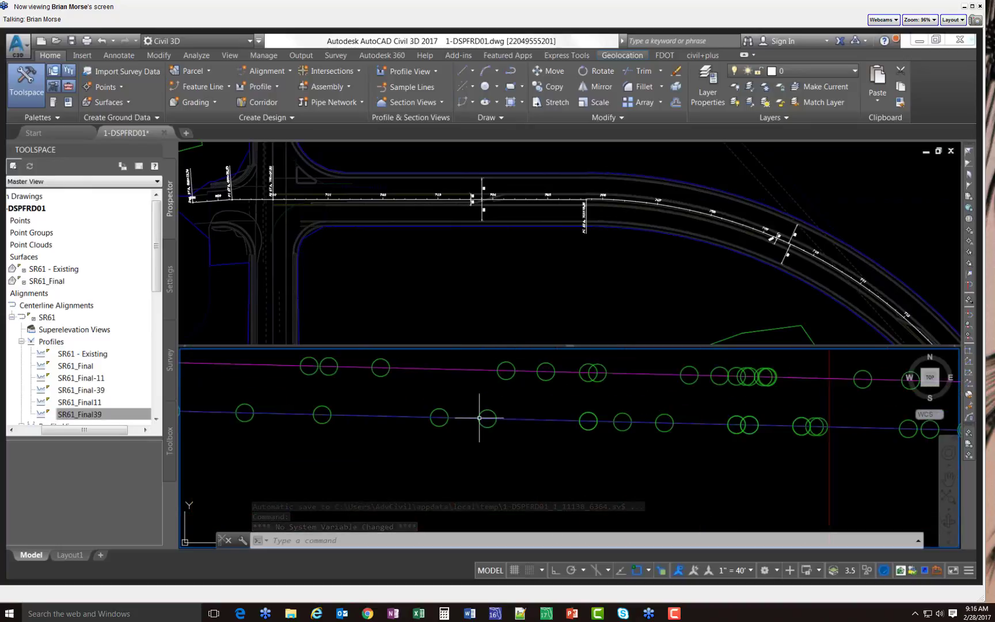
mouse_move(478, 409)
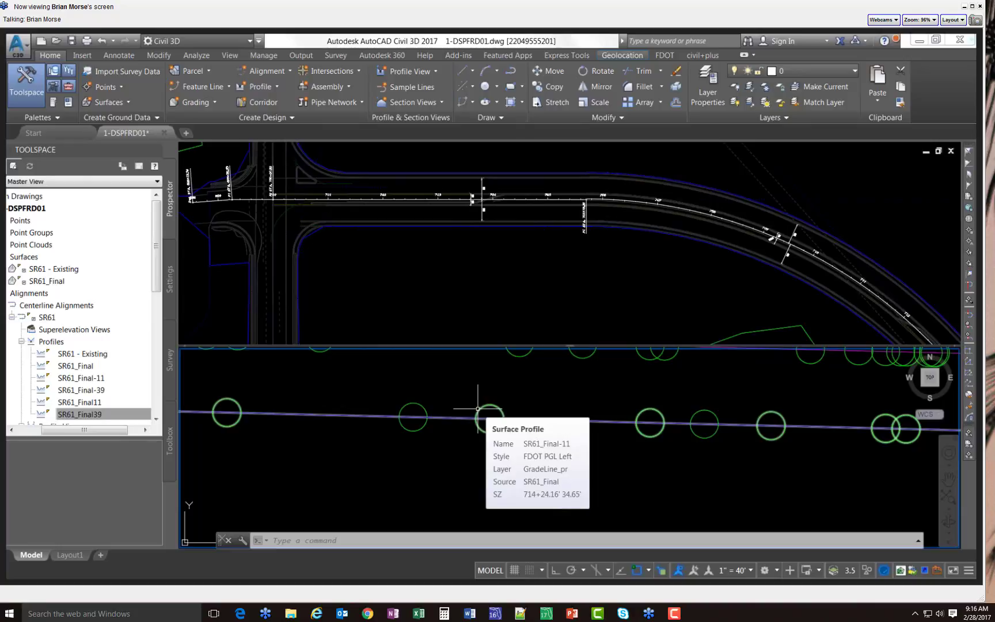
scroll(539, 438, down, 4)
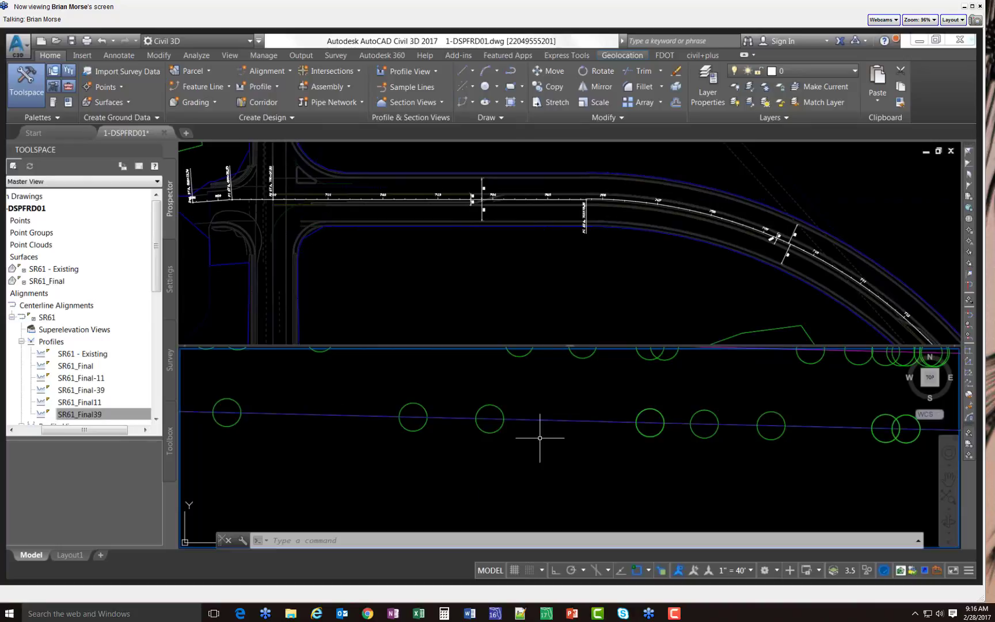
Examine the _Show in Section marker used for vertical intersection points in SR61_Final-11's FDOT PGL Left style, leaving the style settings unedited
right_click(76, 380)
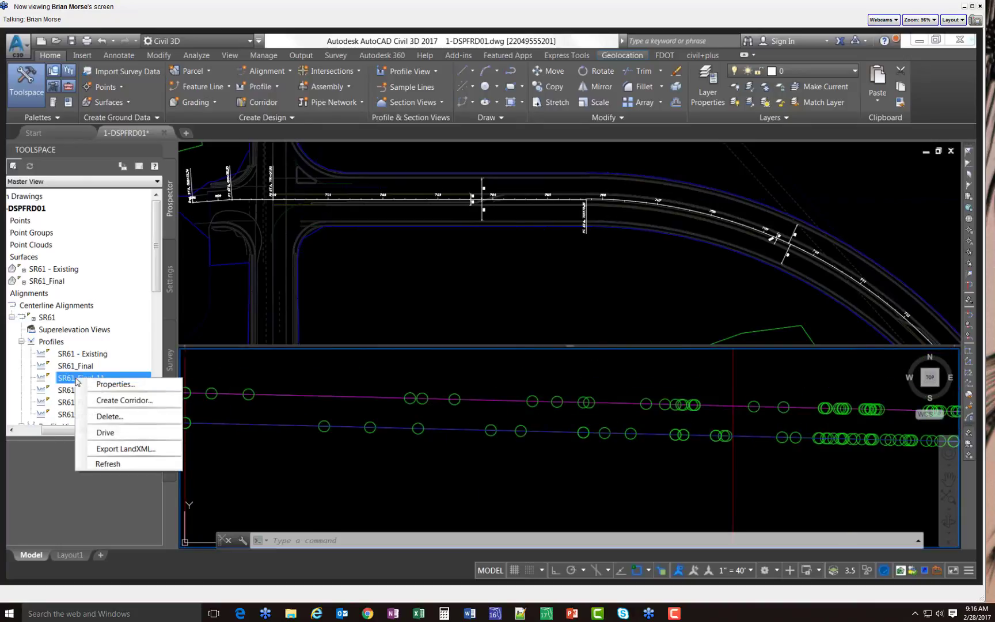
click(104, 384)
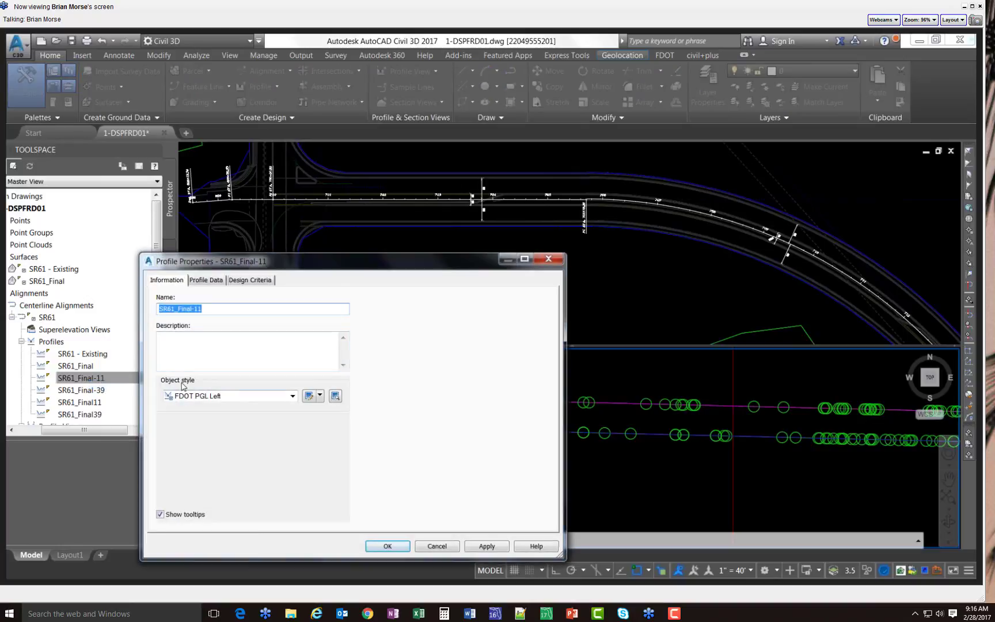
click(308, 396)
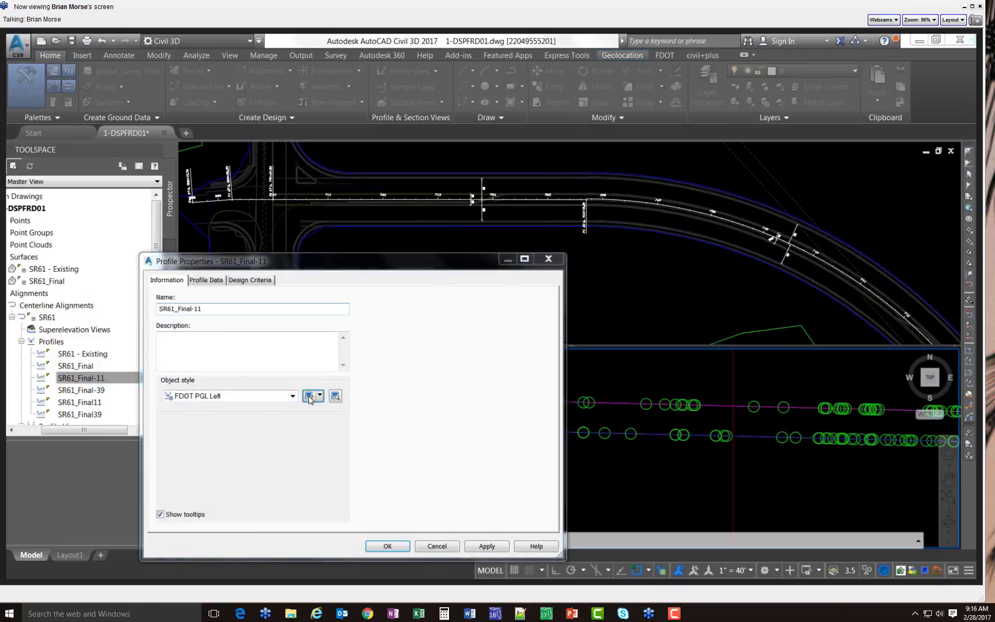
click(244, 287)
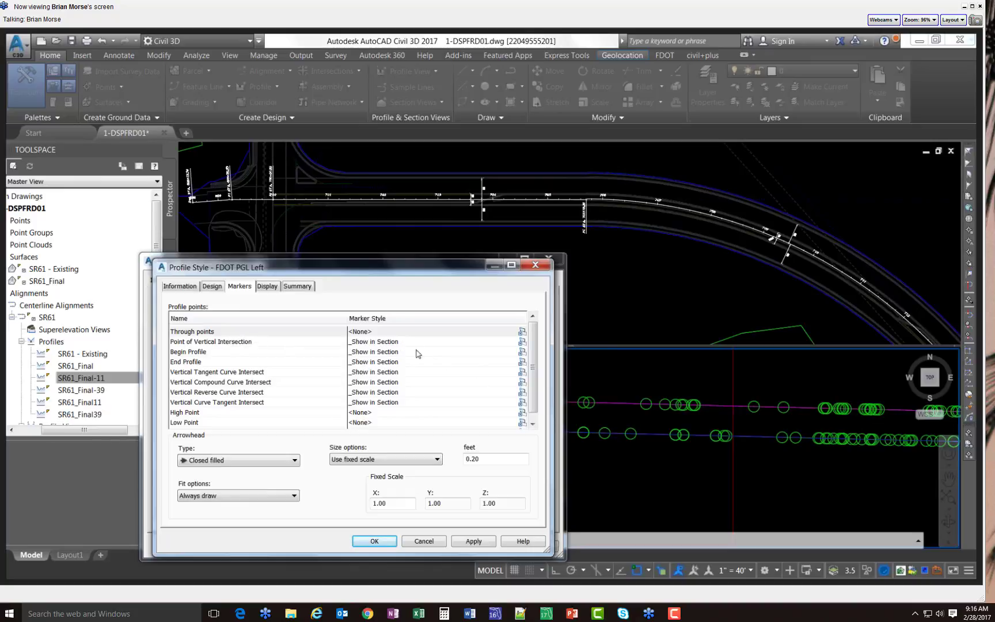
click(401, 342)
click(521, 343)
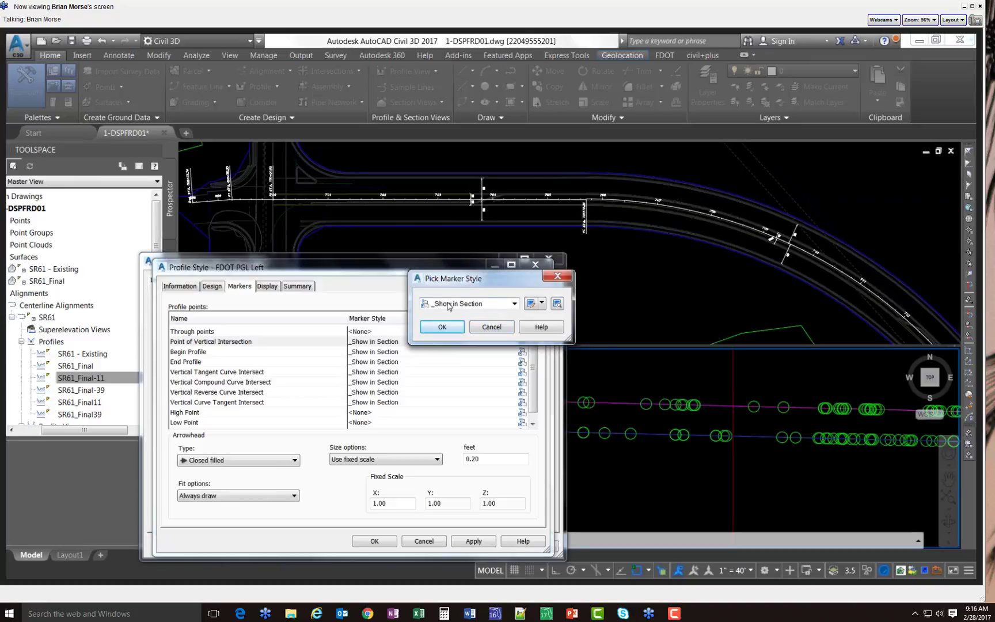
click(528, 305)
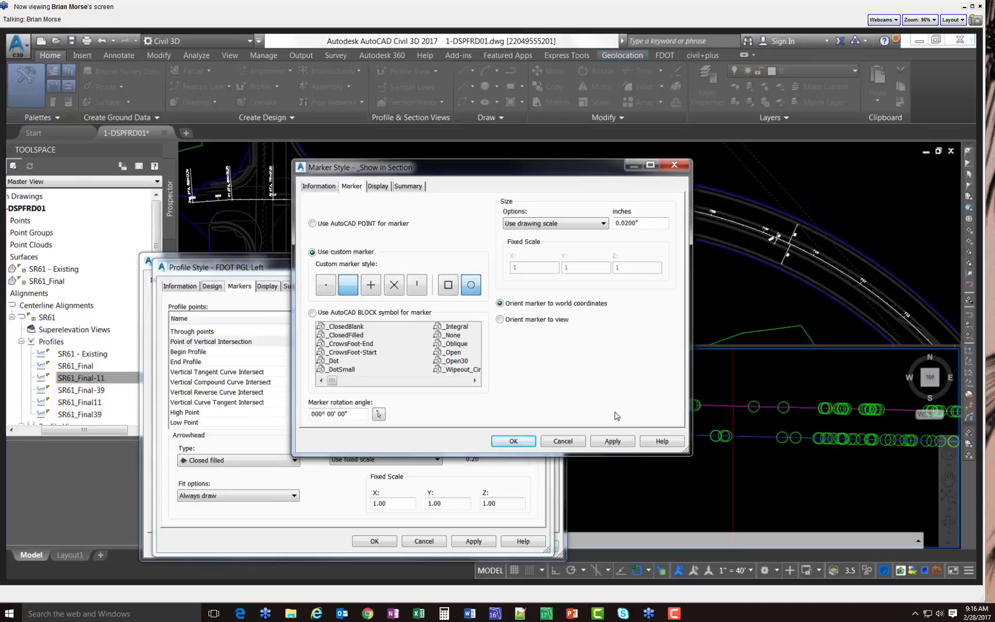
click(563, 441)
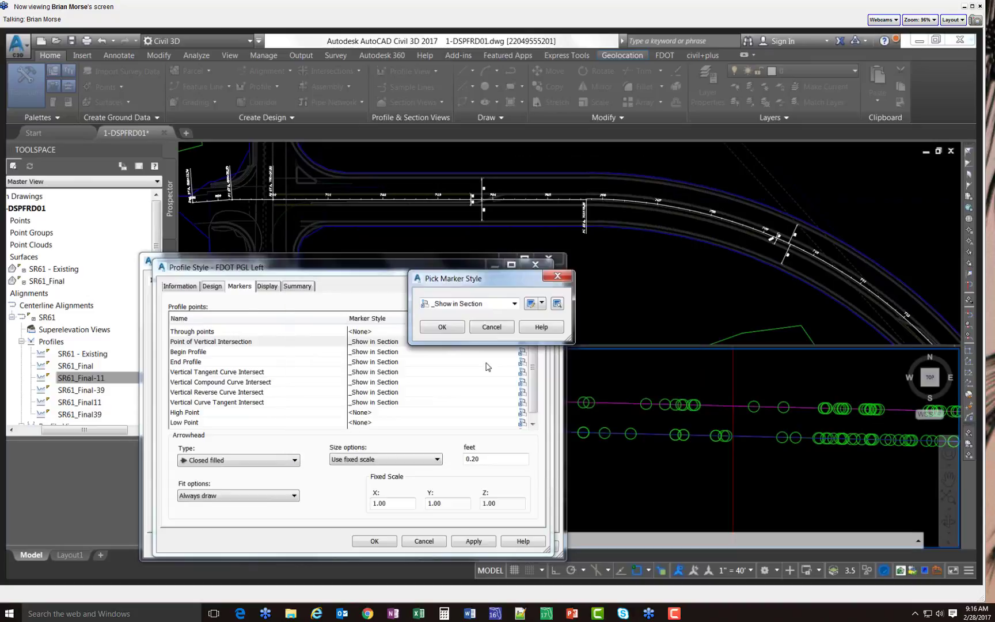
click(484, 328)
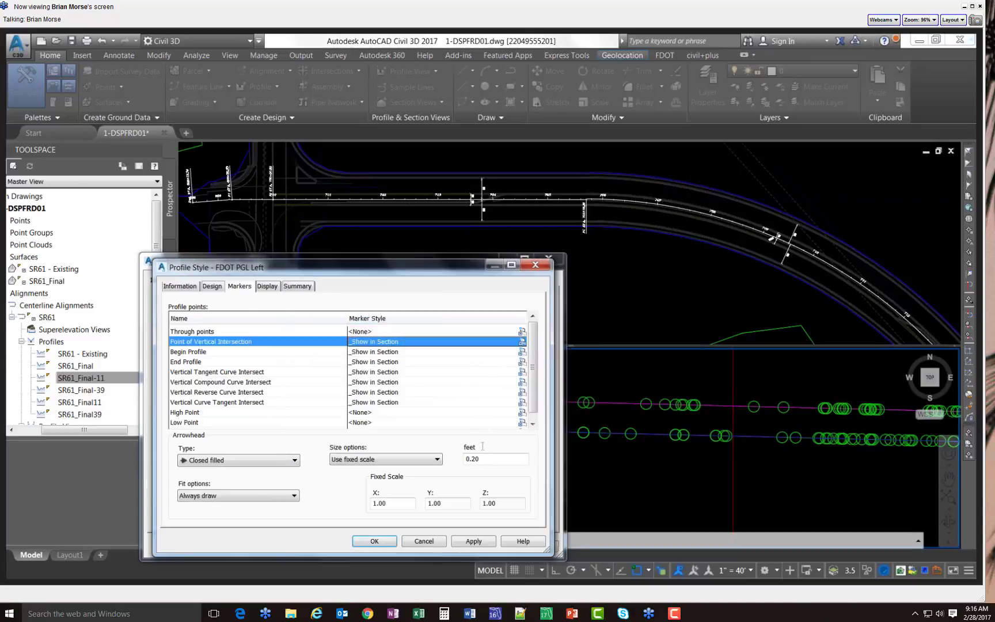
click(424, 541)
click(396, 547)
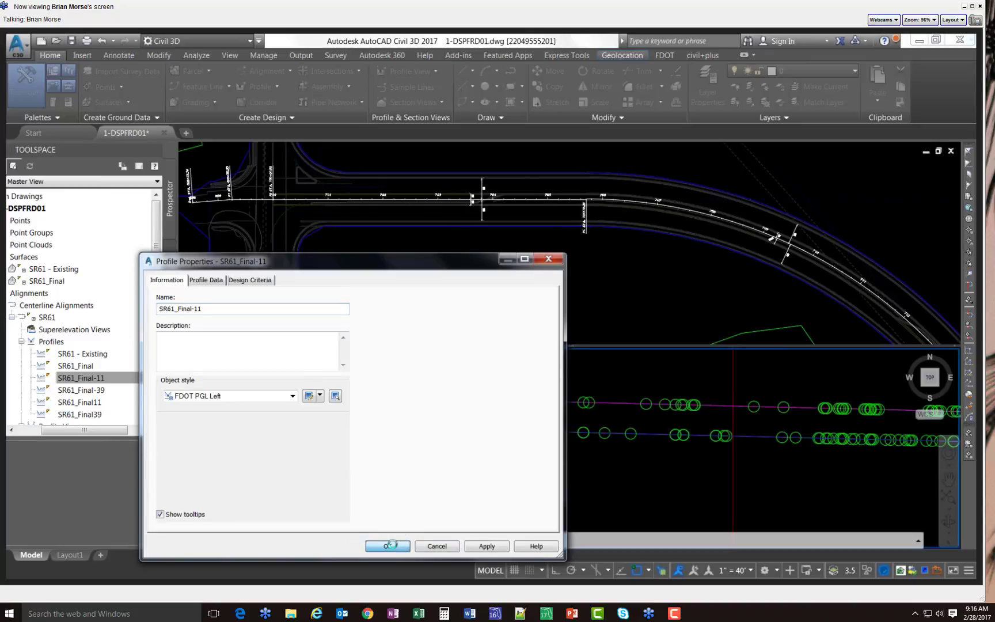
Save the DSPFRD drawing and switch to the FDOT Civil 3D Design Profiles Webinar mind map
scroll(348, 396, down, 4)
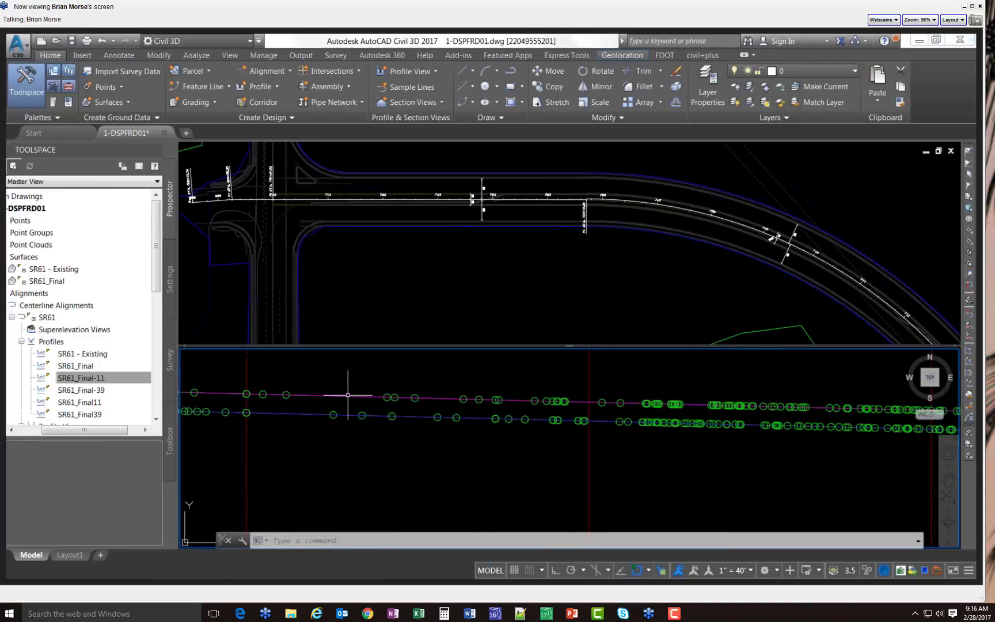
scroll(605, 420, down, 4)
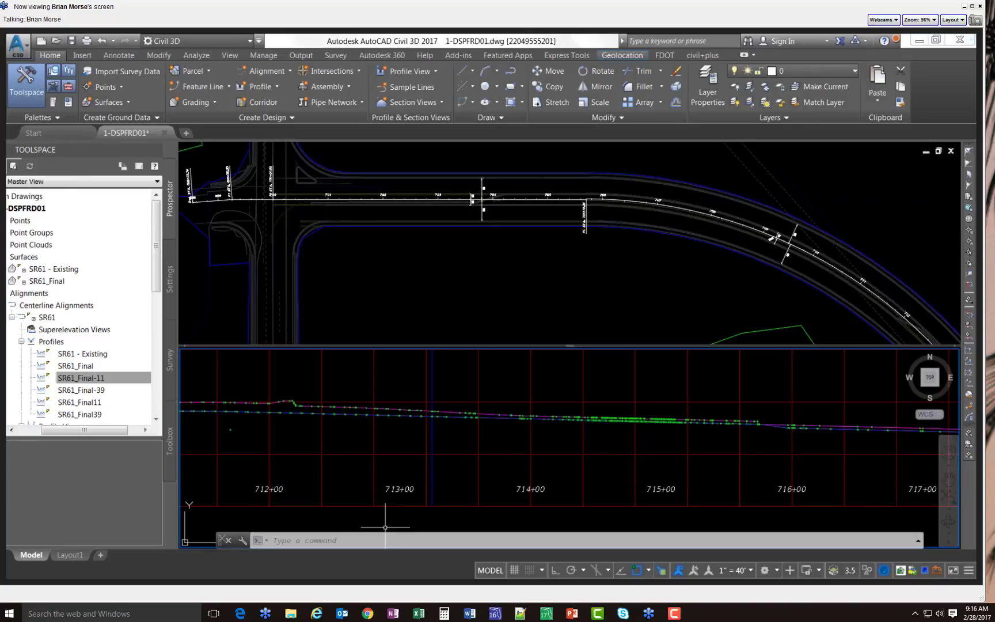
key(ctrl+s)
key(alt+Tab)
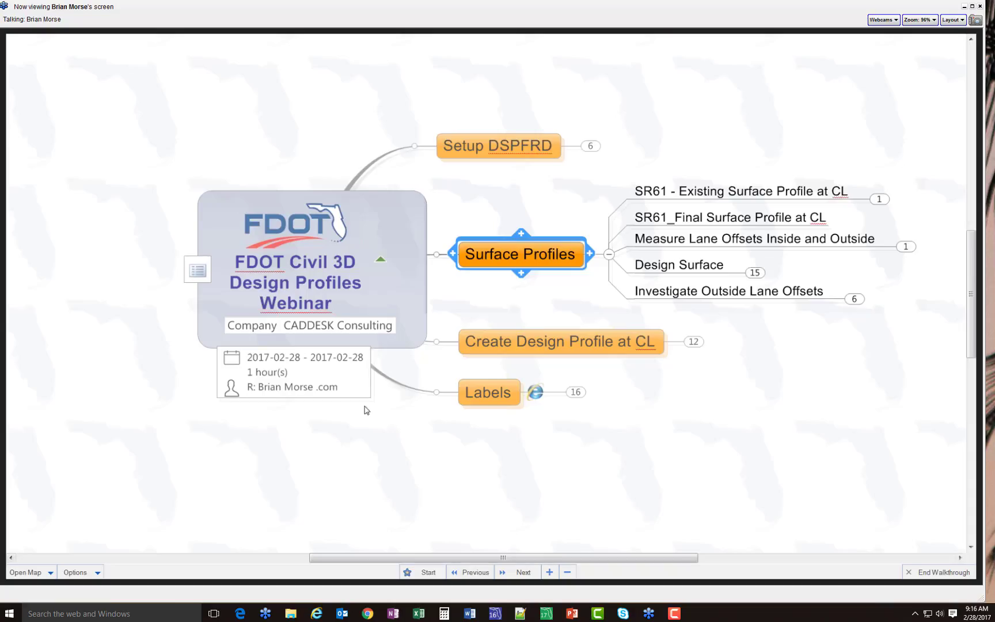
Advance the mind map walkthrough through the existing, final and lane offset topics under Surface Profiles to Design Surface
click(521, 572)
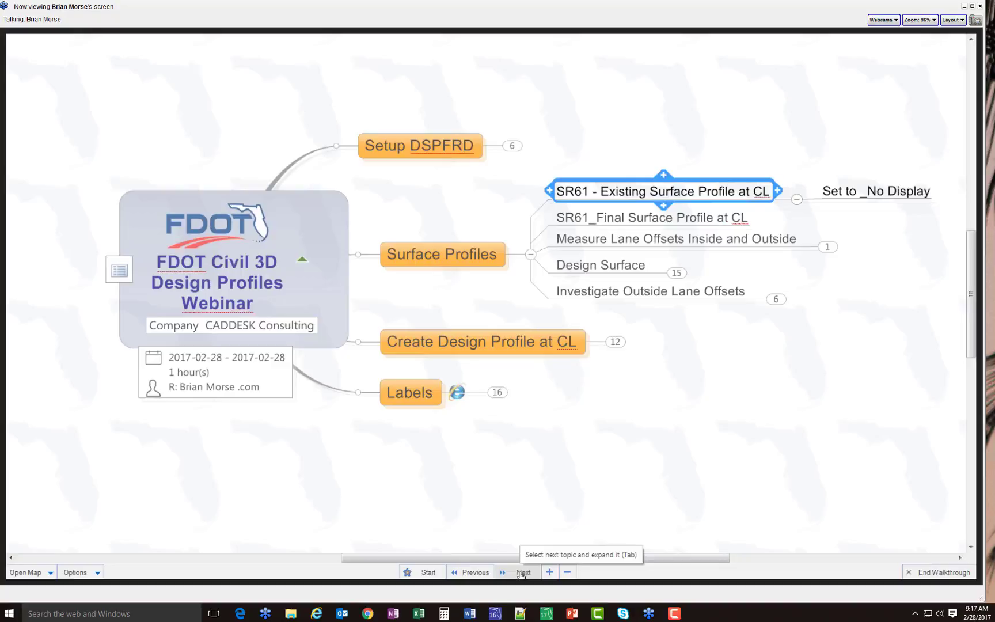
click(521, 573)
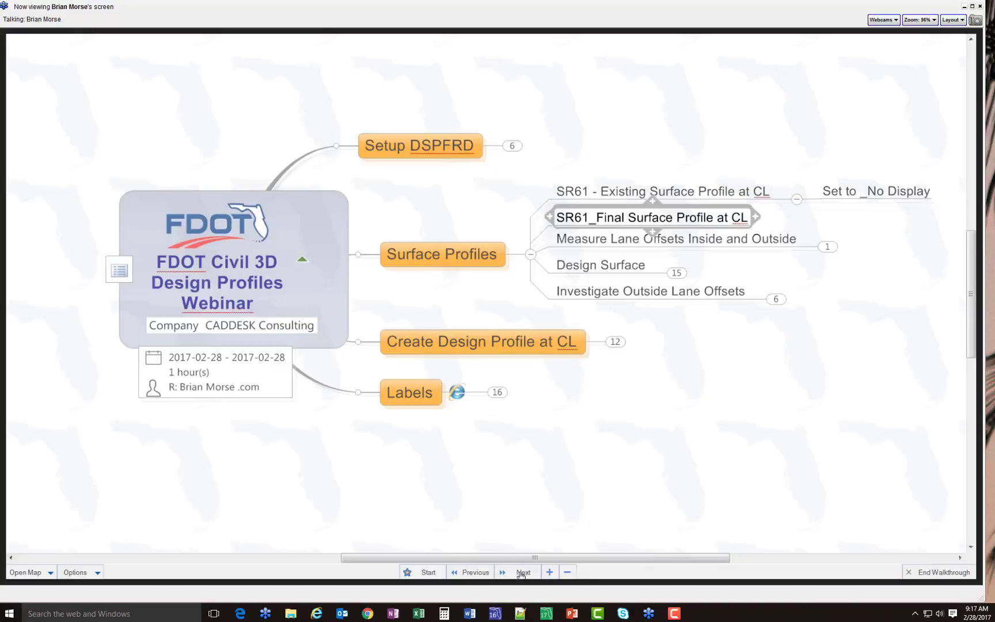
click(521, 572)
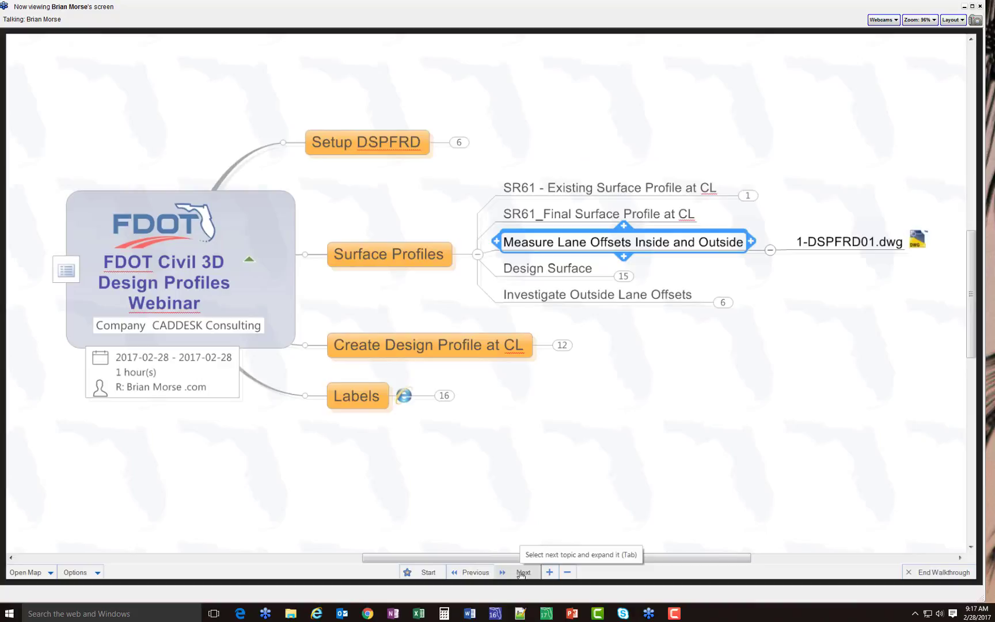
click(521, 572)
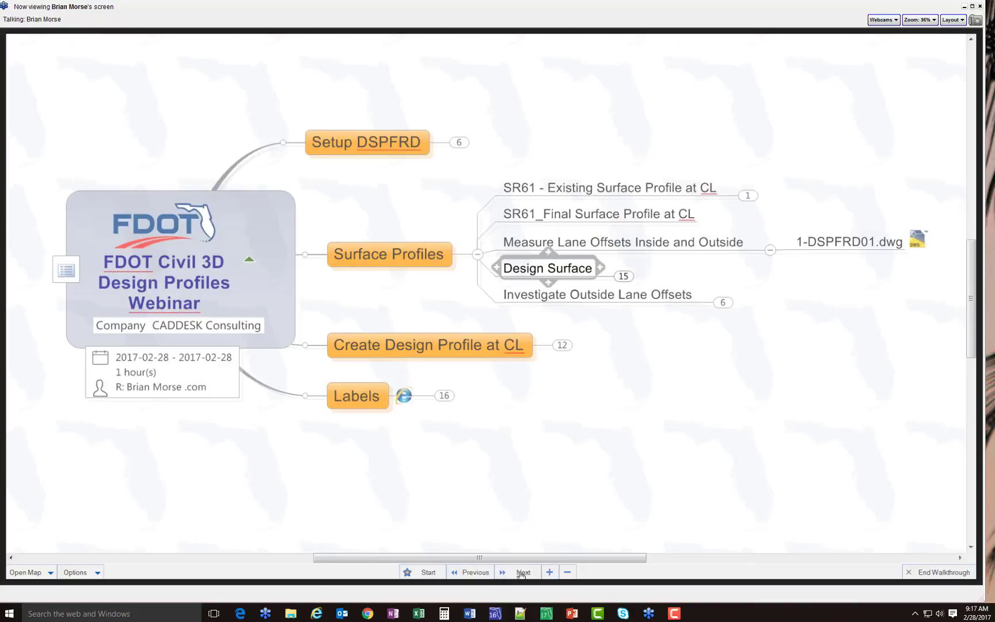
Review the PGLs of SR61_Final Surface topic, including creating profiles from a surface, sample offsets and setting styles on multiple profiles
click(520, 573)
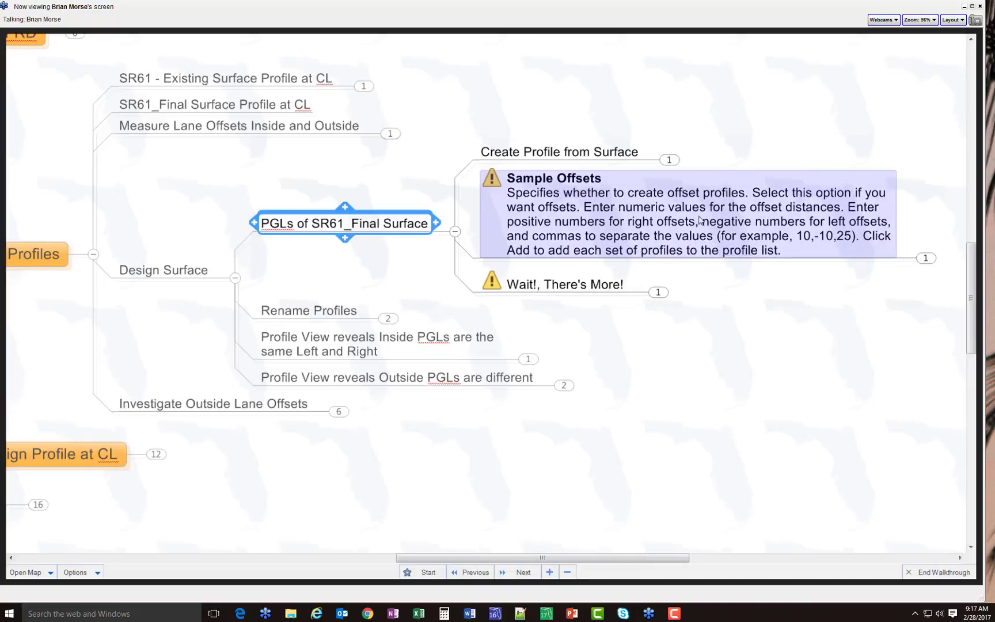
click(518, 572)
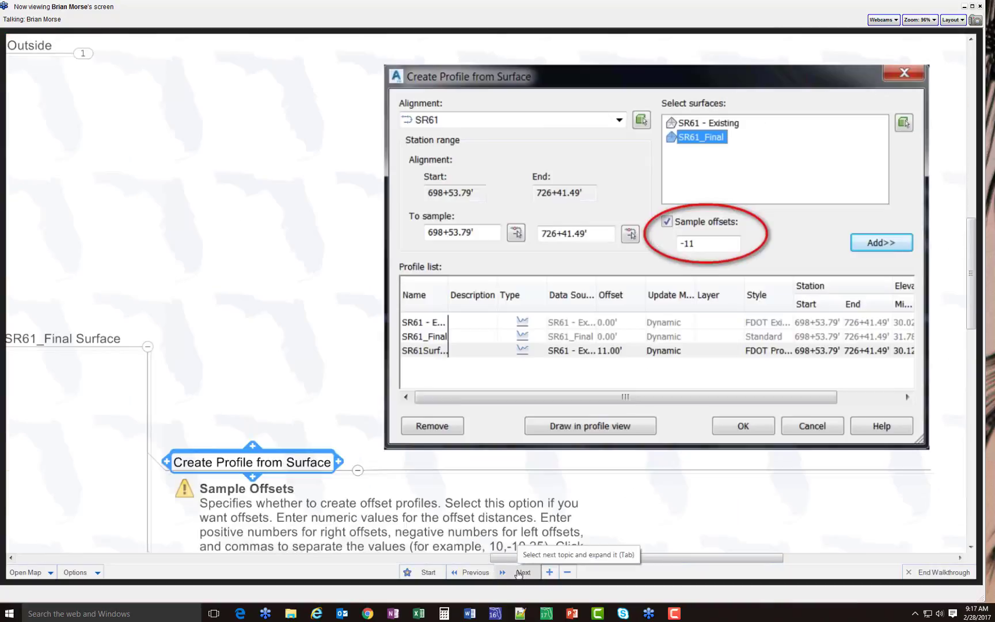
click(518, 573)
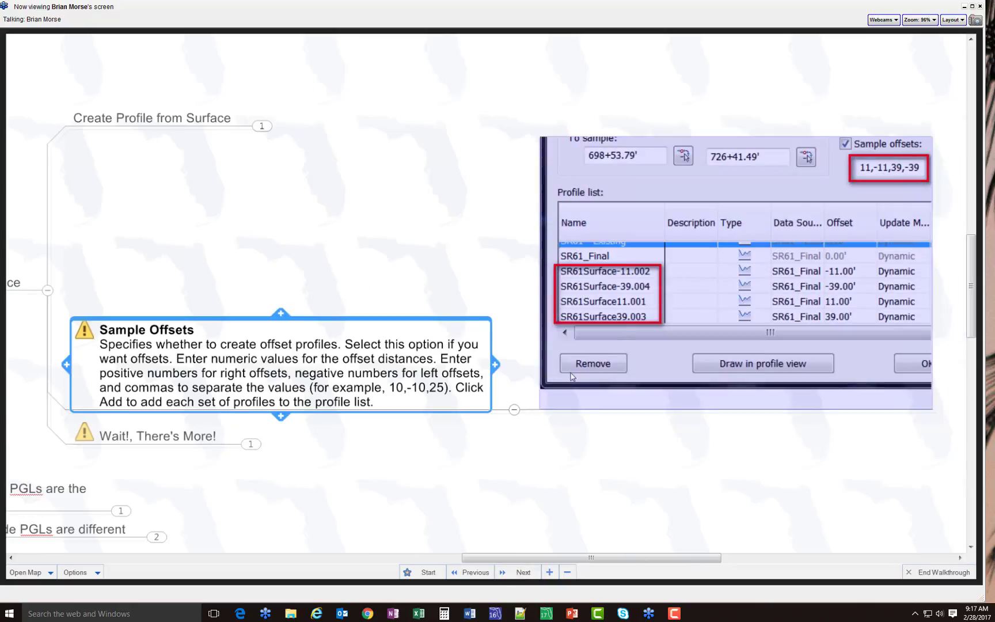
click(516, 572)
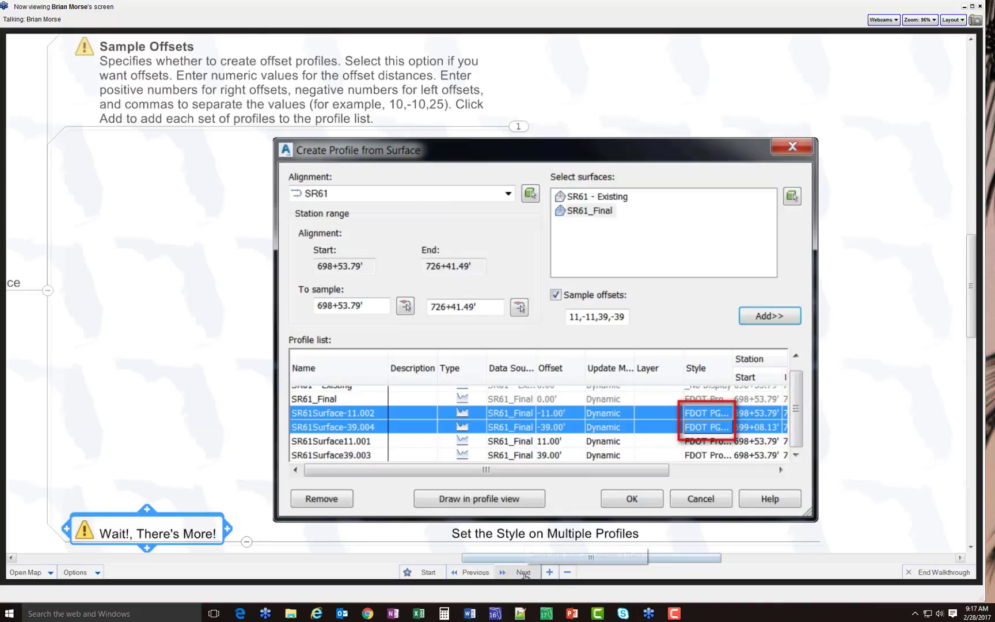
Review the Rename Profiles topic and the profile view topics on inside and outside PGLs
click(523, 572)
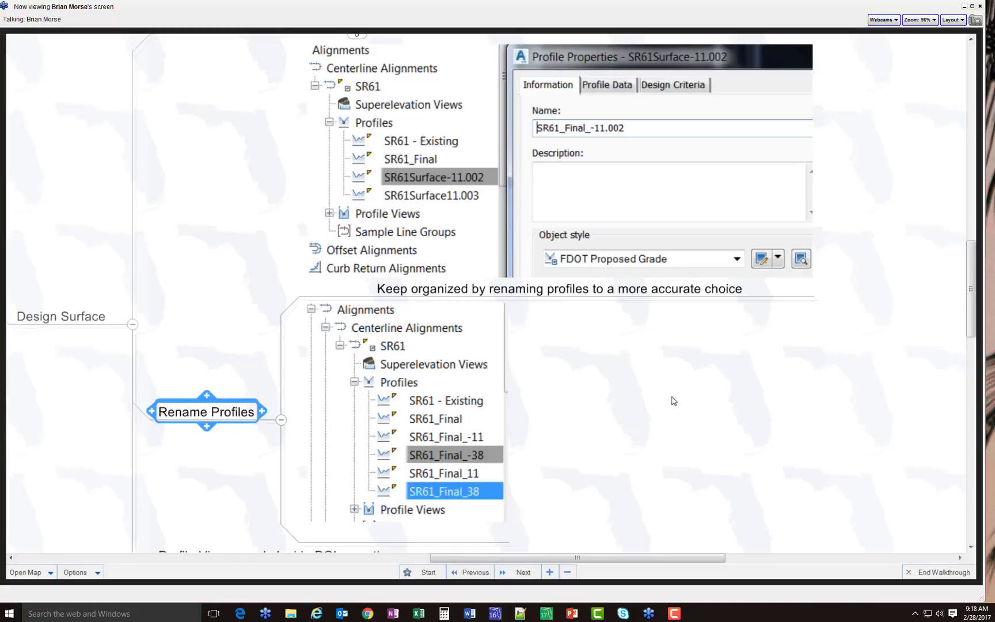
click(517, 573)
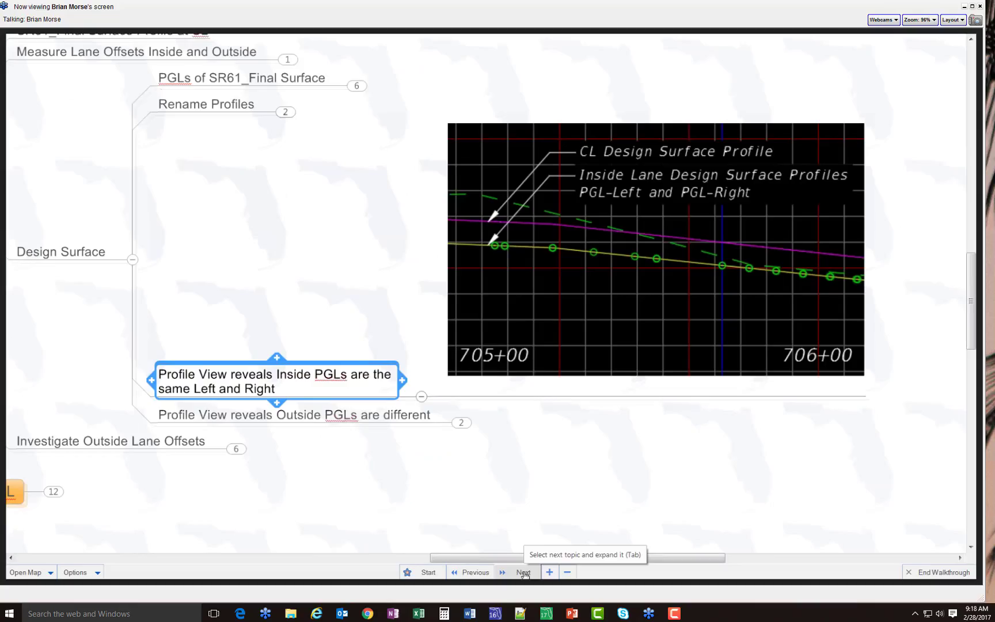
click(523, 572)
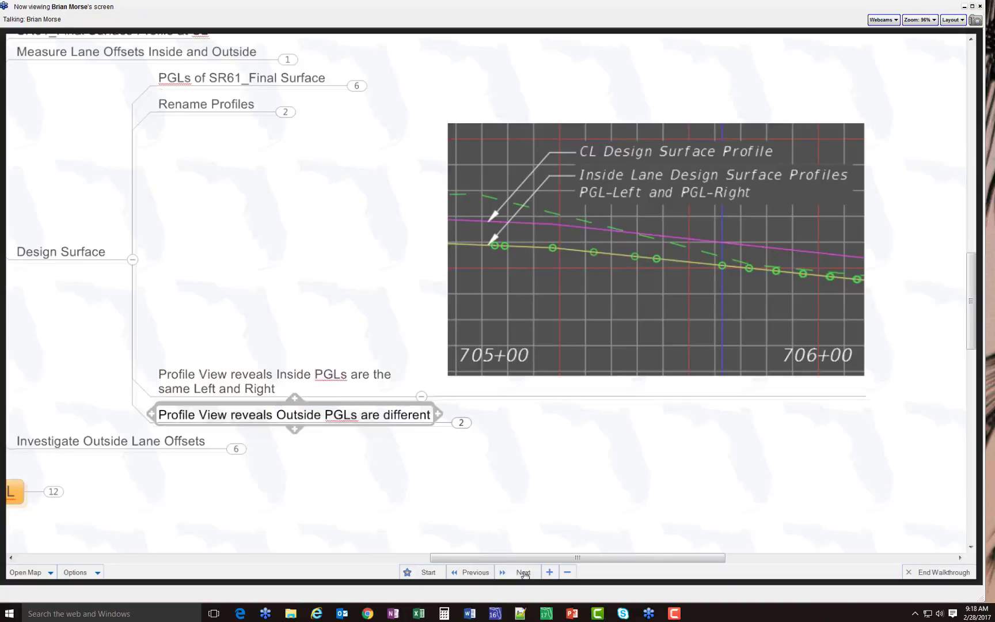
Review the Investigate Outside Lane Offsets branch, covering the outside lane measurements and the Create Offset Alignments settings
click(524, 573)
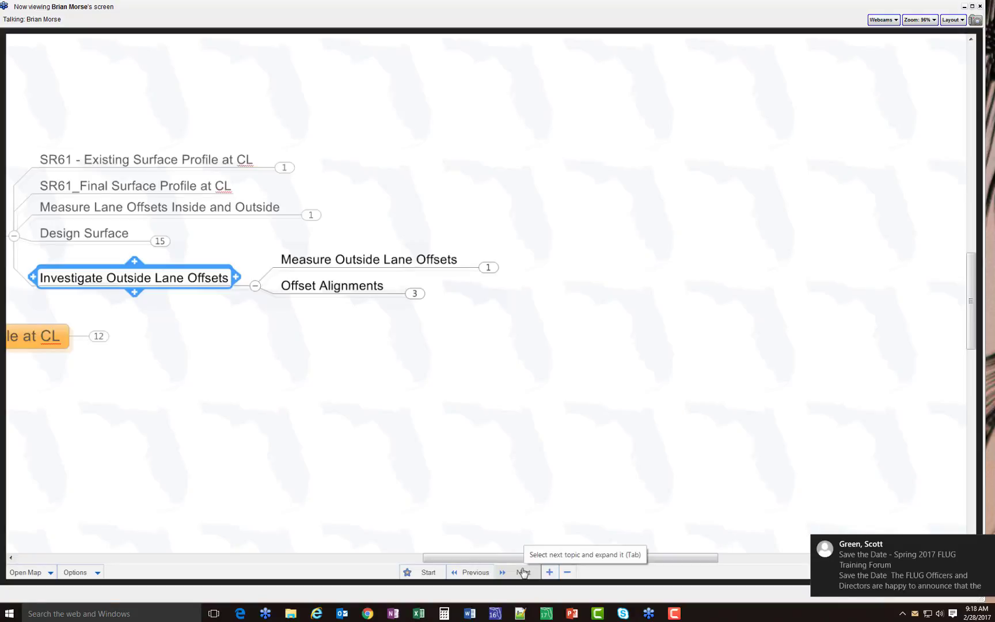
click(524, 572)
click(523, 573)
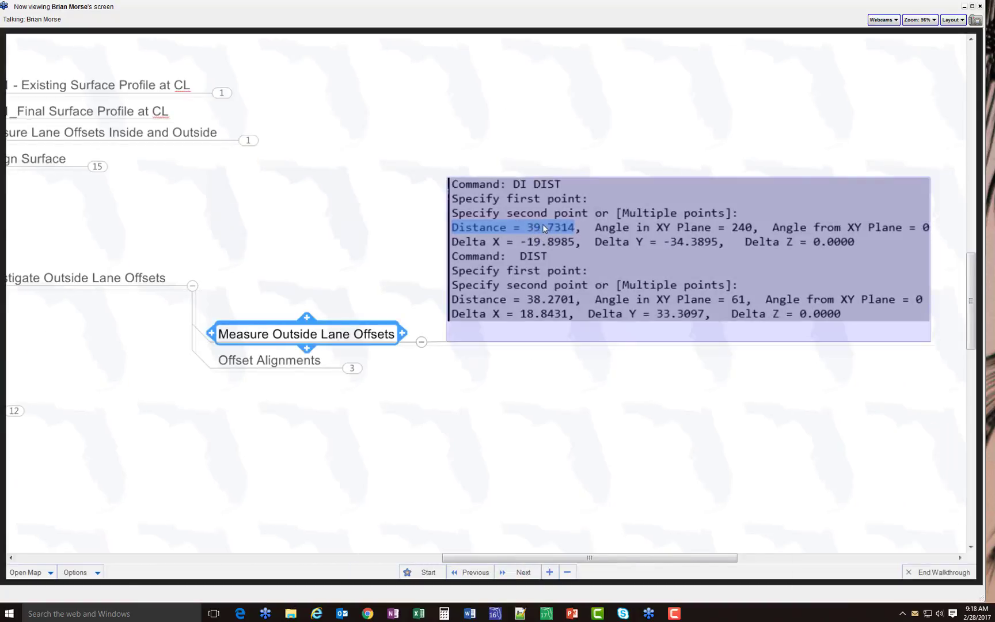
click(521, 572)
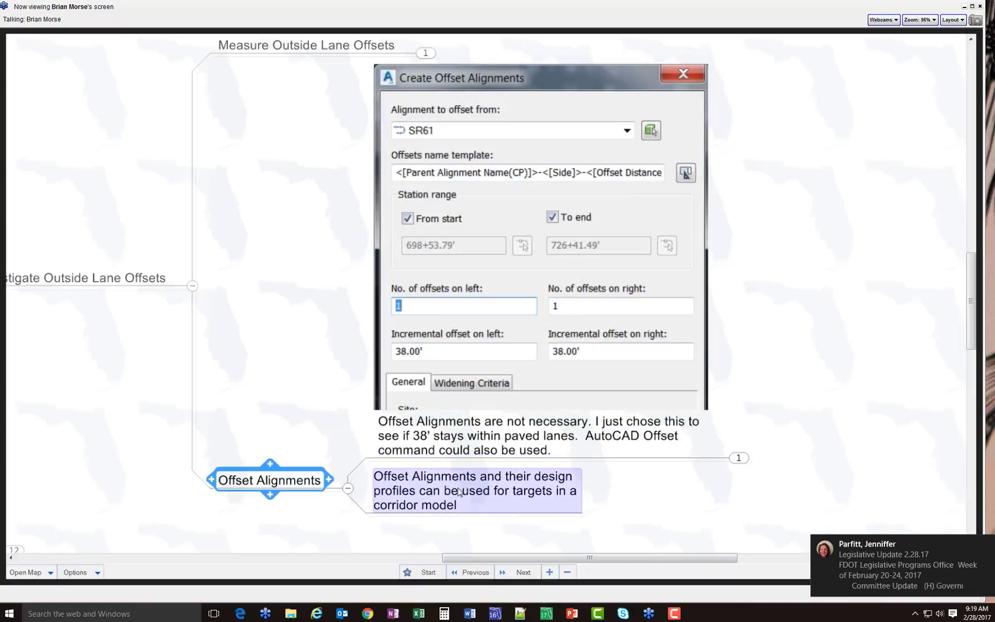
click(522, 572)
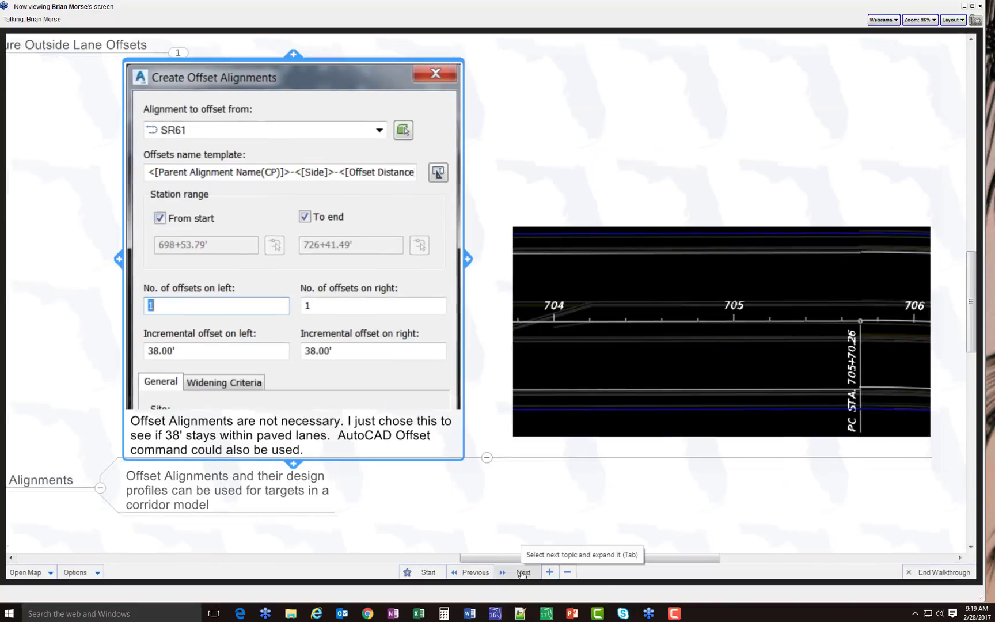
Finish the offset alignments topics and advance to Create Design Profile at CL, reviewing 2-DSPFRD01.dwg and Profile Layout Tools
click(522, 573)
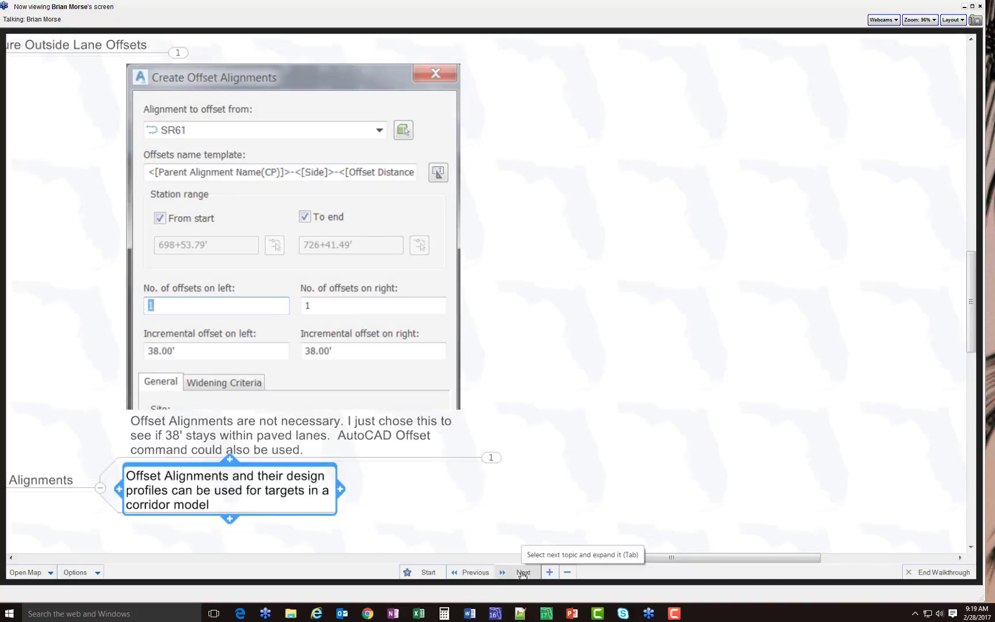
click(522, 573)
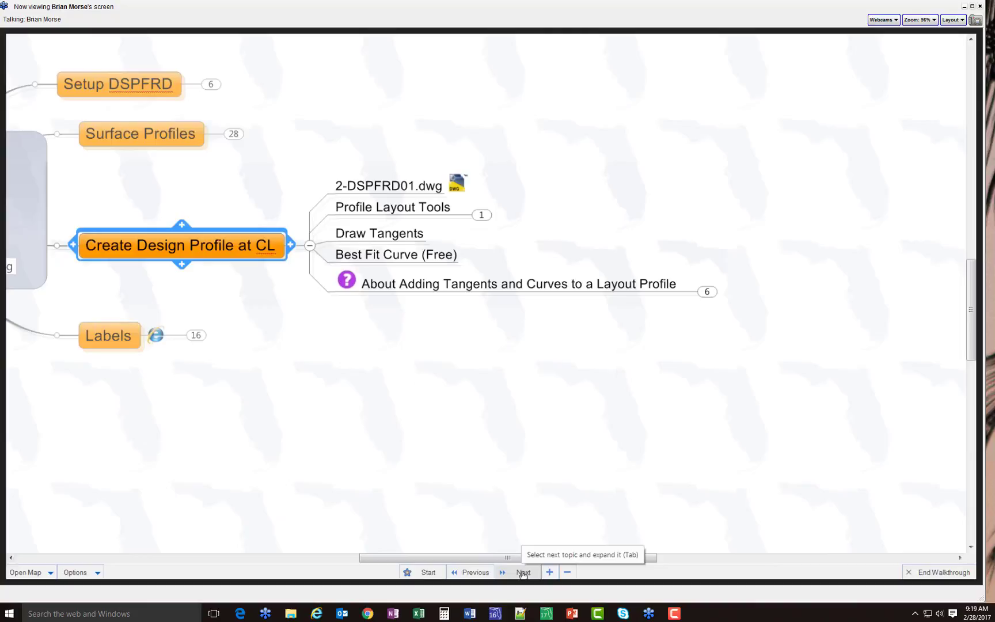
click(522, 574)
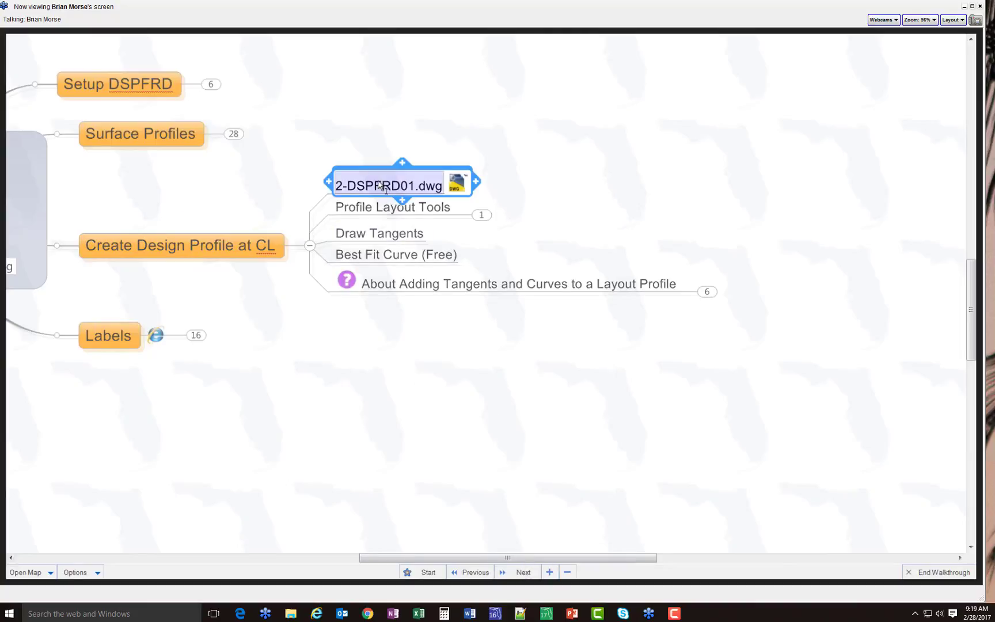
click(522, 574)
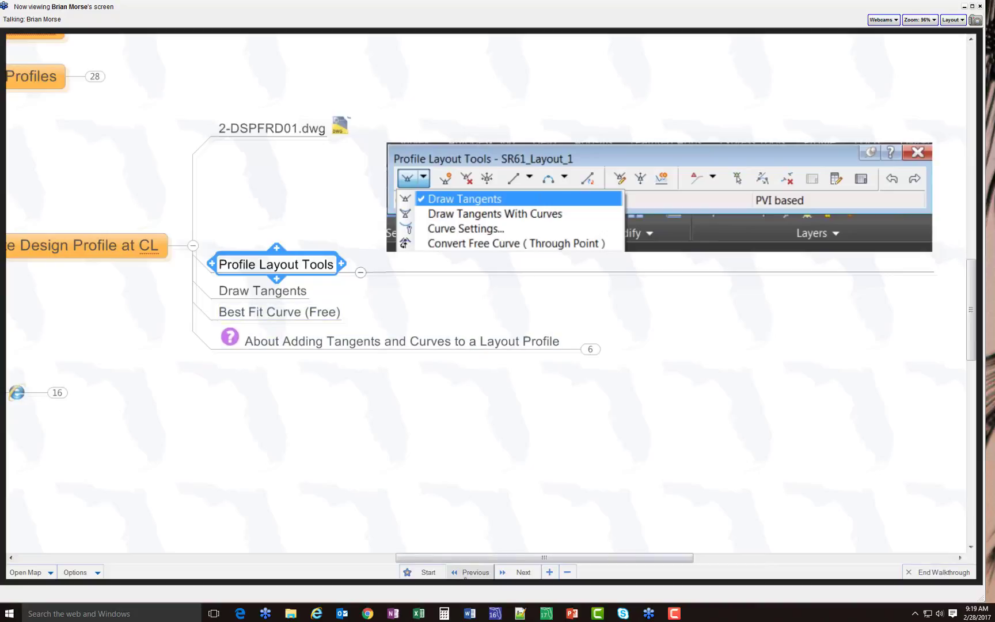
Switch to Civil 3D and examine the sampled SR61_Final profiles against the plan lanes between stations 700+00 and 704+00
key(super)
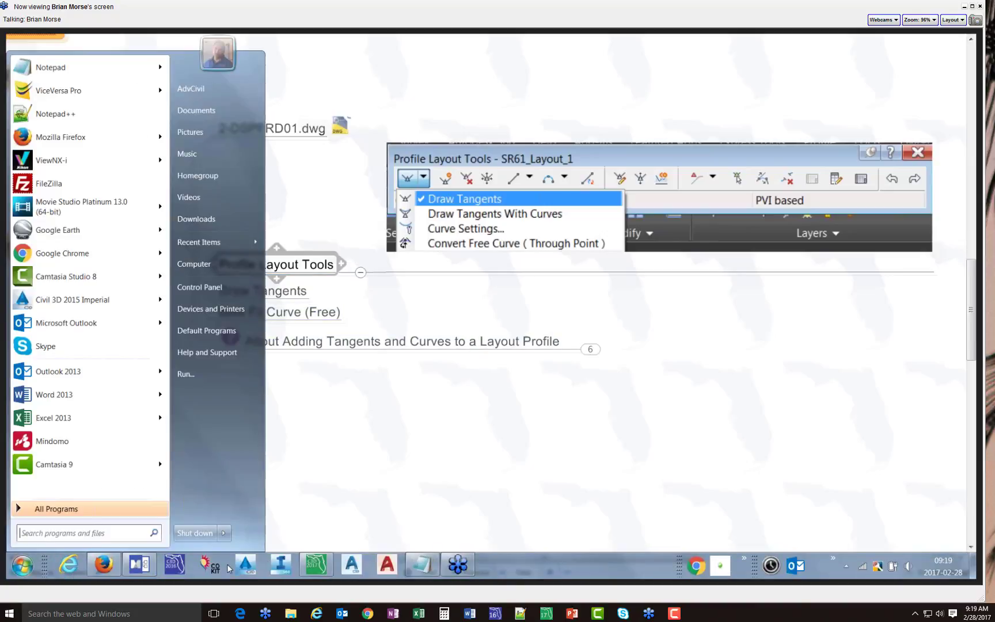
click(320, 567)
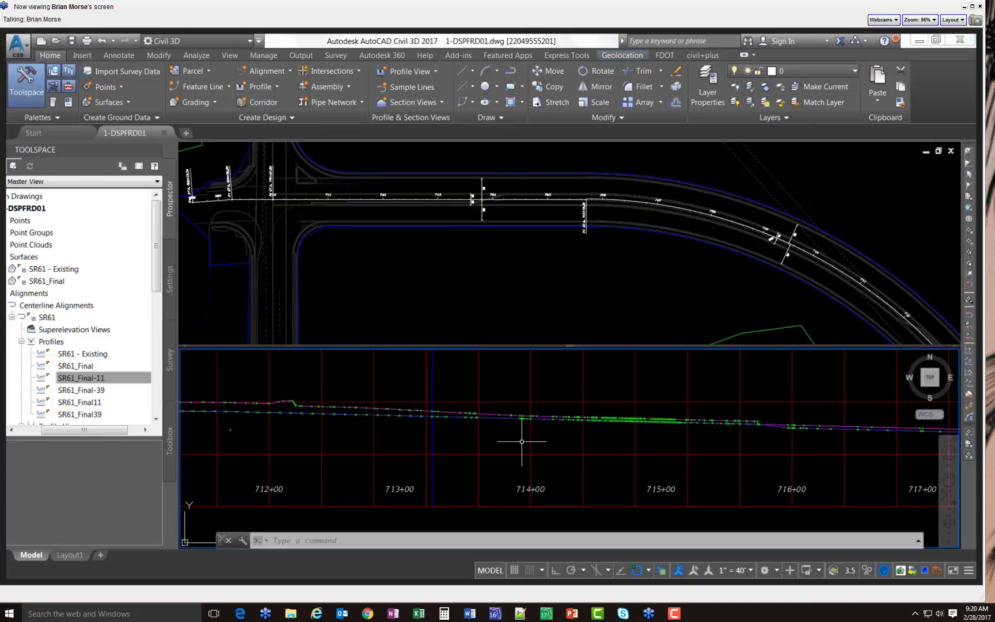
mouse_move(522, 442)
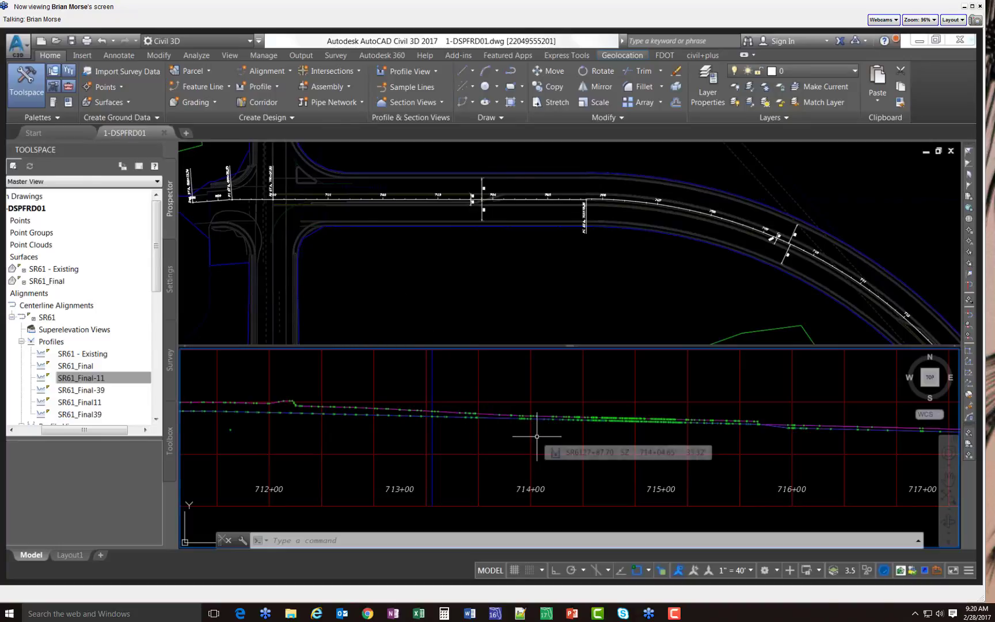
scroll(547, 424, down, 4)
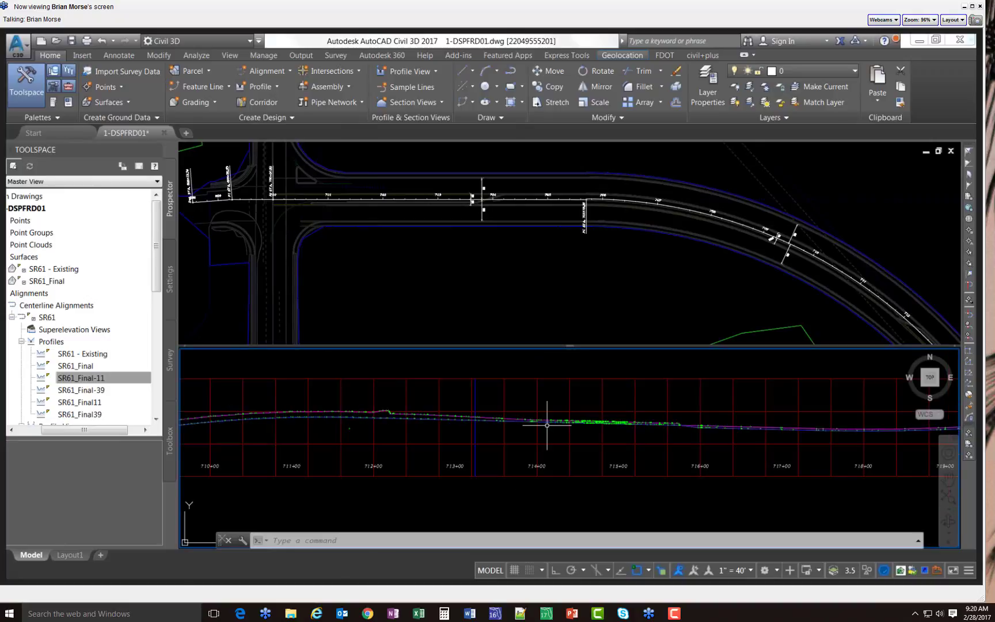
scroll(252, 431, up, 5)
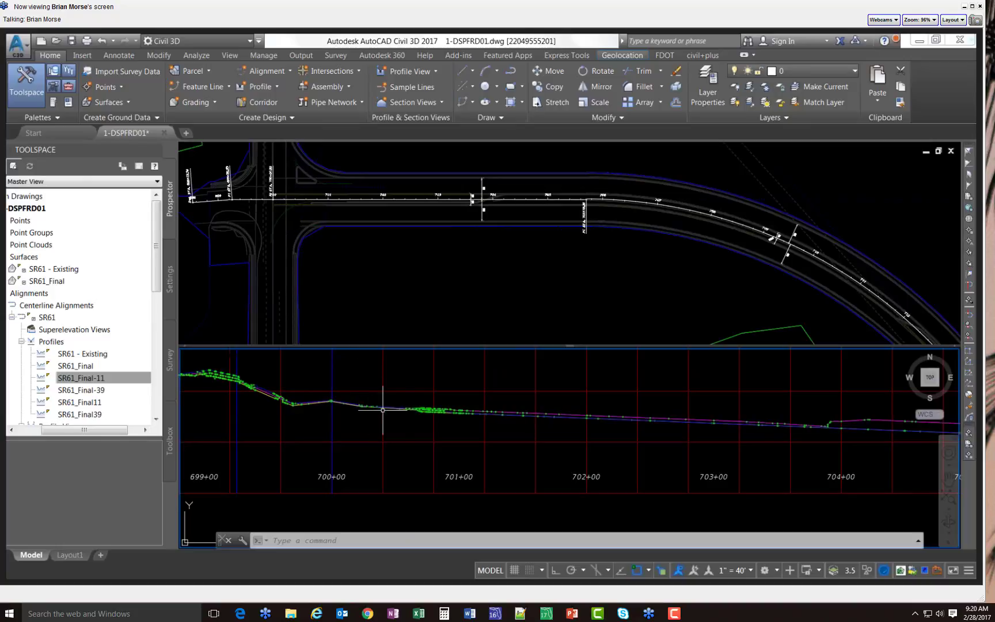
scroll(414, 413, up, 5)
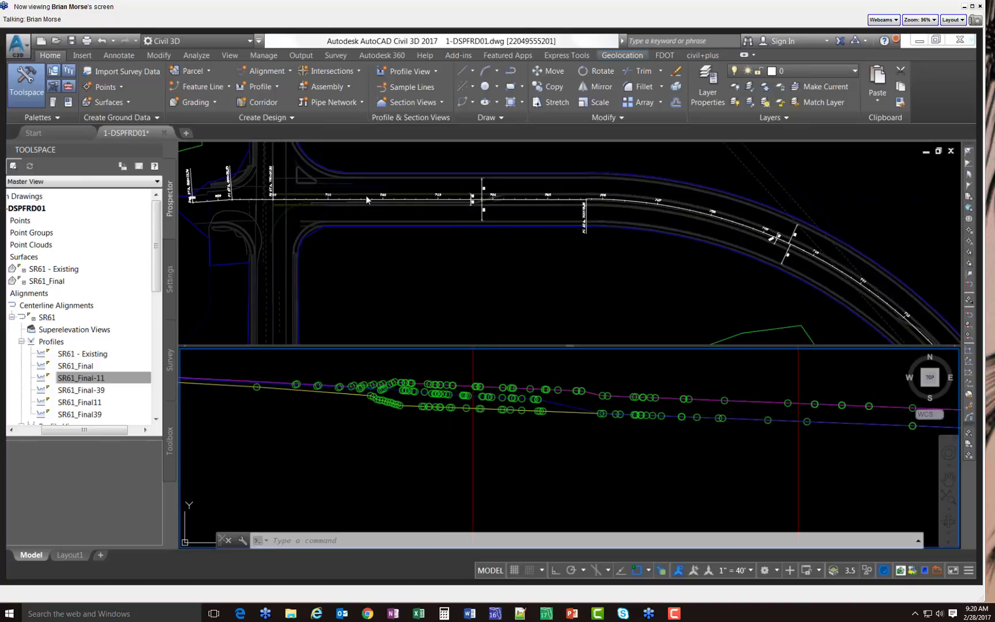
scroll(360, 186, up, 8)
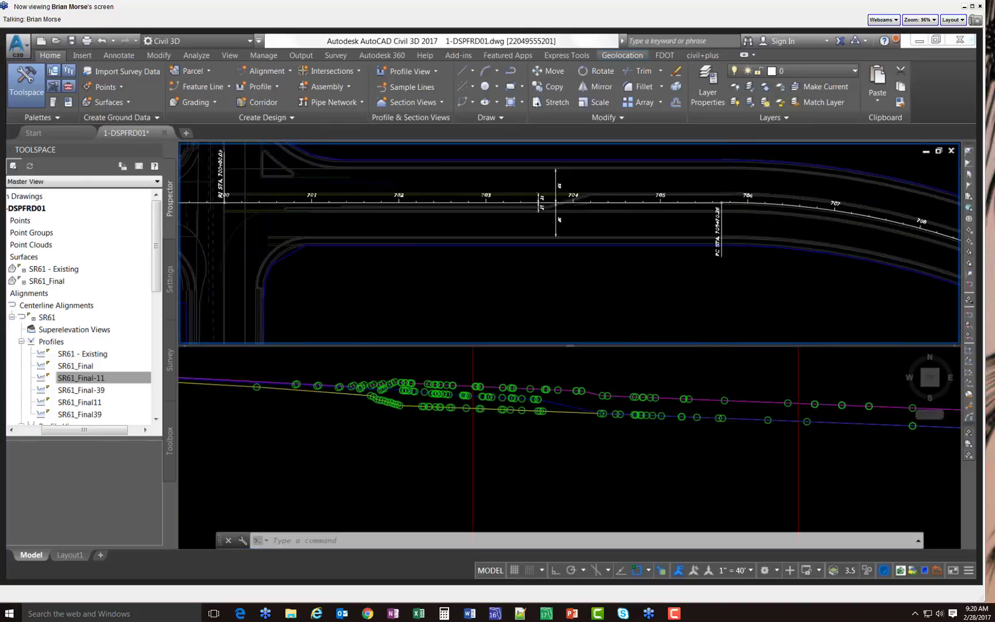
scroll(437, 220, down, 4)
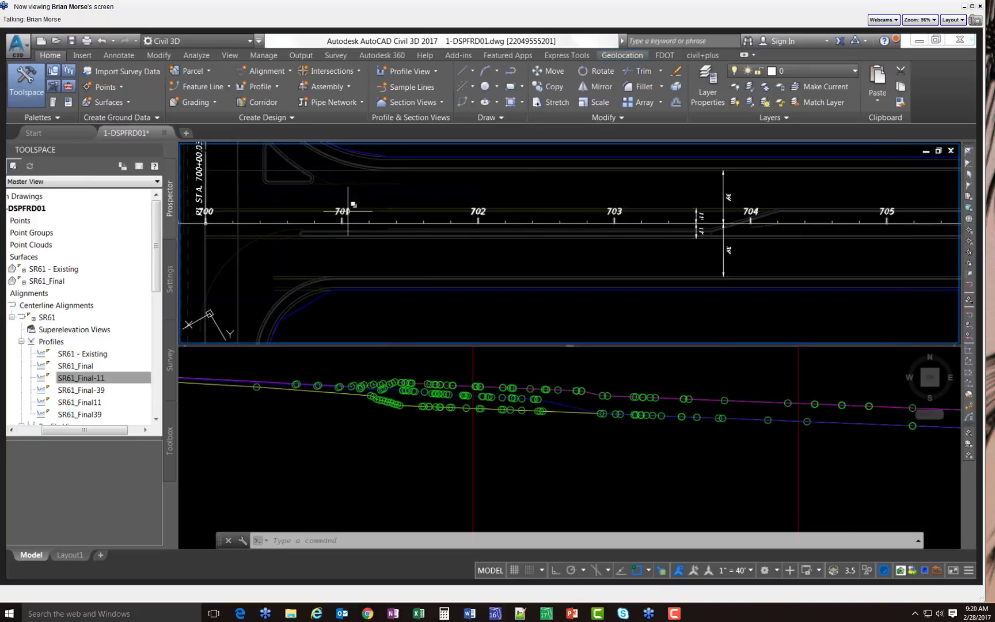
click(423, 439)
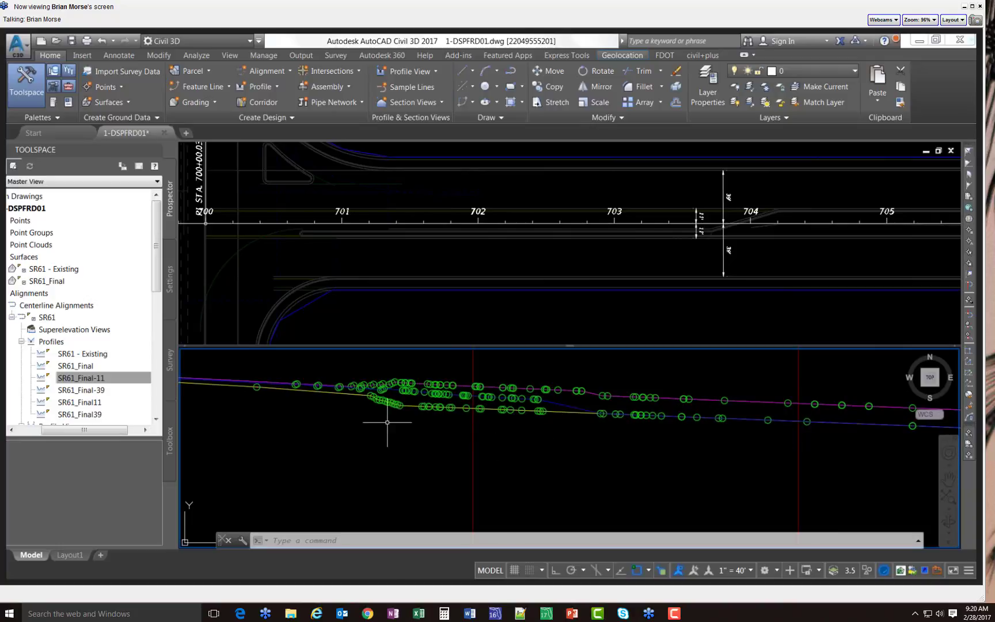
scroll(389, 426, down, 3)
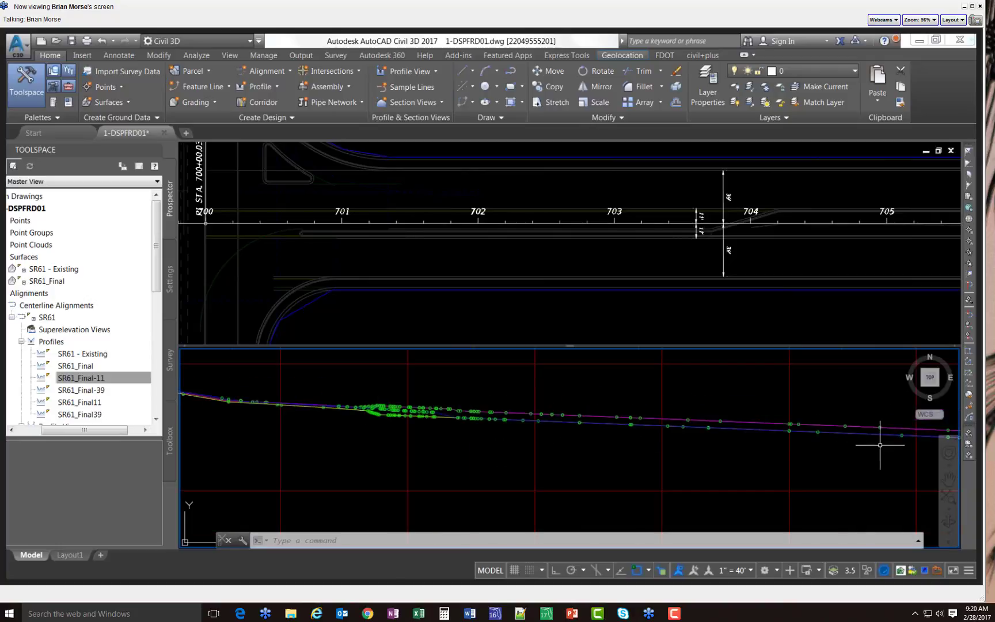
scroll(321, 409, down, 2)
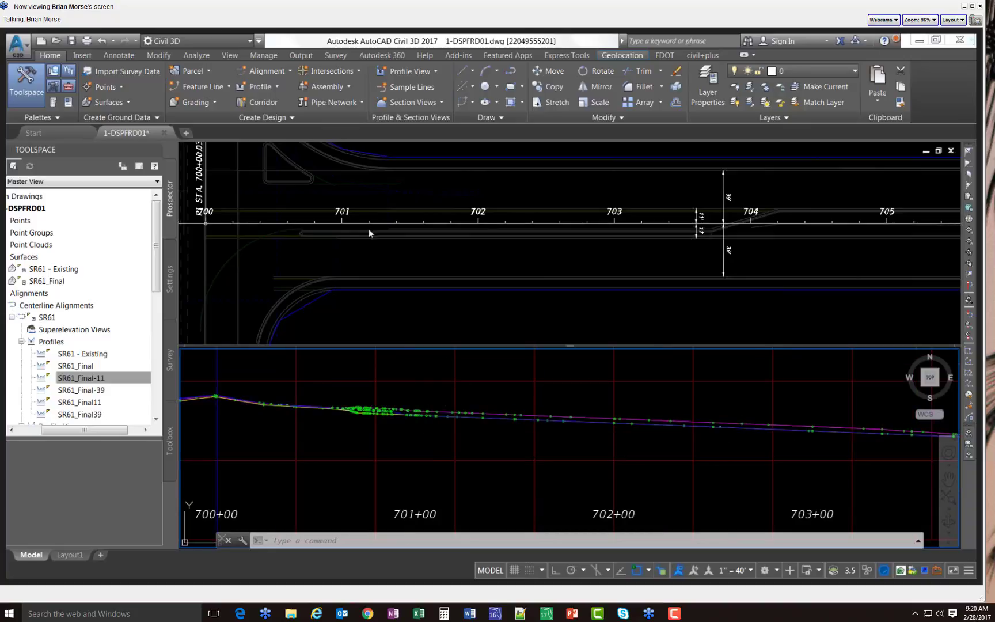
Create a layout profile in the SR61 profile view with the name template <[Alignment Name]>-PGL, FDOT Proposed Grade style and _No Labels
click(278, 87)
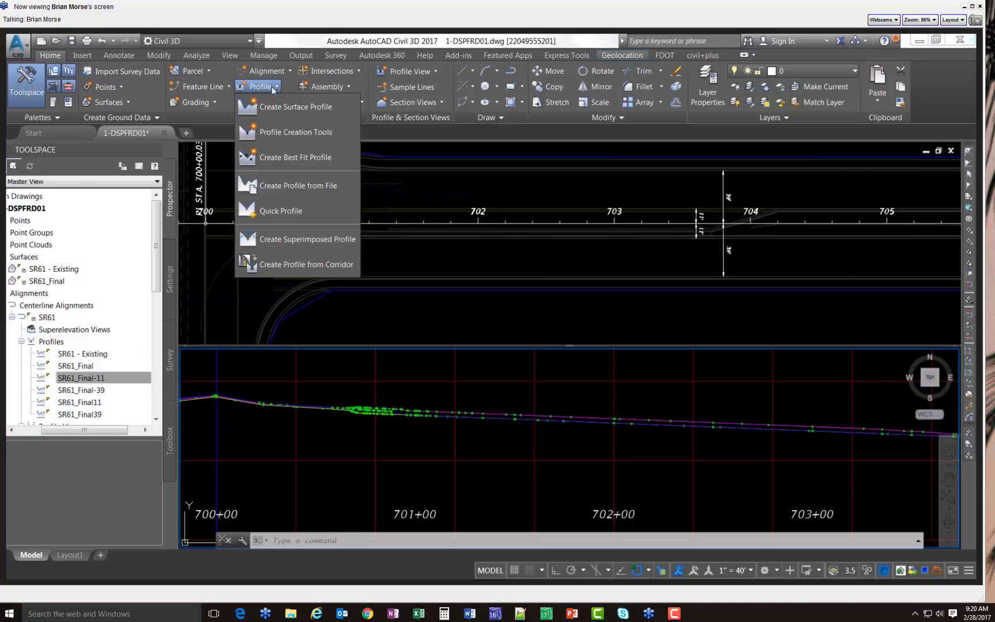
click(344, 127)
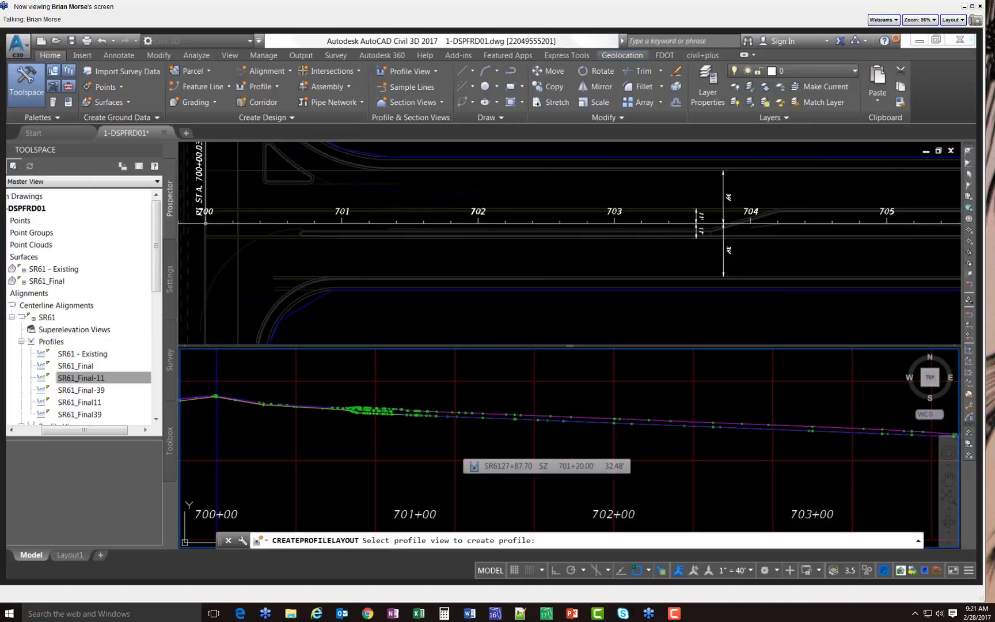
click(455, 450)
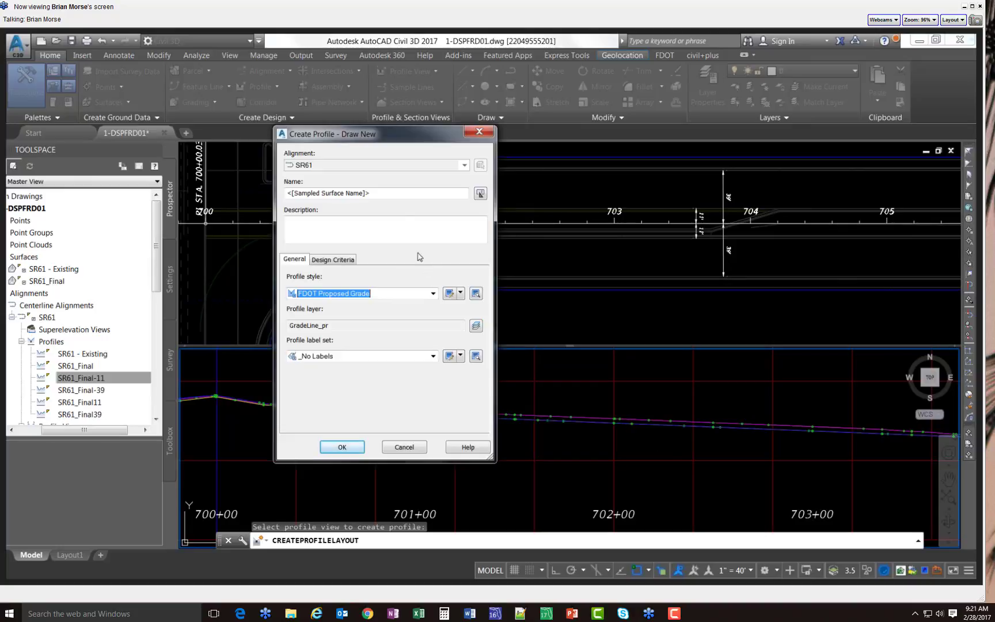
click(340, 195)
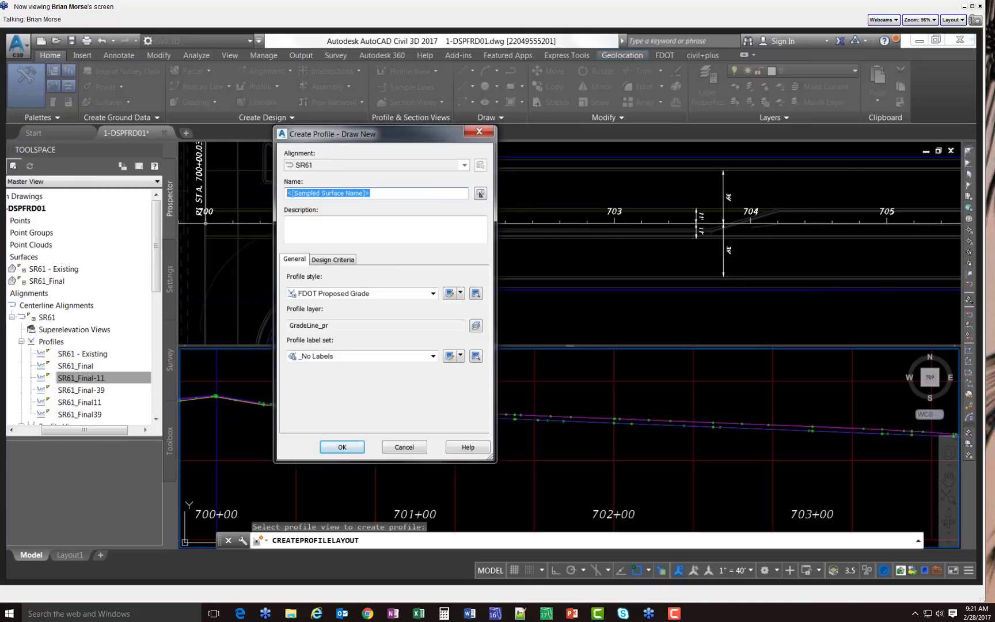
click(480, 193)
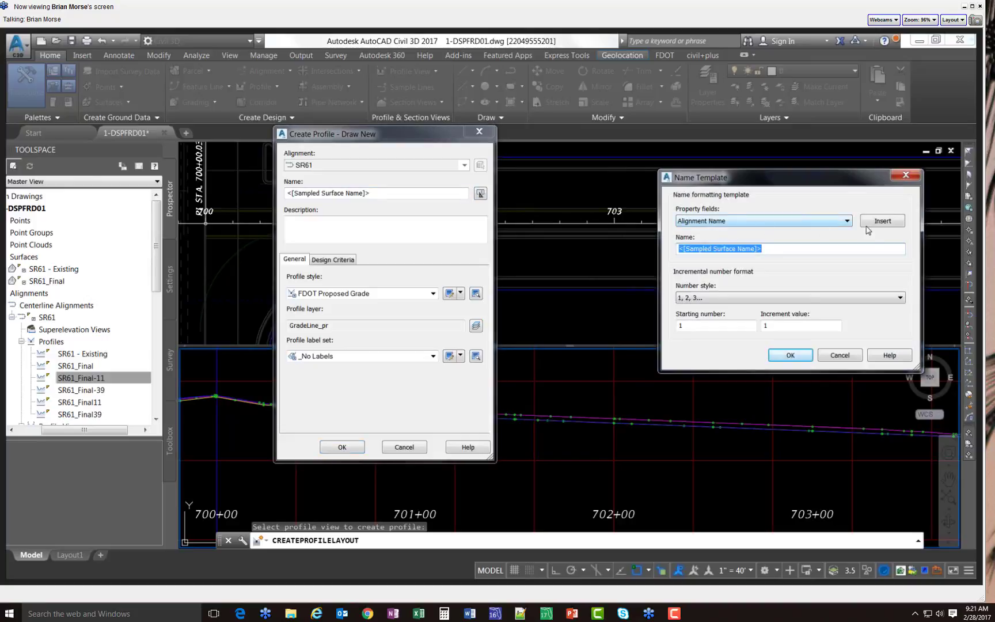
click(878, 223)
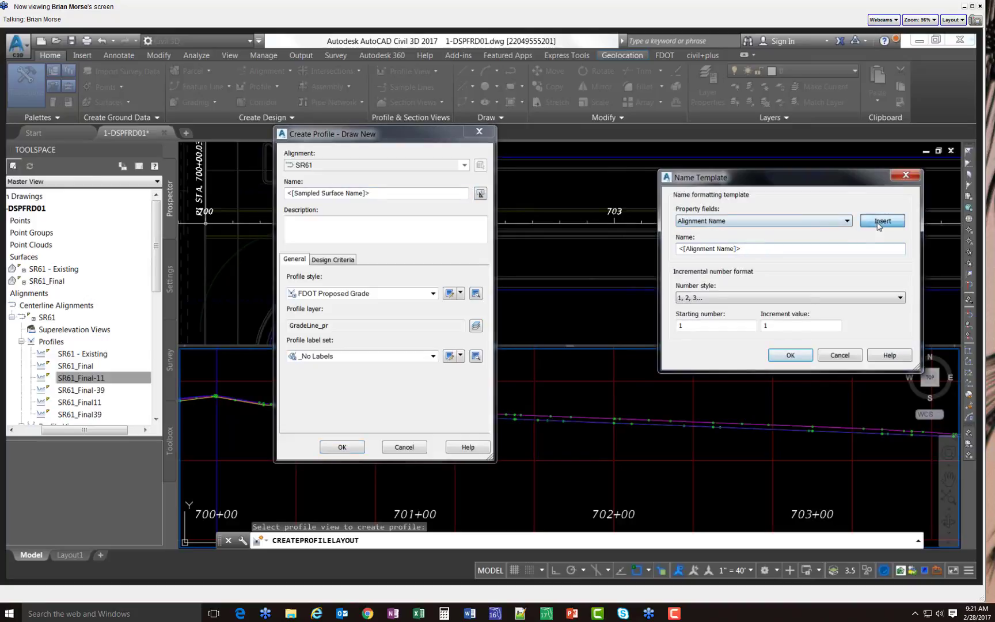
click(789, 355)
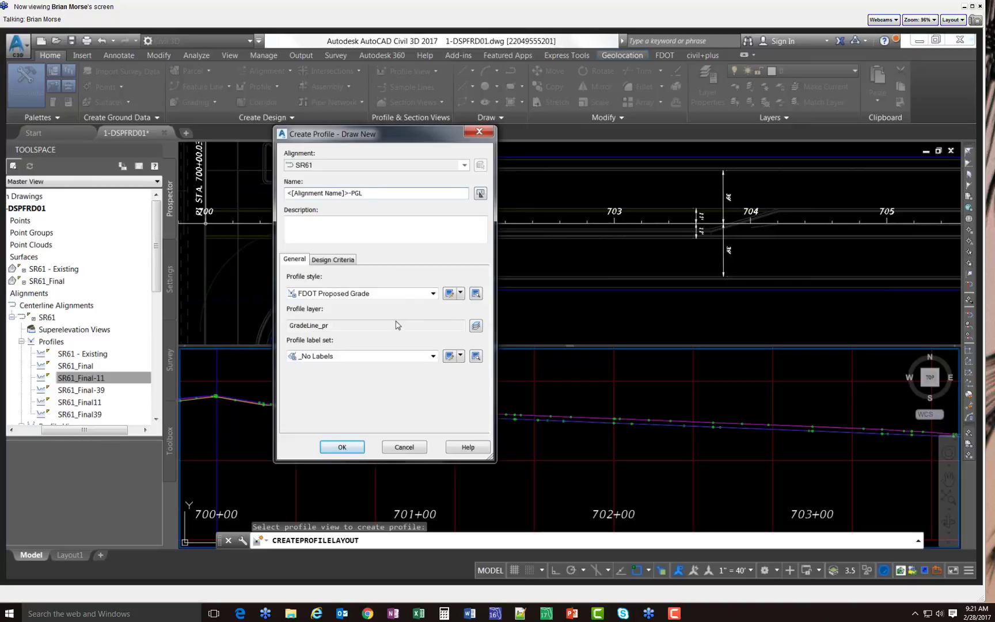
click(340, 447)
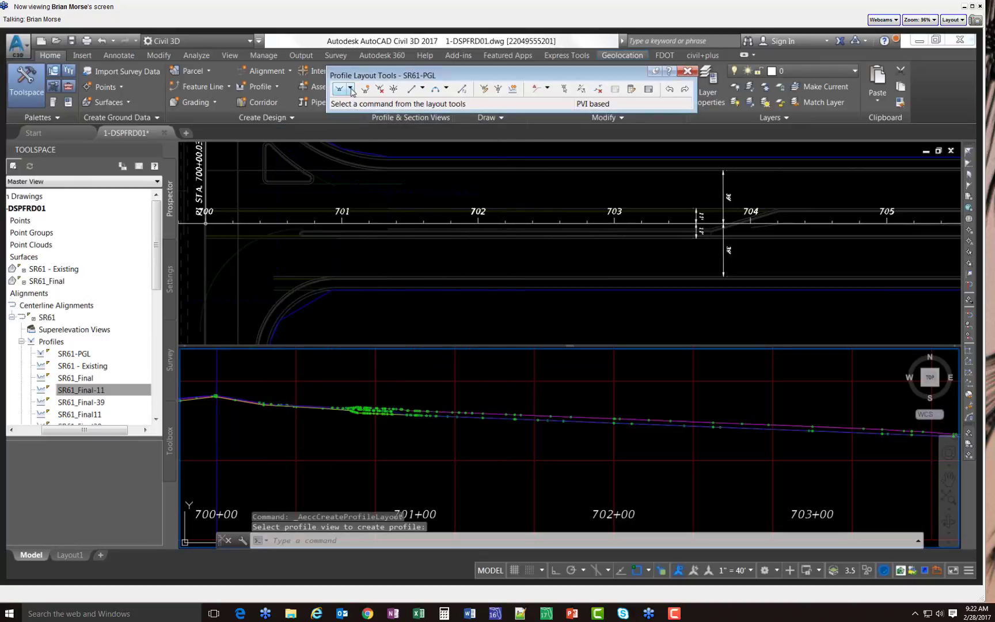
Start Draw Tangents for SR61-PGL, using the Endpoint snap to place the first point on the lower surface profile near station 700+70
click(350, 89)
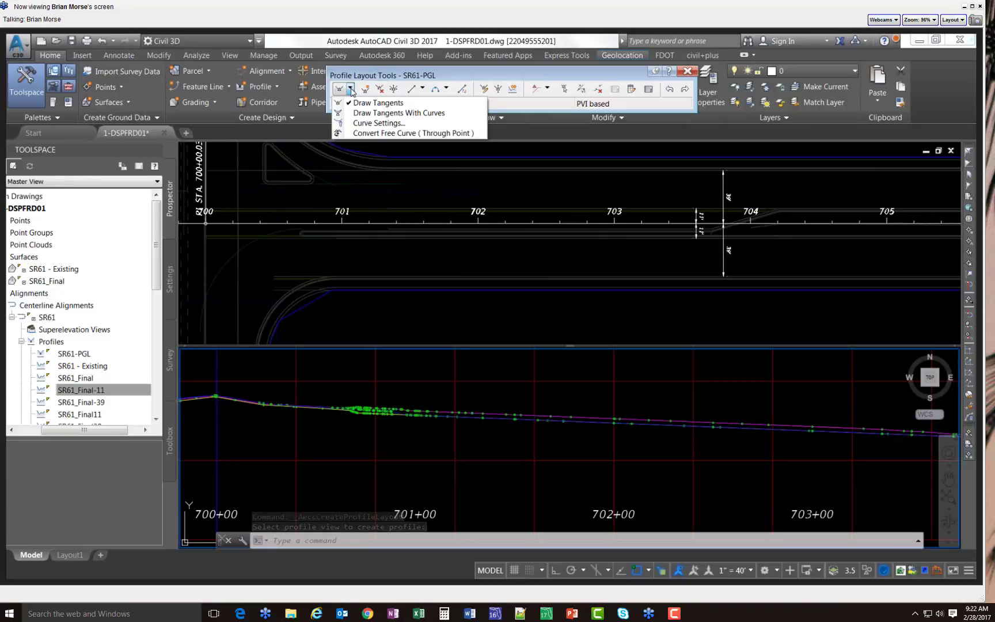
click(383, 103)
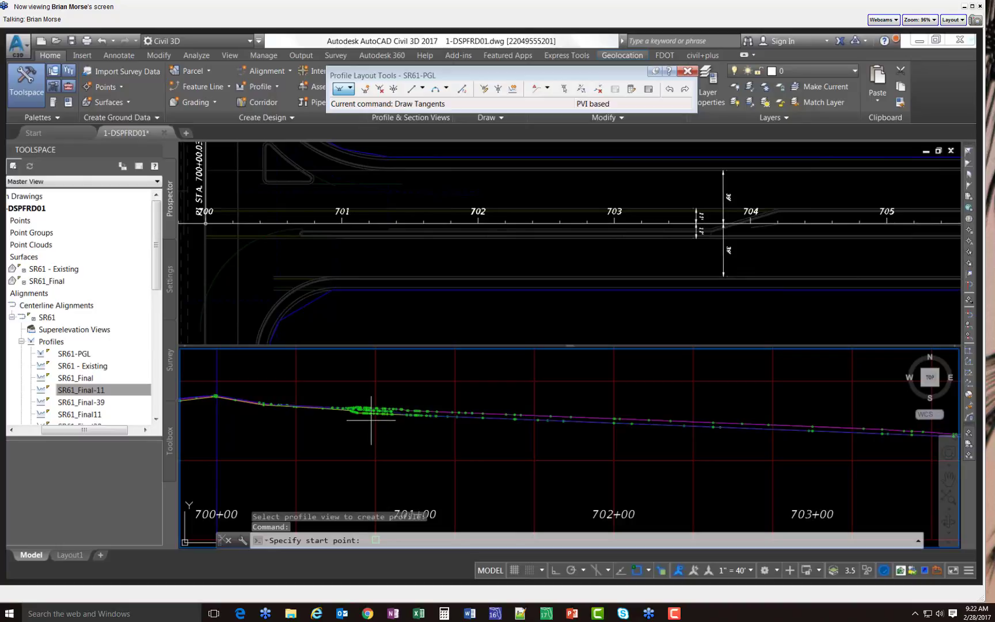
scroll(370, 420, up, 5)
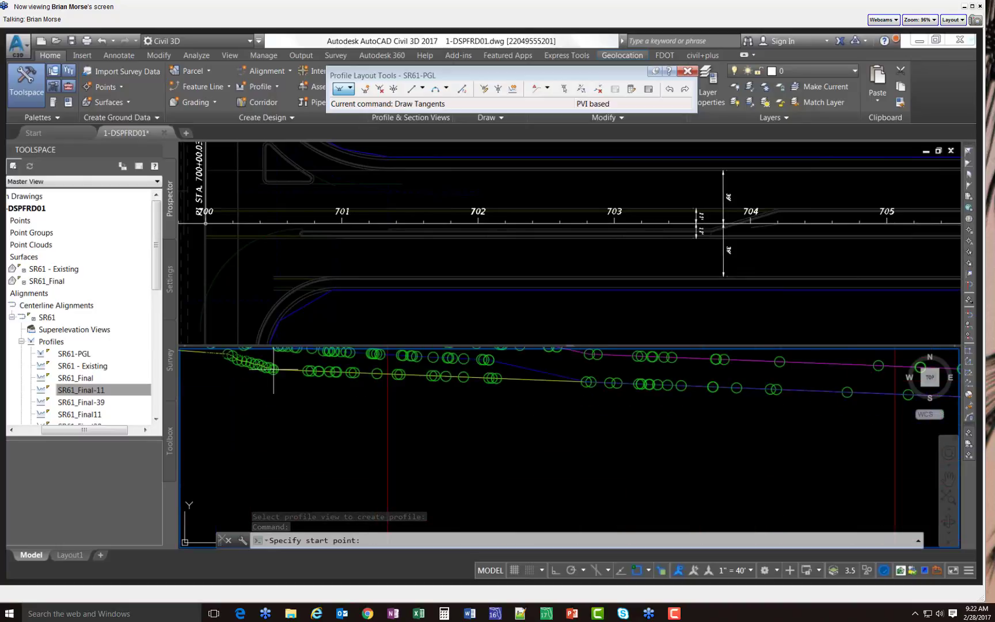
click(648, 571)
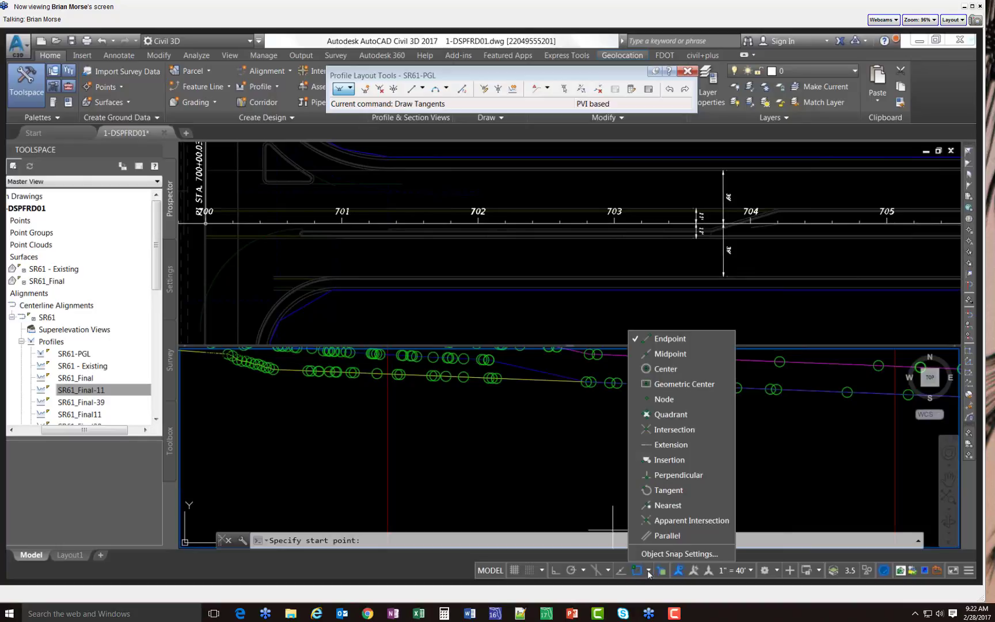
click(648, 572)
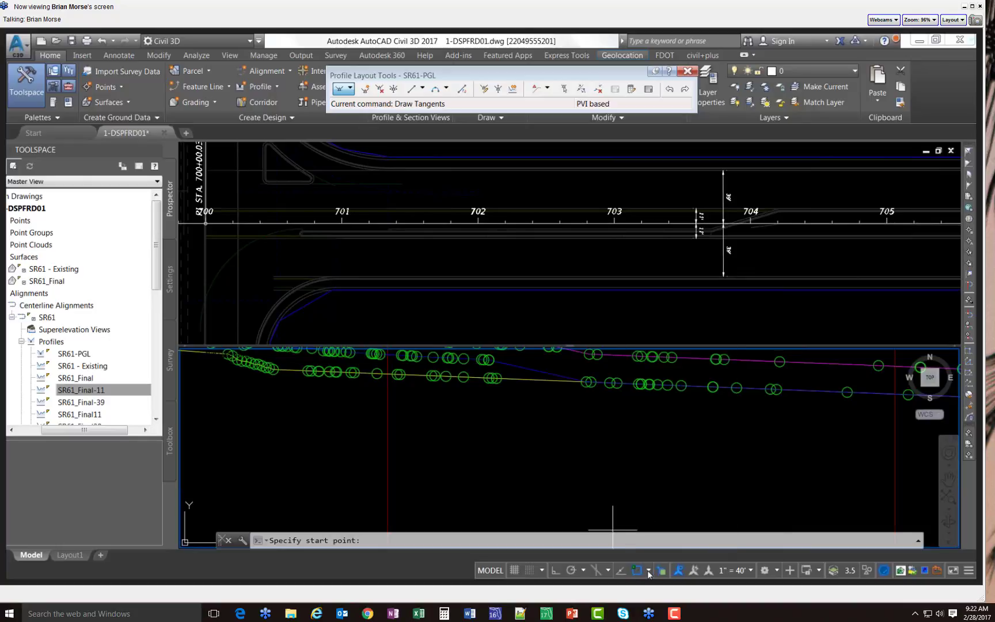
click(274, 369)
Draw the first SR61-PGL tangent along the lower surface profile, ending at the profile endpoint near station 705+20
scroll(423, 397, down, 1)
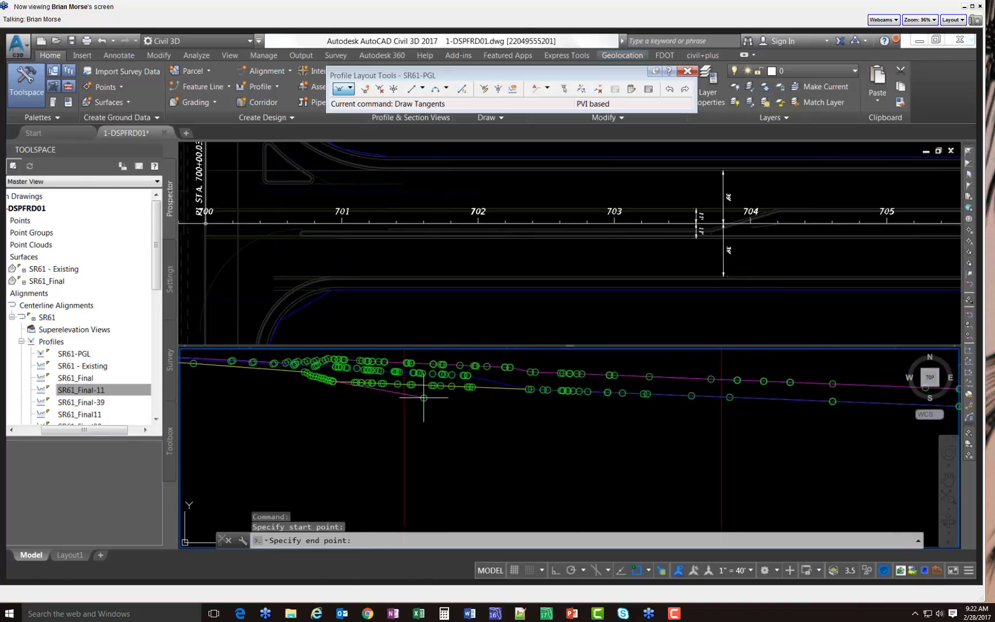
scroll(423, 397, down, 1)
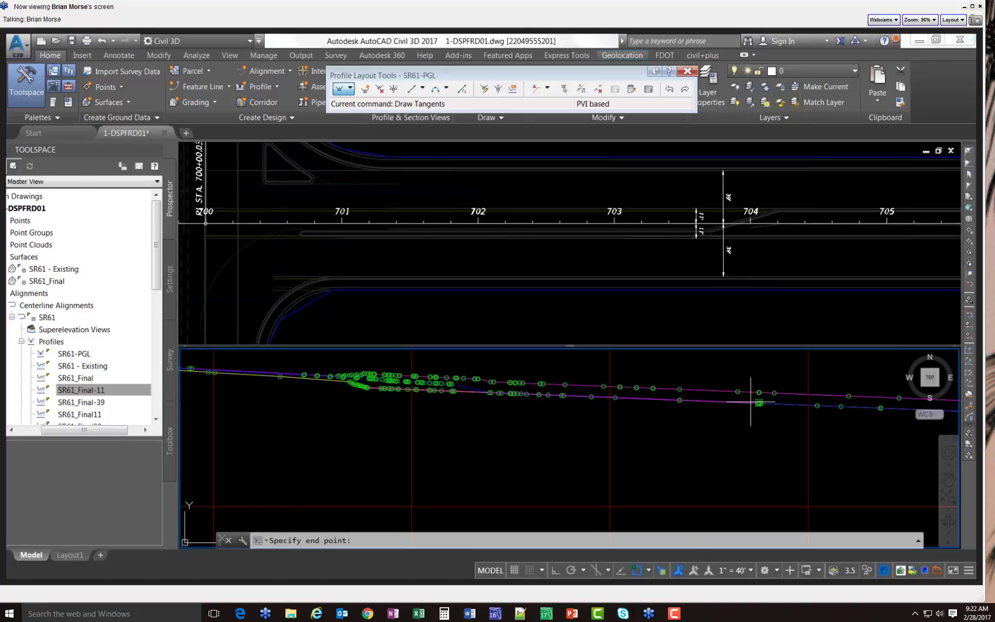
scroll(447, 383, down, 3)
scroll(445, 382, down, 2)
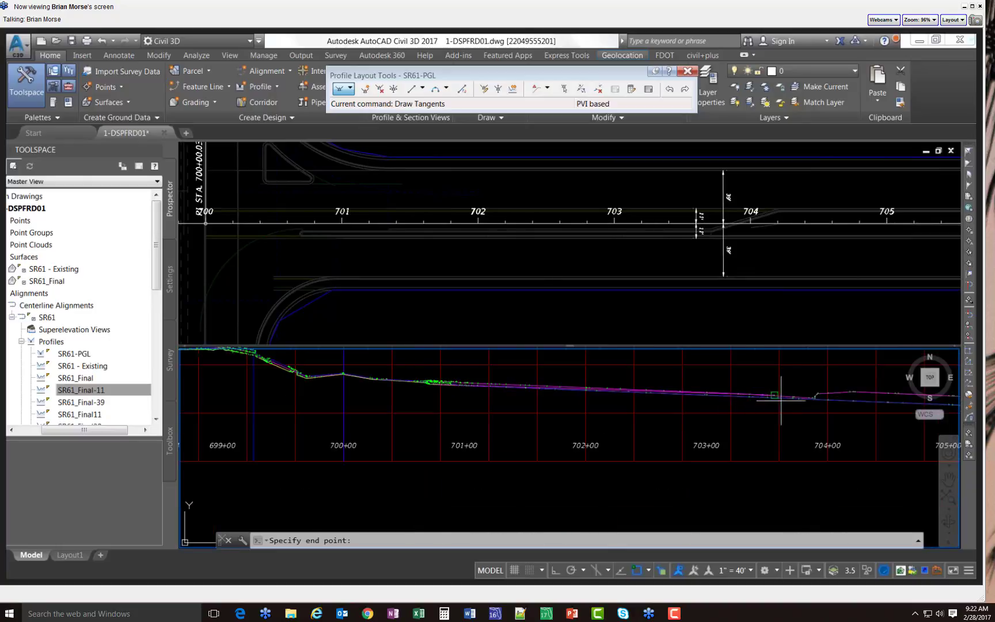
scroll(788, 400, up, 4)
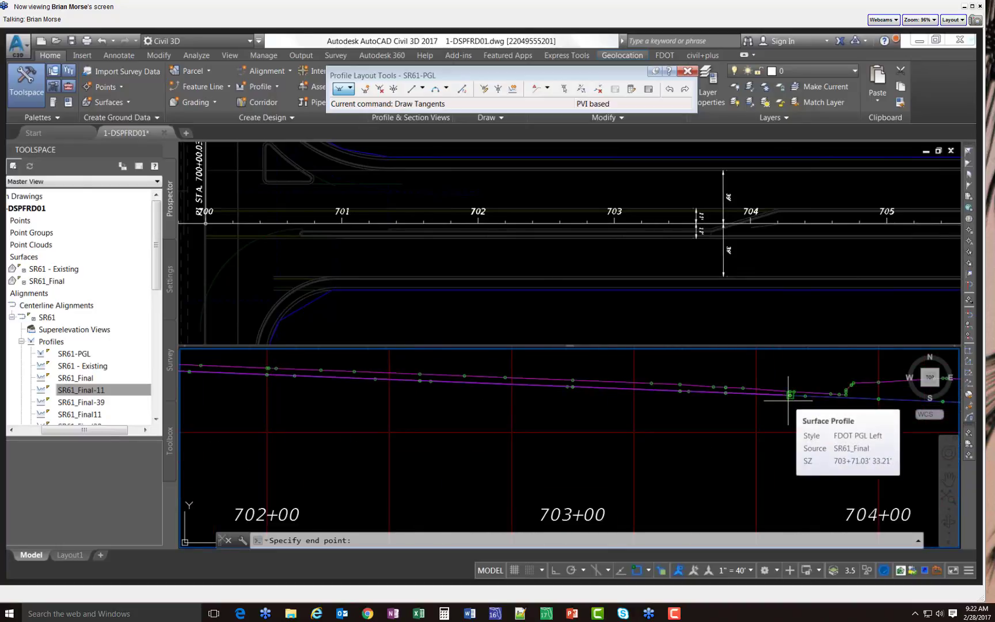
scroll(675, 409, down, 2)
scroll(676, 410, down, 1)
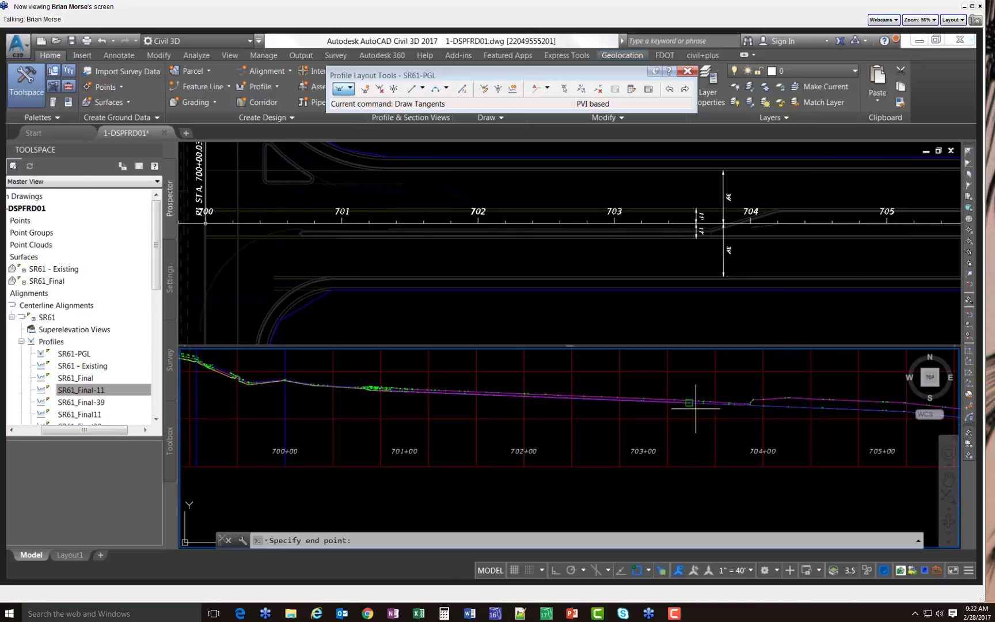
scroll(761, 409, up, 4)
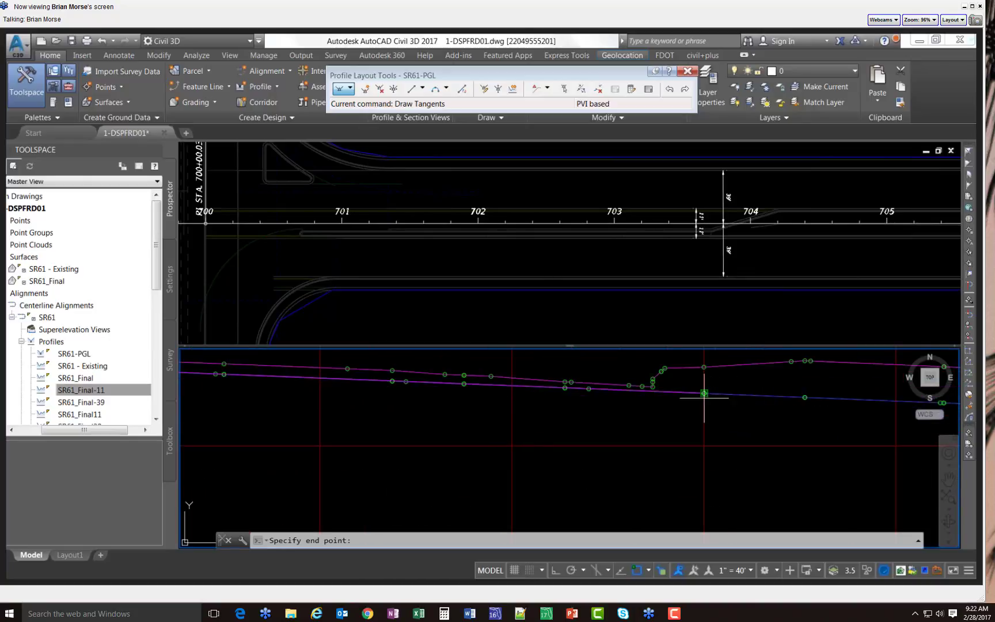
scroll(492, 406, down, 4)
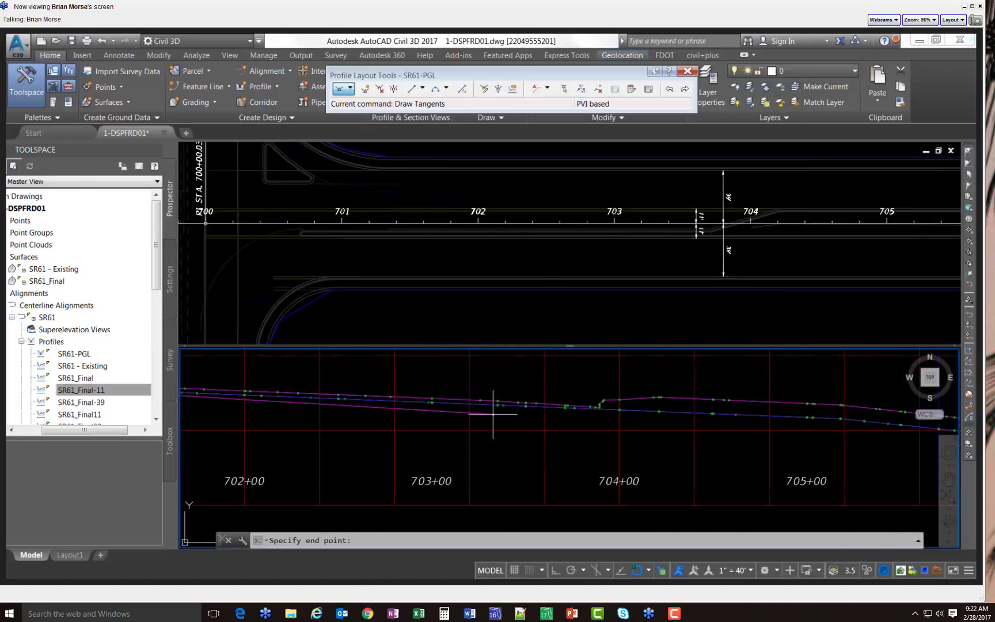
scroll(671, 423, up, 5)
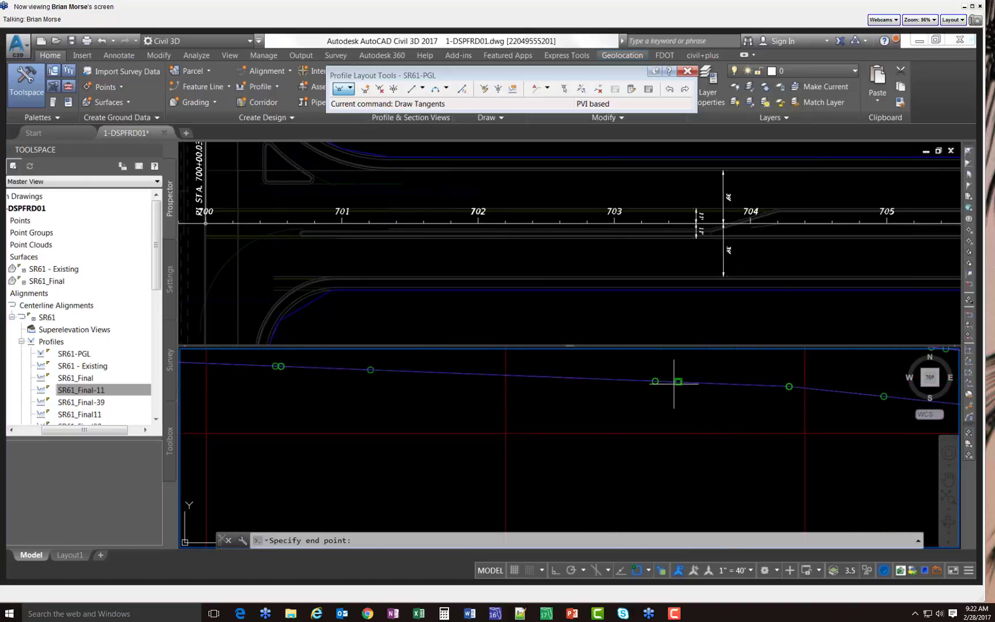
click(370, 369)
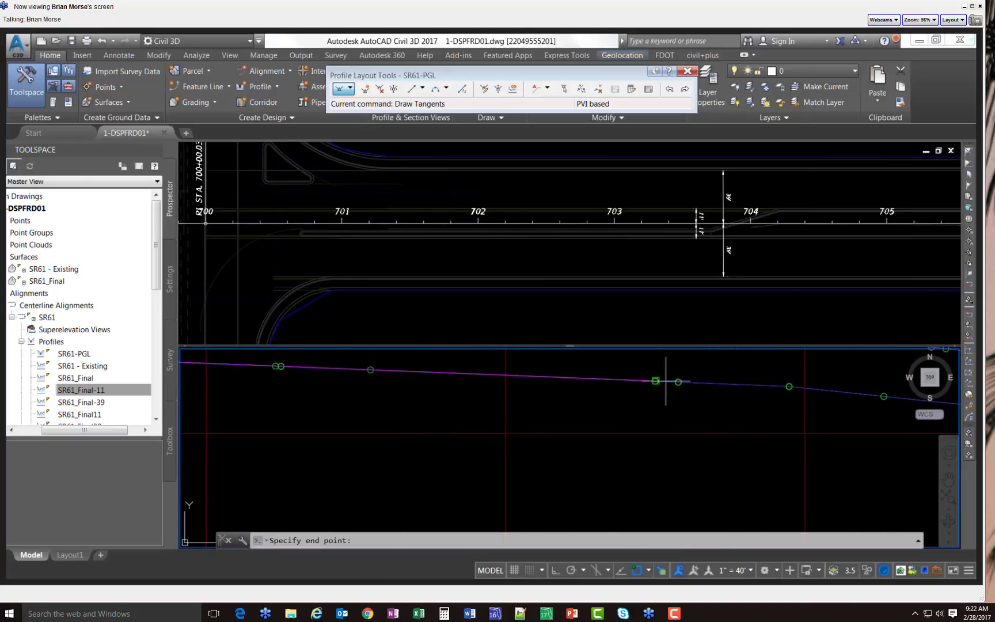
click(788, 386)
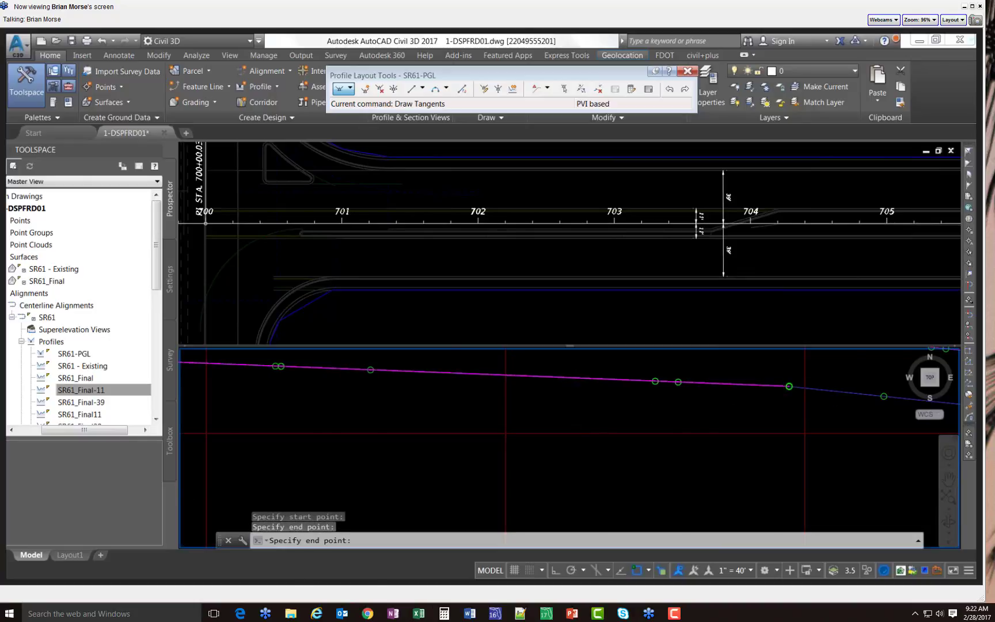
Turn object snap off and place the next PVI below the sag of the lower surface profile, near station 707+20
scroll(355, 382, down, 4)
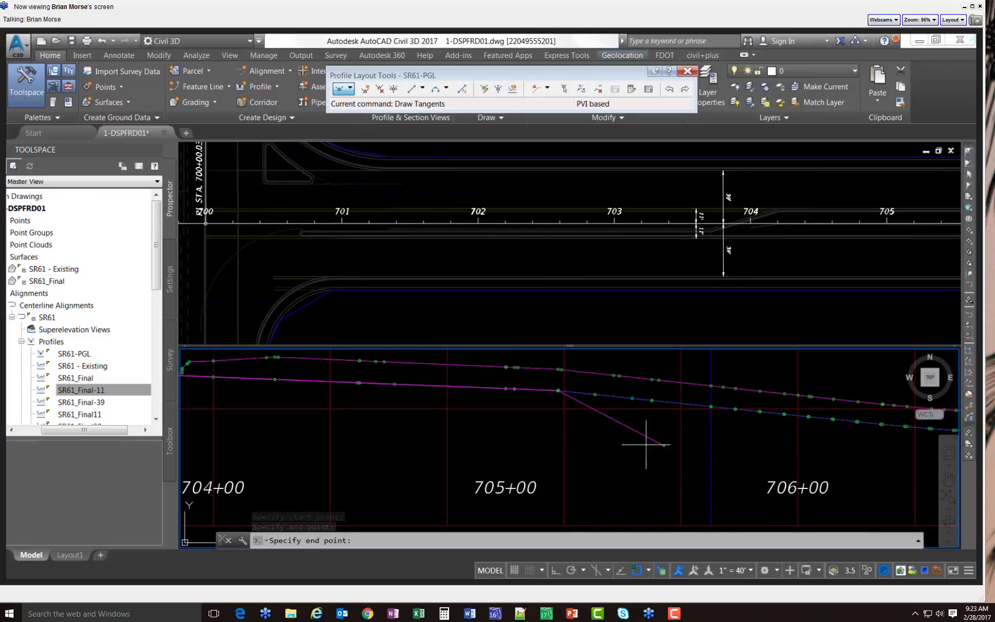
scroll(420, 408, down, 4)
scroll(656, 425, up, 4)
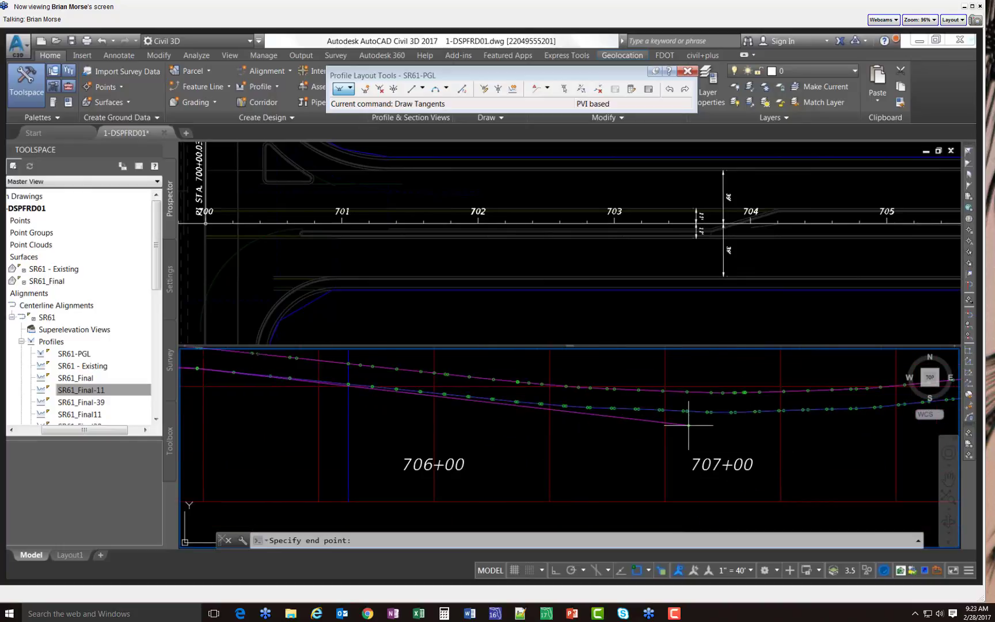
key(F3)
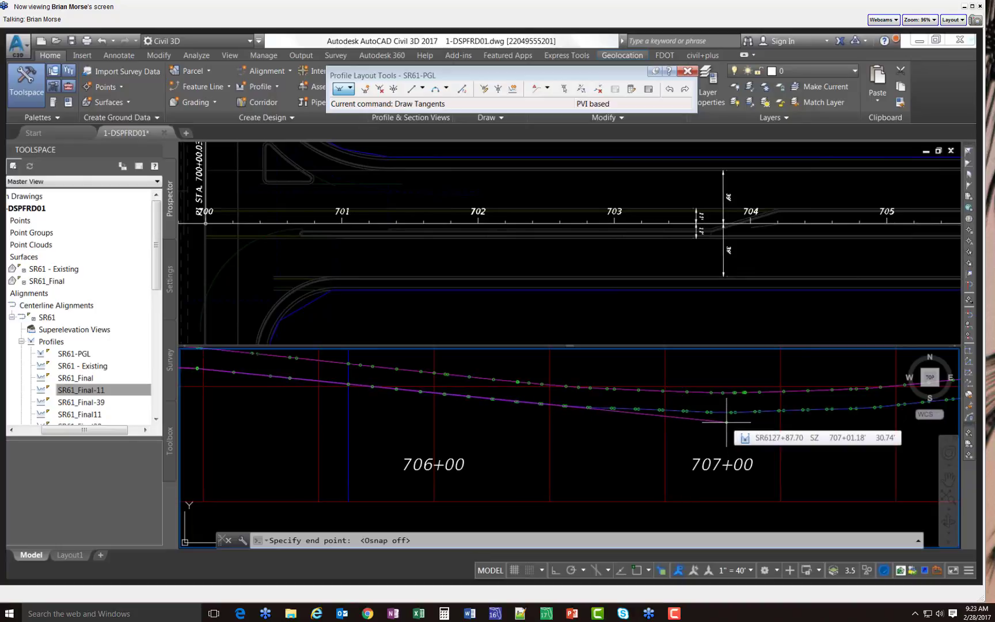
scroll(575, 432, down, 5)
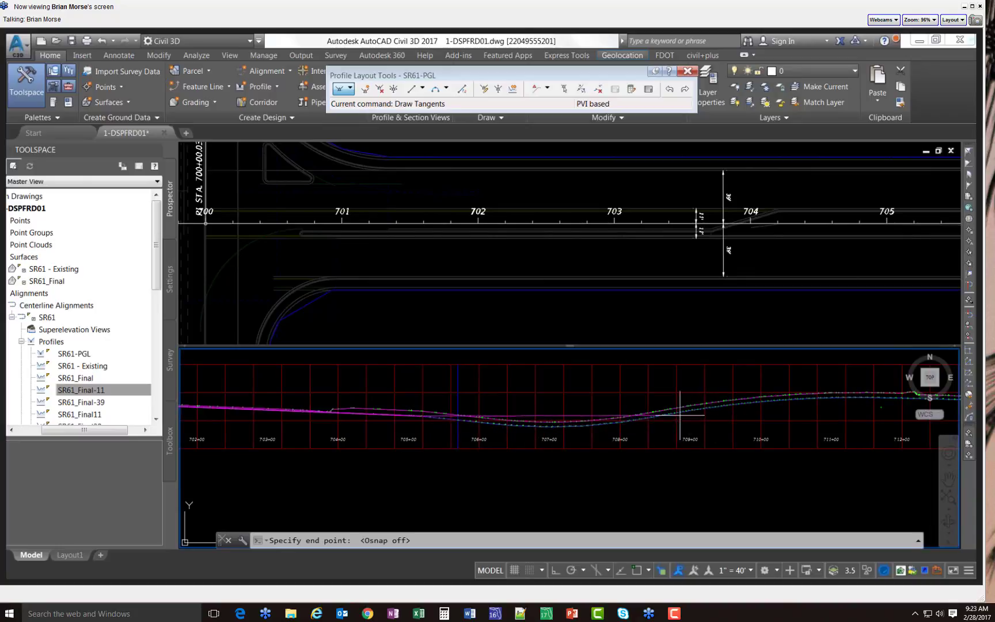
scroll(678, 415, up, 4)
scroll(678, 416, up, 2)
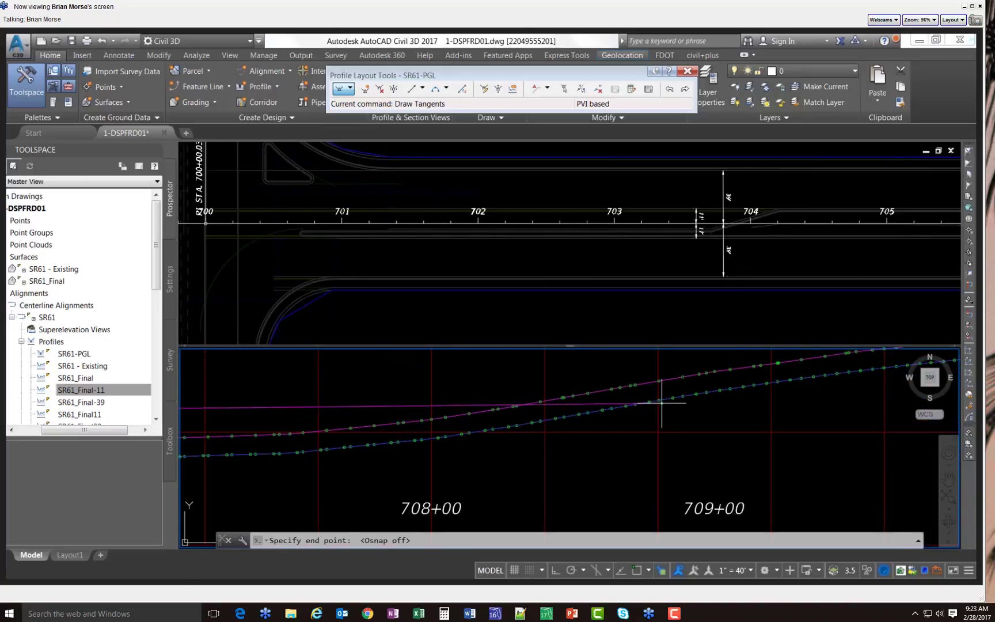
scroll(694, 395, down, 2)
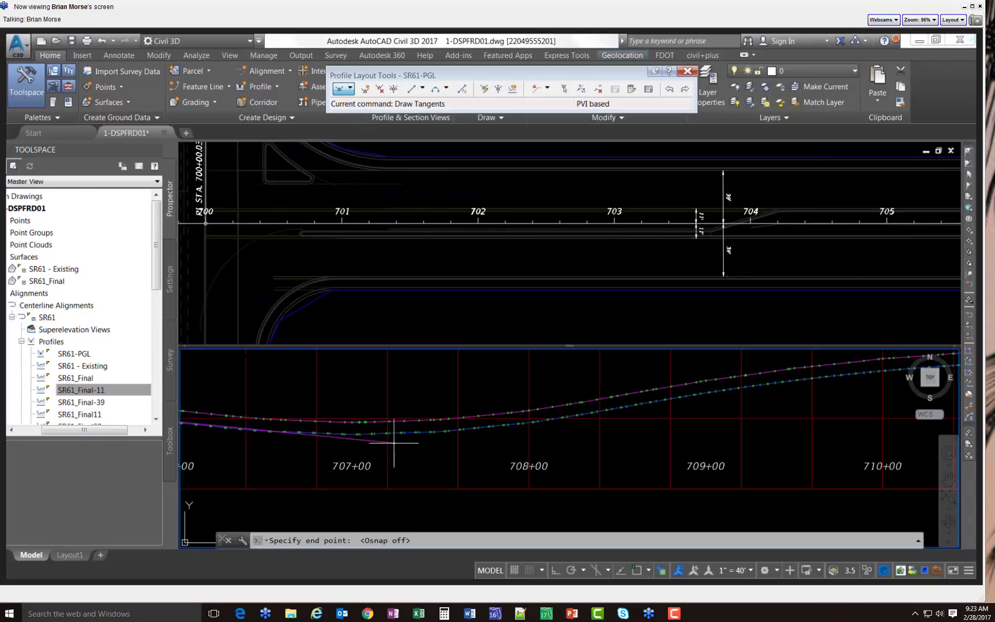
click(392, 442)
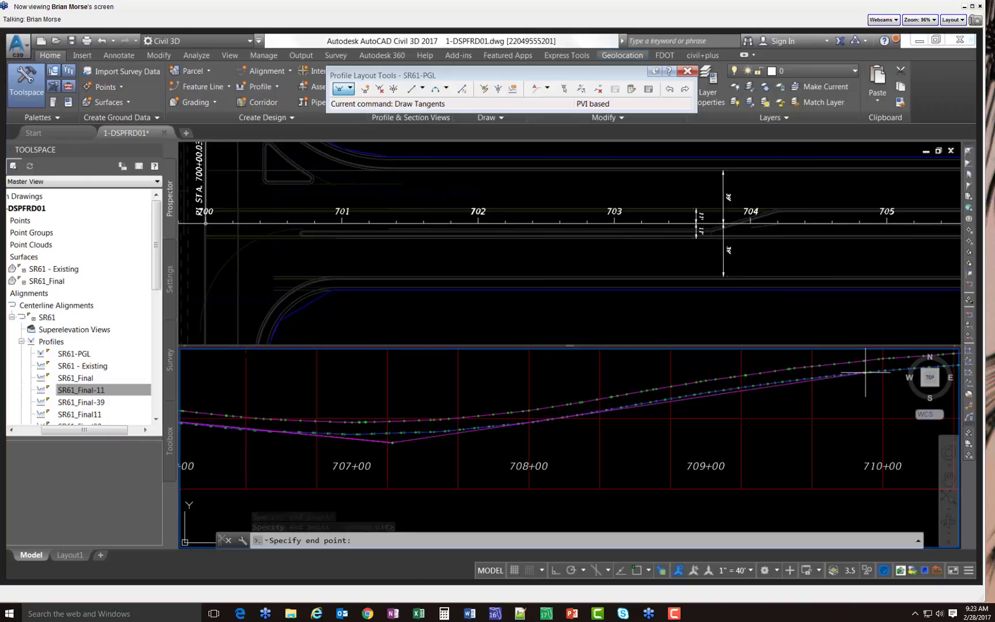
Place a PVI freehand just above the crest of the surface profiles, near station 710+65
middle_drag(866, 372, 663, 409)
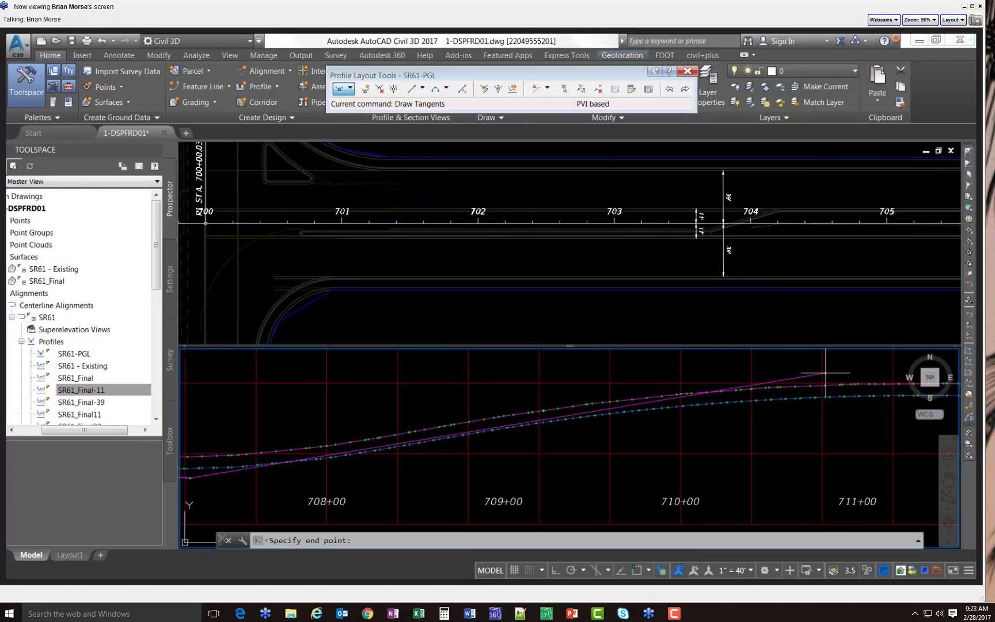
middle_drag(825, 373, 311, 390)
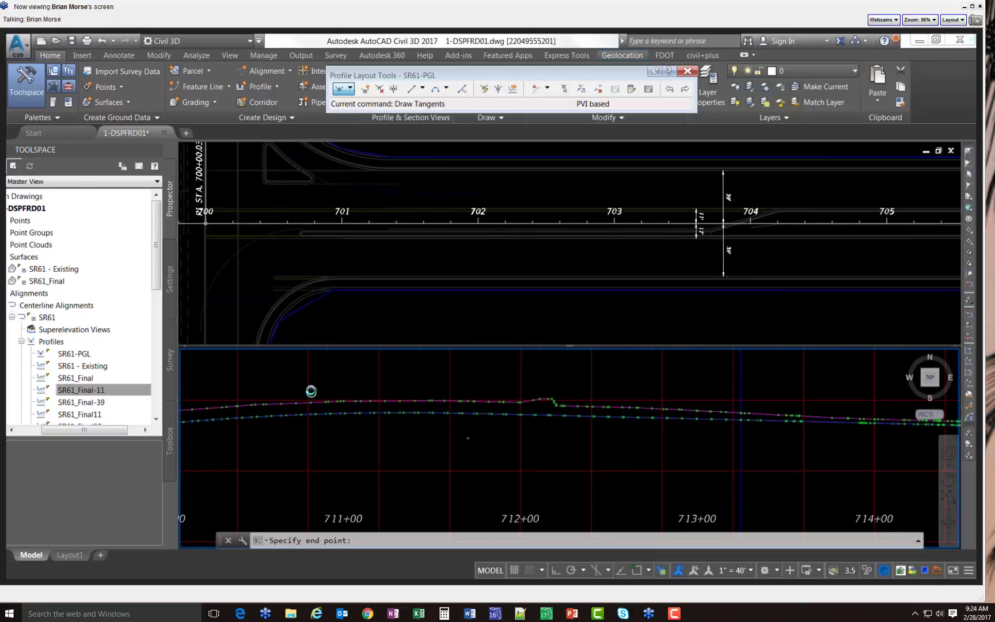
middle_drag(860, 431, 899, 403)
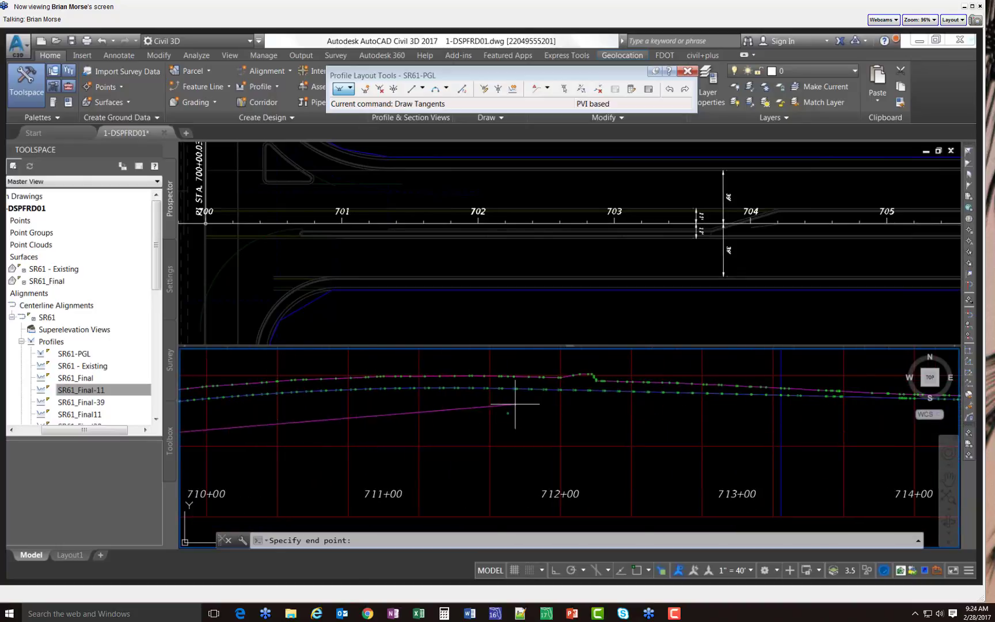
middle_drag(515, 403, 751, 409)
scroll(751, 410, down, 3)
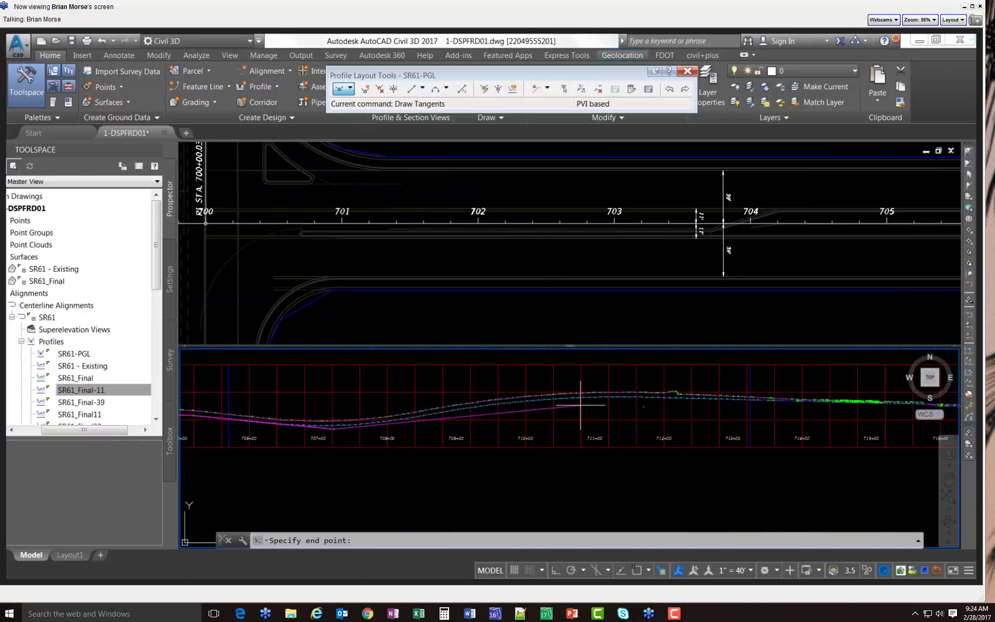
scroll(576, 397, up, 2)
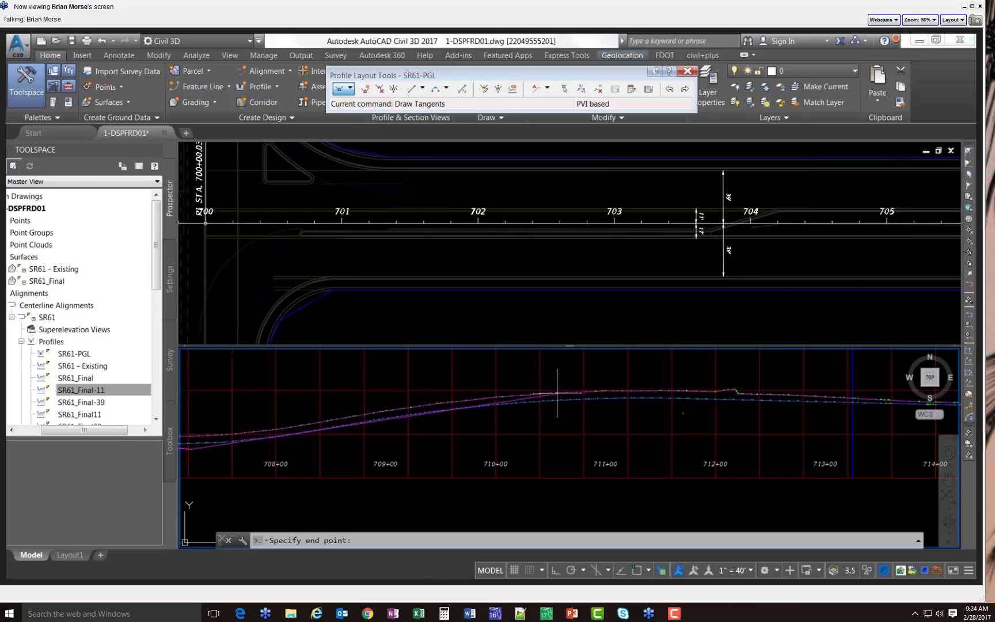
key(F3)
click(567, 388)
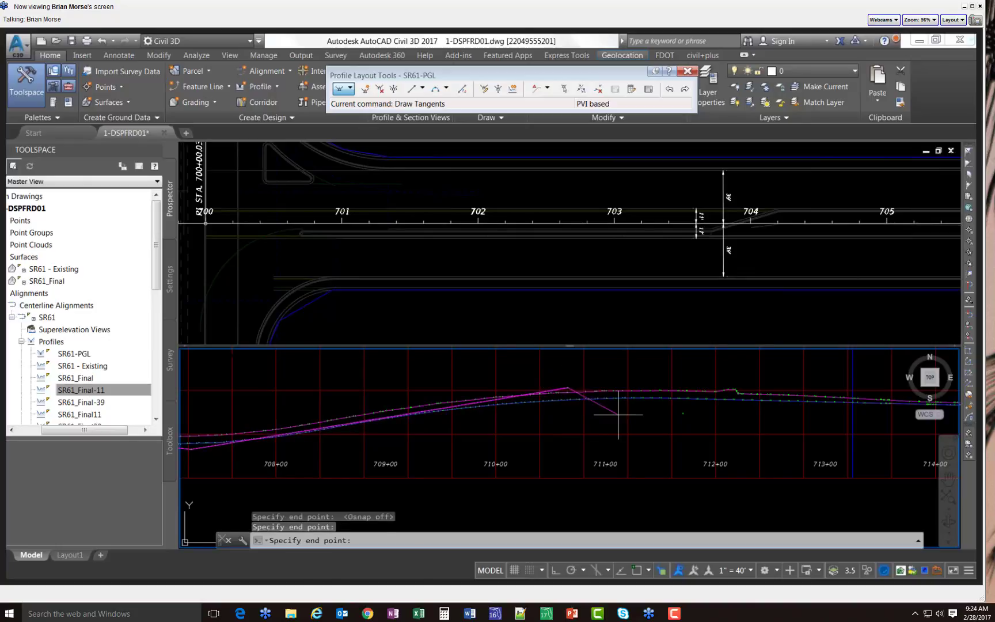
Turn object snap back on and end the next tangent at a lower surface profile endpoint near station 713+55
middle_drag(817, 405, 449, 394)
scroll(487, 398, up, 3)
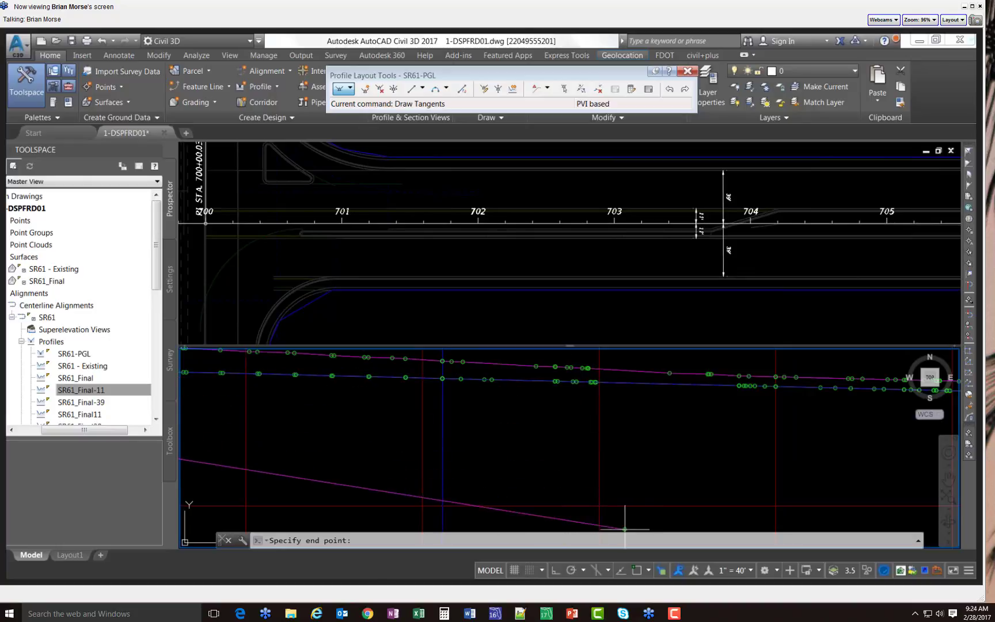
key(F3)
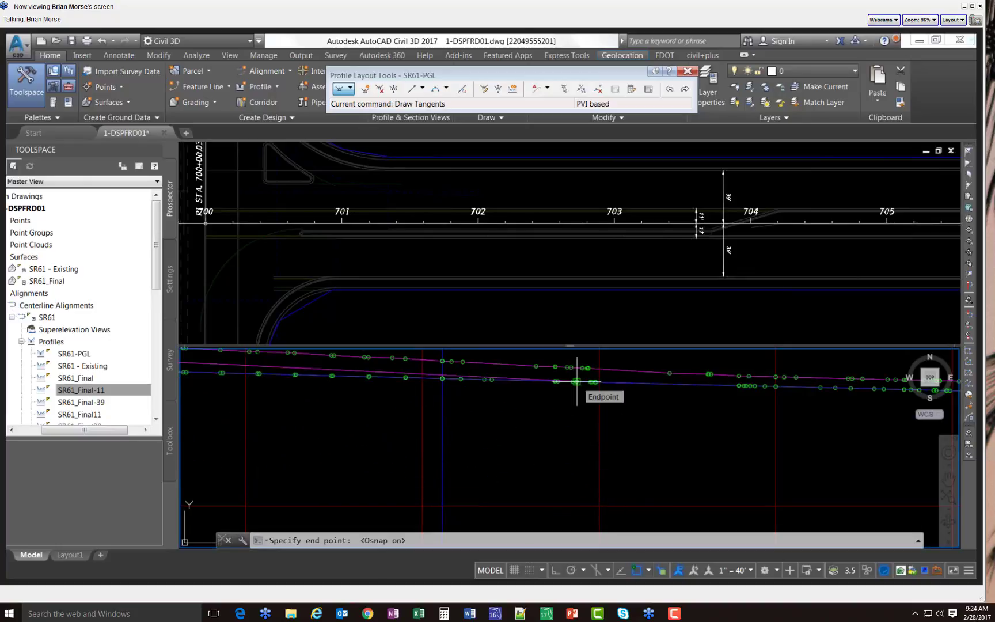
click(576, 381)
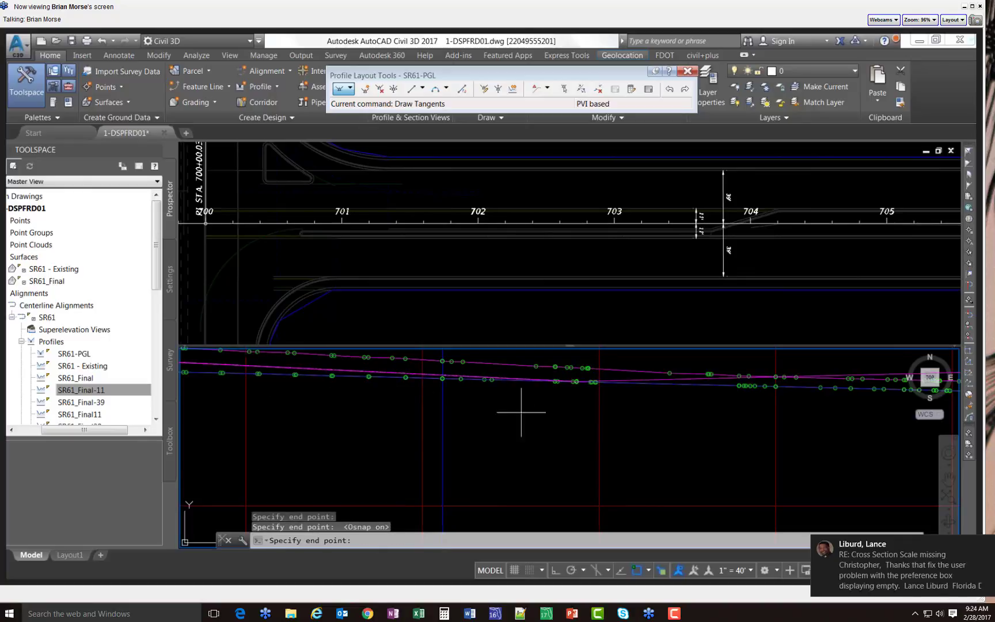
Extend the tangents to the lower surface profile's endpoint near station 715+75, where the two profiles begin to shift
scroll(563, 412, down, 3)
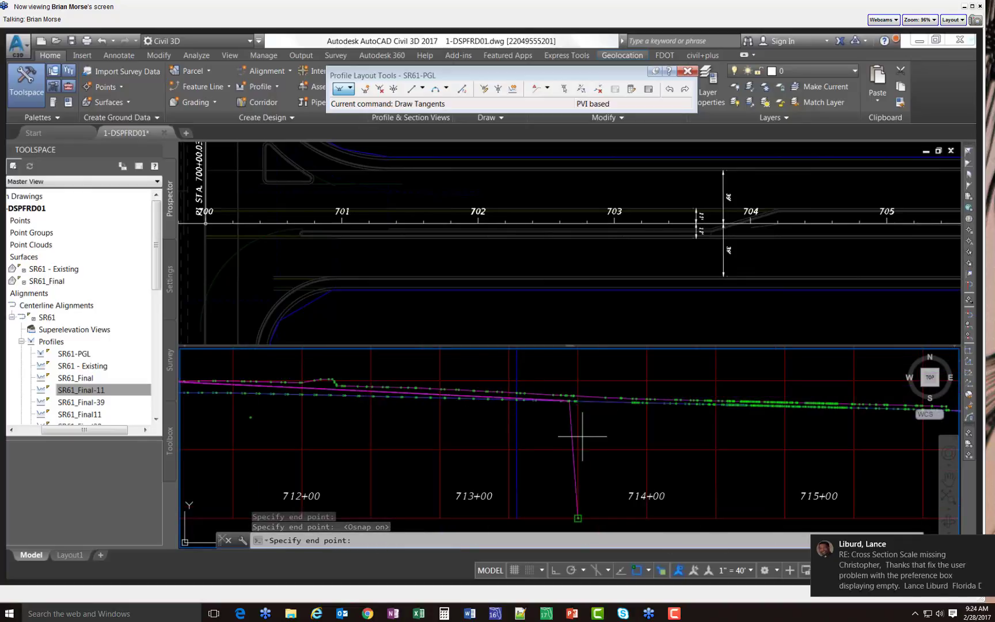
middle_drag(817, 422, 426, 409)
scroll(550, 406, up, 2)
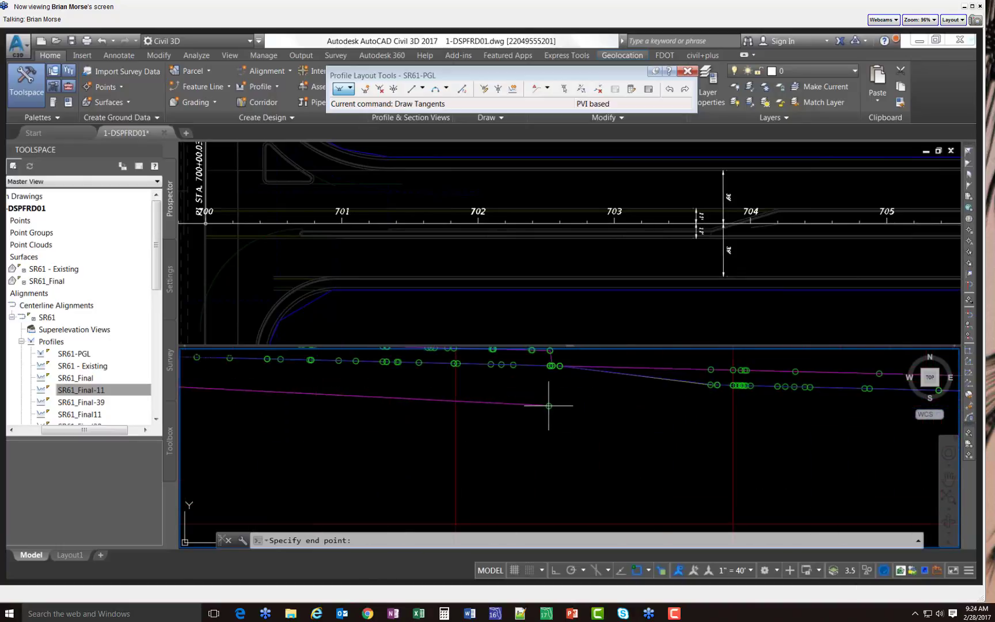
middle_drag(551, 415, 566, 437)
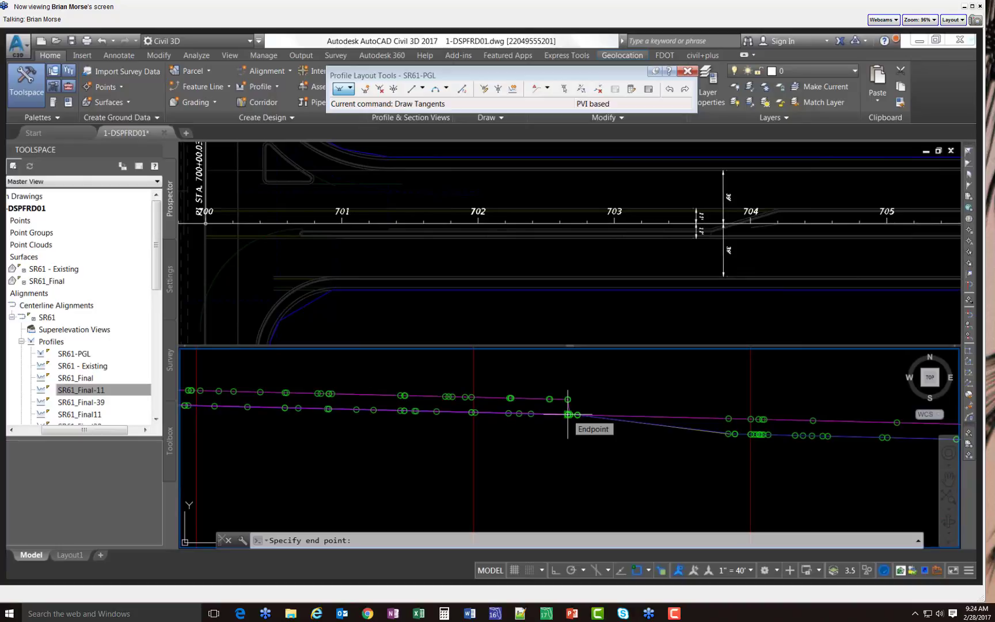
key(F3)
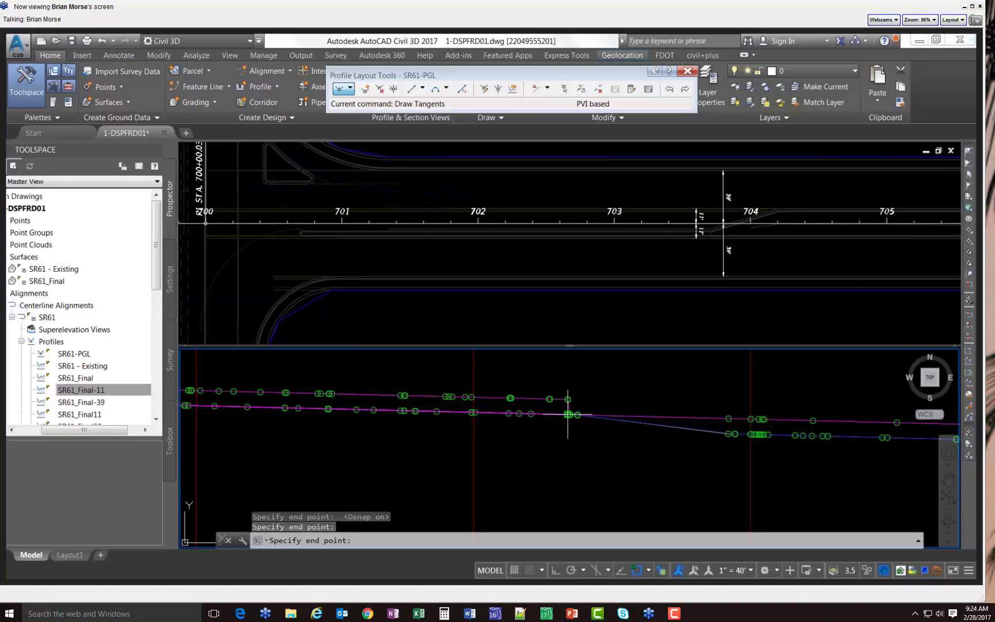
End the tangent drawing at the PVI near station 715+75, where the surface profiles shift
scroll(568, 436, down, 3)
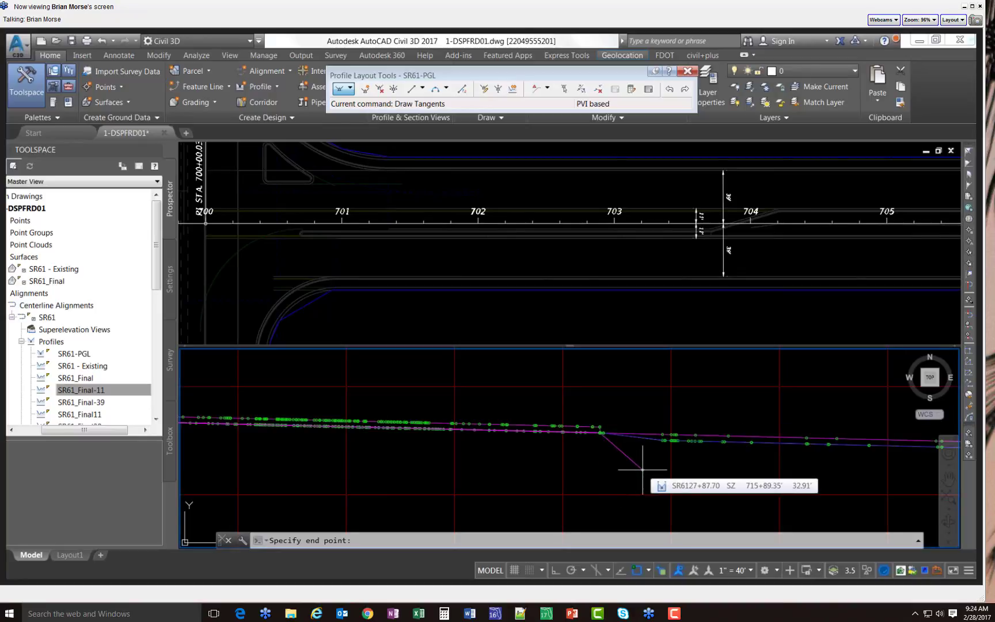
click(610, 465)
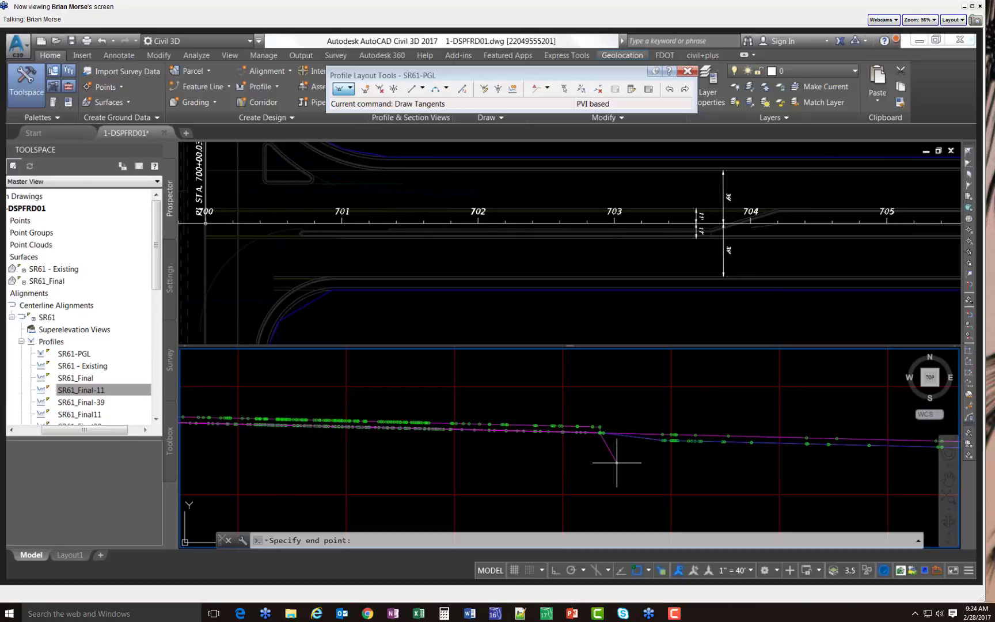
scroll(625, 461, down, 3)
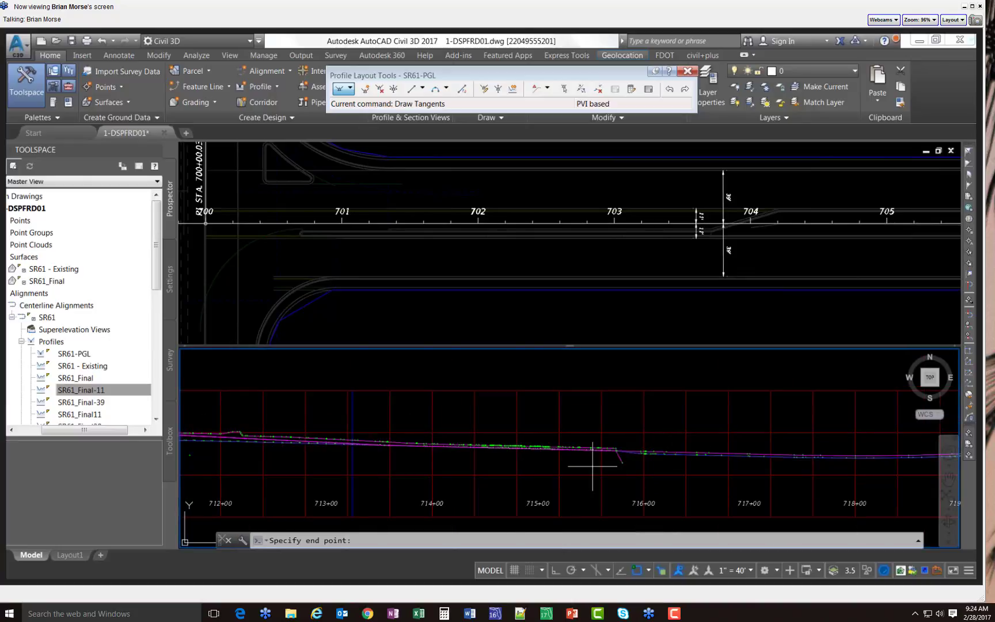
scroll(631, 459, down, 2)
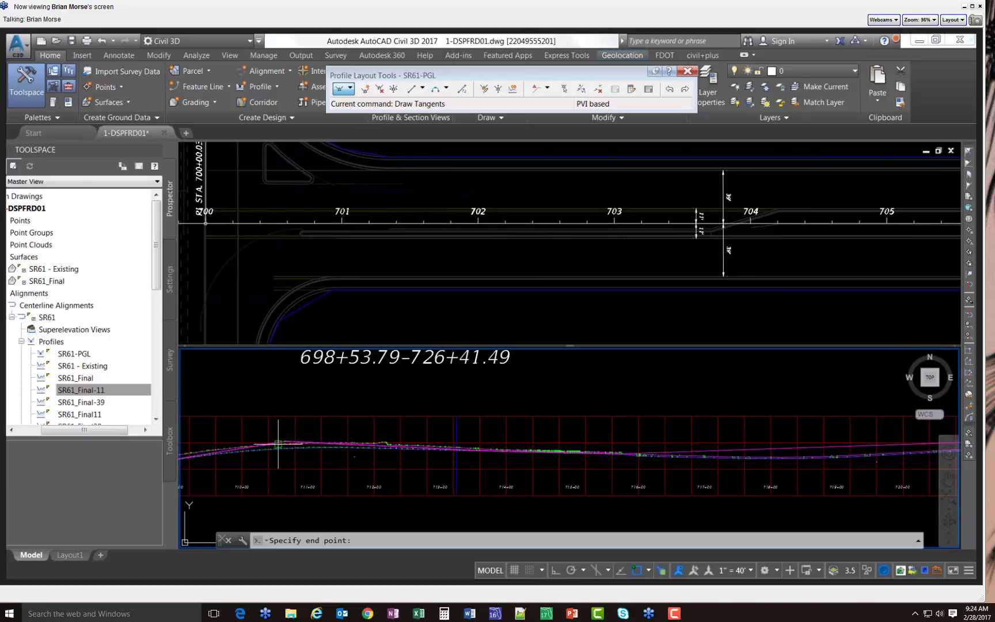
scroll(575, 458, up, 4)
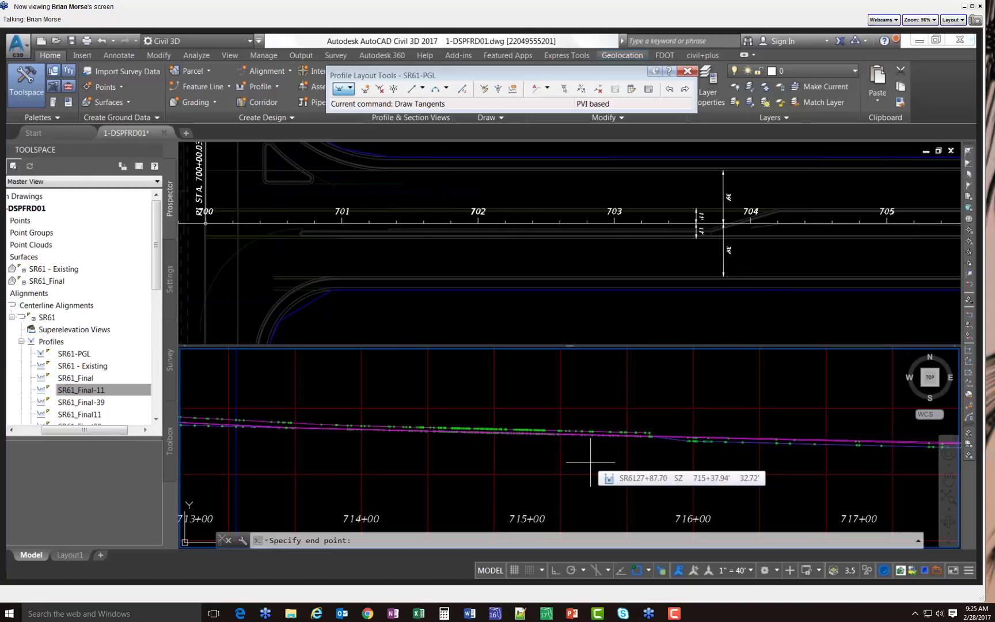
key(F3)
scroll(590, 461, up, 3)
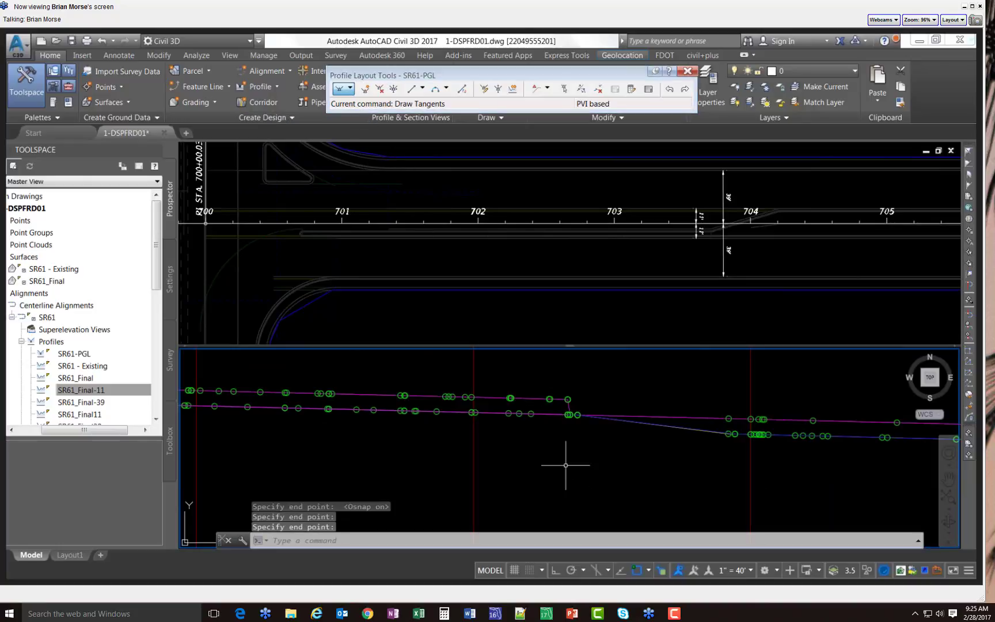
Import the FDOT Design 10 VExagg Above label set into the SR61-PGL profile's labels and apply it
scroll(588, 455, down, 5)
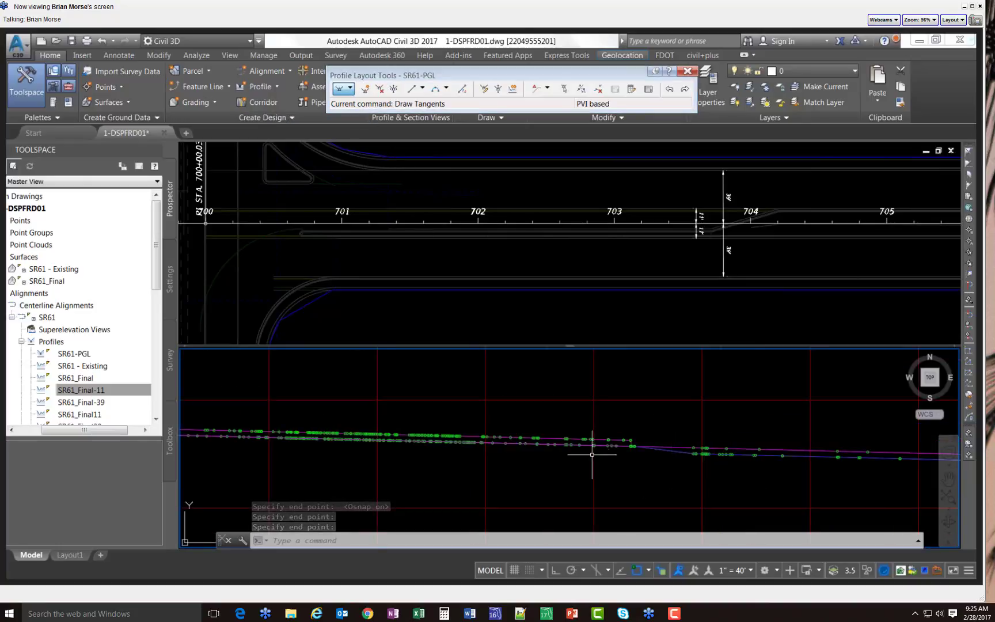
scroll(703, 413, down, 2)
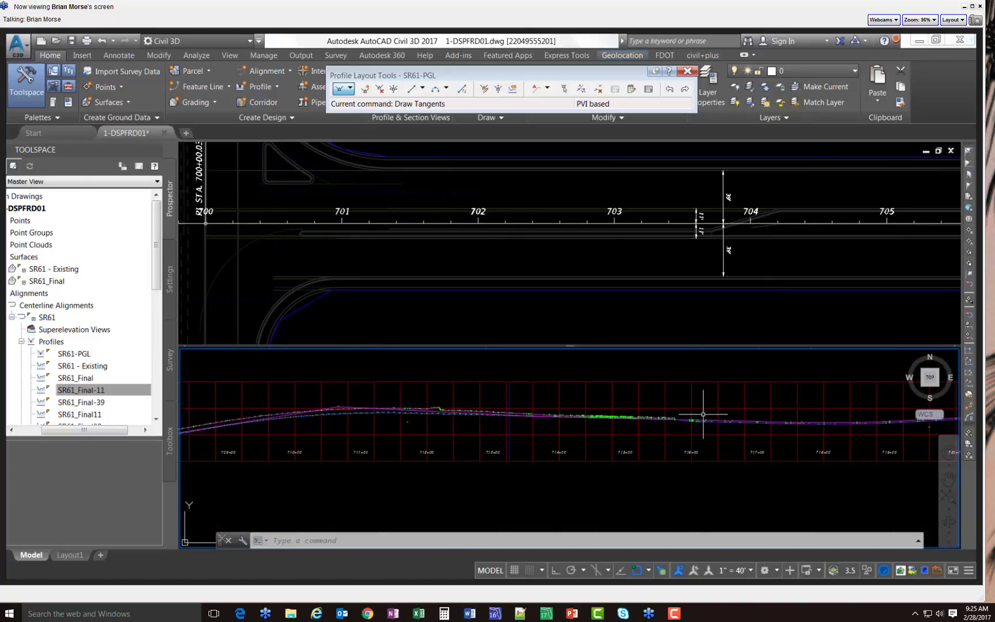
scroll(314, 408, up, 3)
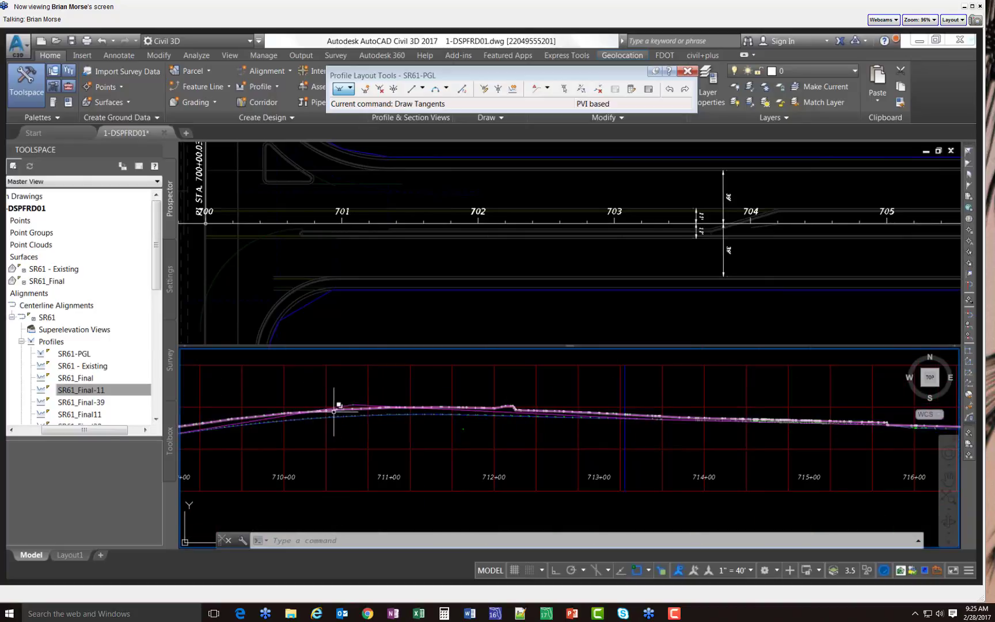
scroll(354, 408, up, 2)
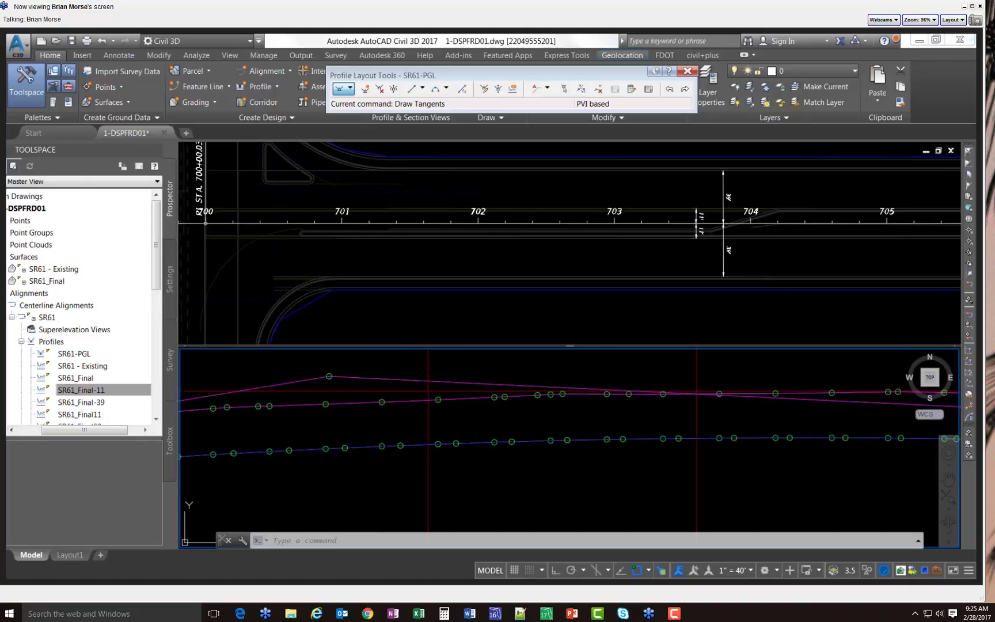
click(370, 376)
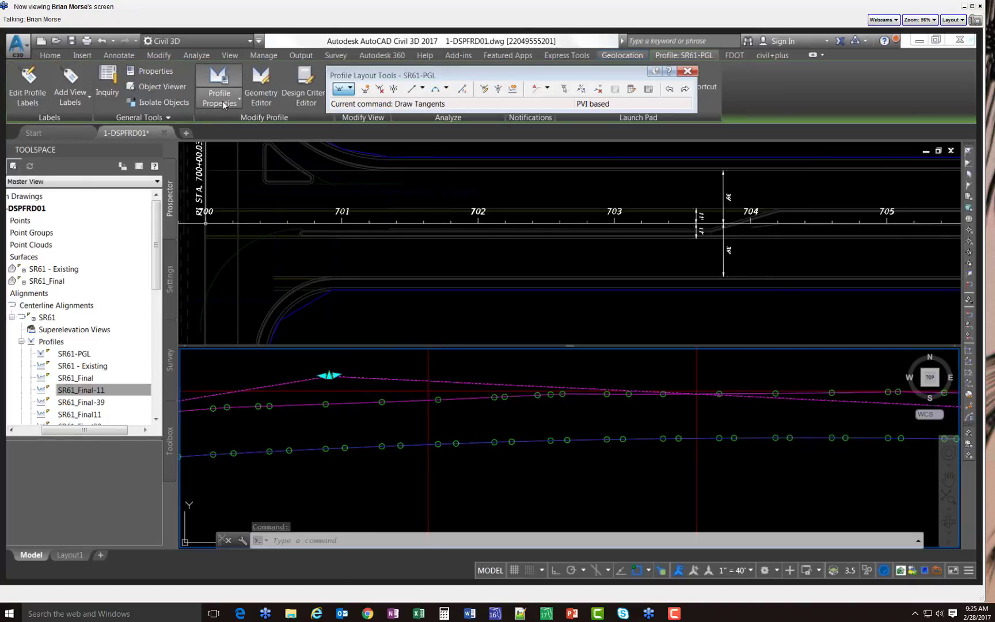
click(24, 94)
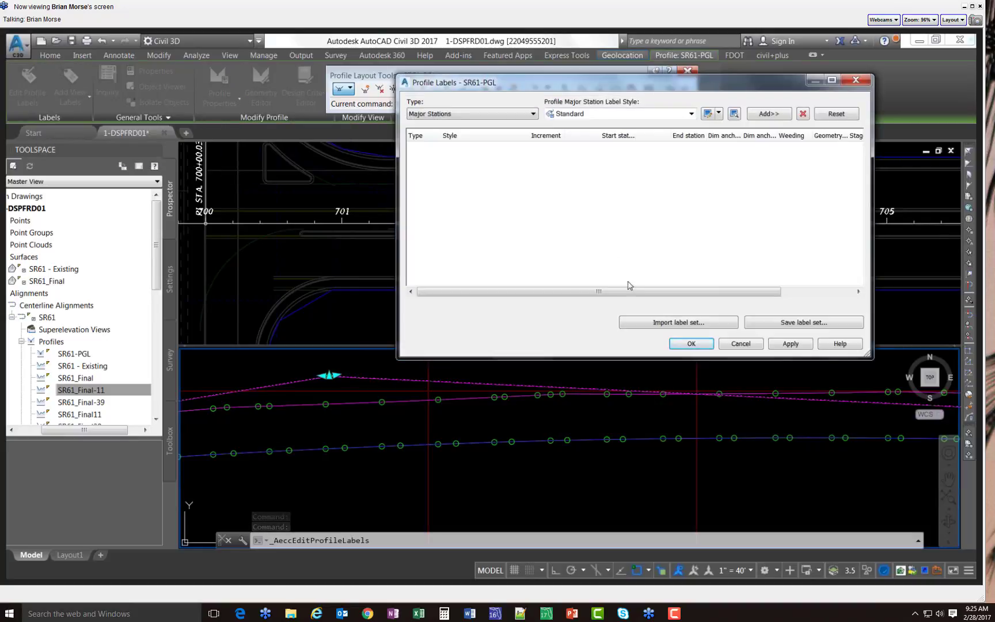
click(656, 323)
click(475, 306)
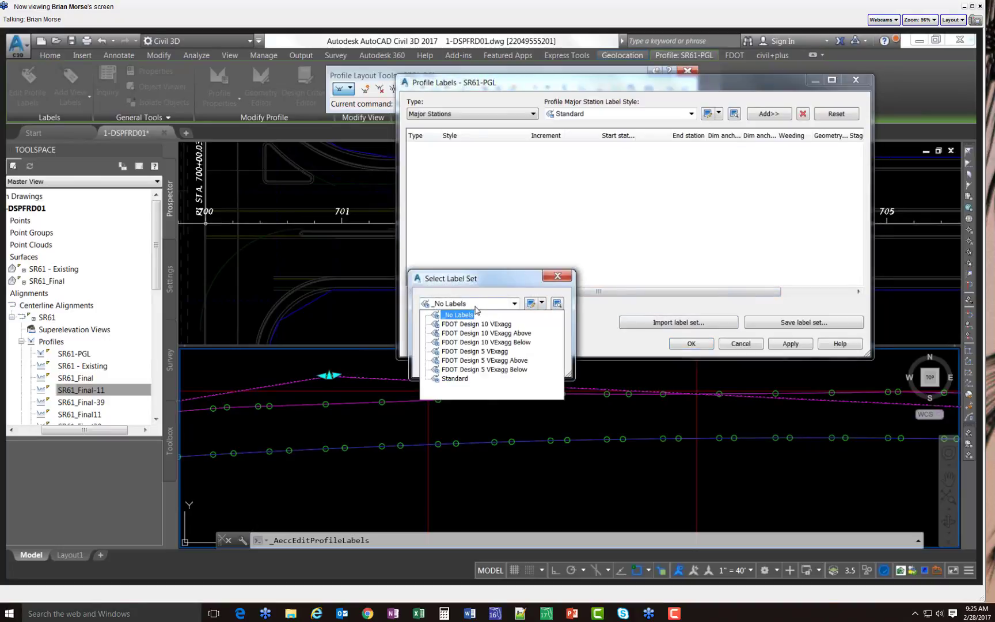
click(471, 336)
click(442, 363)
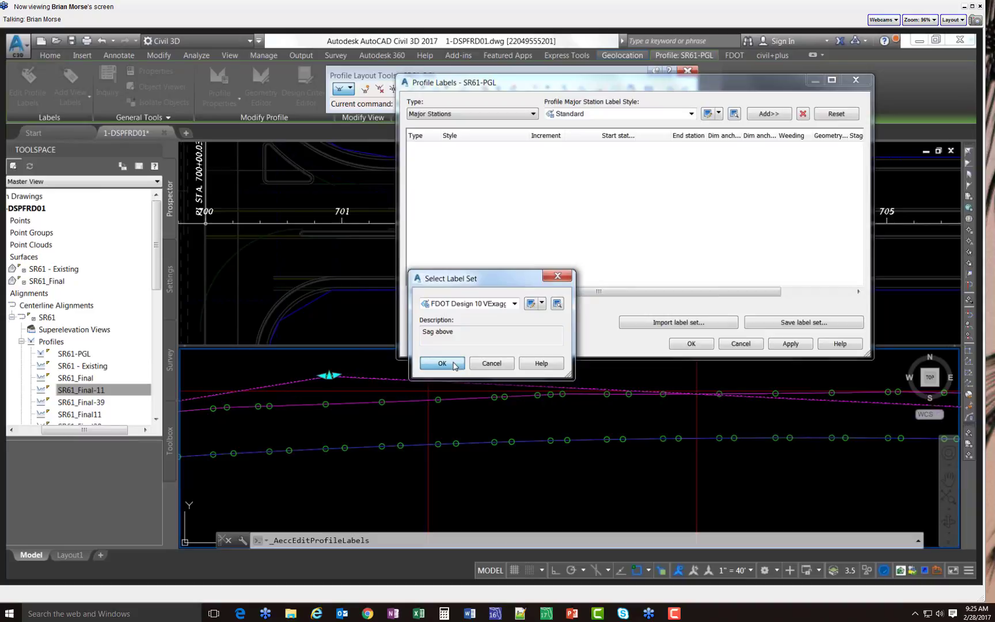
click(691, 344)
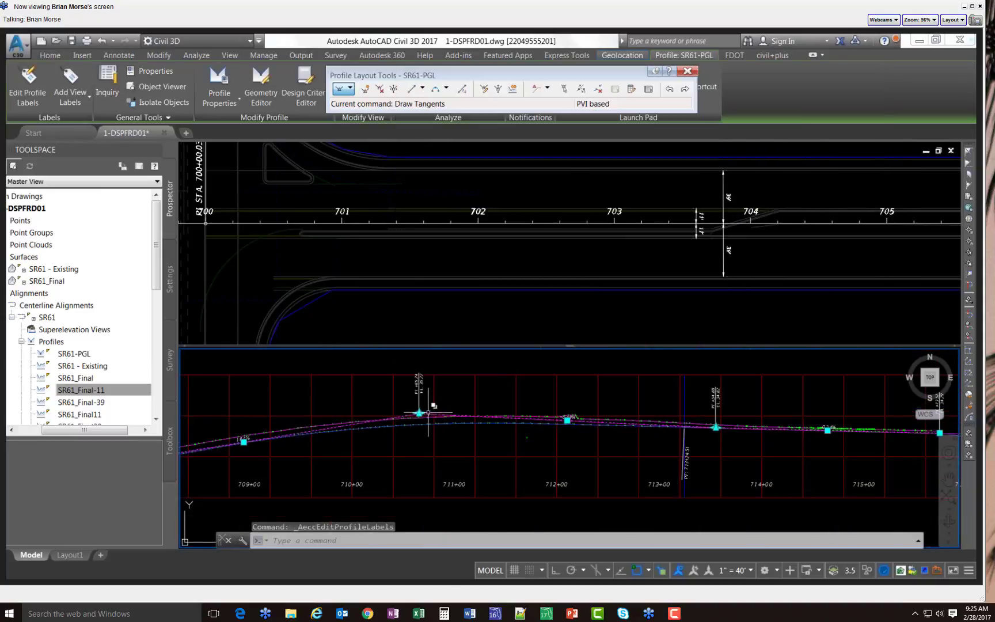
Examine the new PVI and tangent grade labels along the SR61-PGL profile
scroll(439, 391, up, 2)
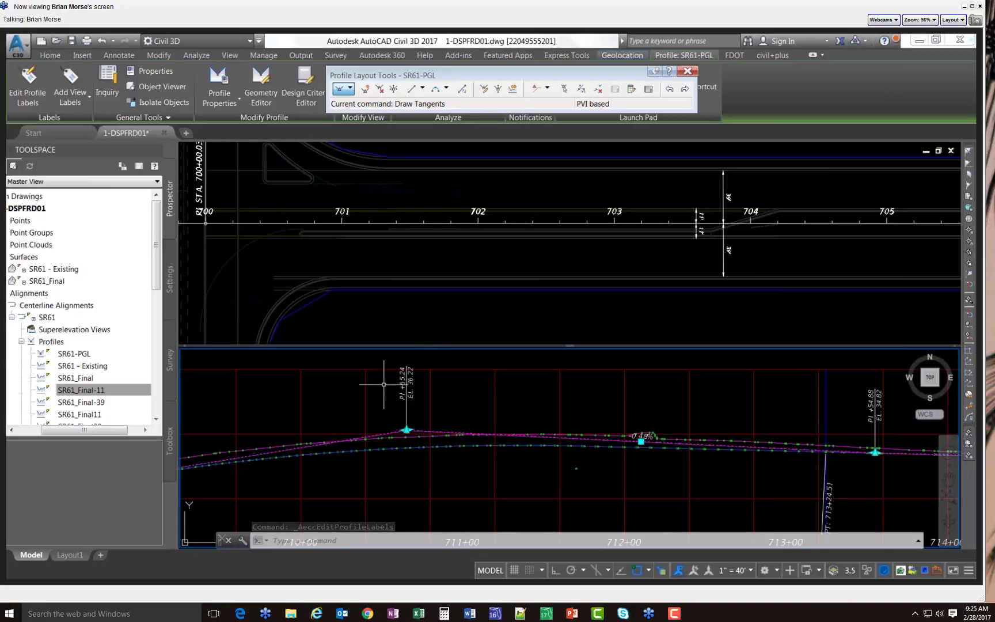
scroll(642, 437, up, 4)
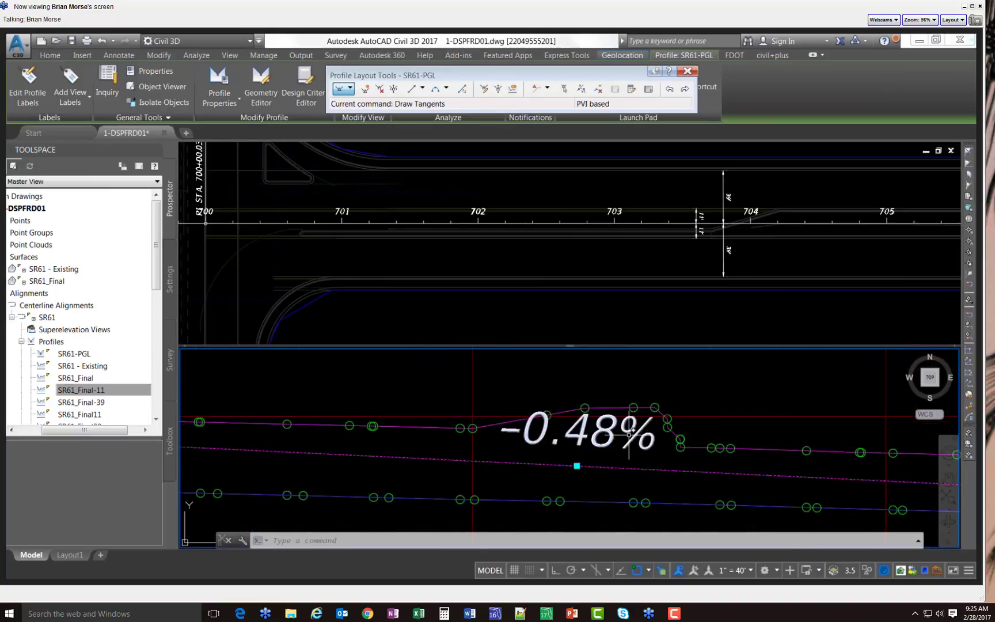
scroll(373, 408, down, 4)
scroll(633, 403, up, 4)
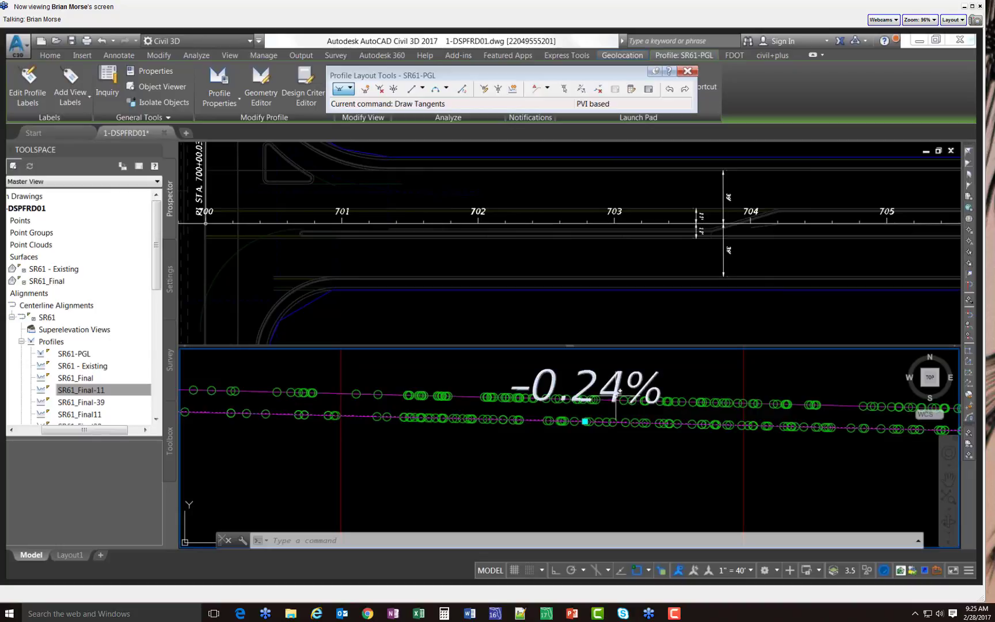
scroll(619, 391, down, 4)
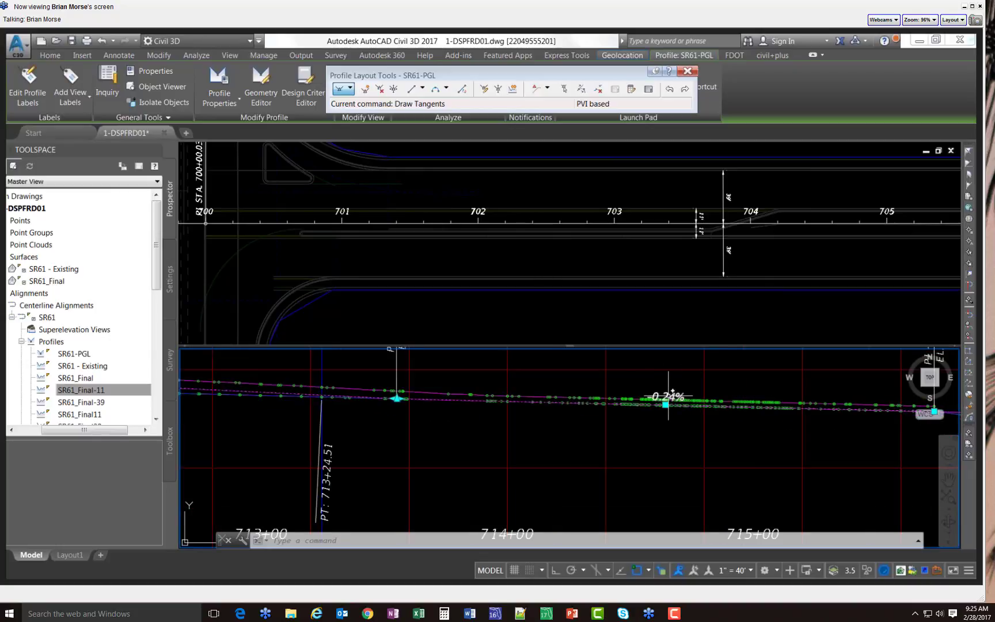
scroll(668, 397, down, 3)
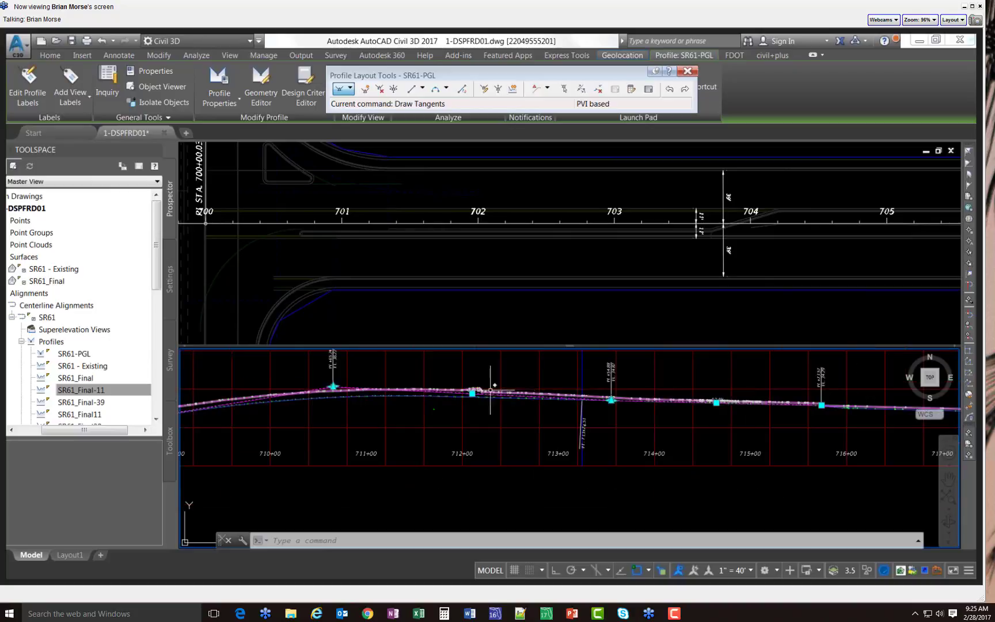
scroll(394, 377, down, 2)
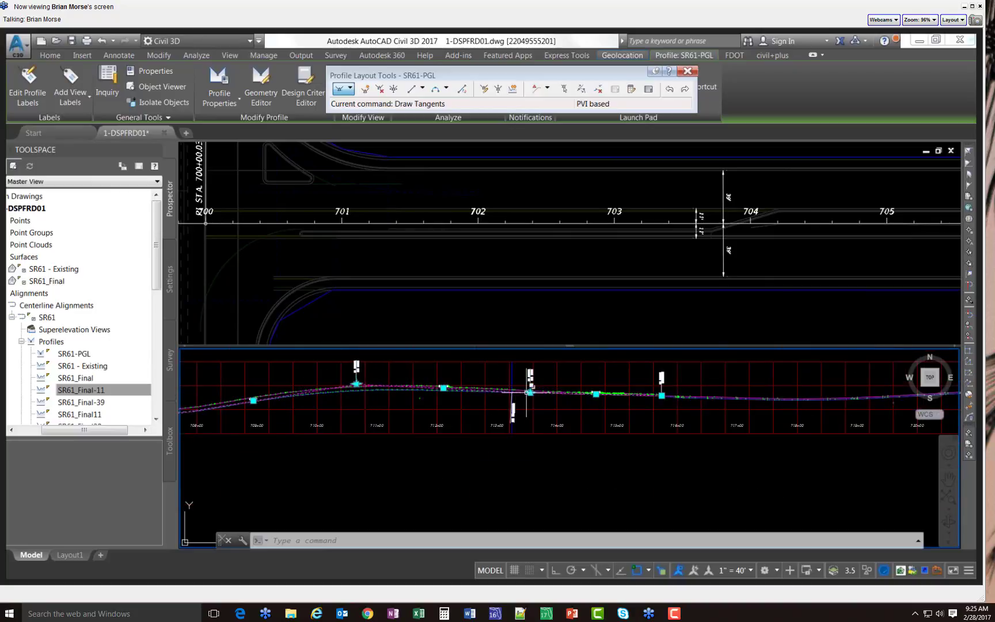
scroll(700, 395, down, 4)
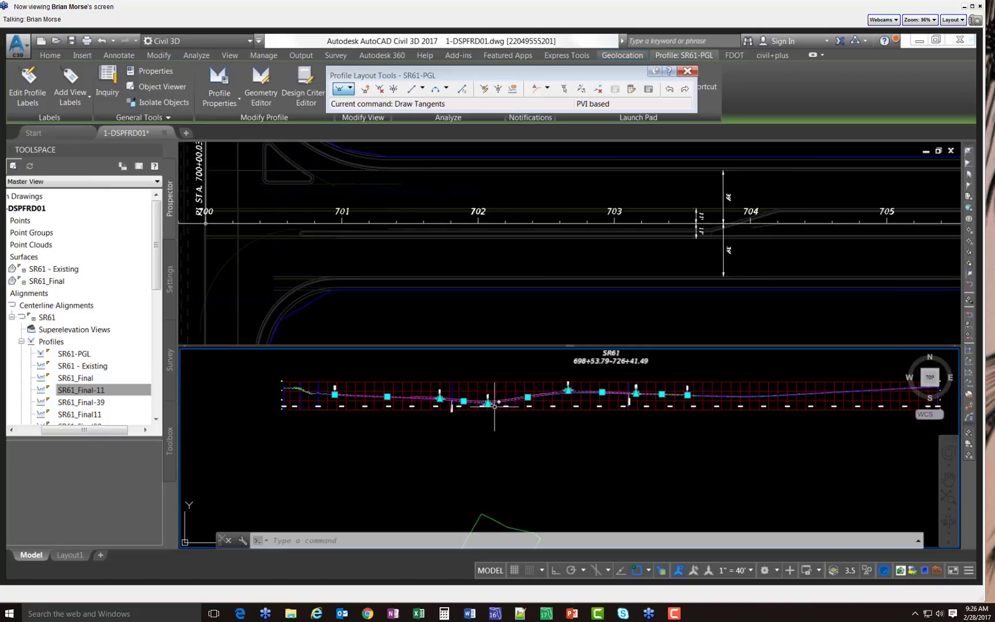
Shift the SR61-PGL tangent between the sag and crest PVIs by its midpoint onto the lower surface profile's vertex near station 709+00
scroll(374, 396, up, 5)
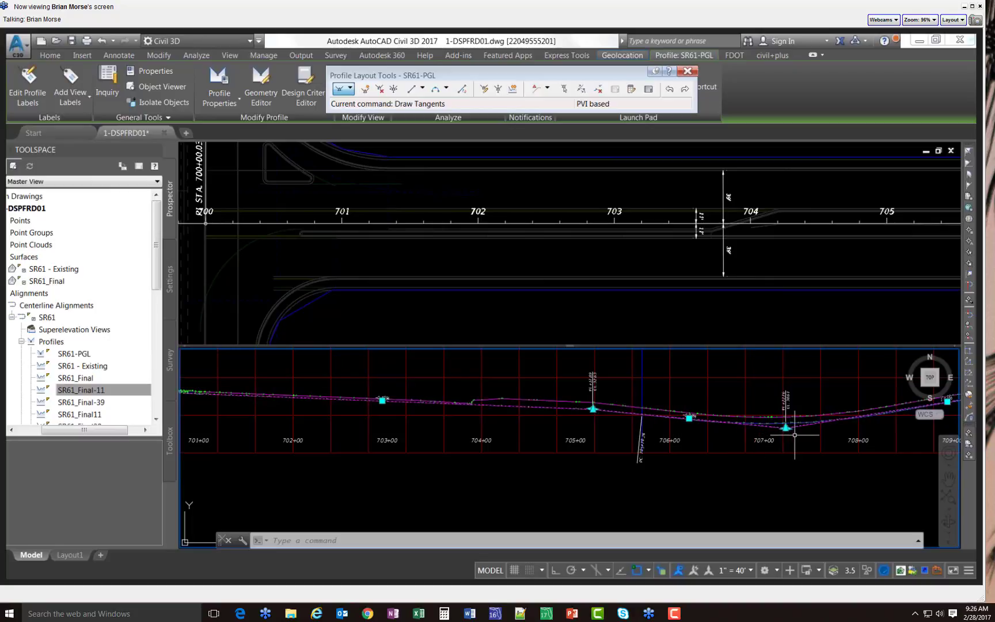
middle_drag(799, 433, 513, 452)
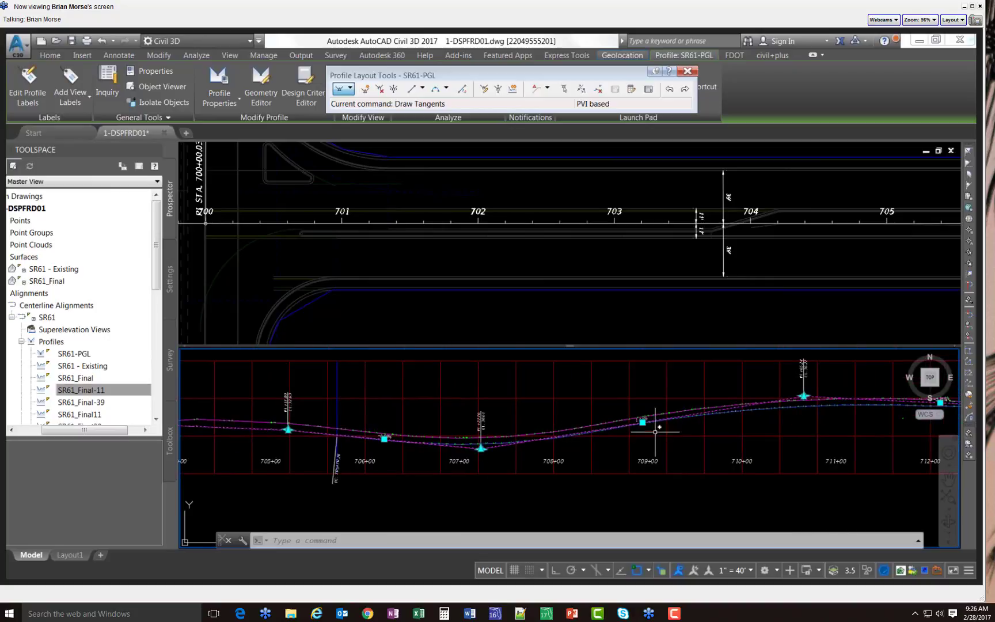
scroll(655, 430, up, 3)
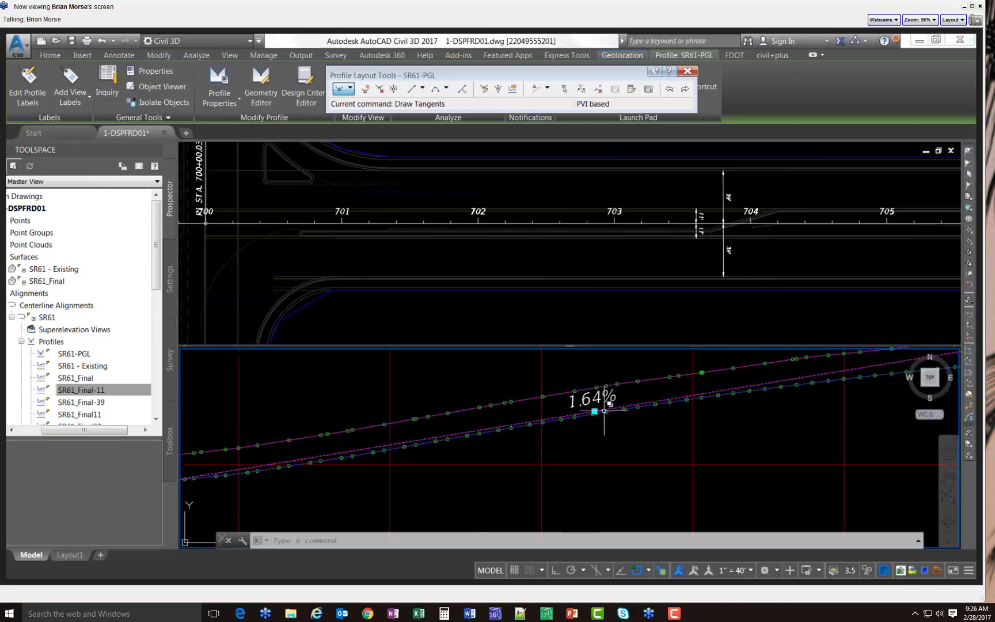
scroll(601, 411, up, 3)
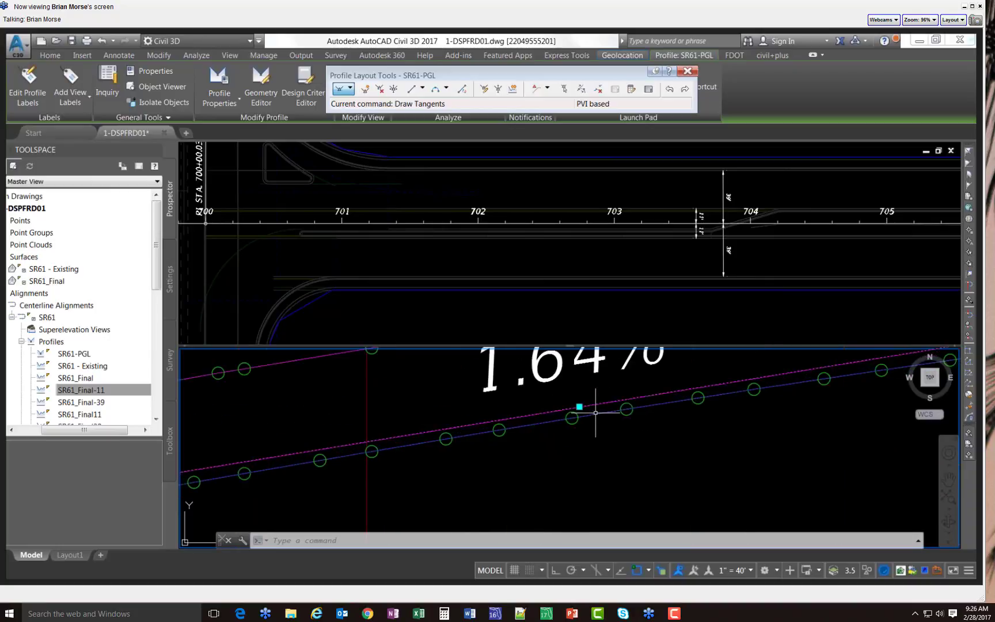
scroll(619, 409, down, 1)
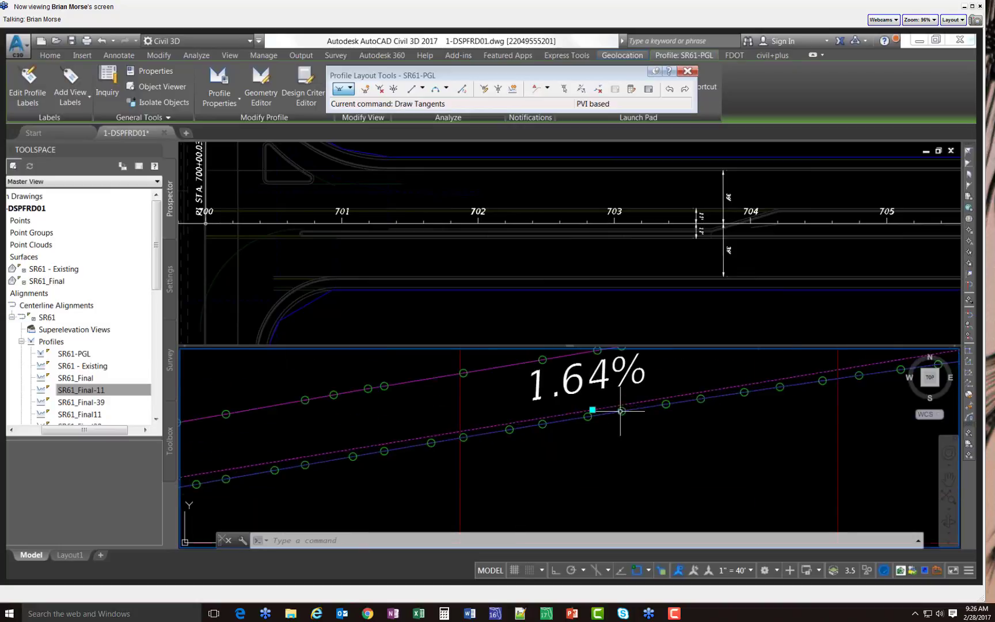
scroll(606, 417, up, 1)
scroll(606, 417, up, 1)
click(555, 413)
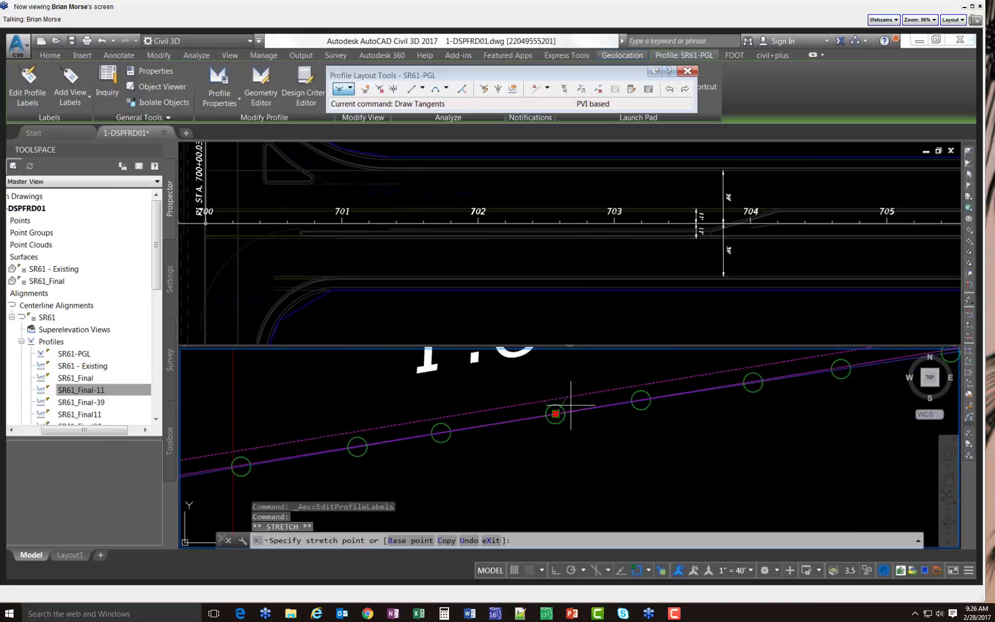
click(562, 413)
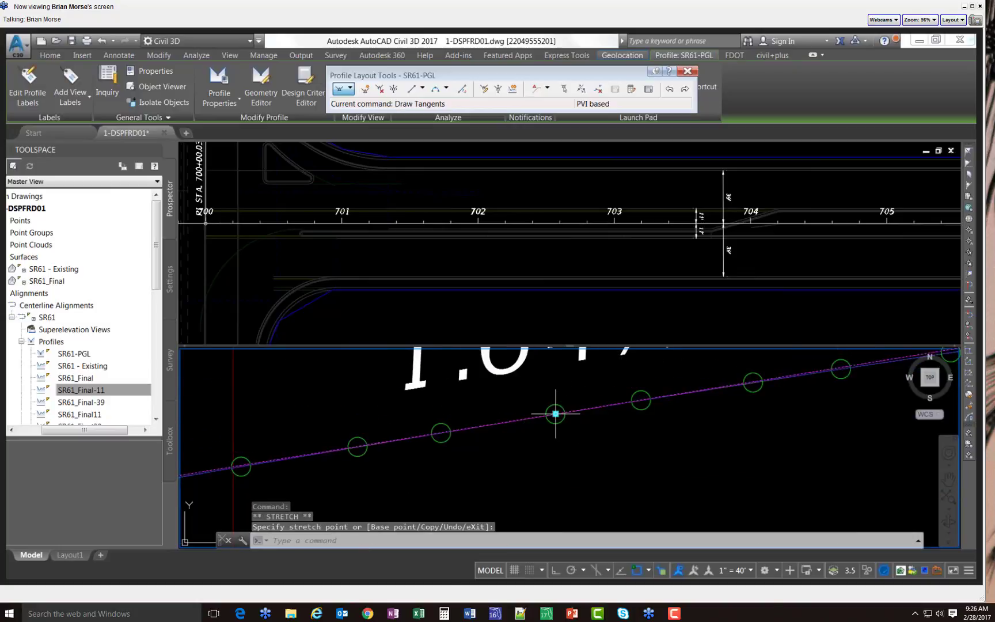
Inspect how the shifted tangent fits the lower surface profile, and check the adjoining tangent near station 712+00
scroll(567, 397, down, 2)
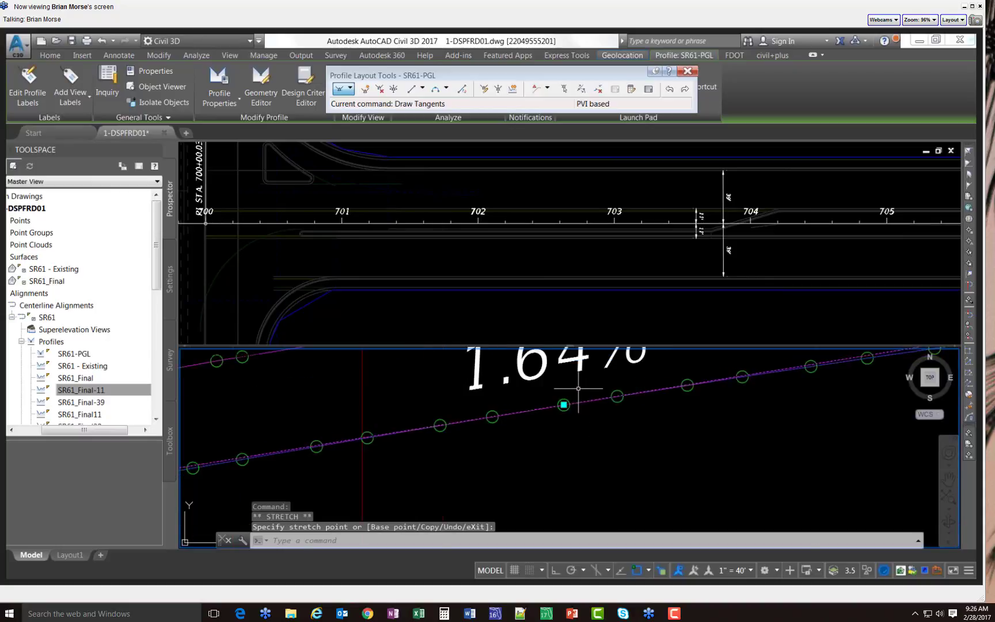
scroll(568, 399, up, 2)
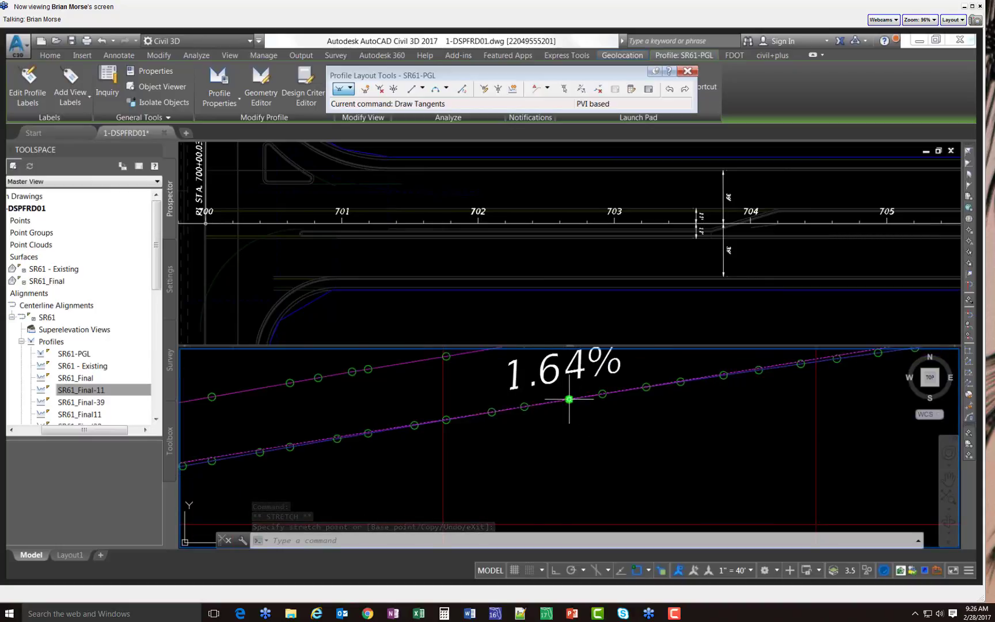
scroll(552, 426, down, 2)
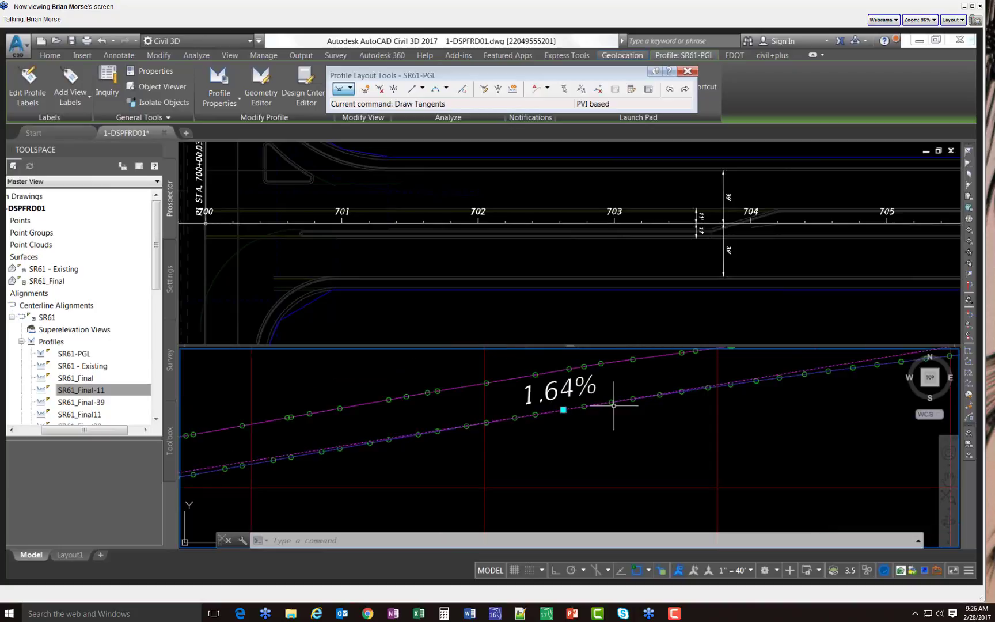
scroll(607, 405, down, 2)
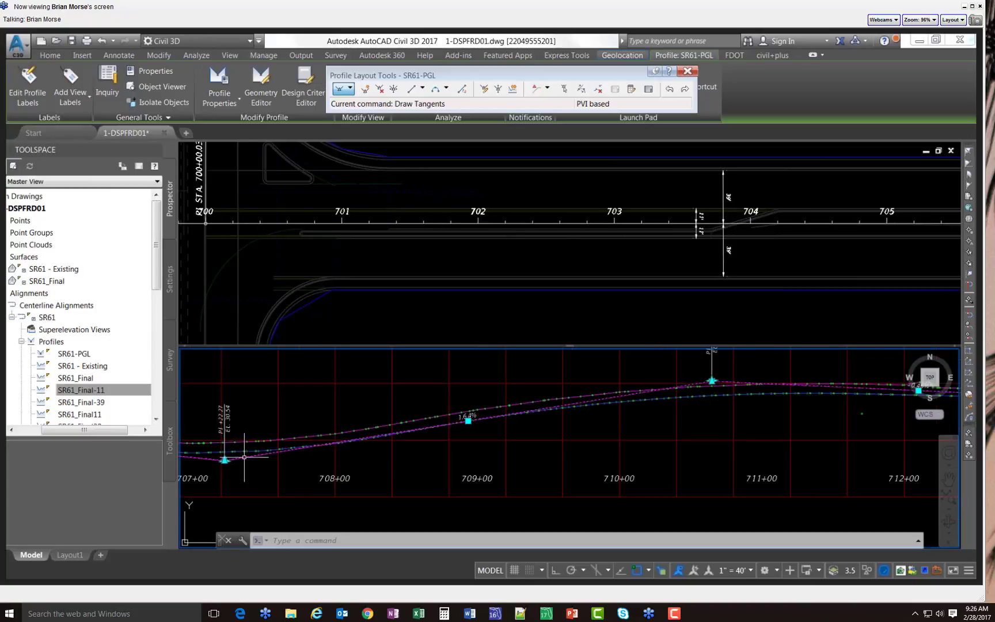
scroll(242, 455, down, 2)
middle_drag(723, 378, 631, 387)
scroll(631, 387, down, 2)
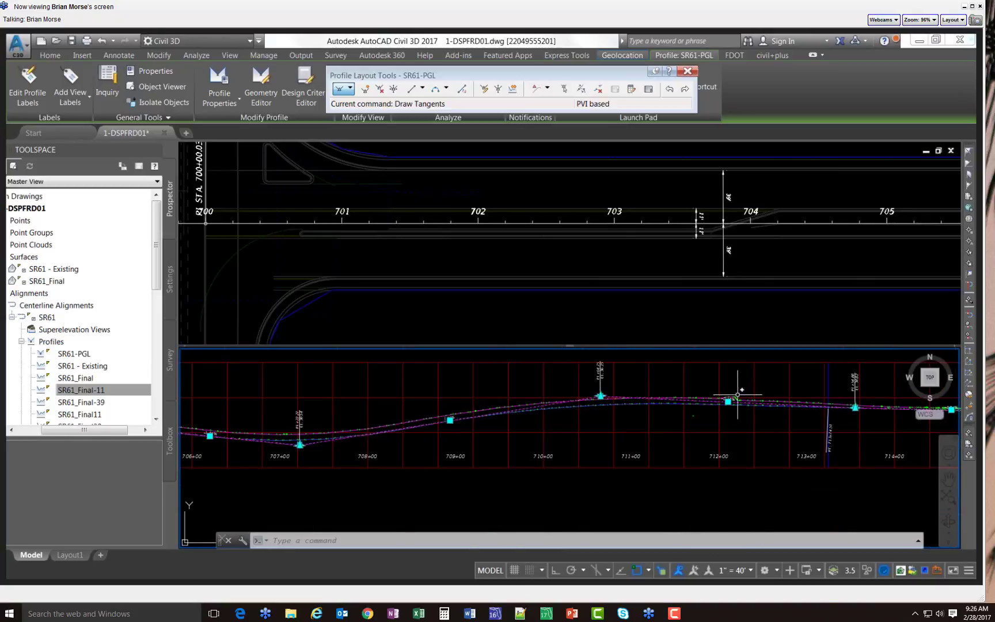
scroll(748, 393, up, 6)
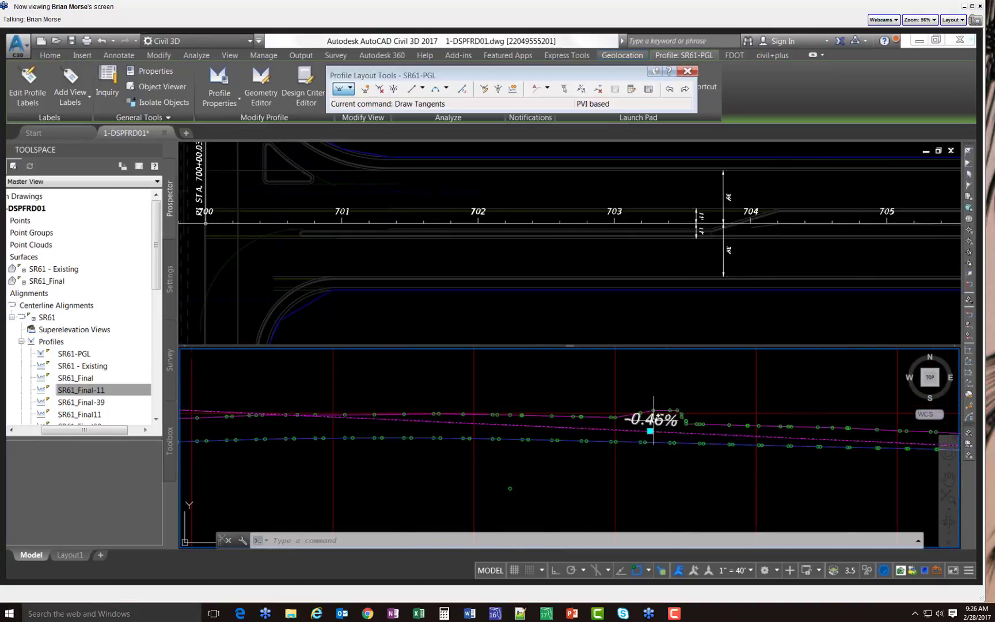
Open the SR61-PGL profile's entity grid and set the grade into the PVI at station 713+54.88 to -0.24%
scroll(504, 435, down, 3)
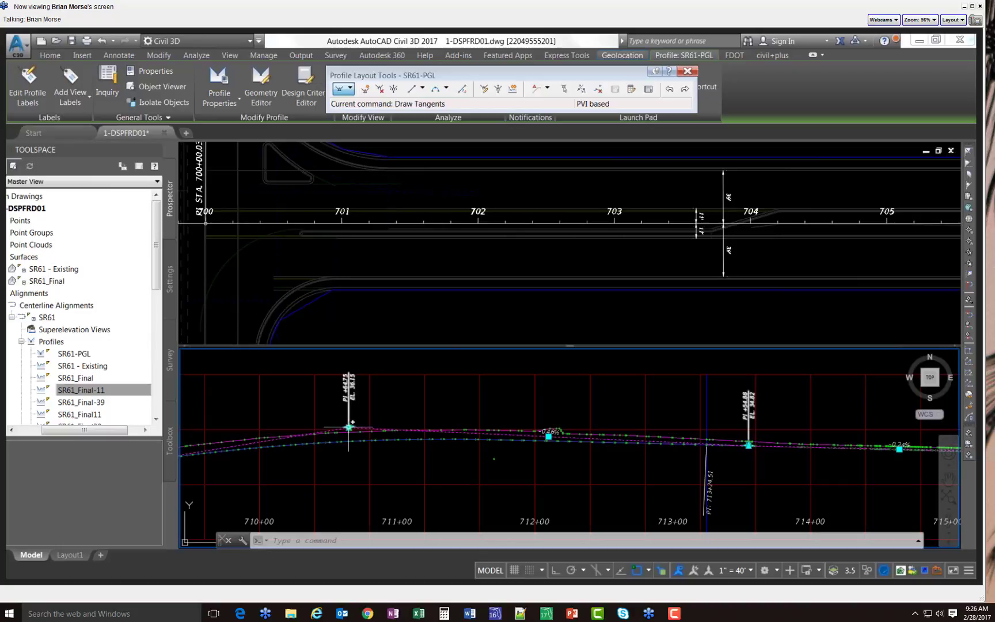
click(648, 89)
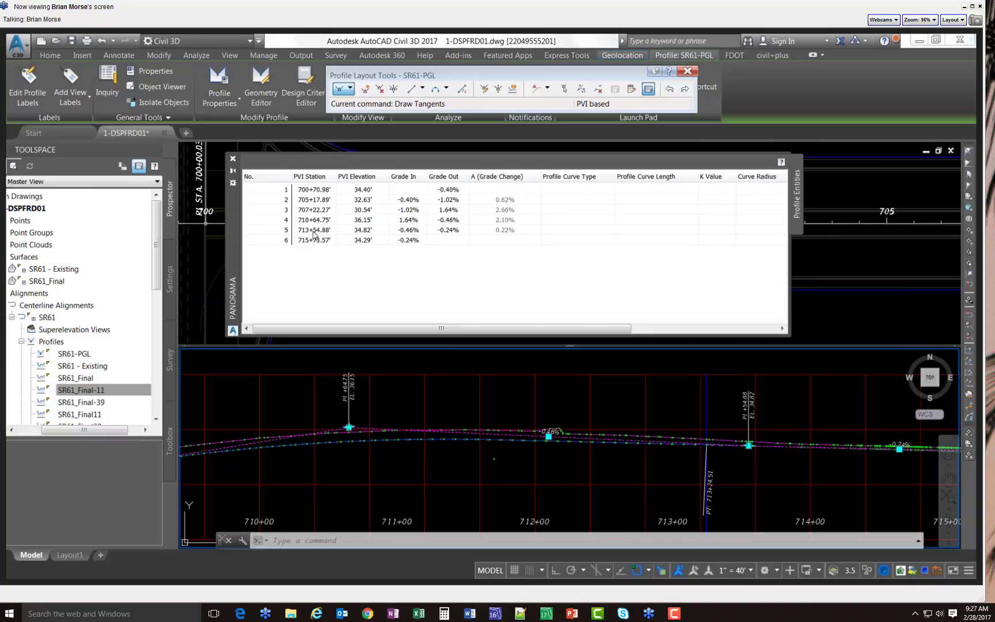
click(411, 231)
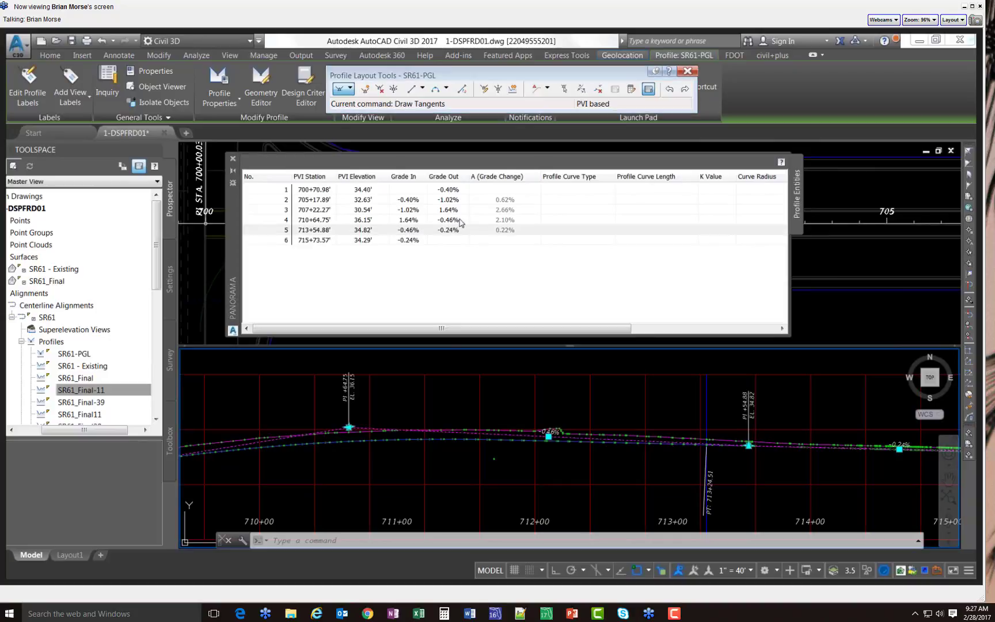
click(417, 231)
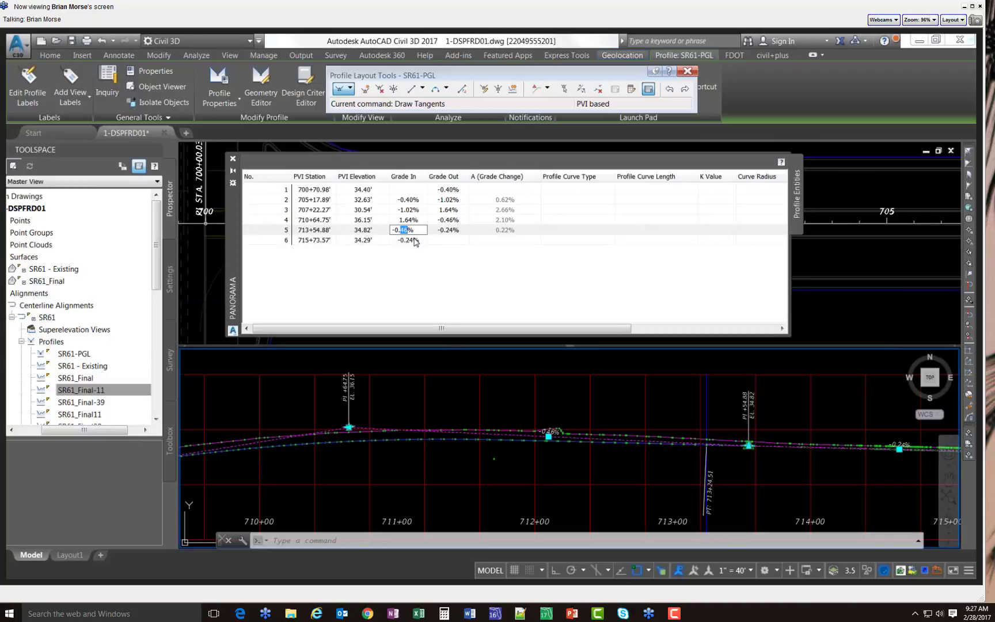
key(Return)
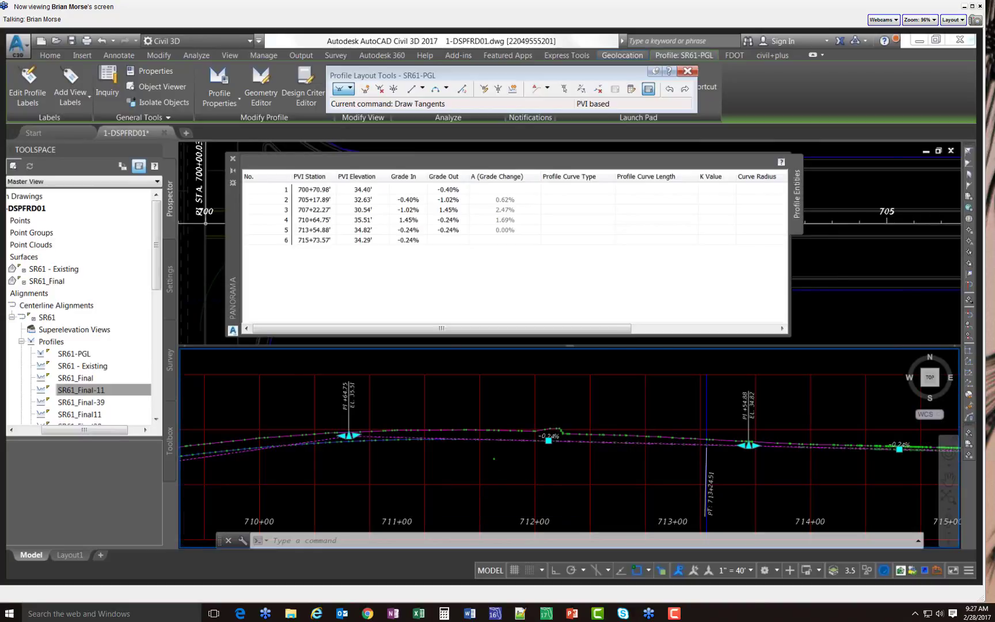
With object snap off, slide the SR61-PGL crest PVI back along its -0.24% outgoing tangent to about station 710+35
scroll(636, 429, down, 4)
scroll(441, 429, up, 6)
scroll(443, 429, up, 3)
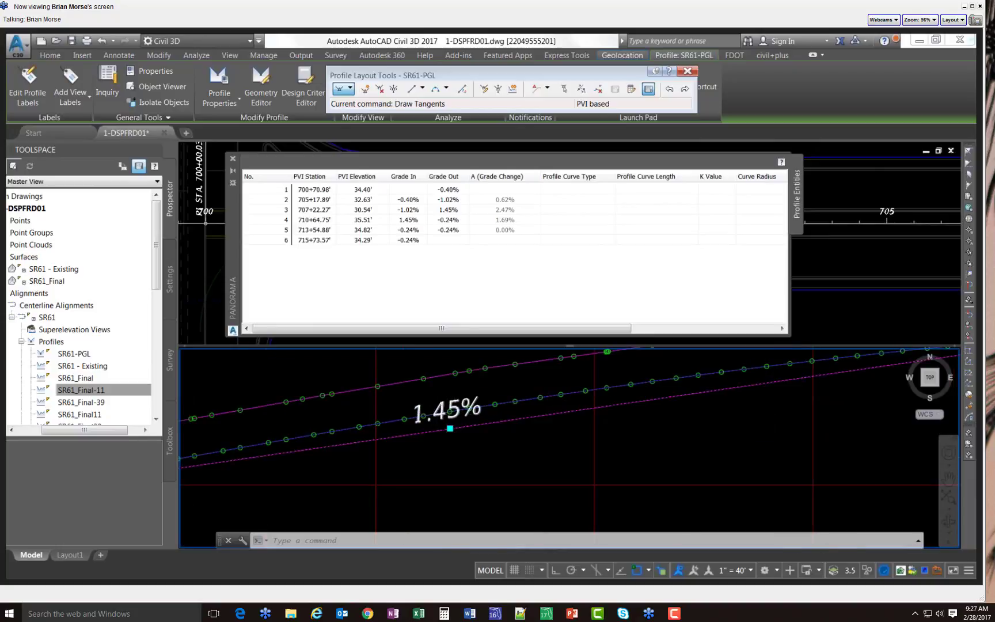
scroll(435, 410, down, 1)
scroll(407, 413, down, 2)
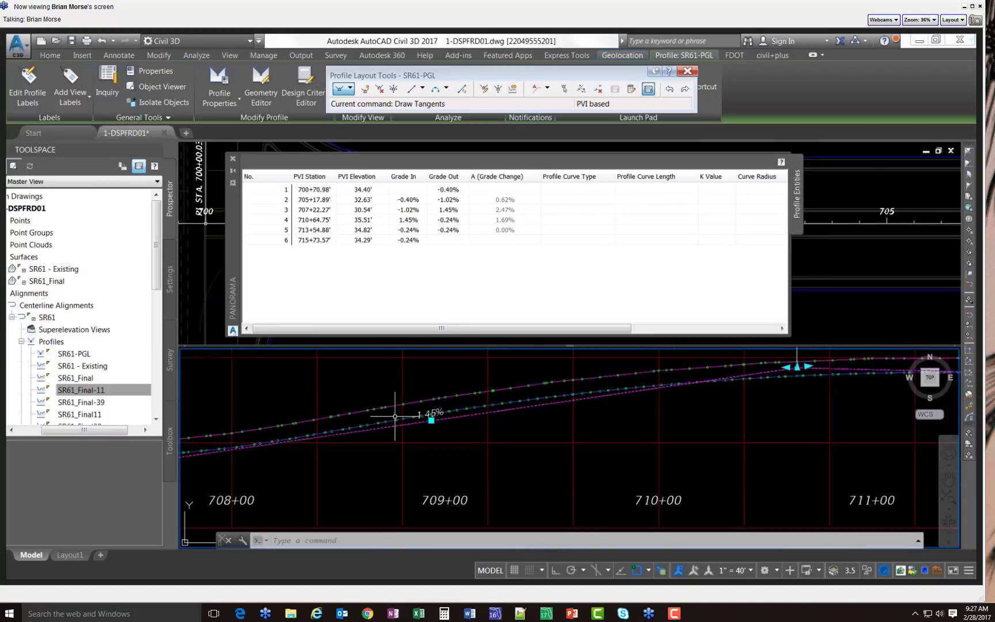
scroll(657, 391, up, 2)
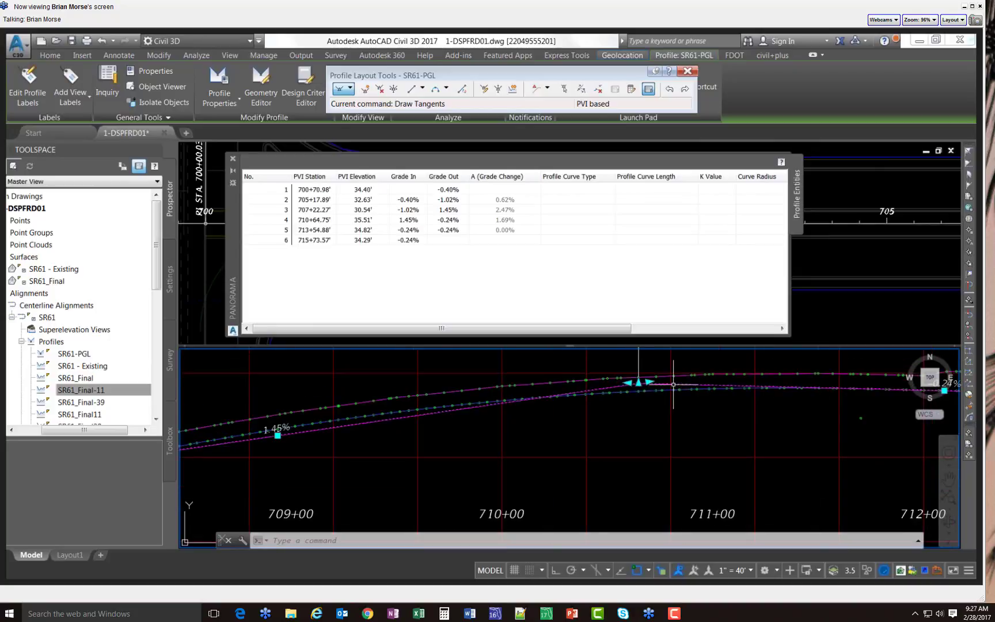
click(628, 382)
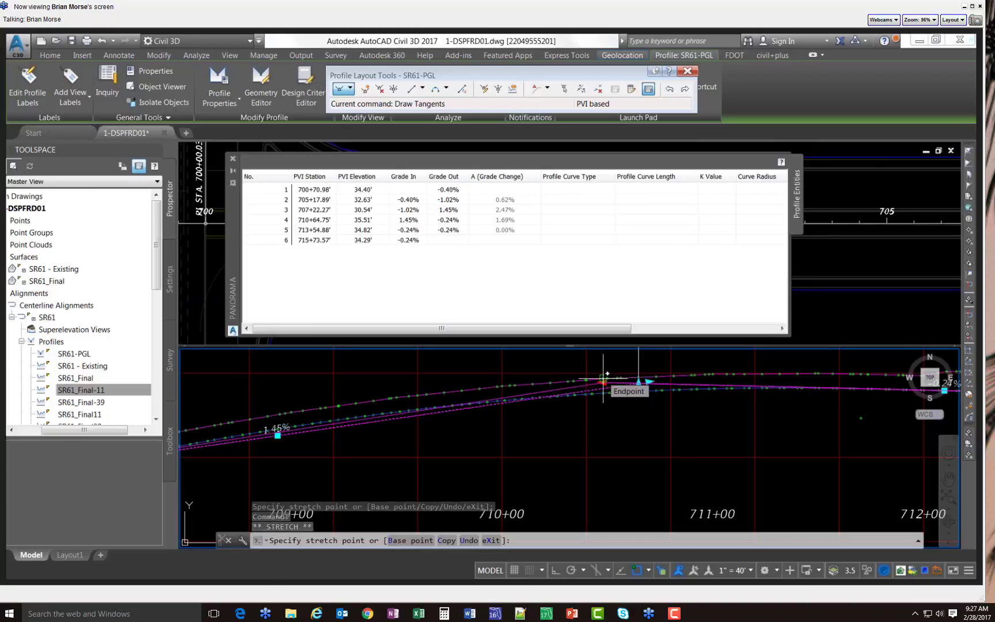
key(F3)
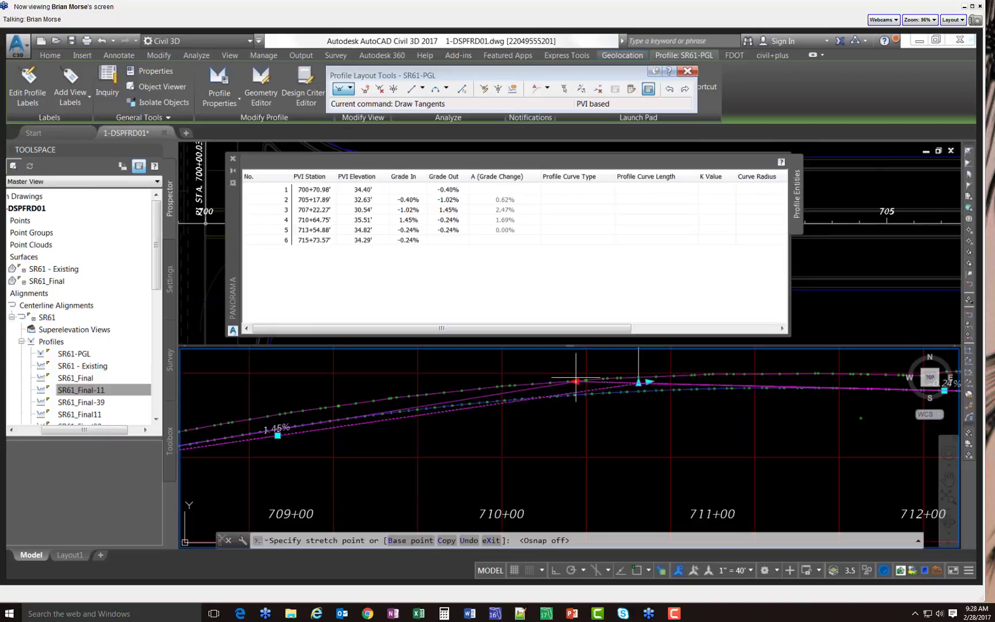
click(576, 382)
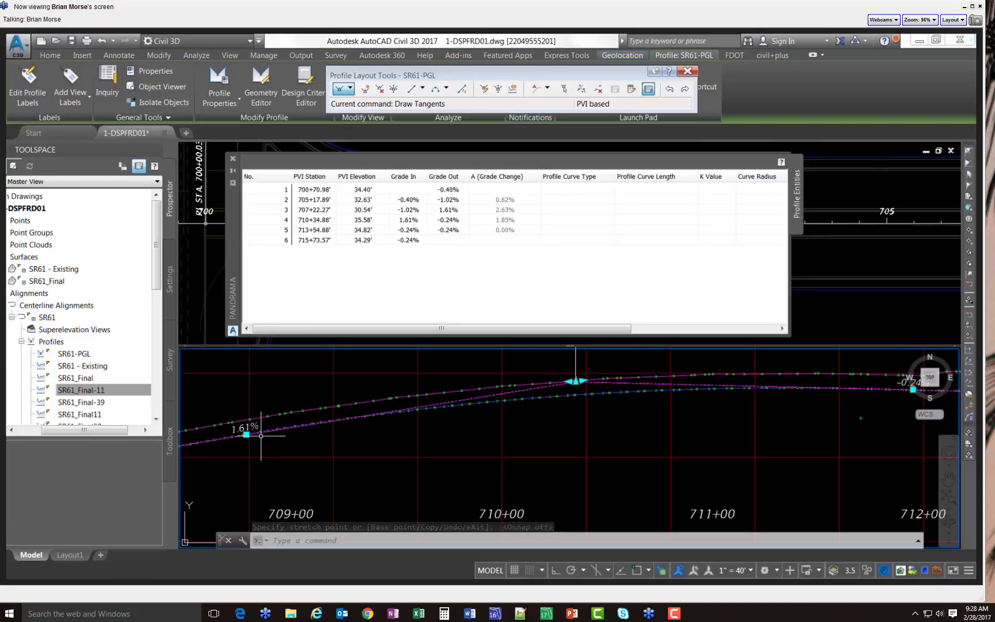
Slide the crest PVI further back along its outgoing tangent to about station 710+27, checking the incoming tangent against the lower surface profile
scroll(246, 430, up, 3)
scroll(248, 431, up, 4)
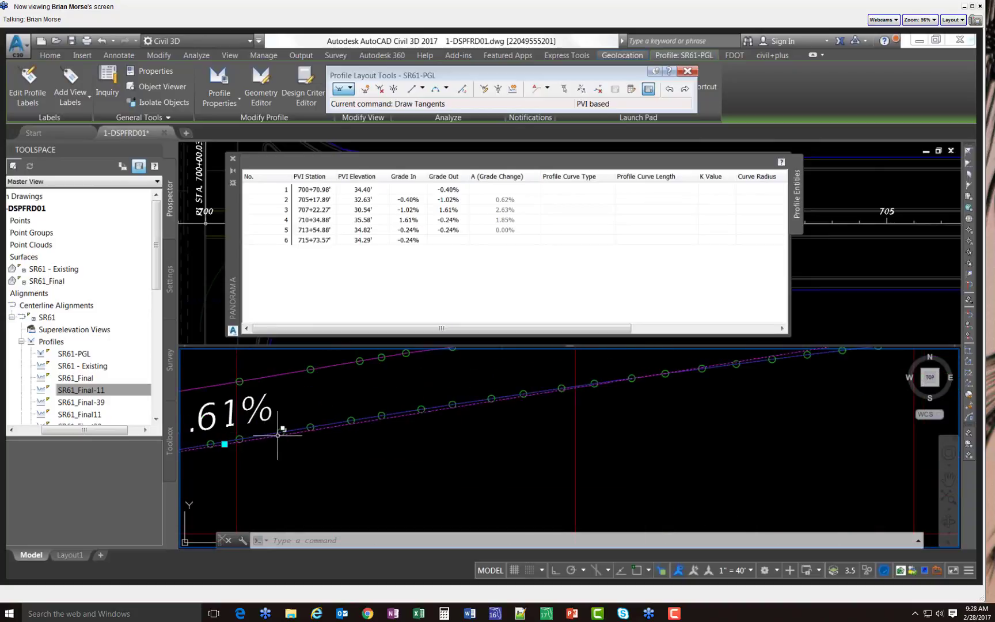
scroll(277, 435, down, 4)
scroll(277, 435, down, 2)
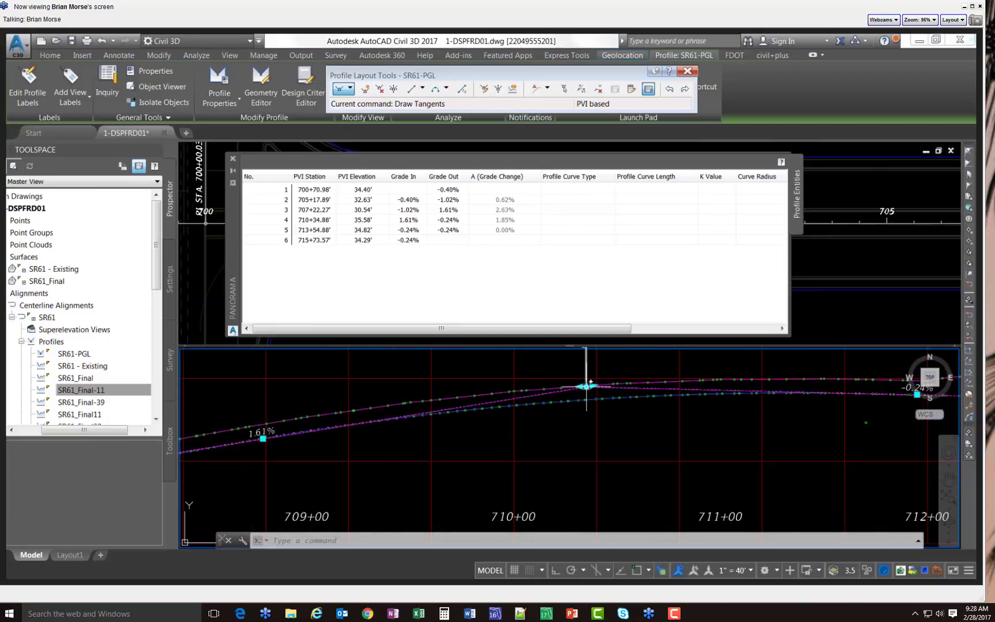
click(584, 384)
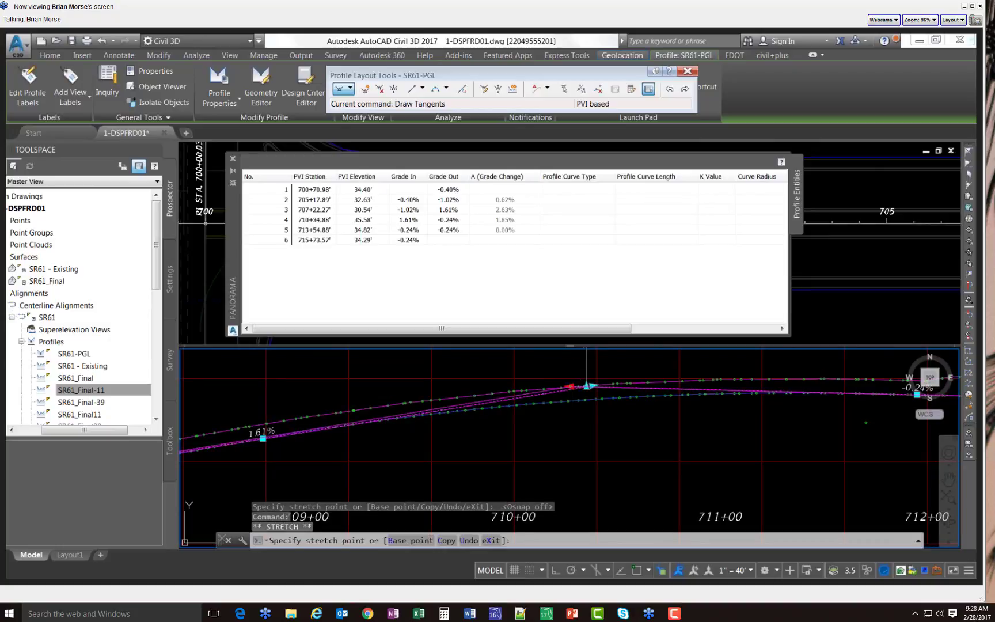
click(569, 386)
scroll(599, 403, down, 3)
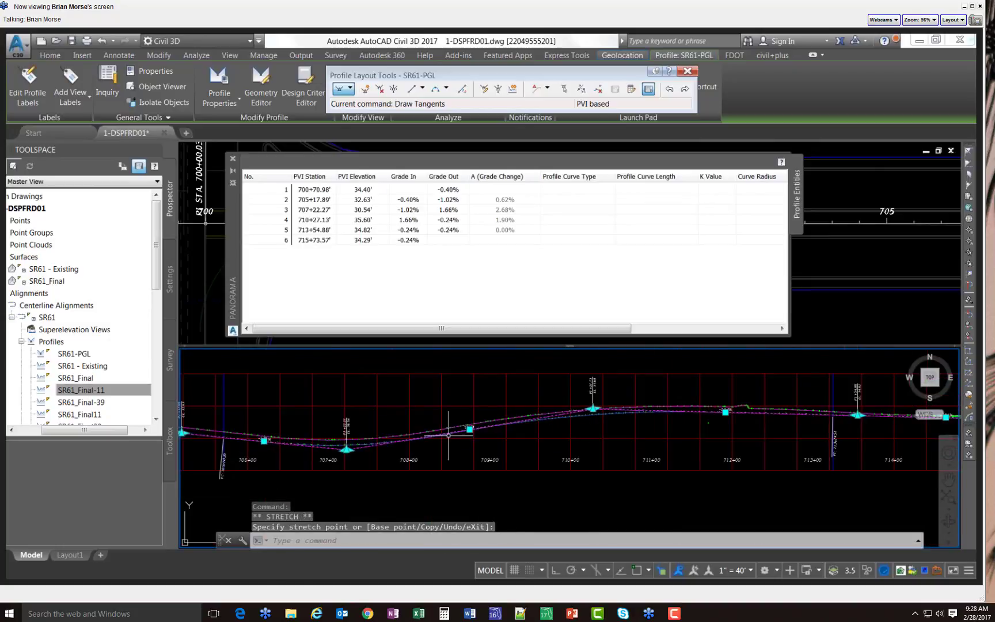
scroll(381, 450, up, 3)
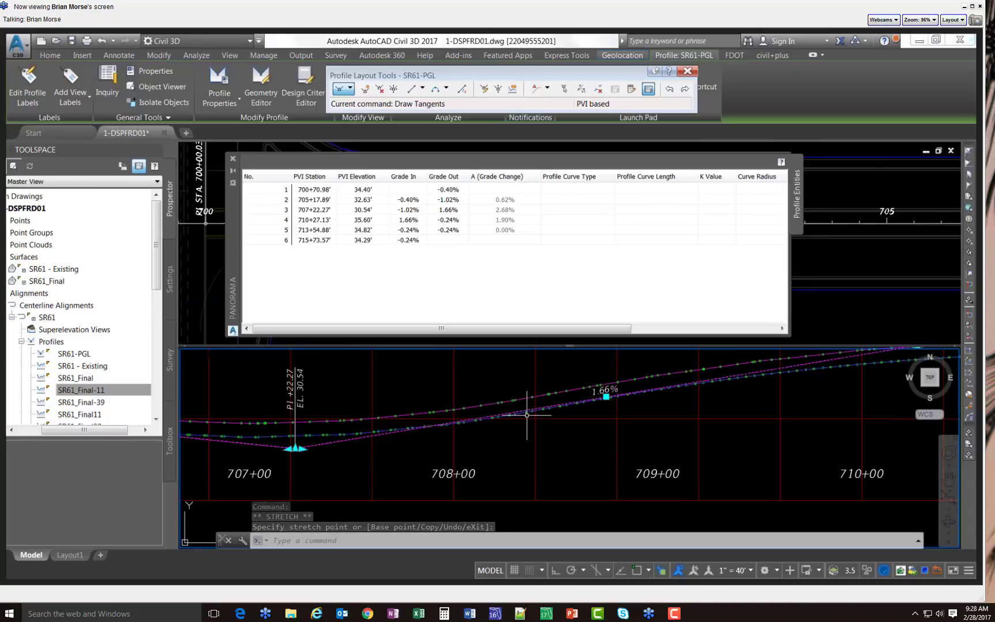
Move the low-point PVI of the SR61-PGL profile to about station 707+31, elevation 30.45, so its tangents better follow the blue profile
scroll(527, 415, up, 5)
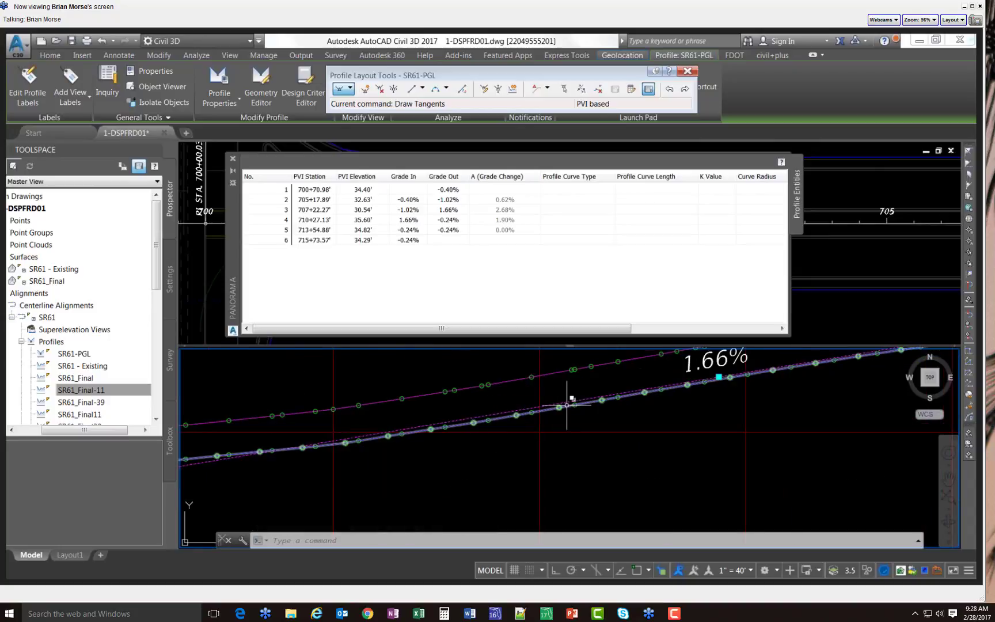
scroll(547, 415, down, 4)
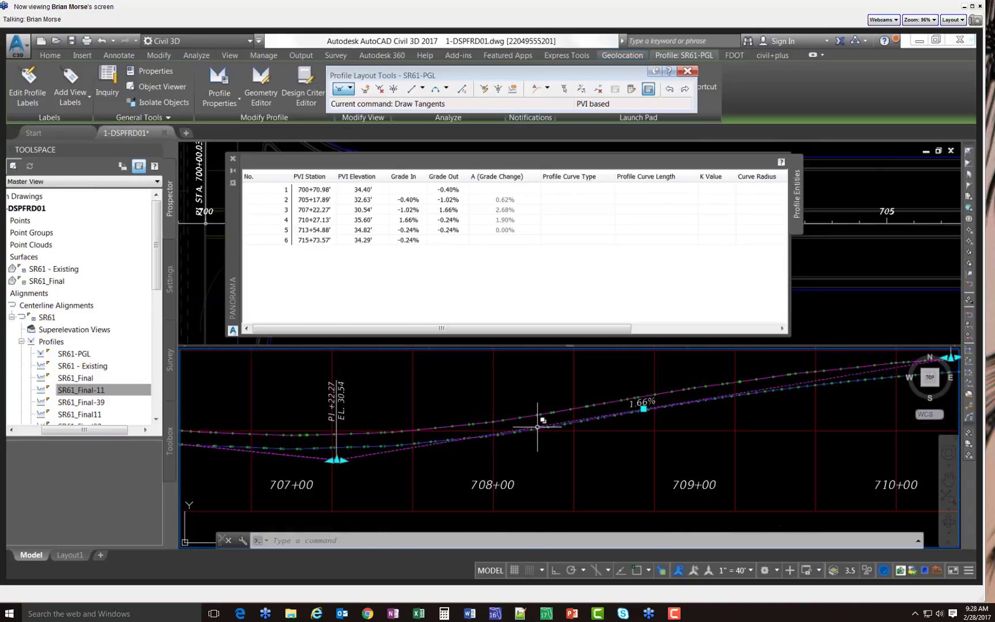
scroll(538, 427, up, 3)
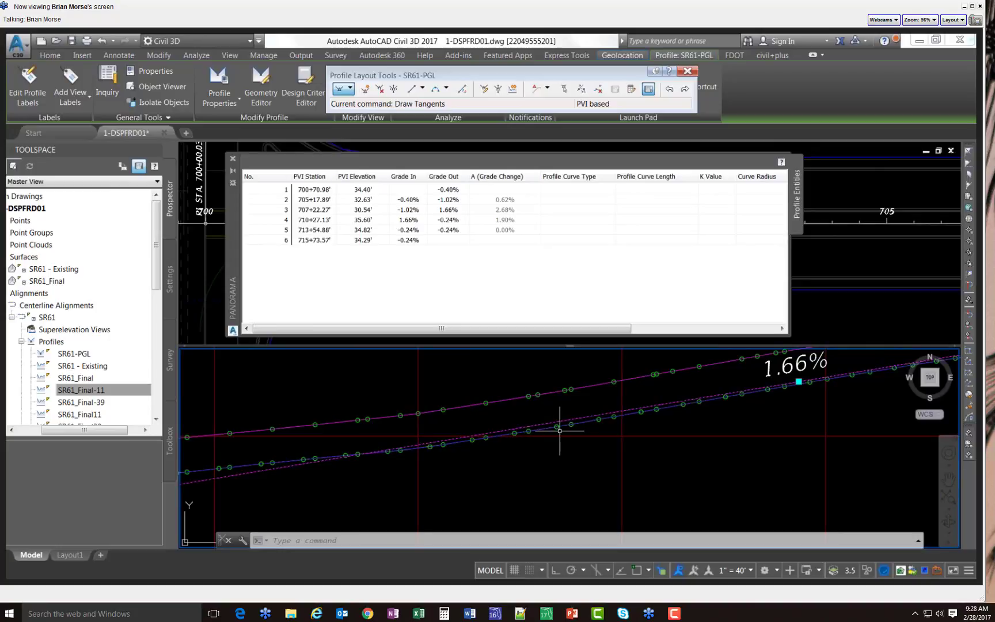
scroll(633, 439, down, 2)
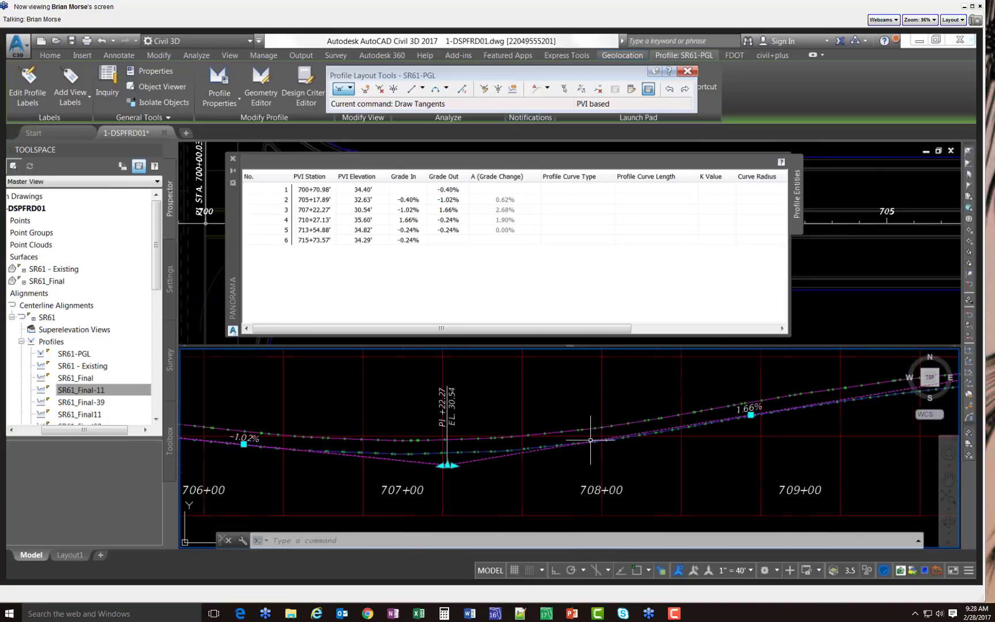
scroll(455, 460, up, 3)
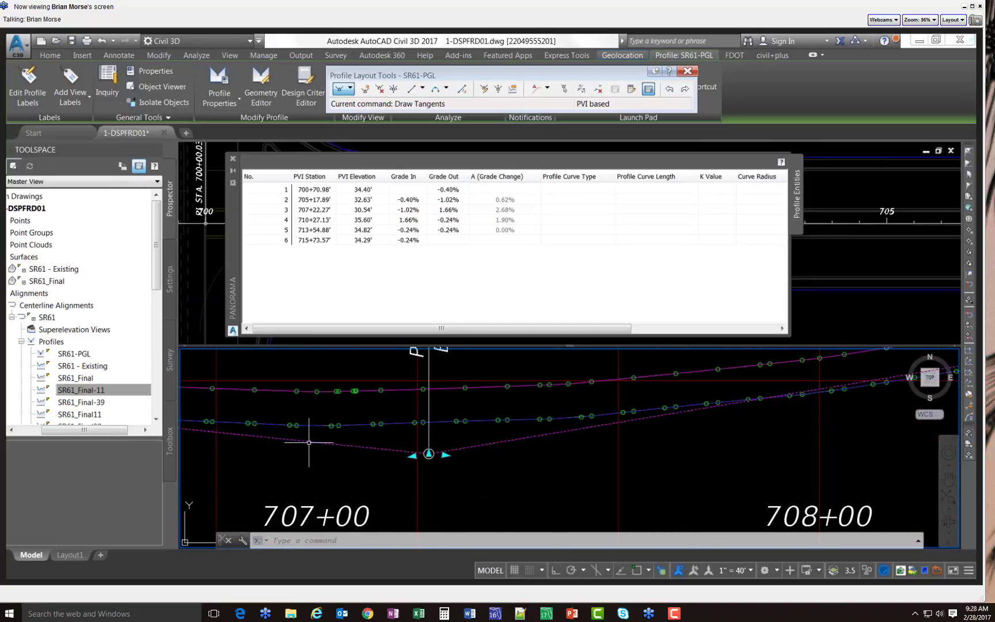
scroll(521, 469, down, 3)
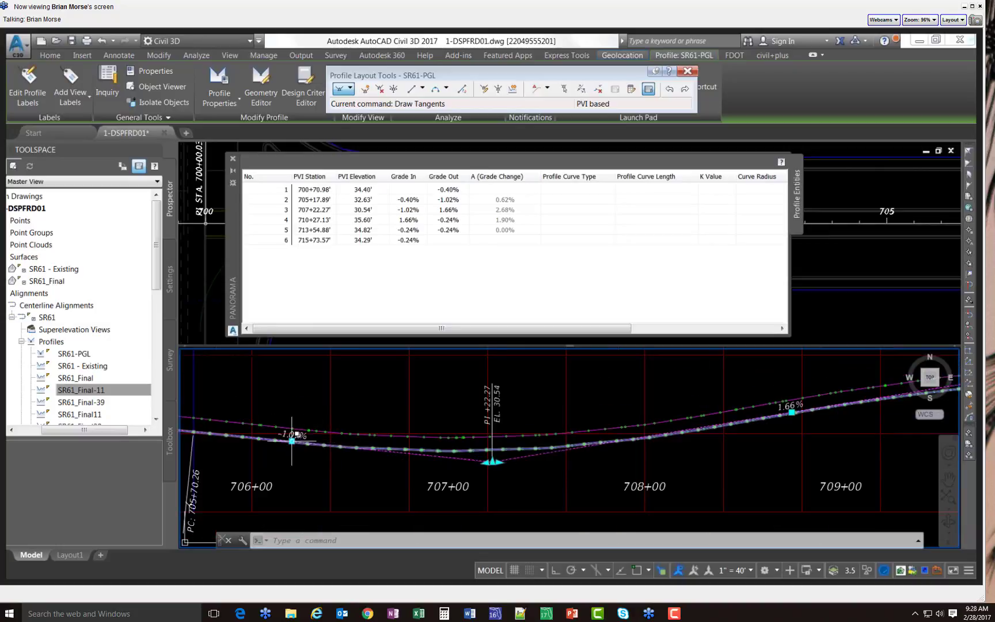
click(492, 461)
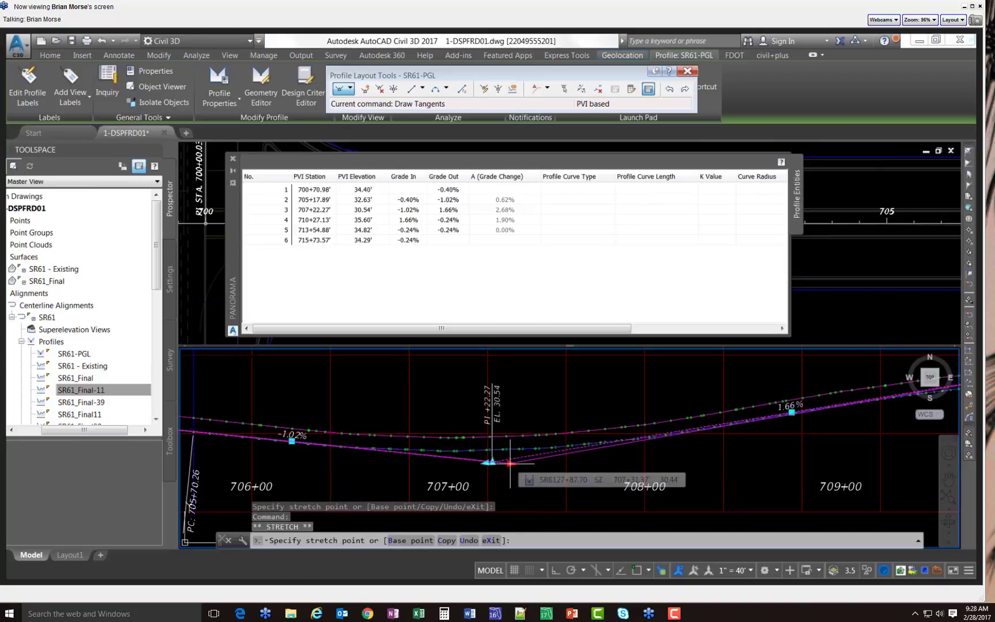
click(510, 462)
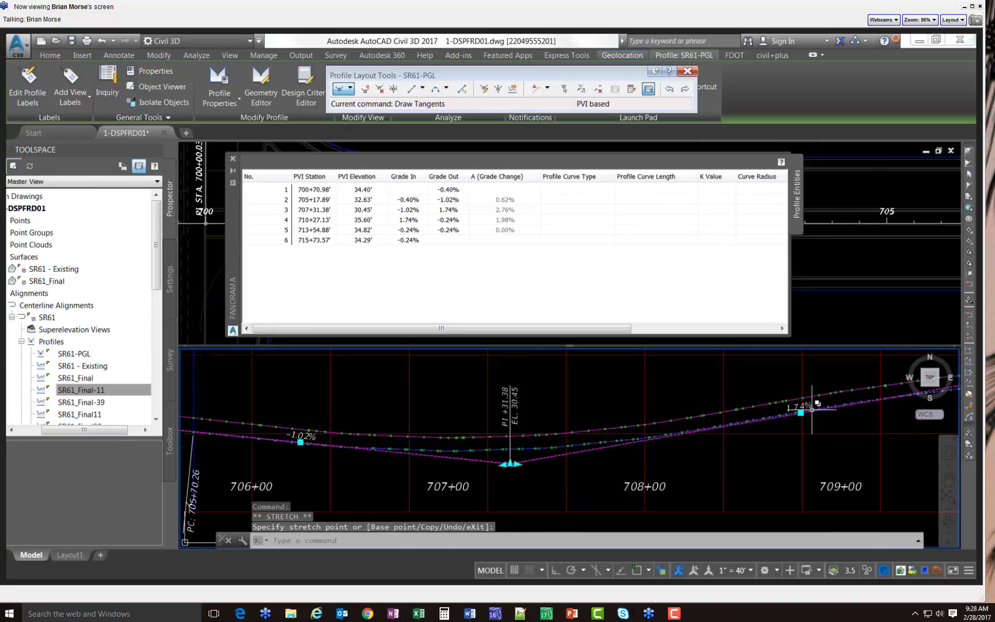
scroll(812, 408, up, 5)
scroll(812, 409, down, 2)
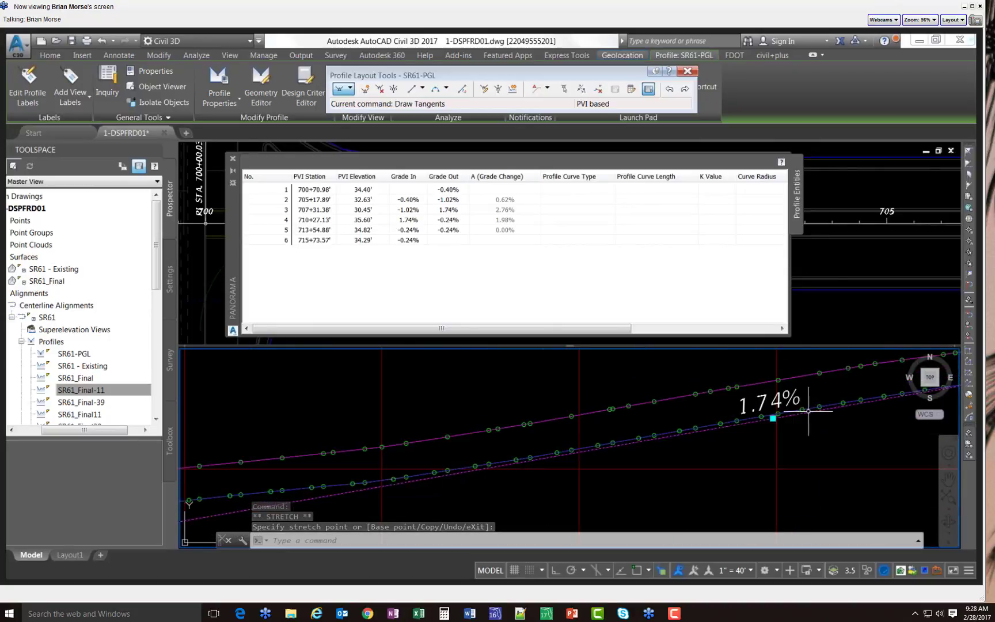
scroll(715, 415, down, 3)
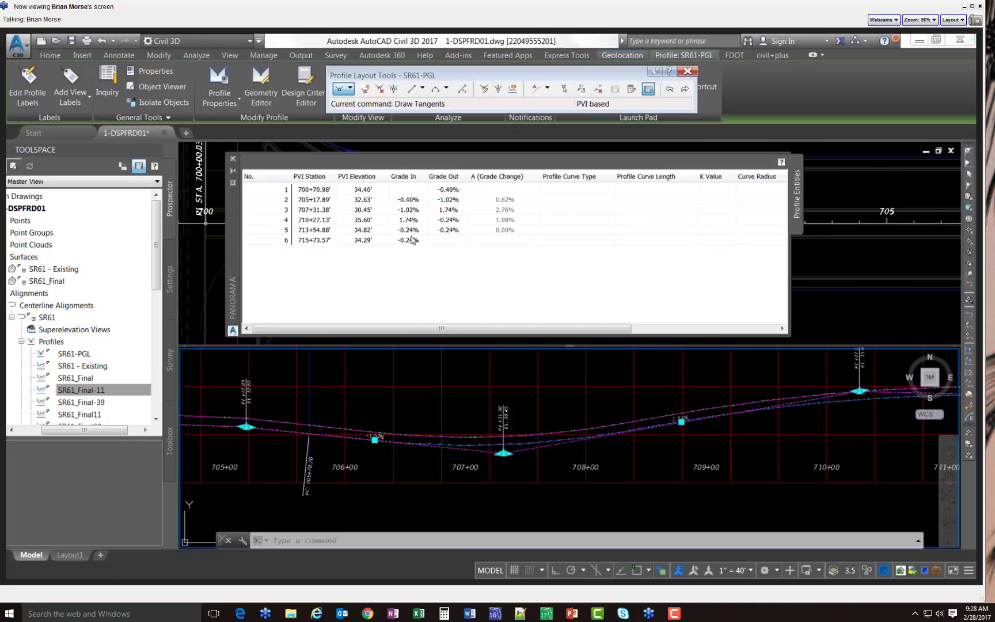
Close the profile entities table and save the drawing
click(233, 159)
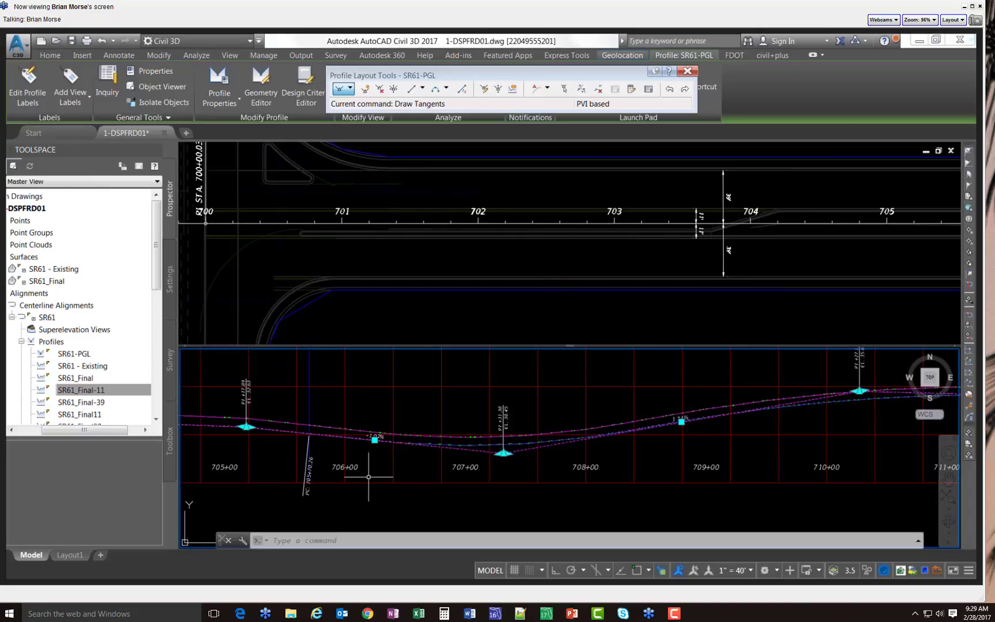
key(Escape)
key(Escape)
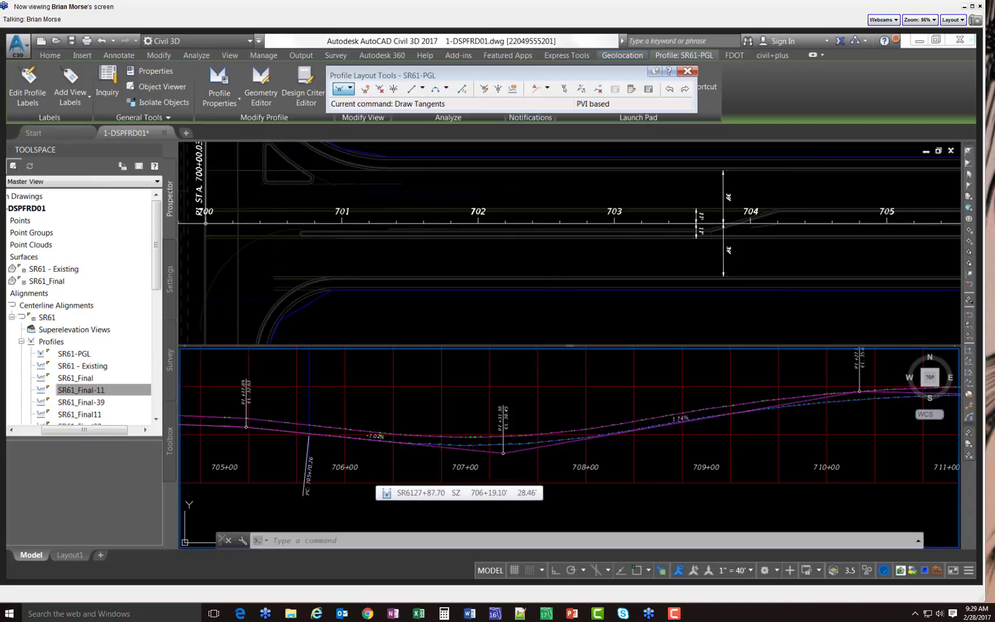
key(ctrl+s)
Start a best-fit free vertical curve between the -1.02% and 1.74% tangents, taking its input points by clicking on the screen
click(447, 90)
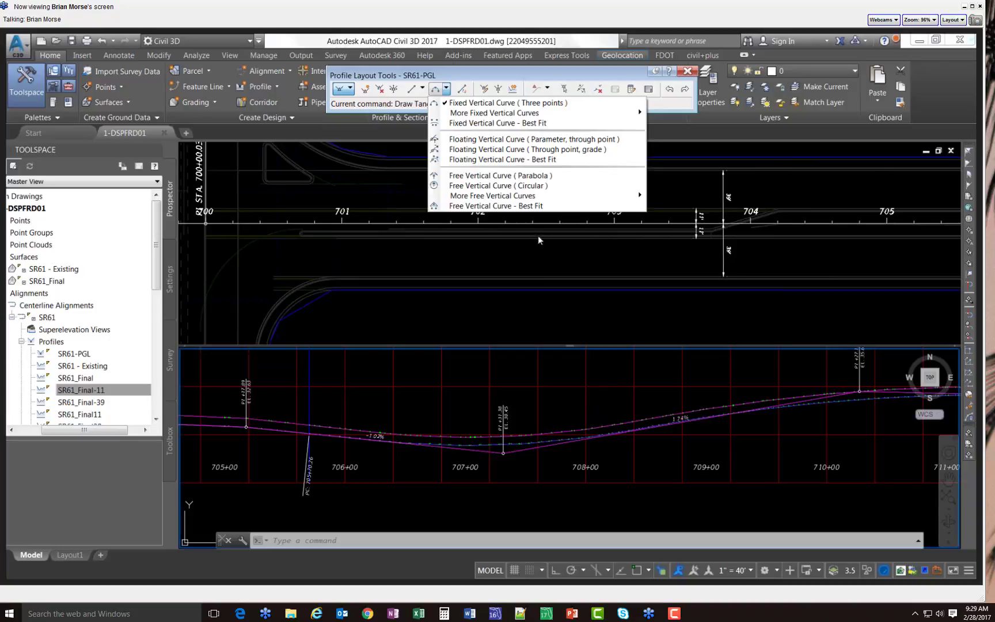
mouse_move(487, 115)
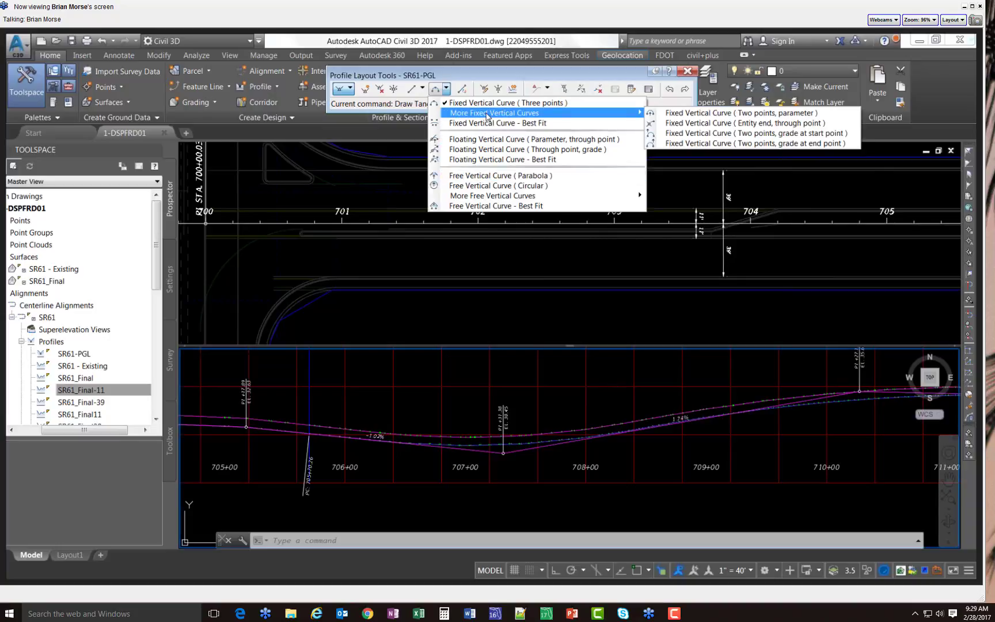
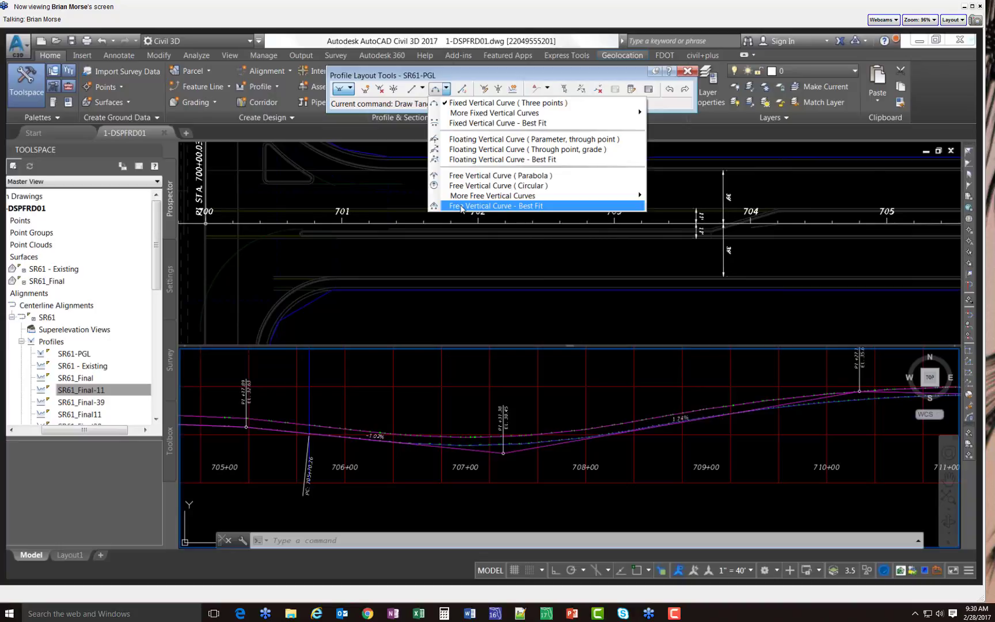
click(462, 207)
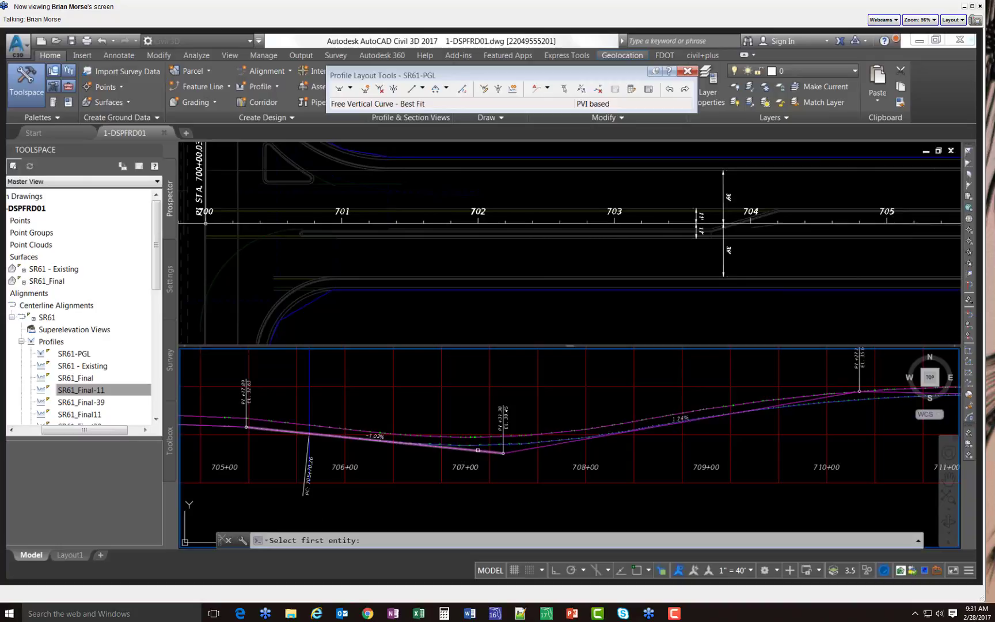
click(478, 450)
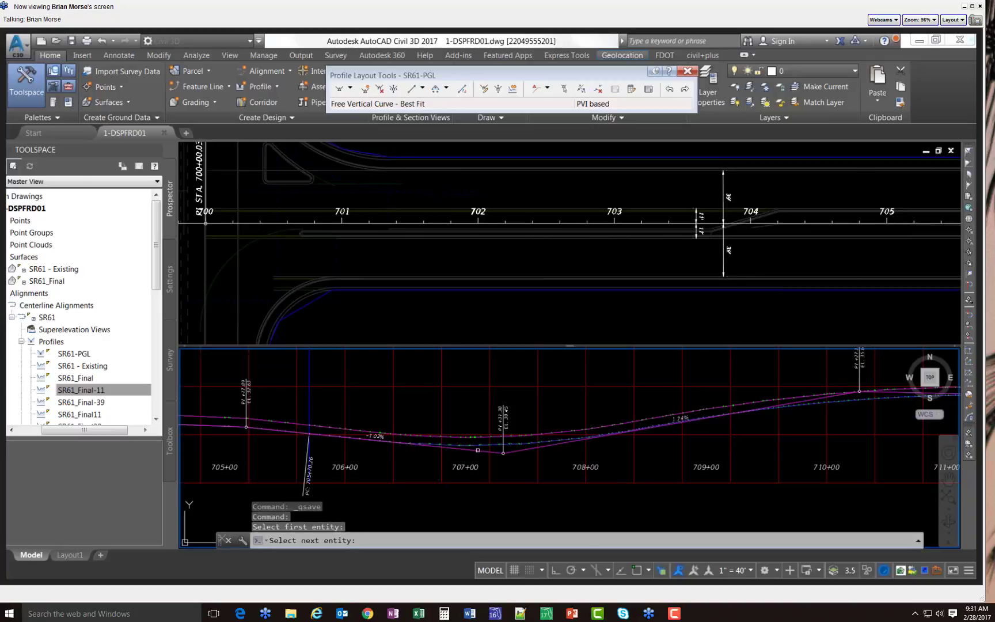
click(528, 449)
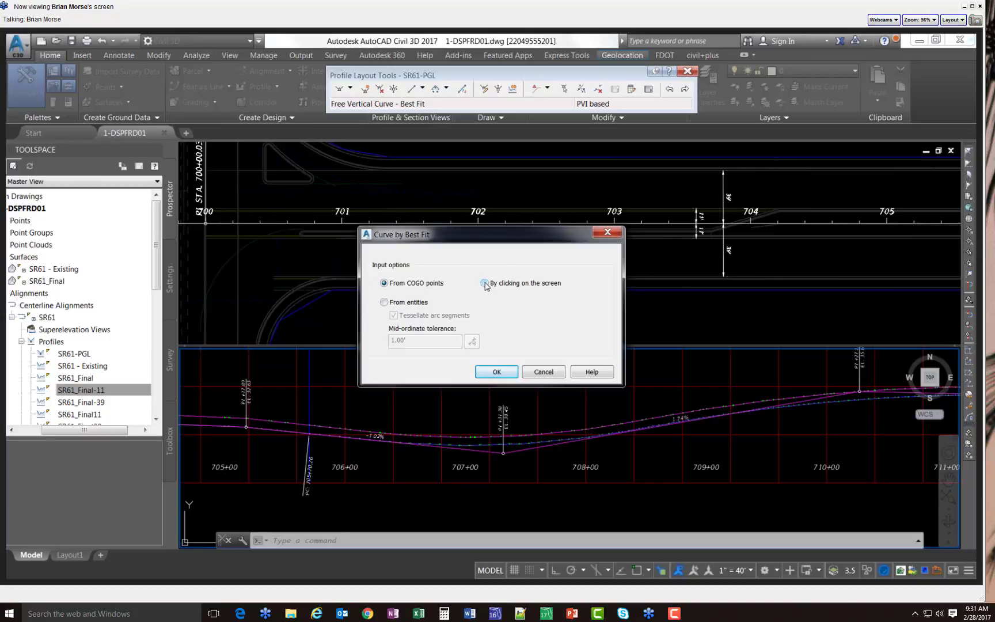
click(486, 283)
click(496, 372)
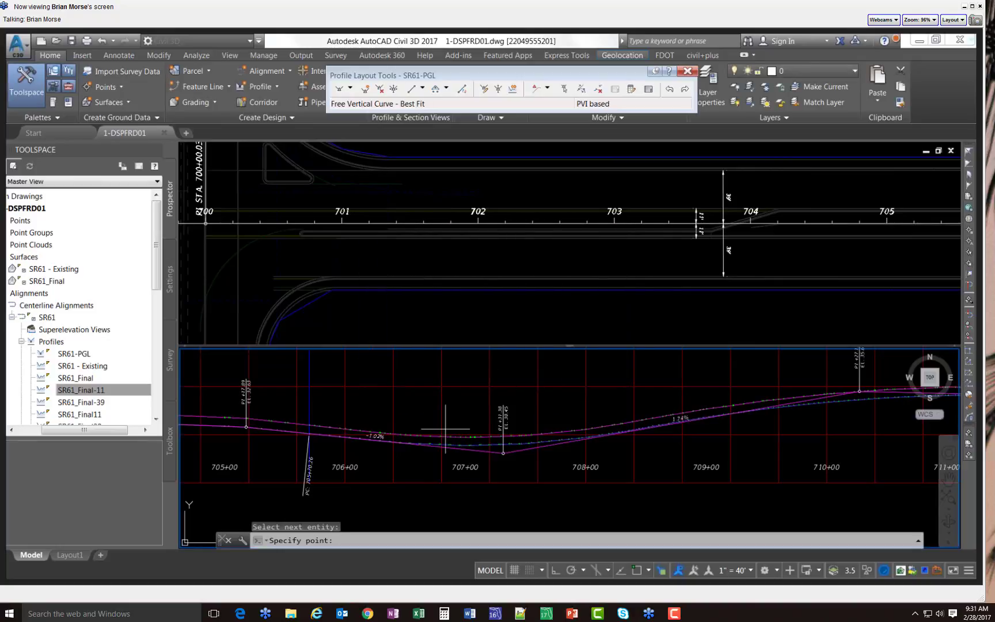
Turn on object snap and place the first three best-fit points on the blue profile at about stations 706+53, 706+71 and 706+96
scroll(419, 448, up, 5)
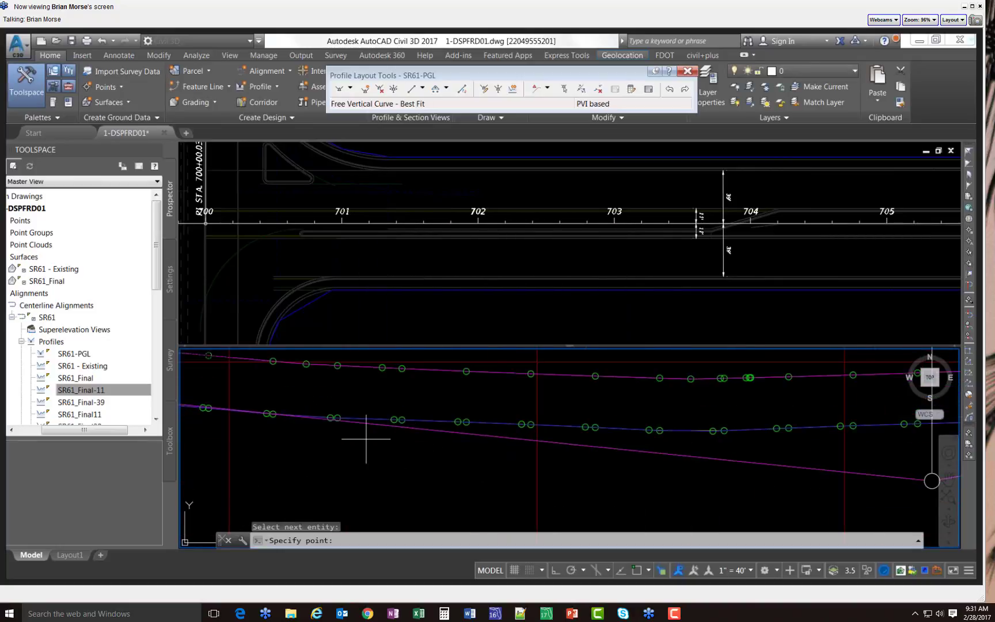
scroll(362, 422, down, 2)
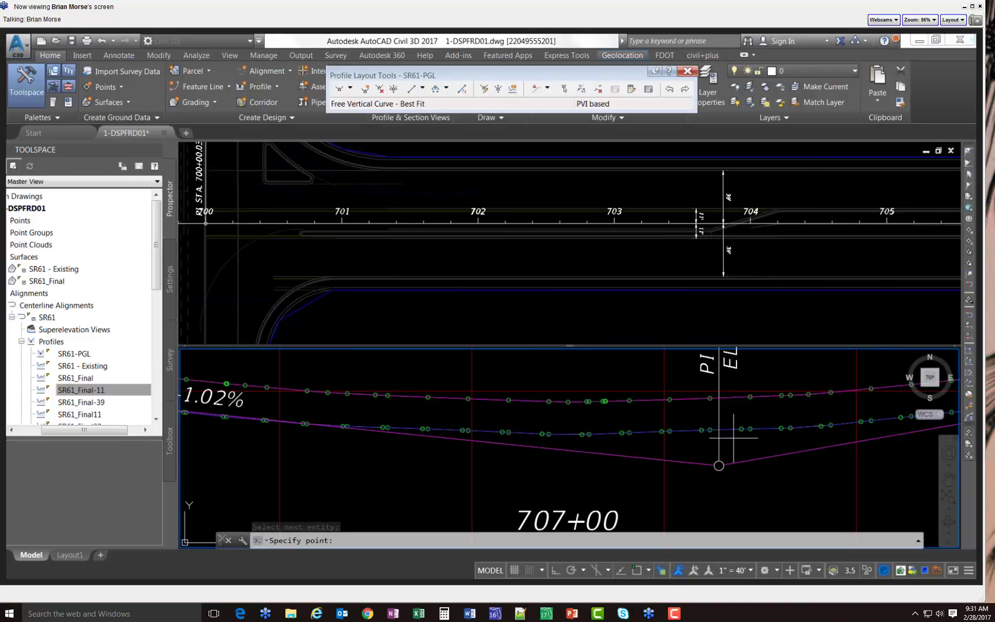
scroll(437, 446, down, 4)
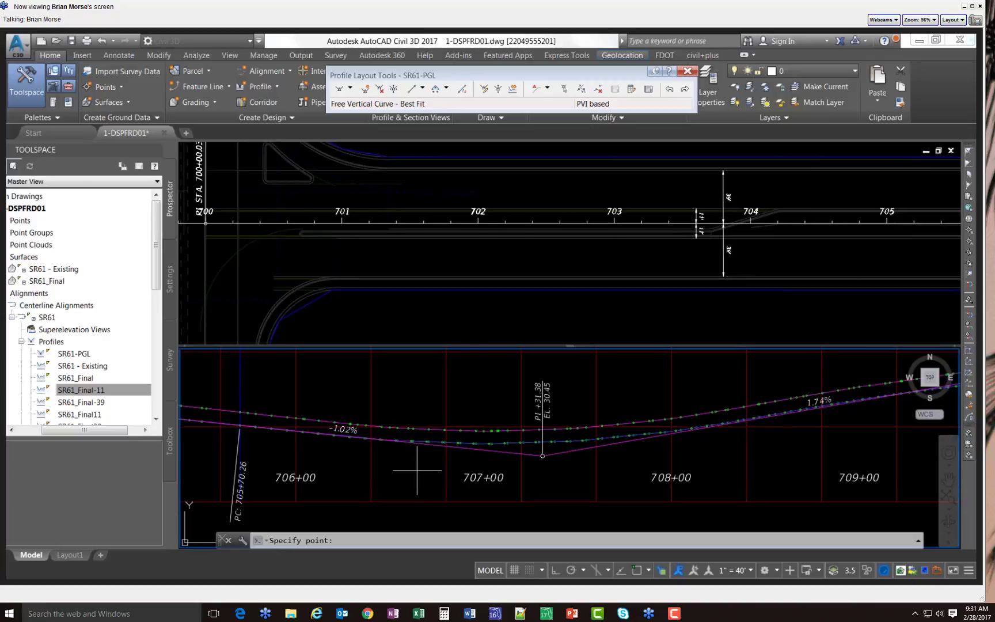
key(F3)
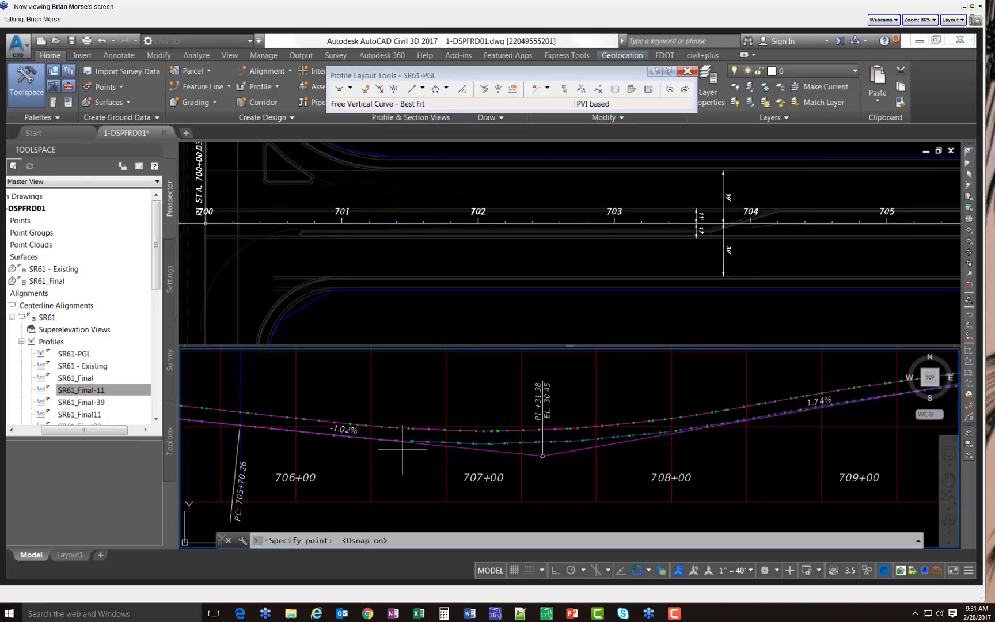
scroll(399, 439, up, 2)
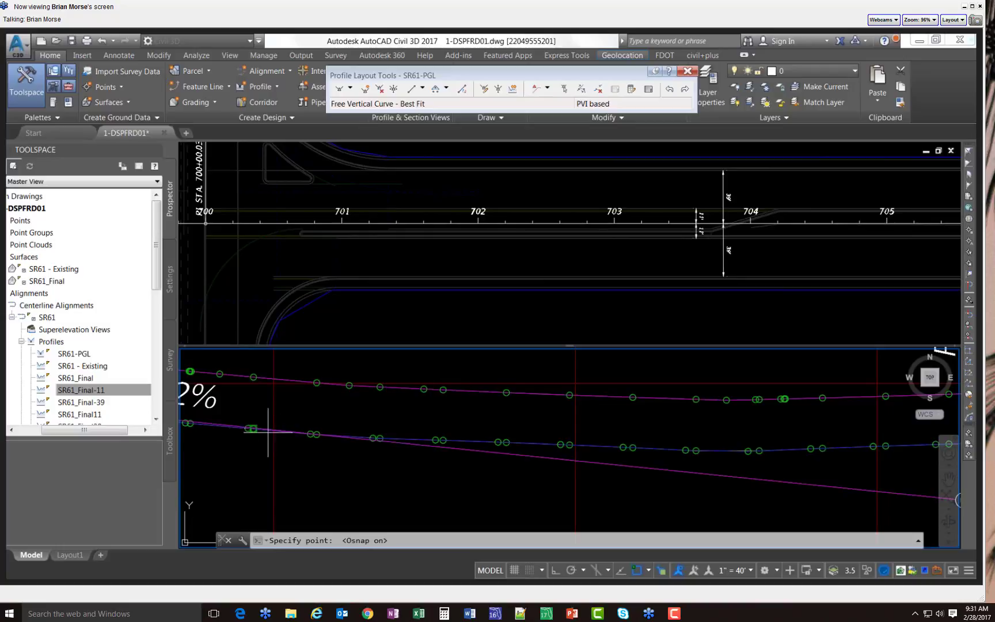
click(375, 438)
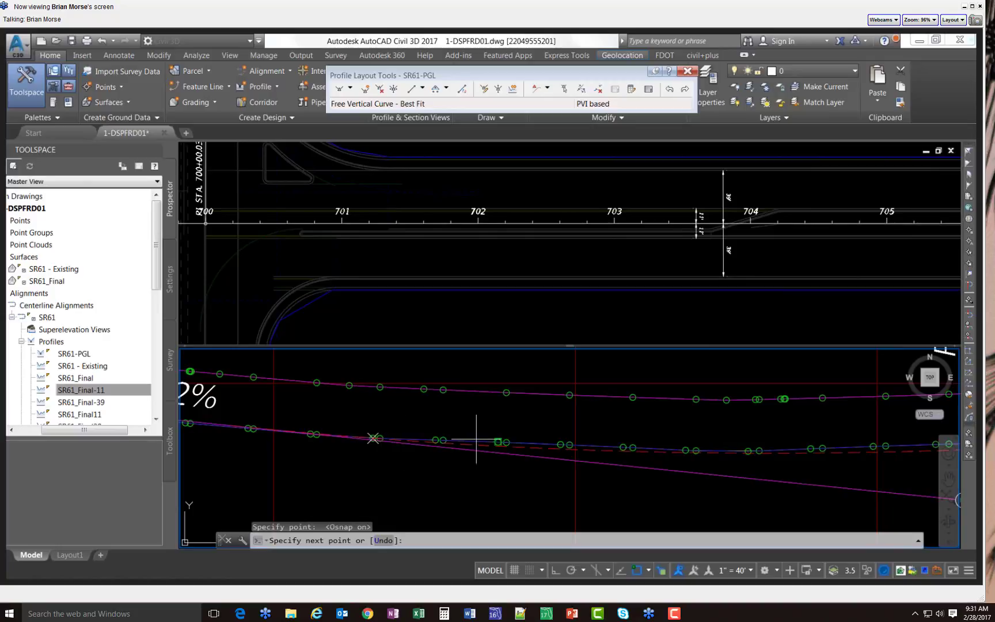
click(505, 442)
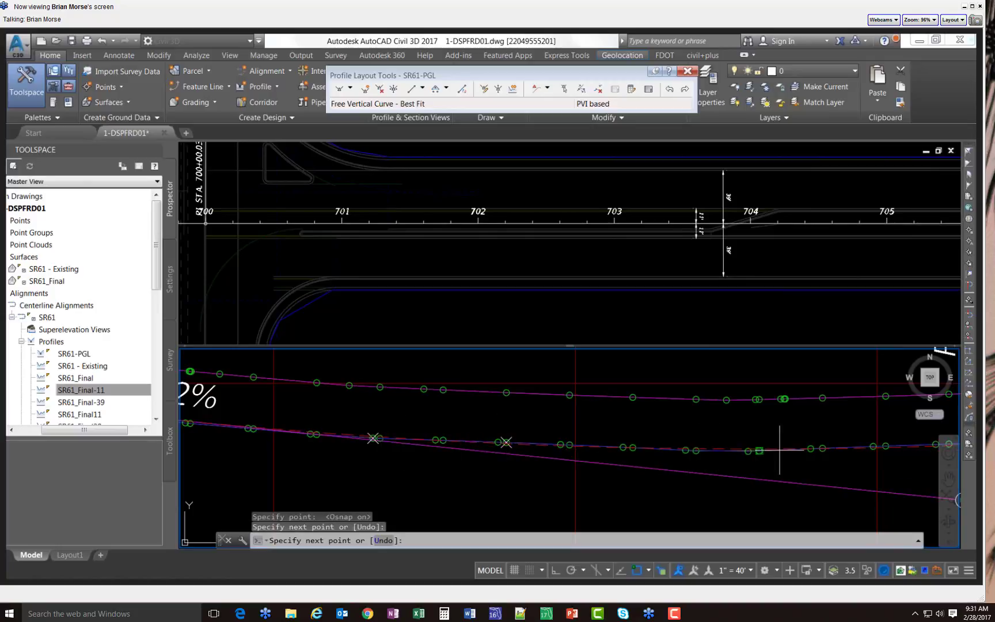
click(695, 451)
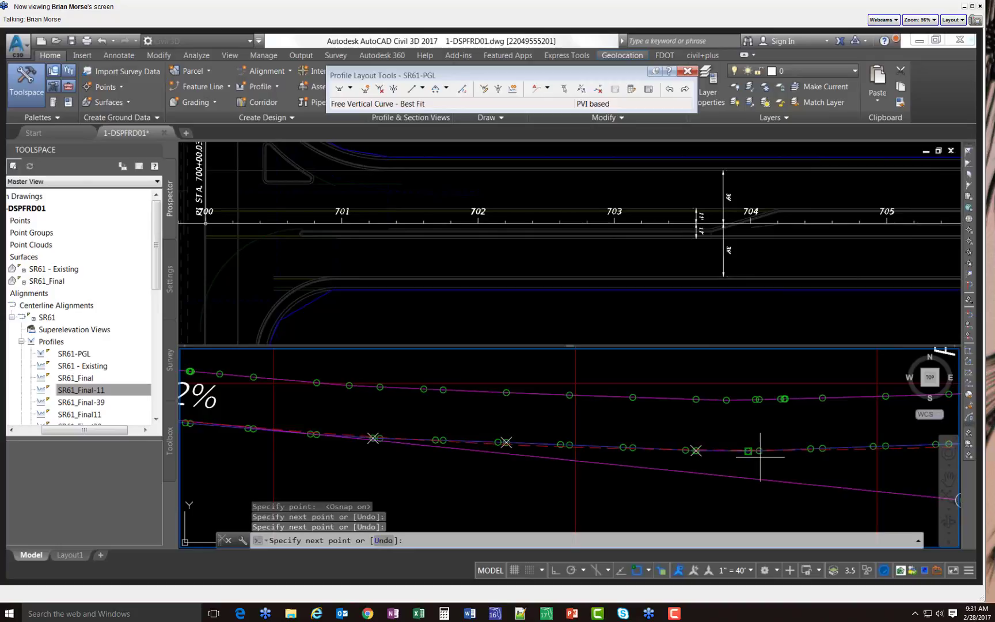
Continue snapping best-fit points along the blue profile from about station 707+19 to 707+63, past the PVI
scroll(556, 453, down, 4)
scroll(655, 453, up, 6)
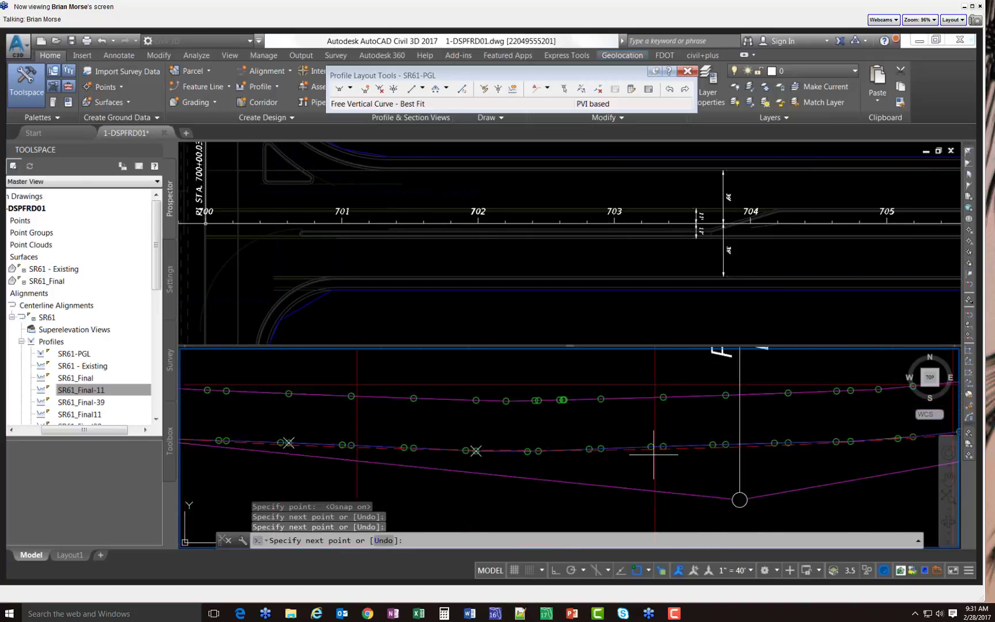
click(647, 442)
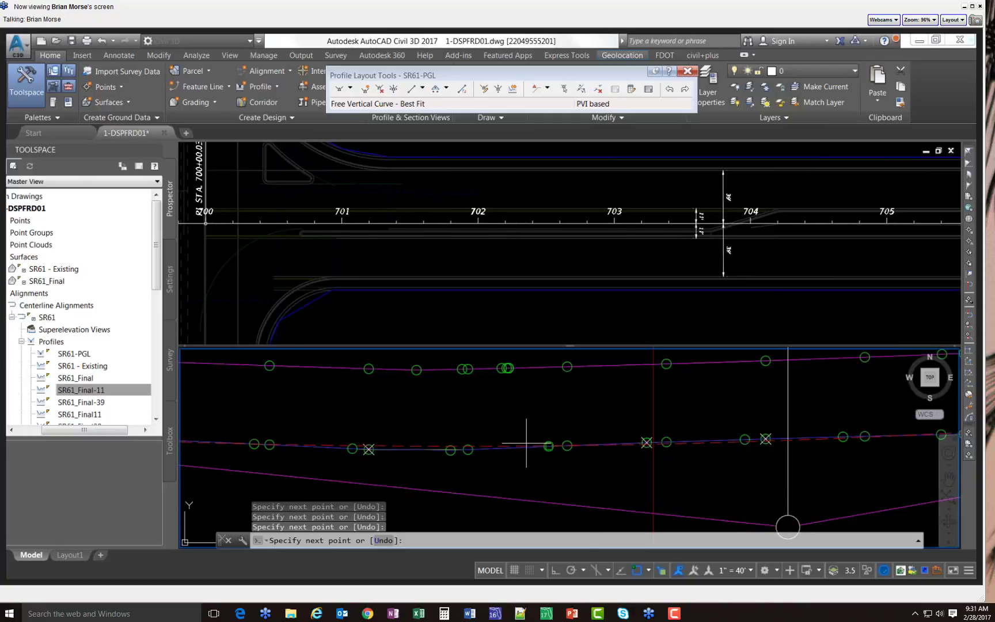
scroll(644, 450, down, 3)
scroll(661, 435, up, 4)
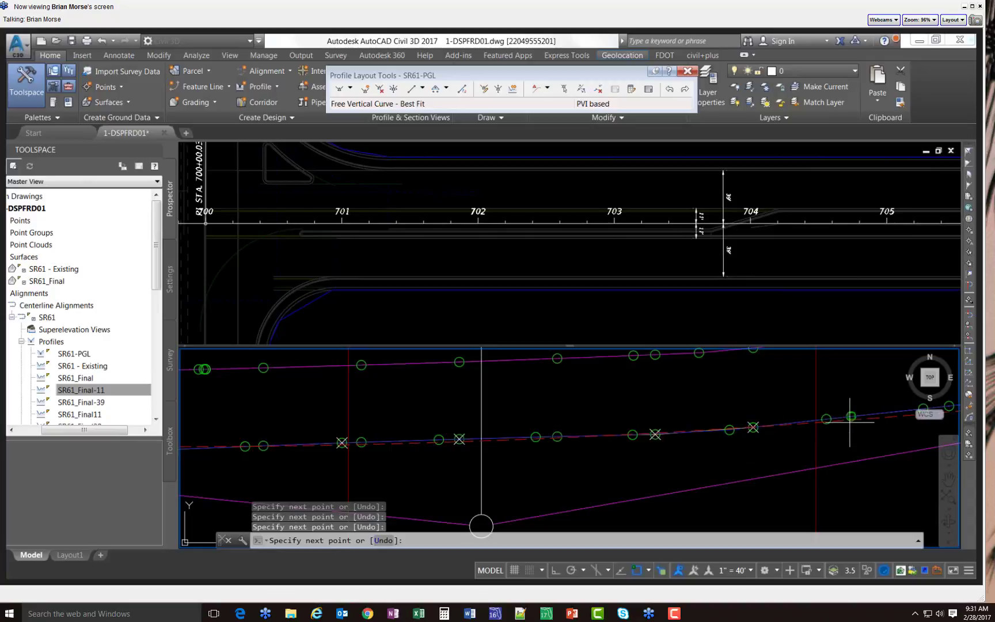
scroll(582, 444, down, 2)
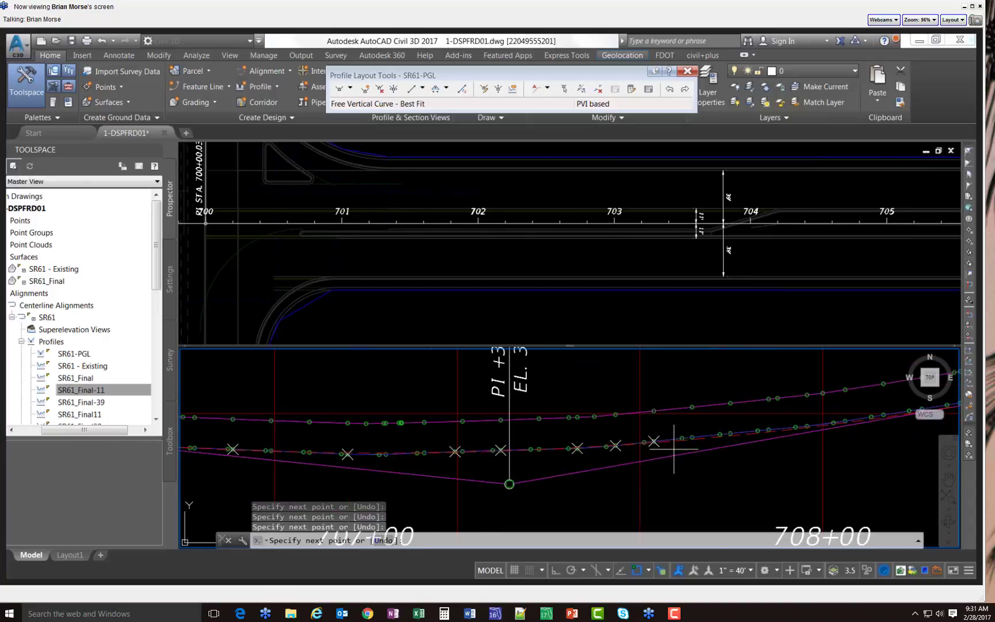
scroll(740, 428, up, 3)
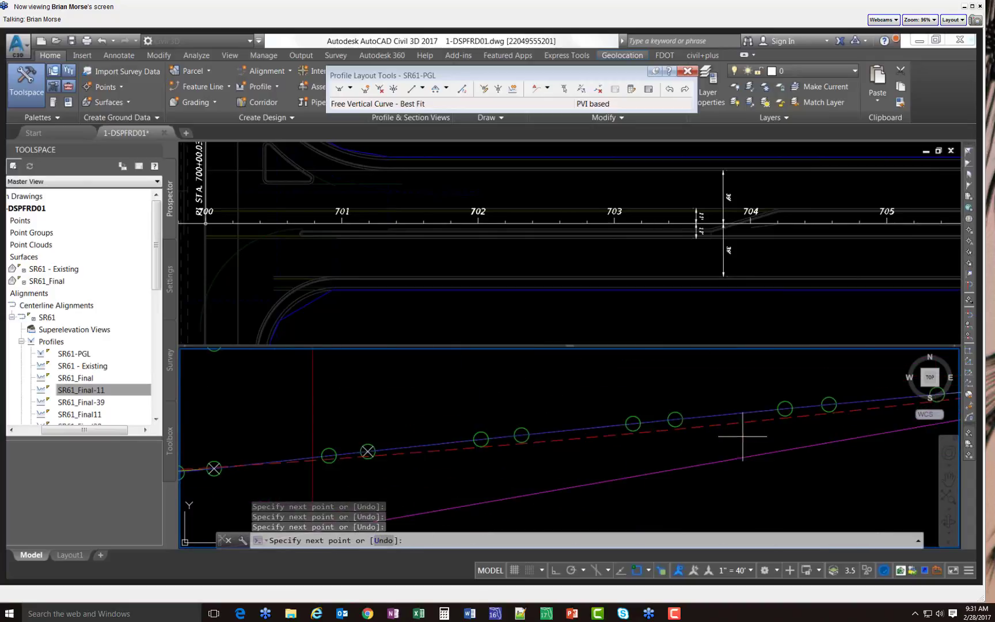
Snap the remaining best-fit points along the blue profile to just past station 708+00 and finish picking to generate the curve's regression data
click(828, 404)
scroll(701, 441, down, 3)
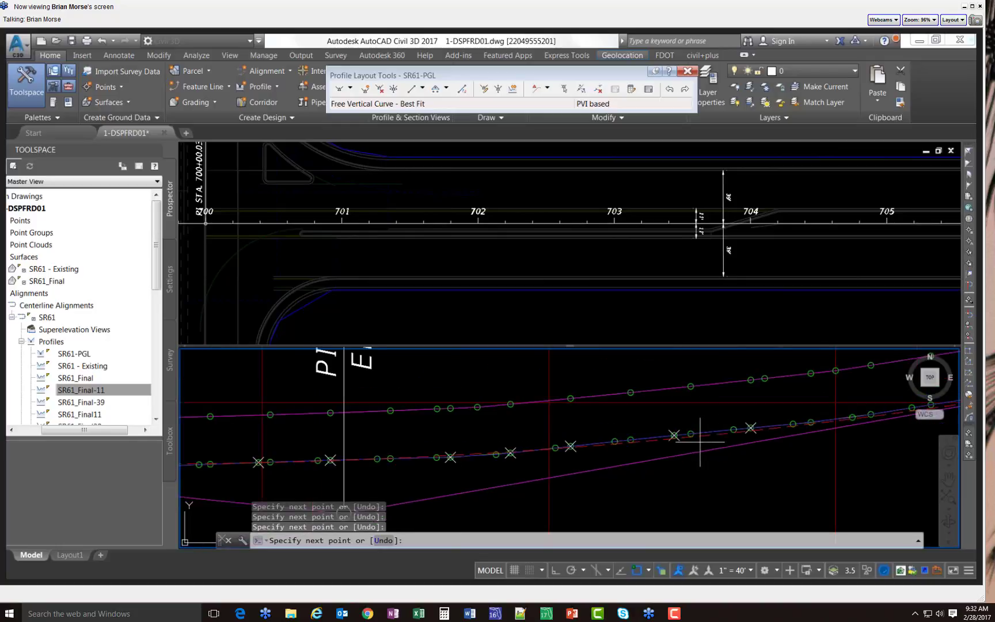
click(811, 422)
click(870, 414)
scroll(790, 448, down, 2)
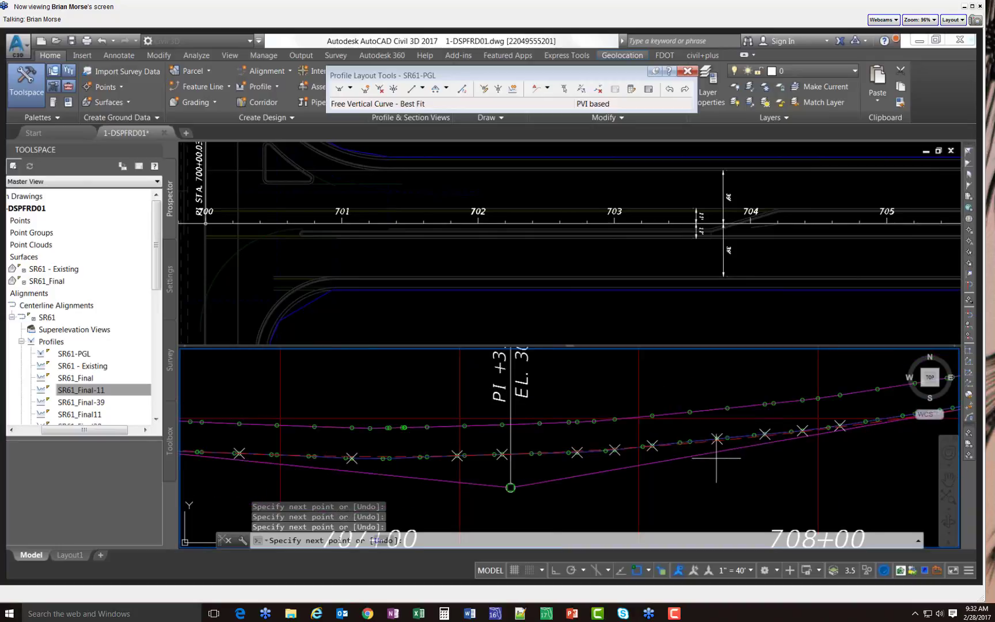
key(Return)
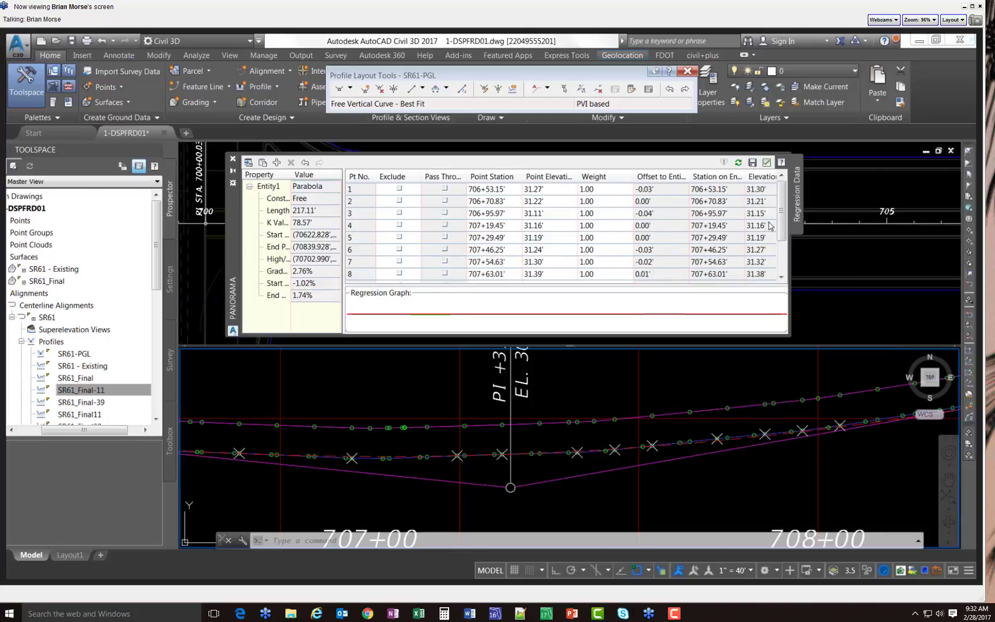
Exclude points 10 and 9, at stations 707+88.16 and 707+77.47, from the best-fit curve regression
drag(783, 232, 778, 268)
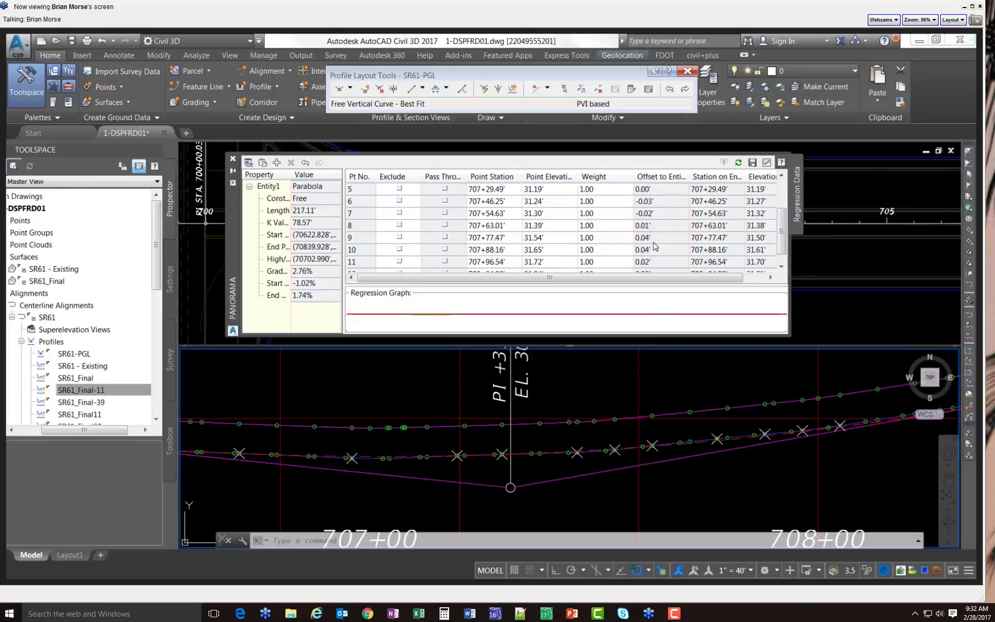
click(400, 249)
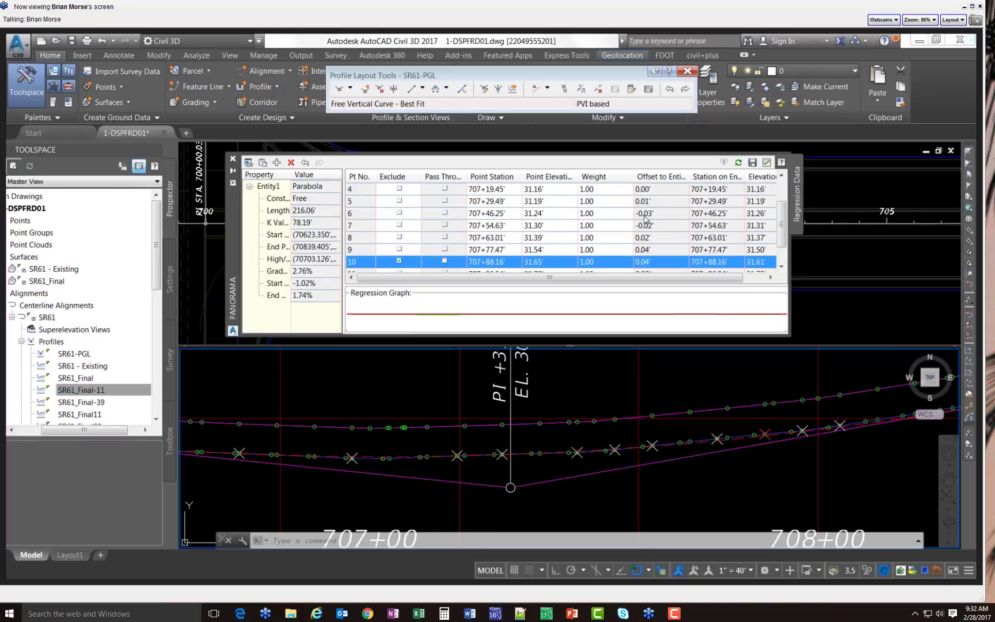
click(399, 249)
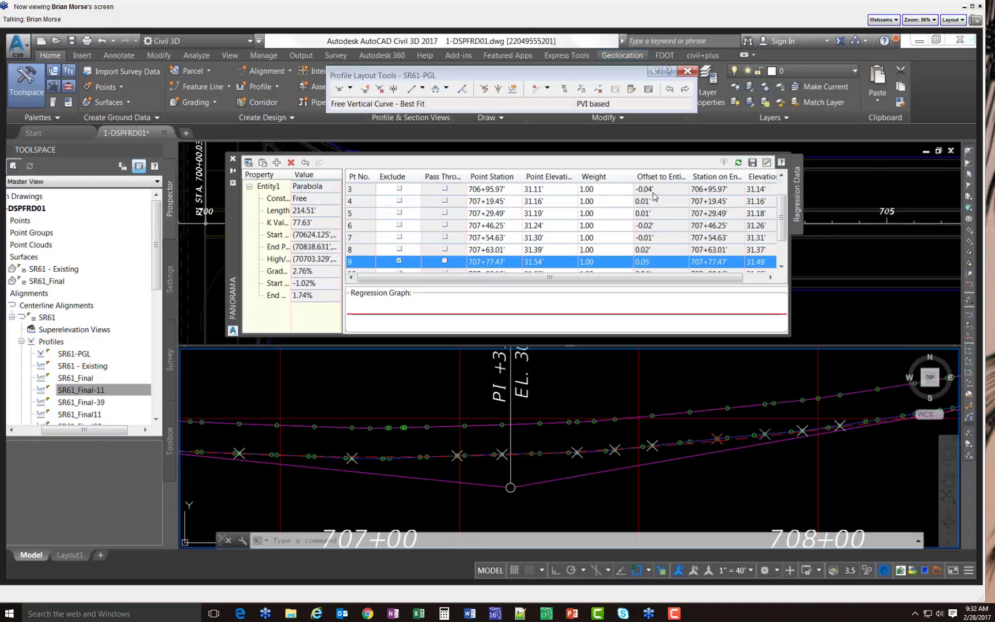
scroll(781, 223, down, 1)
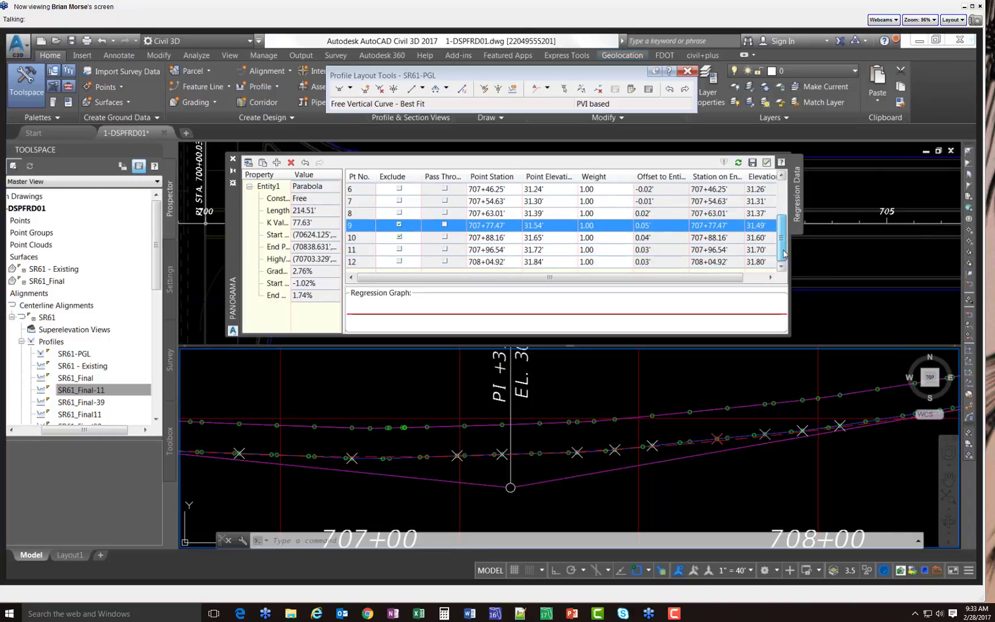
drag(784, 224, 787, 187)
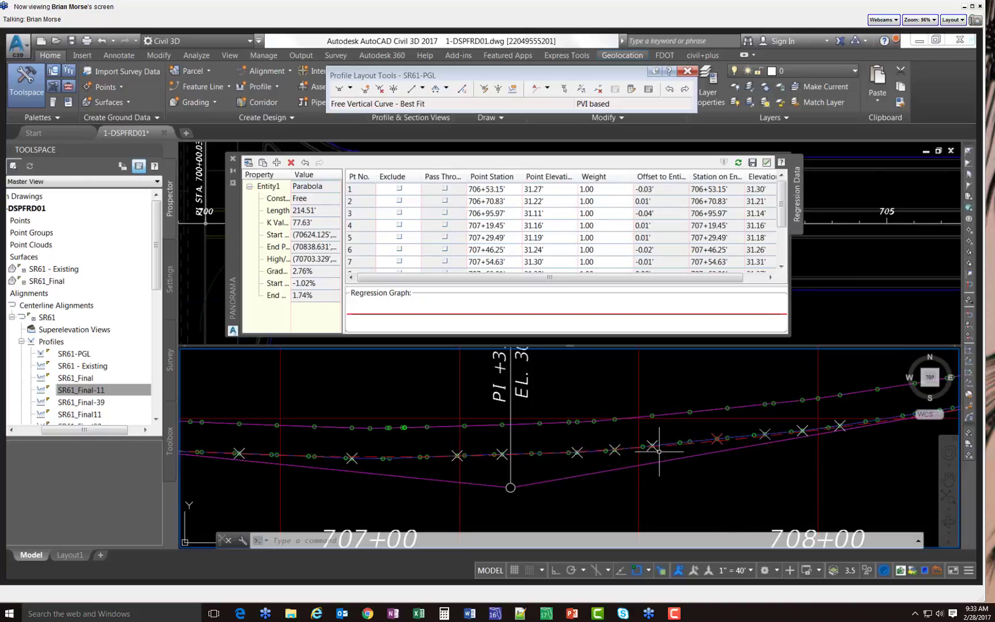
Locate regression points 6, 9 and 10 on the profile, and accept the data to create the best-fit vertical curve
mouse_move(763, 431)
click(358, 252)
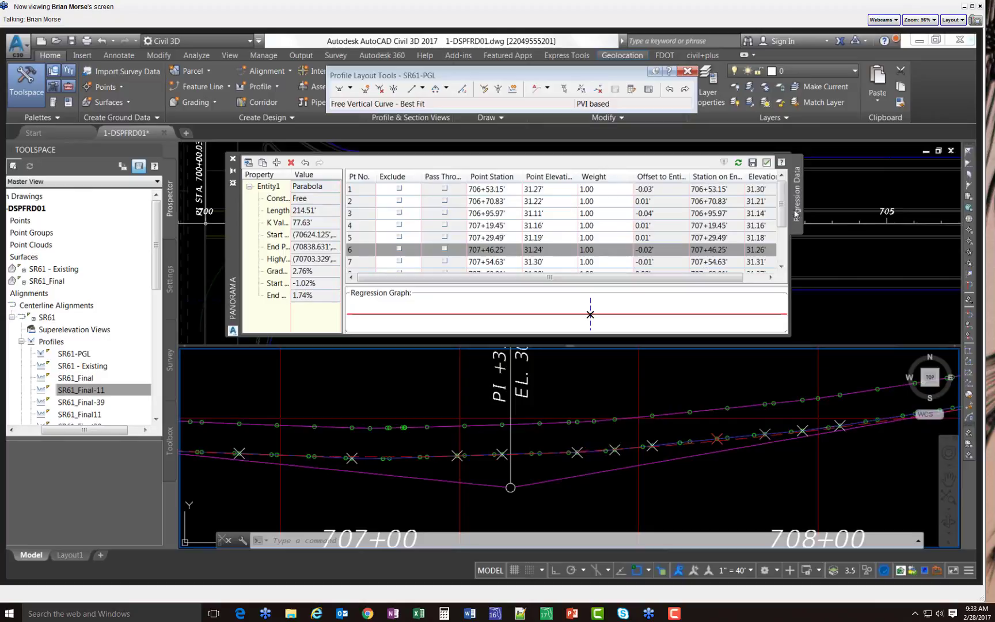
drag(782, 213, 781, 251)
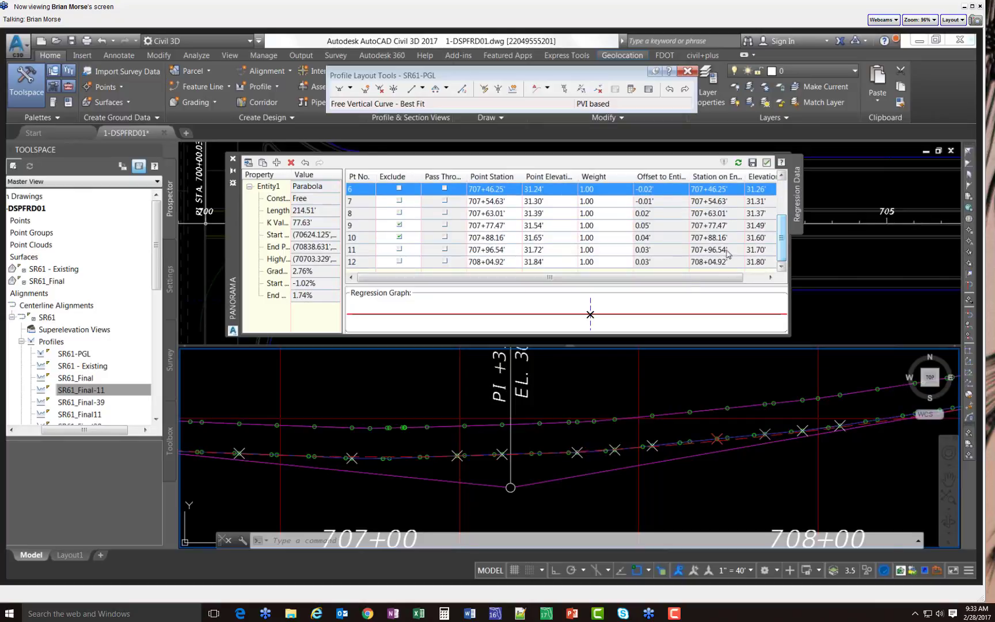
click(363, 228)
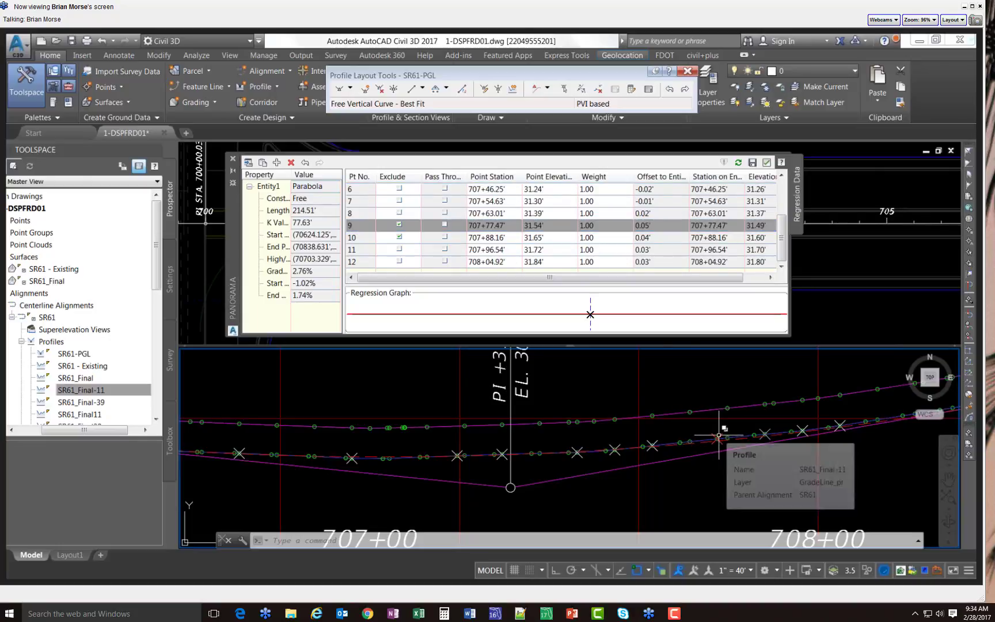
click(361, 238)
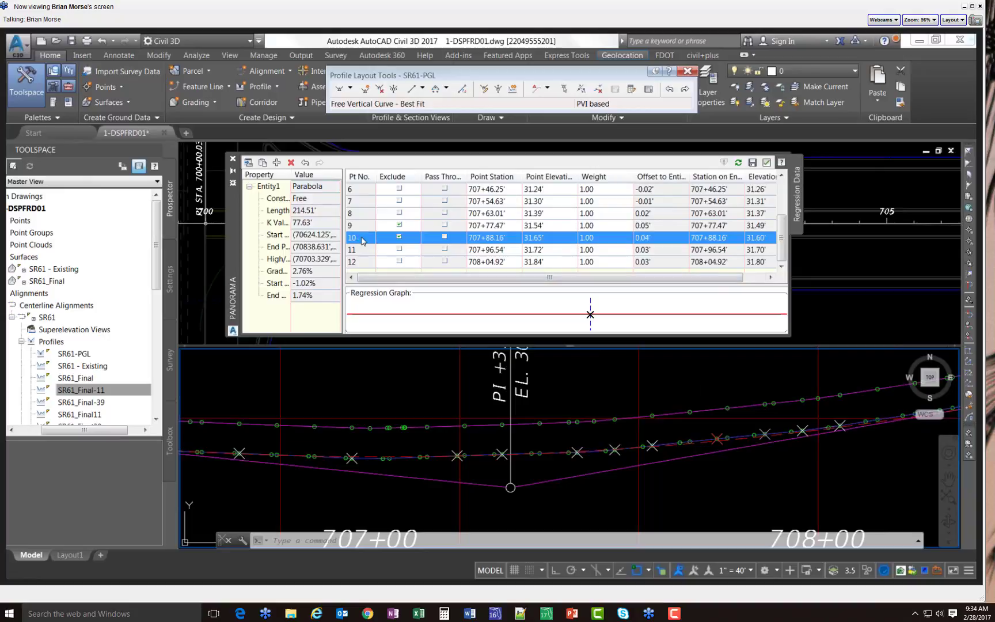
click(360, 228)
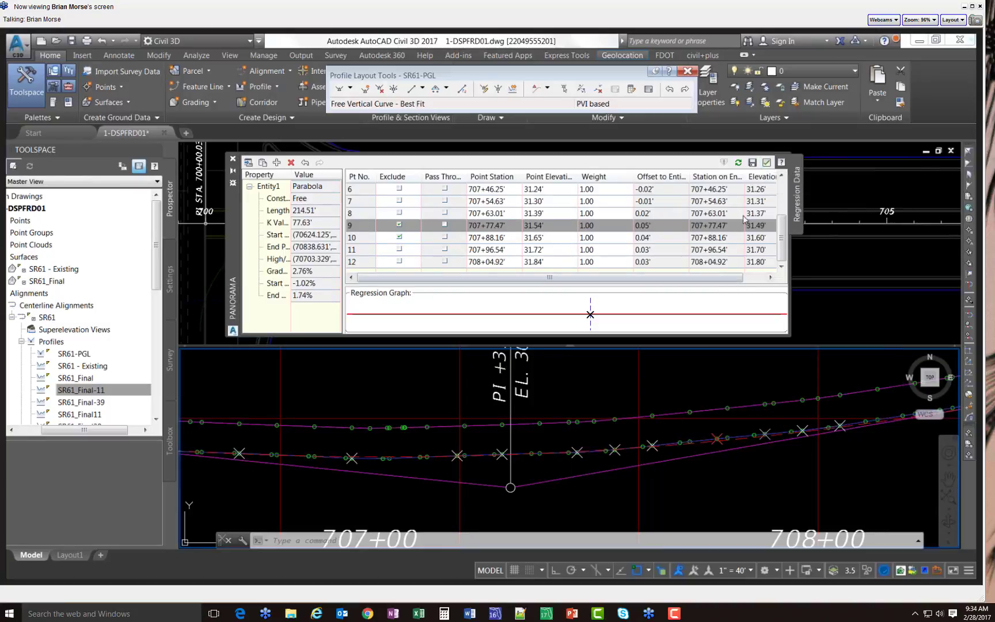
click(766, 163)
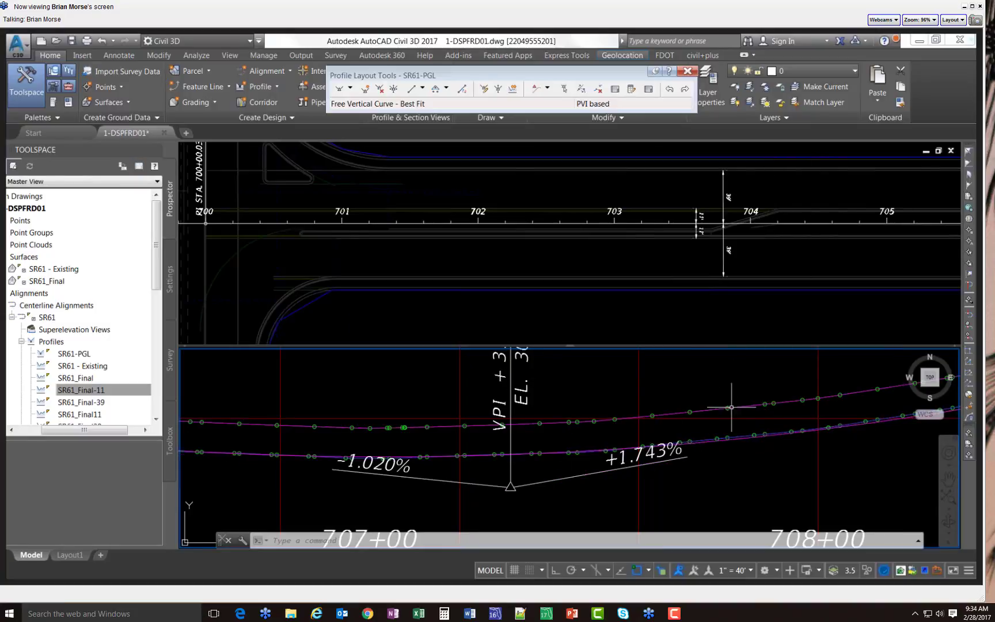
Start a best-fit free vertical curve between the 1.74% and -0.24% tangents, taking its input points by clicking on the screen
scroll(529, 466, down, 6)
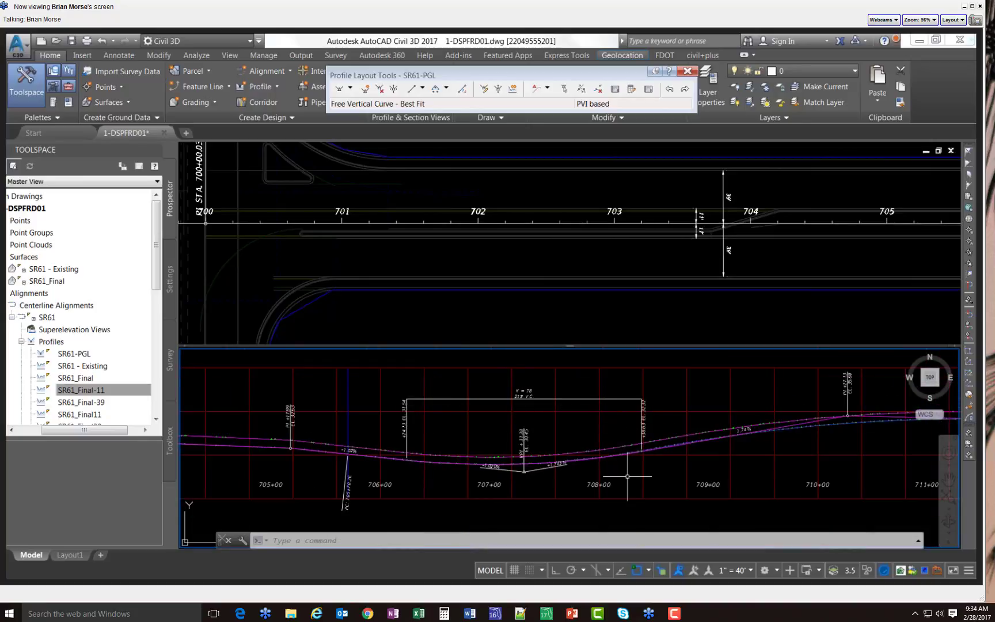
scroll(571, 404, down, 5)
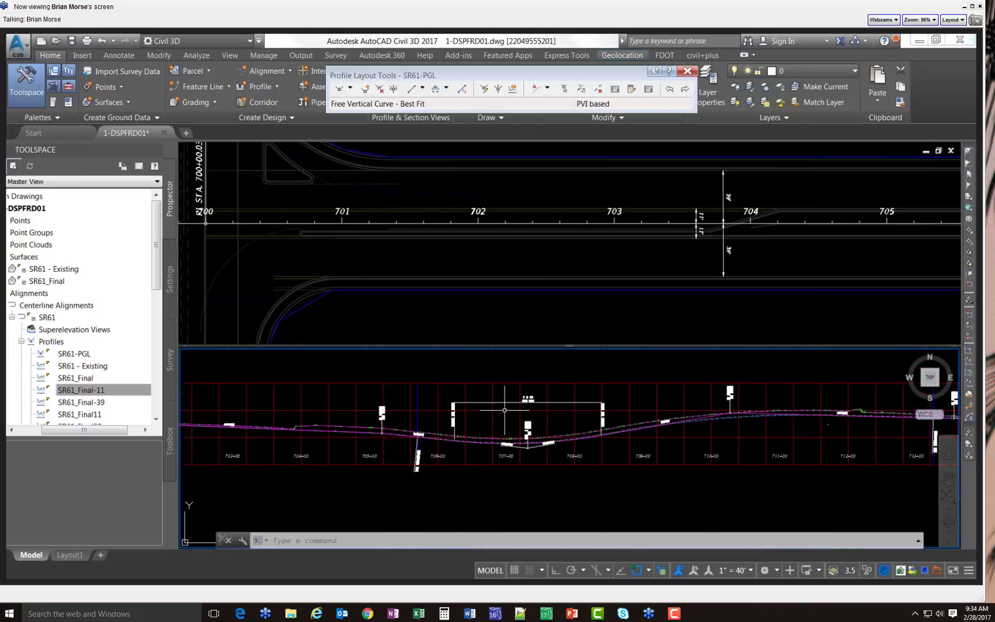
scroll(654, 414, up, 5)
scroll(654, 415, up, 6)
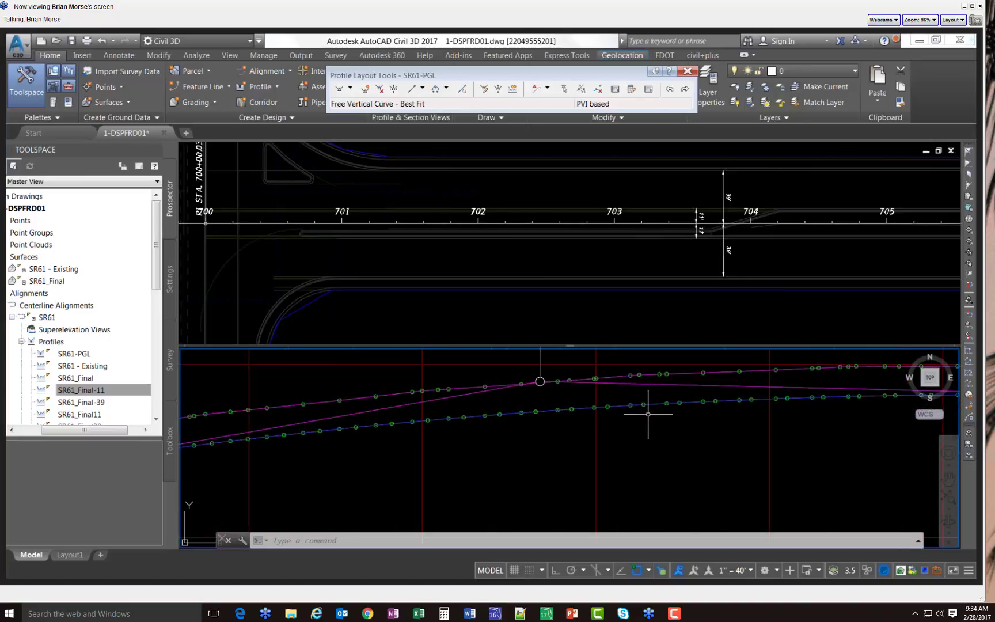
scroll(624, 440, down, 2)
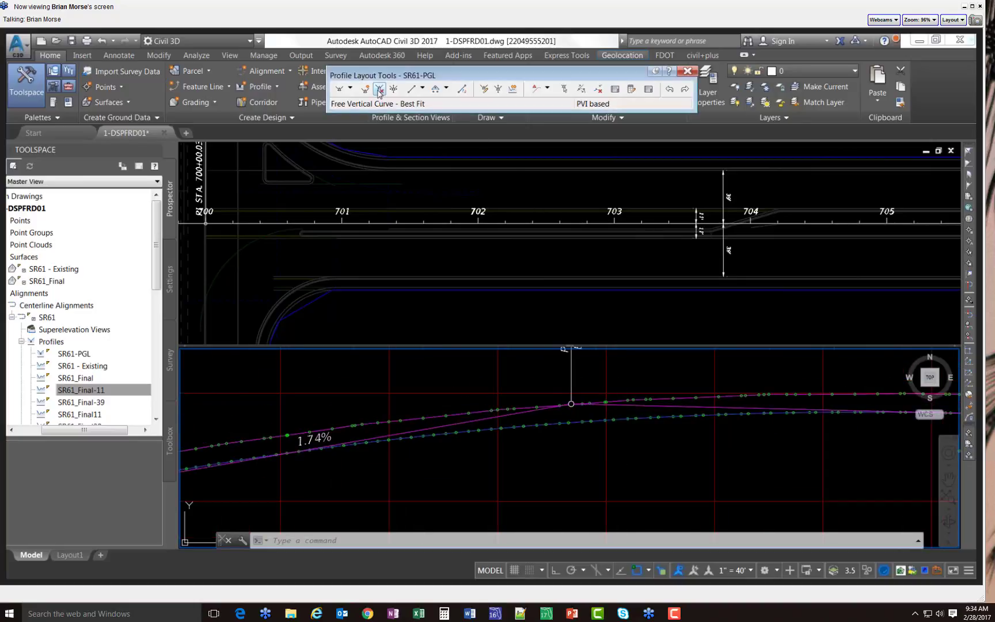
click(445, 88)
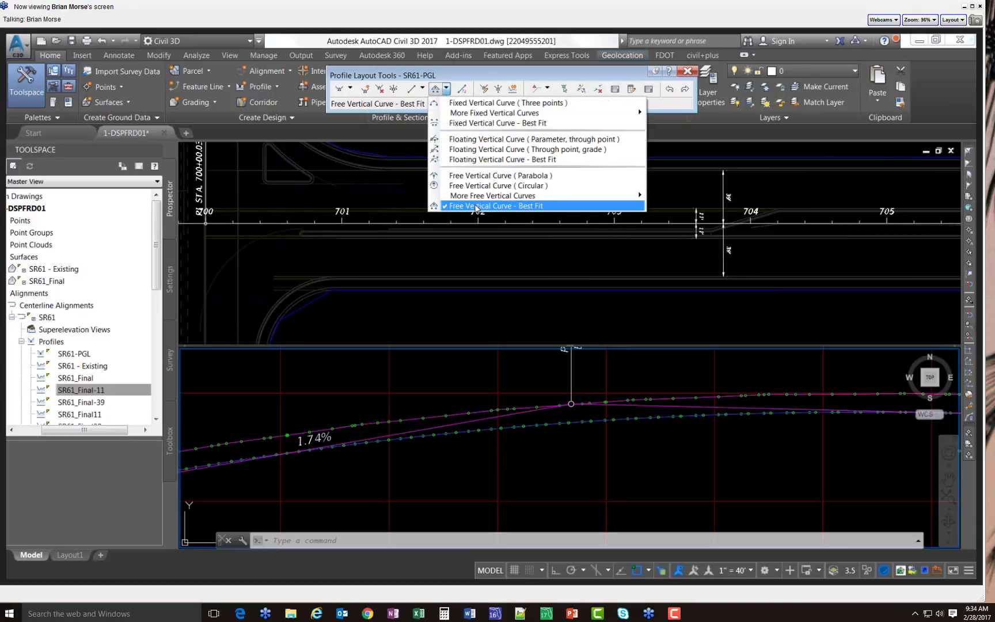
click(483, 206)
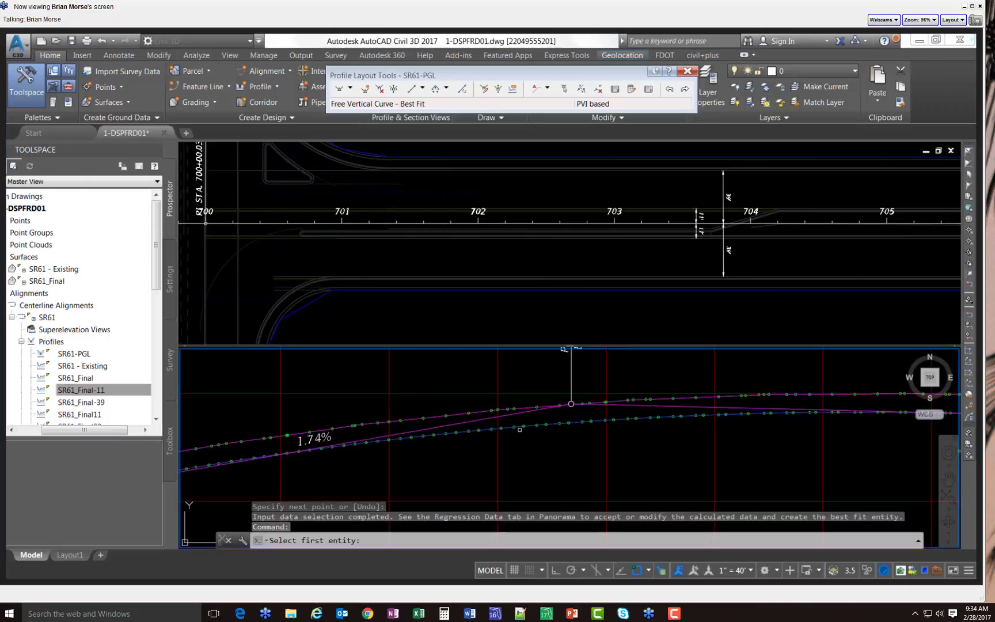
click(510, 424)
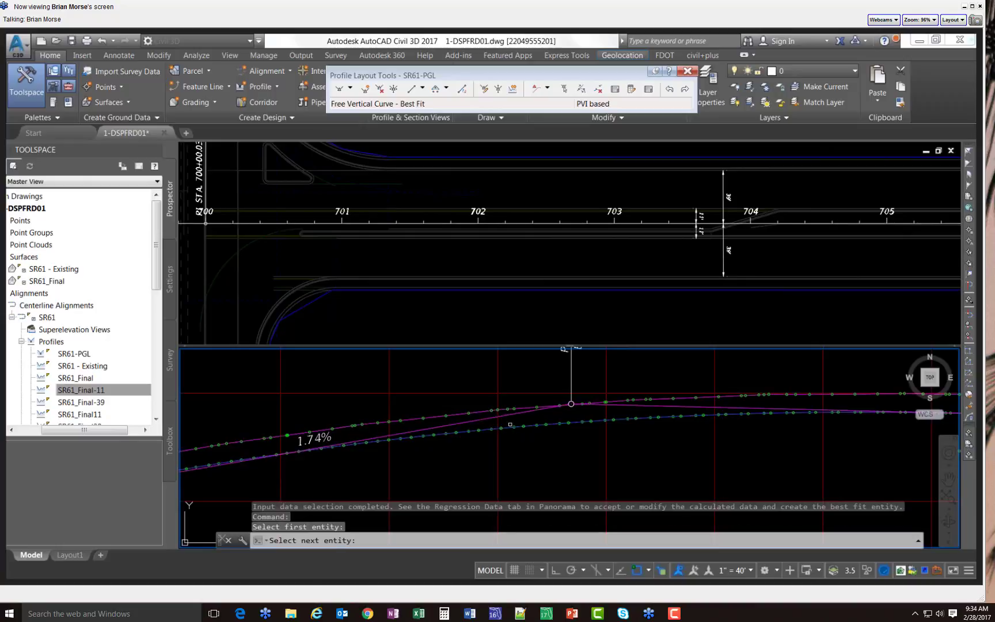
key(Return)
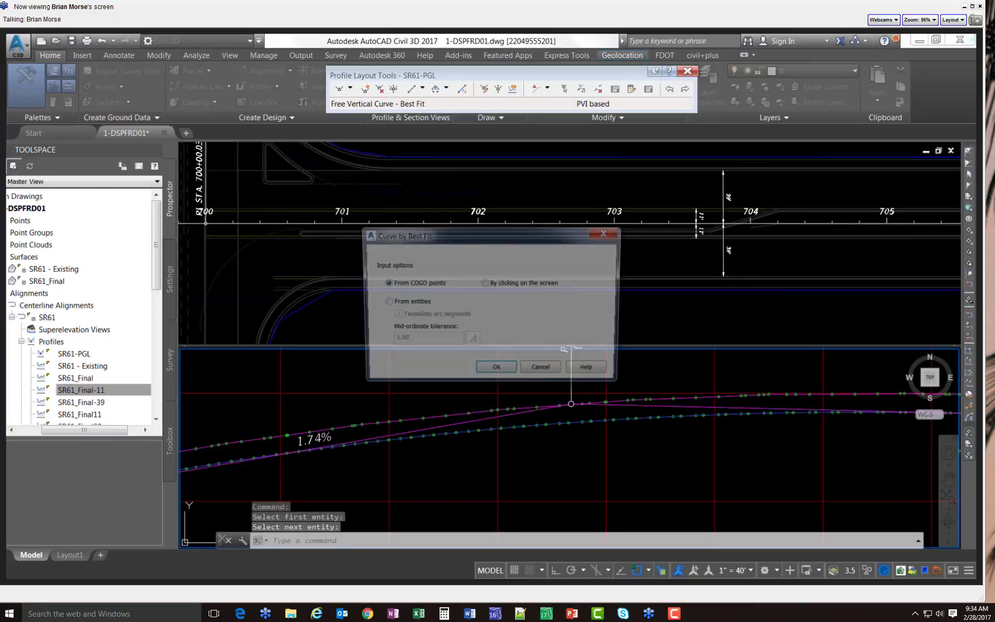
click(496, 371)
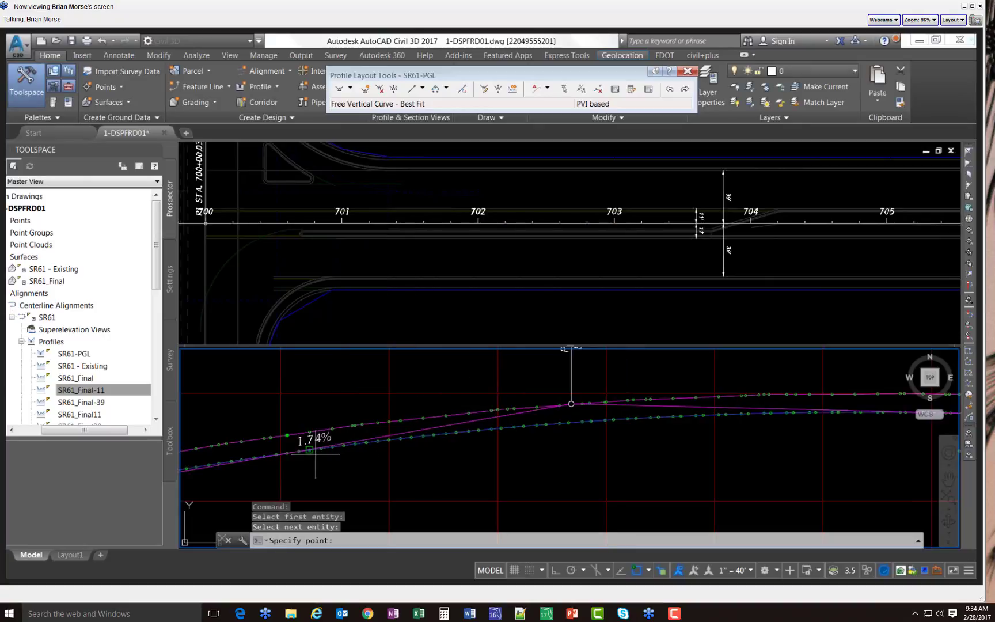
Snap the first five best-fit points along the blue profile from about station 709+35 to 710+43
click(321, 447)
click(423, 437)
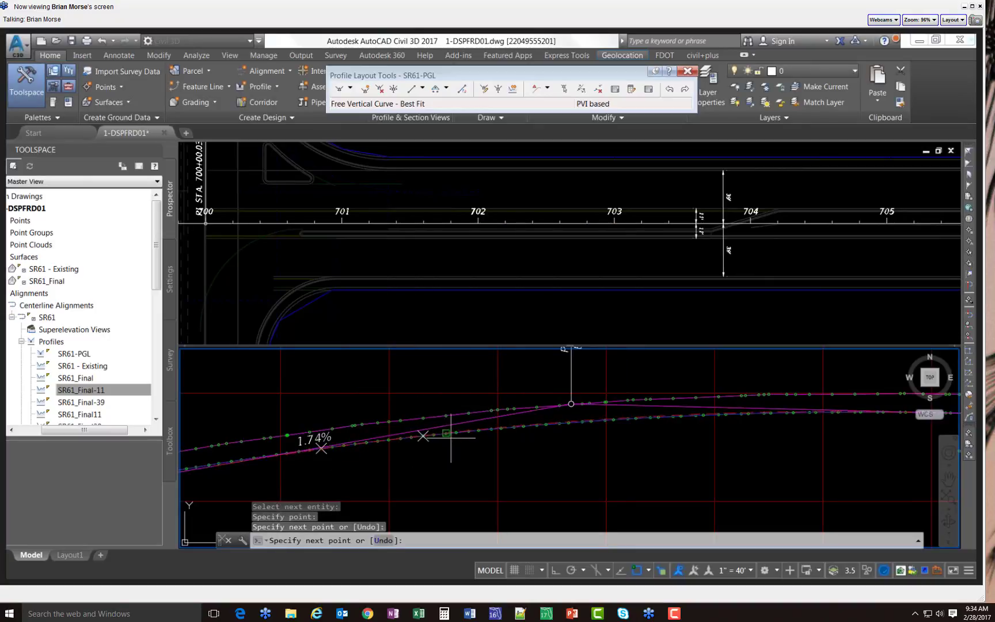
click(491, 429)
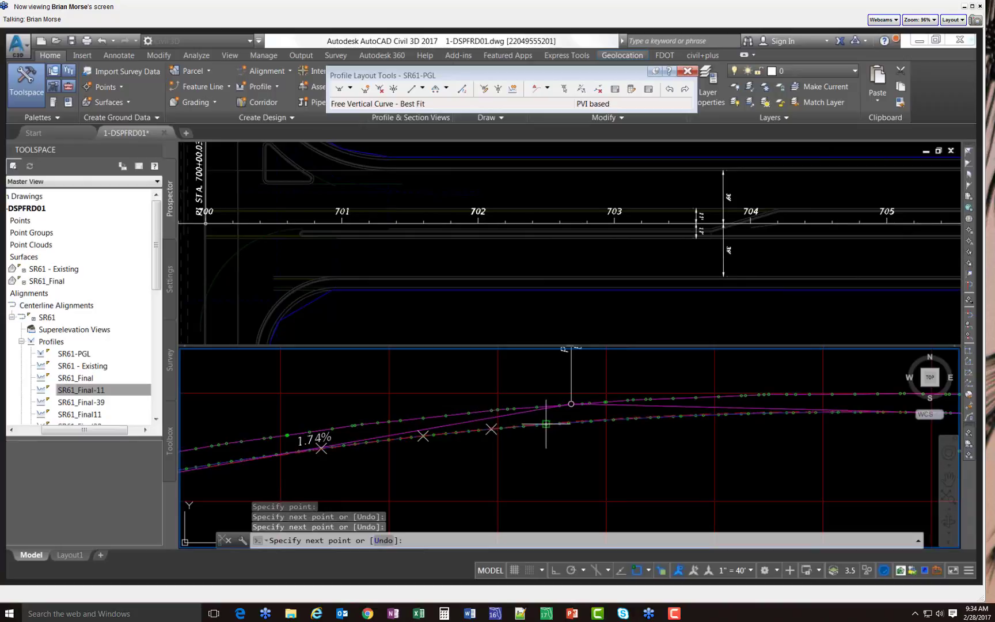
click(546, 424)
click(613, 420)
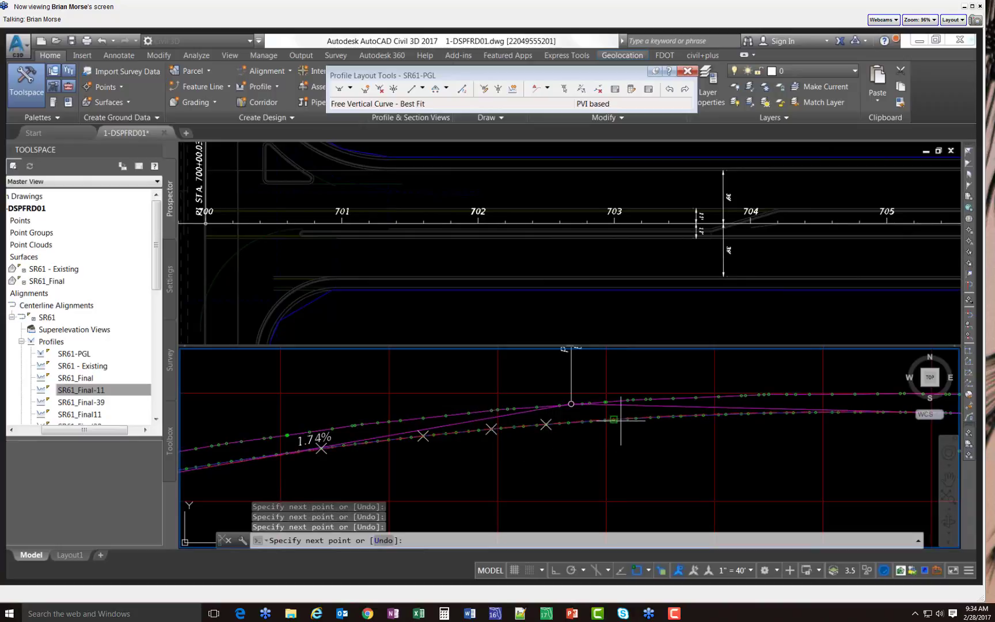
Snap four more best-fit points on the blue profile from about station 710+65 to 711+26 and finish picking to generate the regression data
click(673, 416)
click(741, 414)
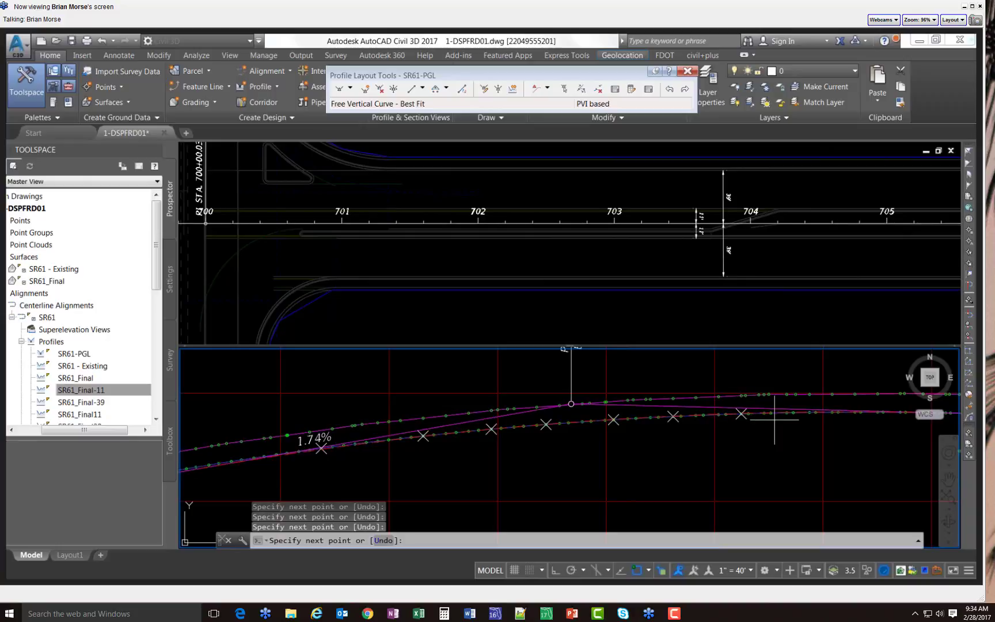
click(792, 412)
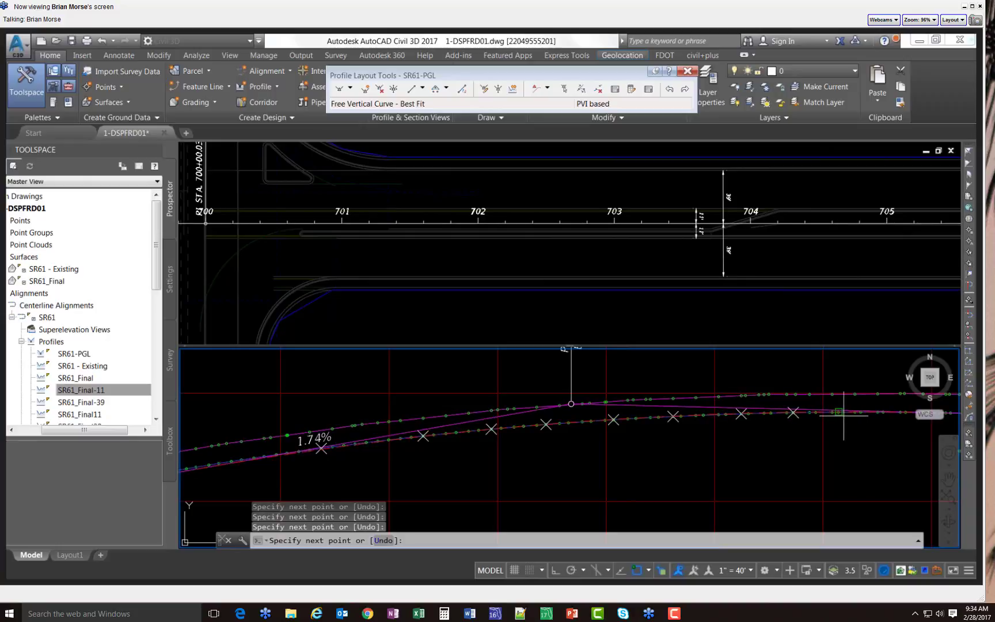
click(838, 412)
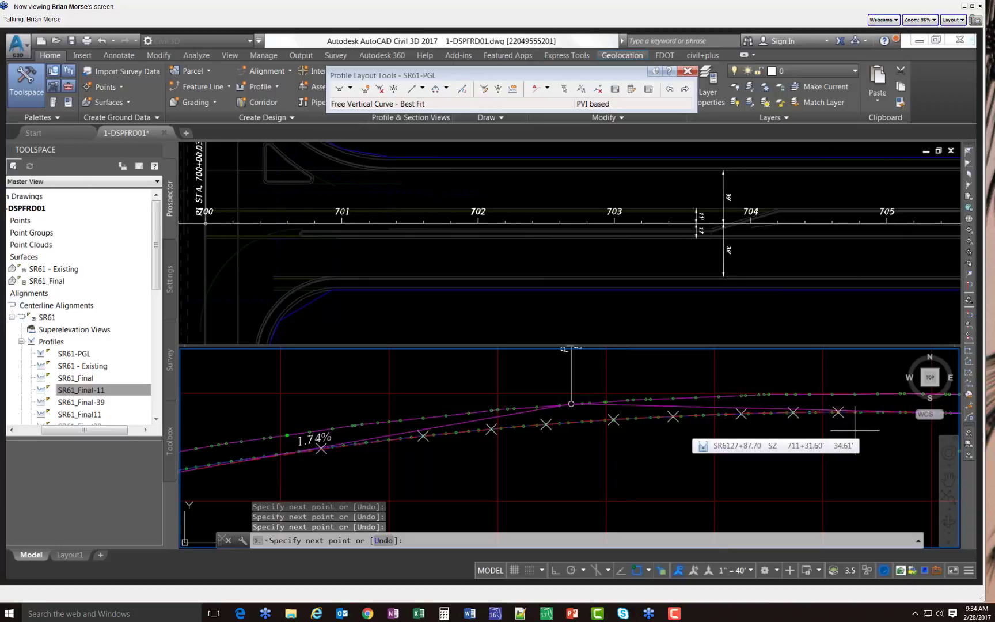
key(Return)
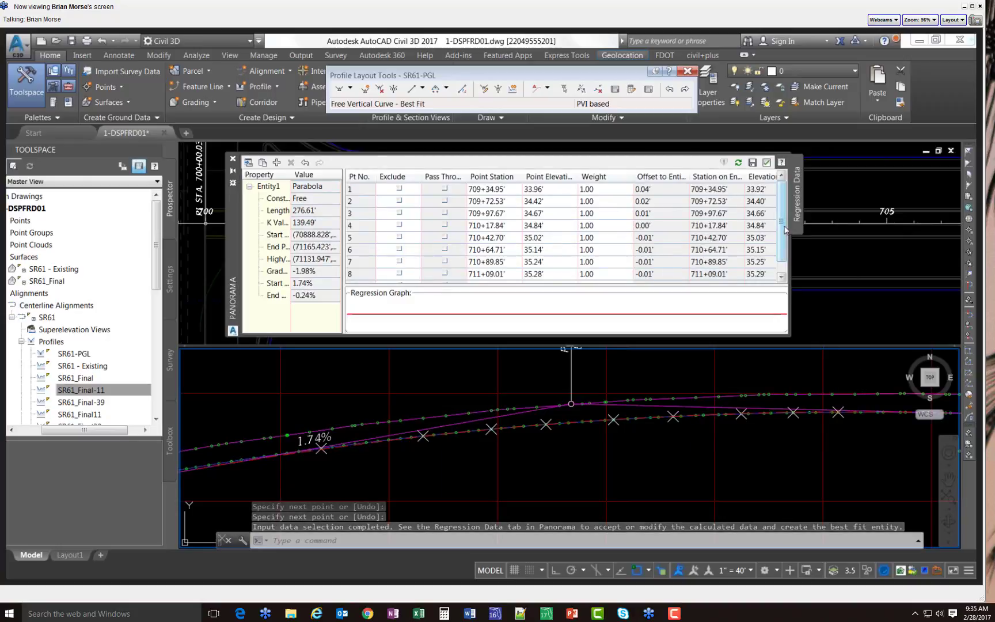
Exclude point 1 at station 709+34.95 from the regression and create the best-fit vertical curve
mouse_move(782, 234)
mouse_down()
mouse_move(781, 245)
mouse_move(781, 229)
mouse_up()
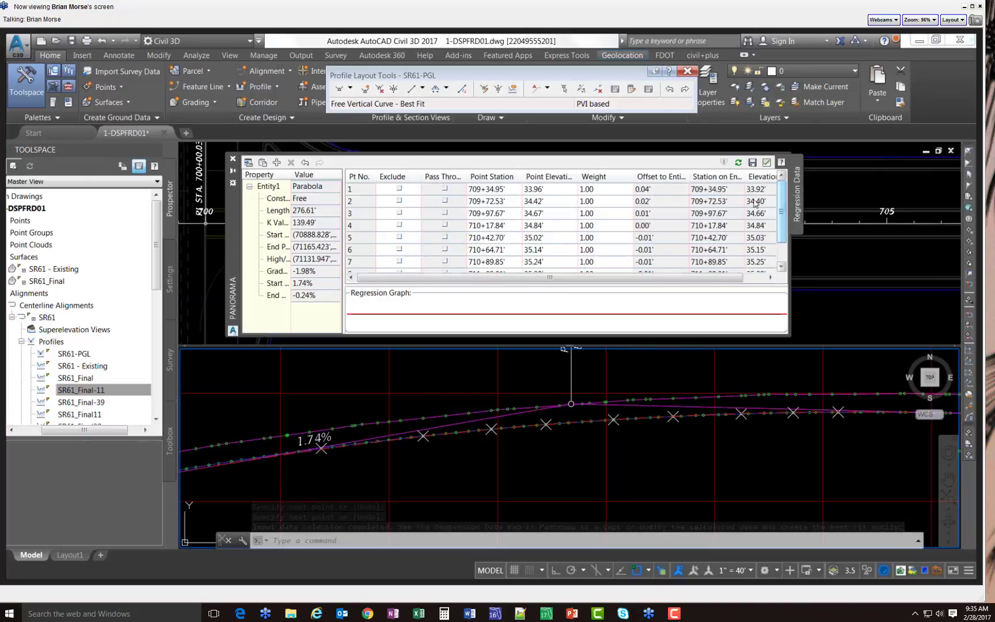
click(398, 188)
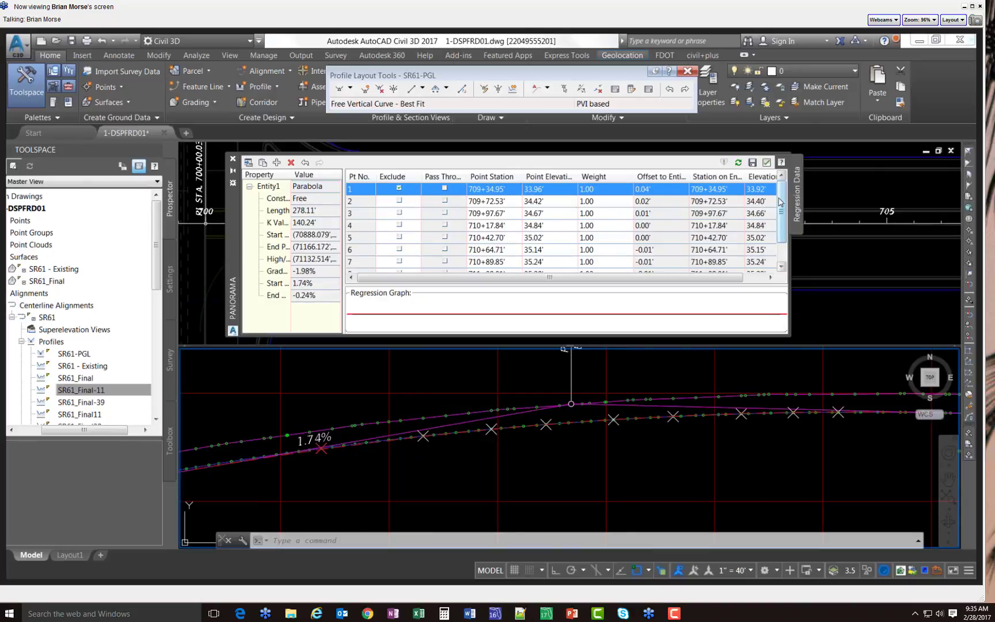
drag(781, 206, 781, 228)
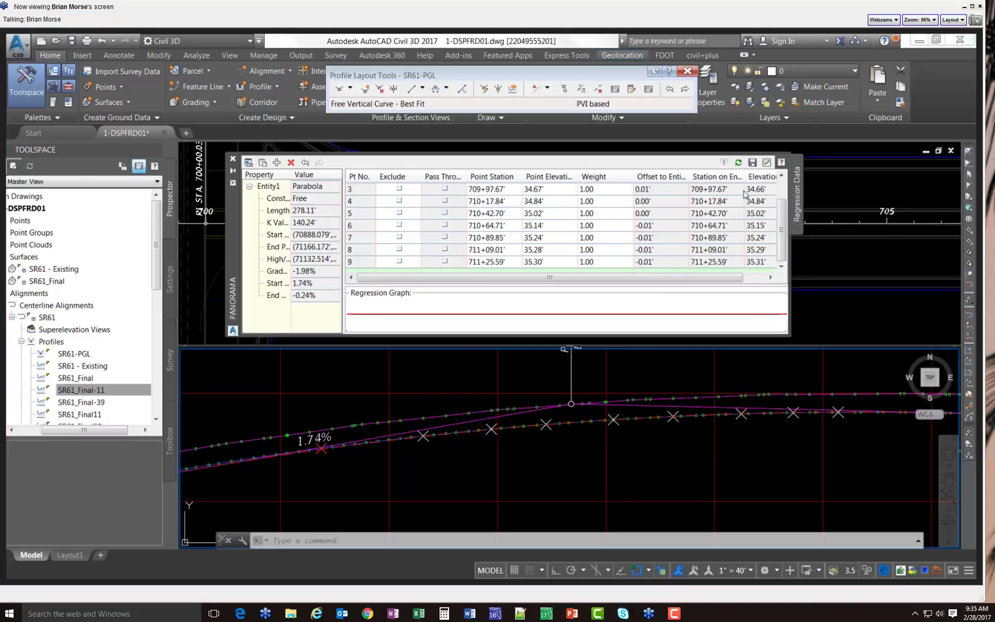
click(766, 163)
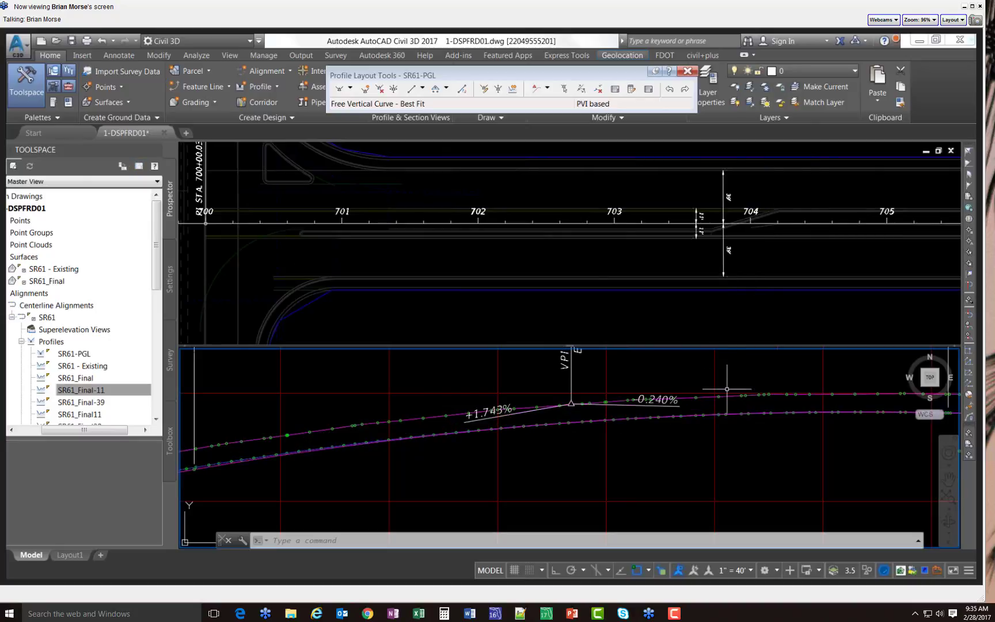
Save the drawing with both new vertical curves and switch to the course mind map's Profile Layout Tools topic
mouse_move(727, 392)
scroll(619, 415, down, 3)
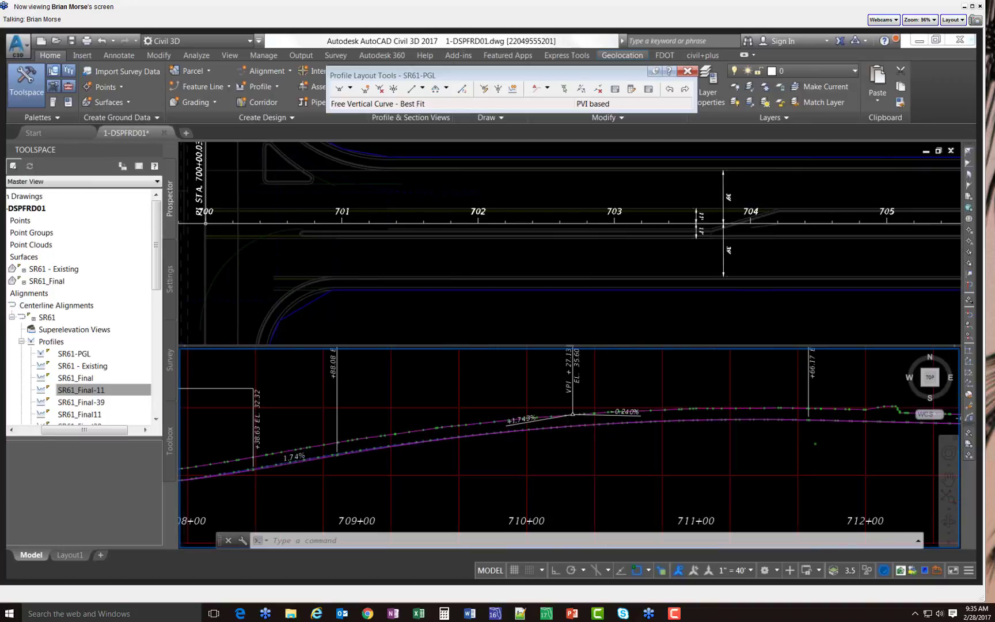
scroll(602, 443, down, 2)
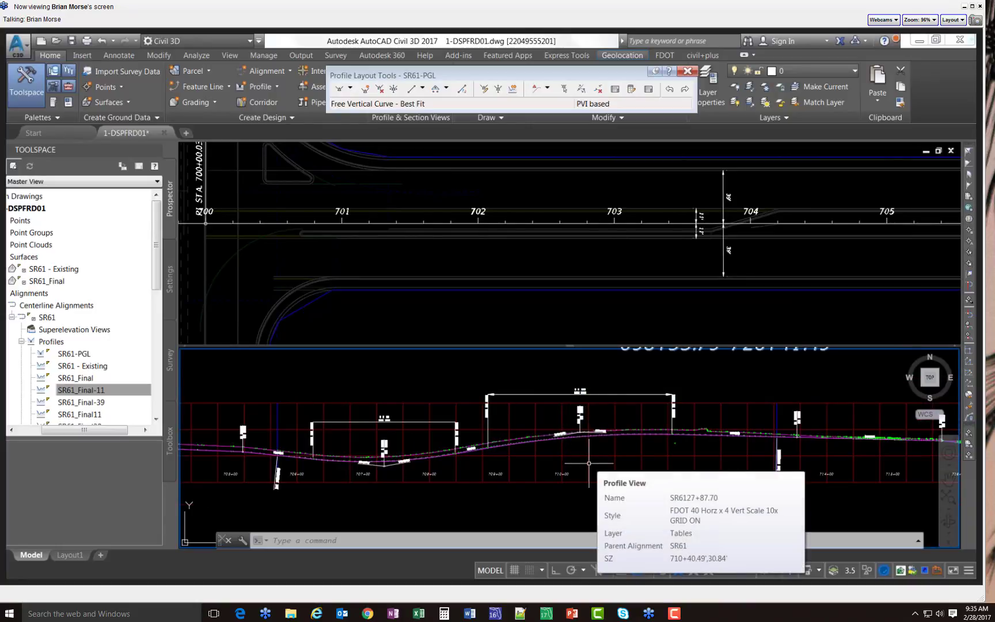
key(ctrl+s)
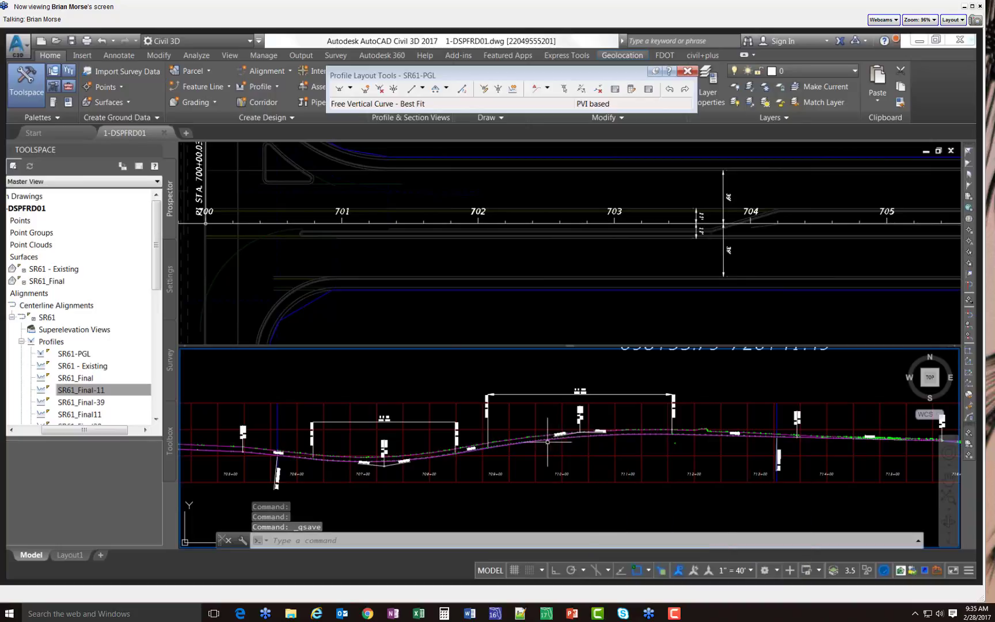
key(alt+Tab)
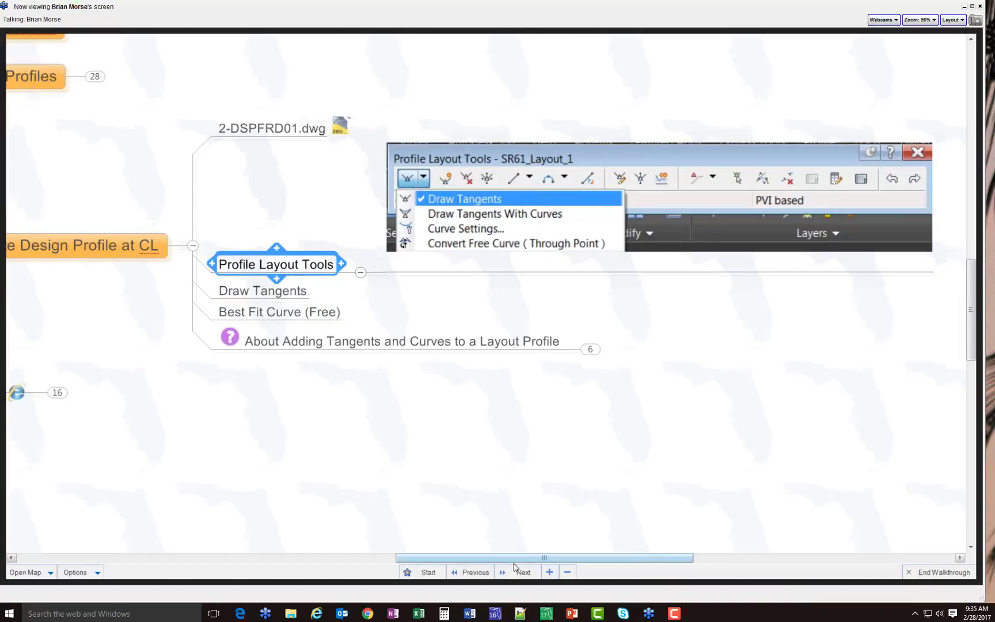
Review the outline topics on drawing tangents, best fit curves, and fixed, floating and free layout profile entities
click(521, 573)
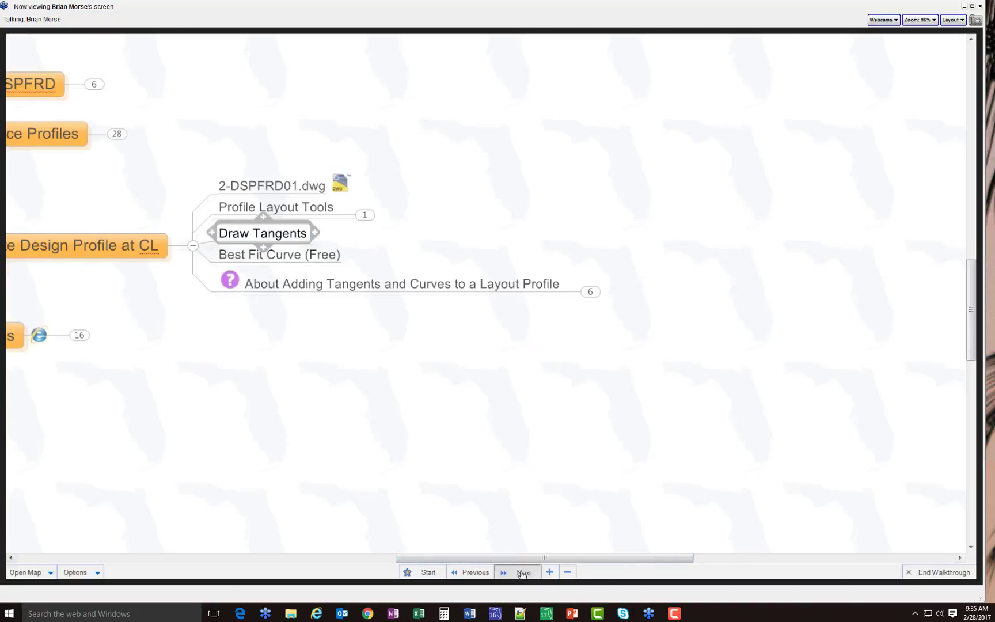
click(521, 573)
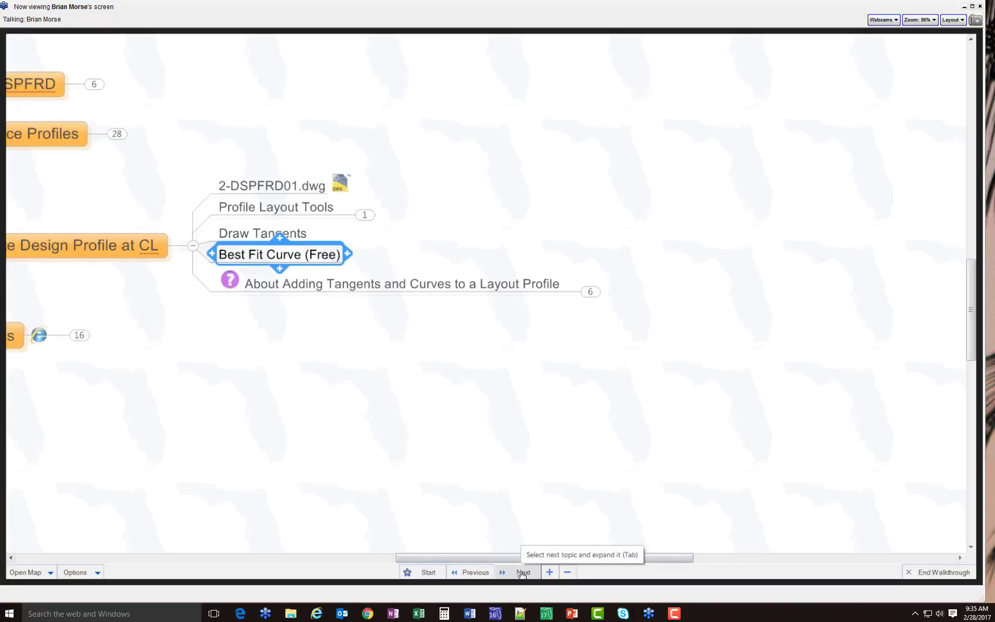
click(521, 573)
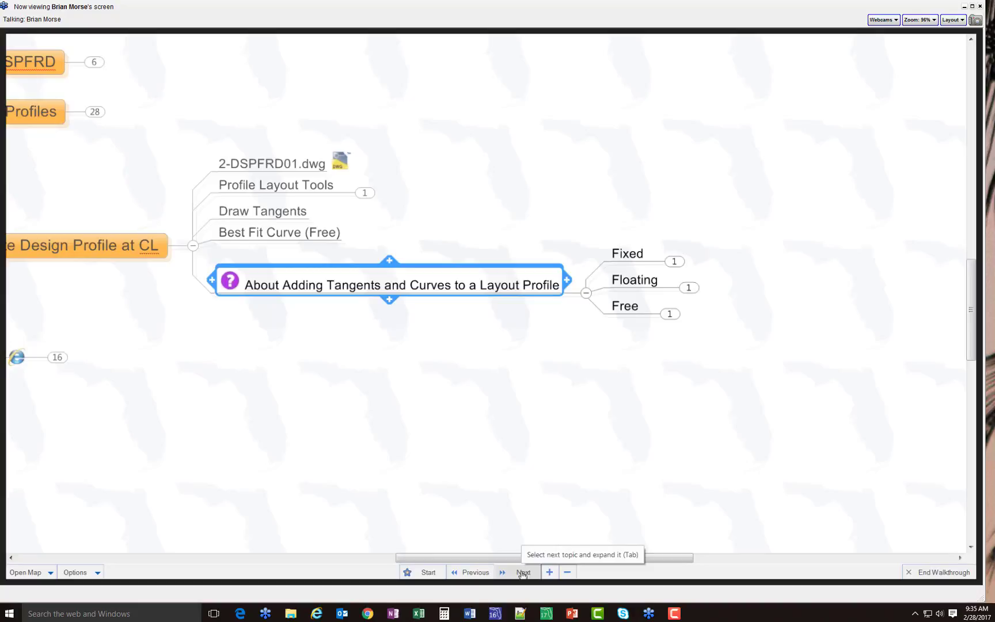
click(521, 573)
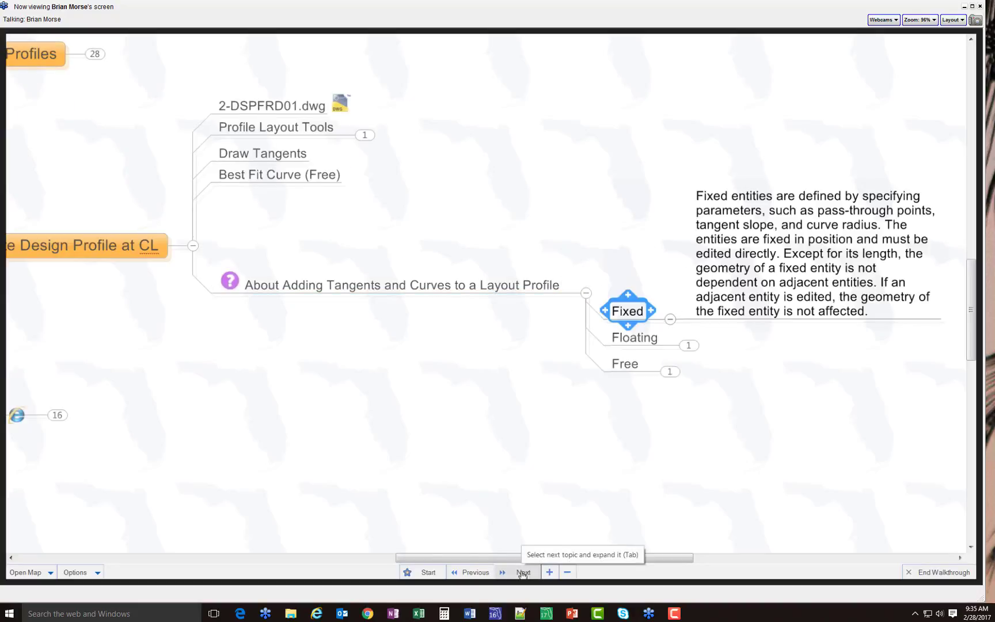
click(521, 573)
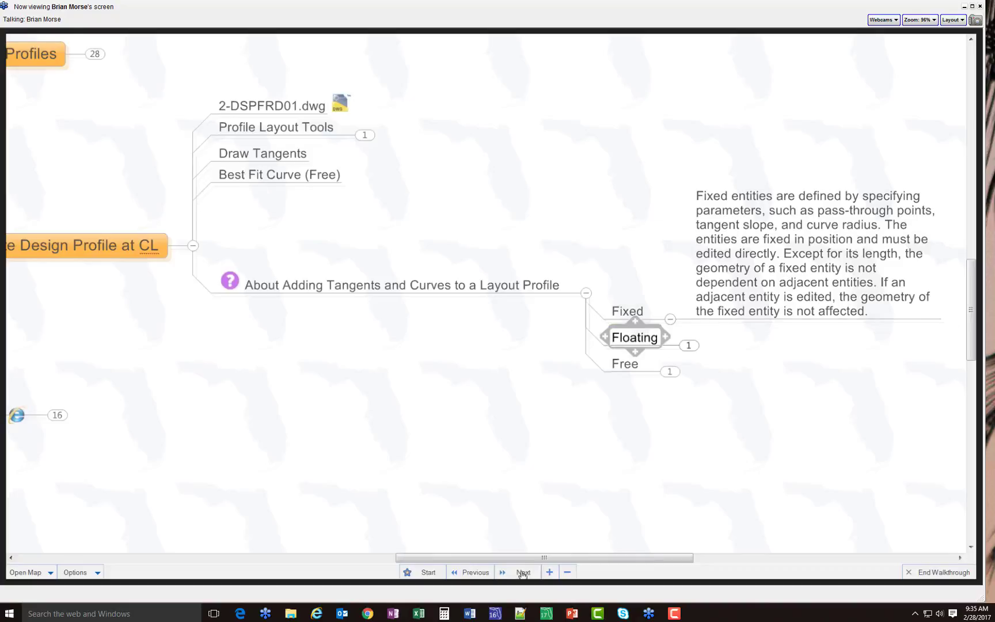
click(522, 573)
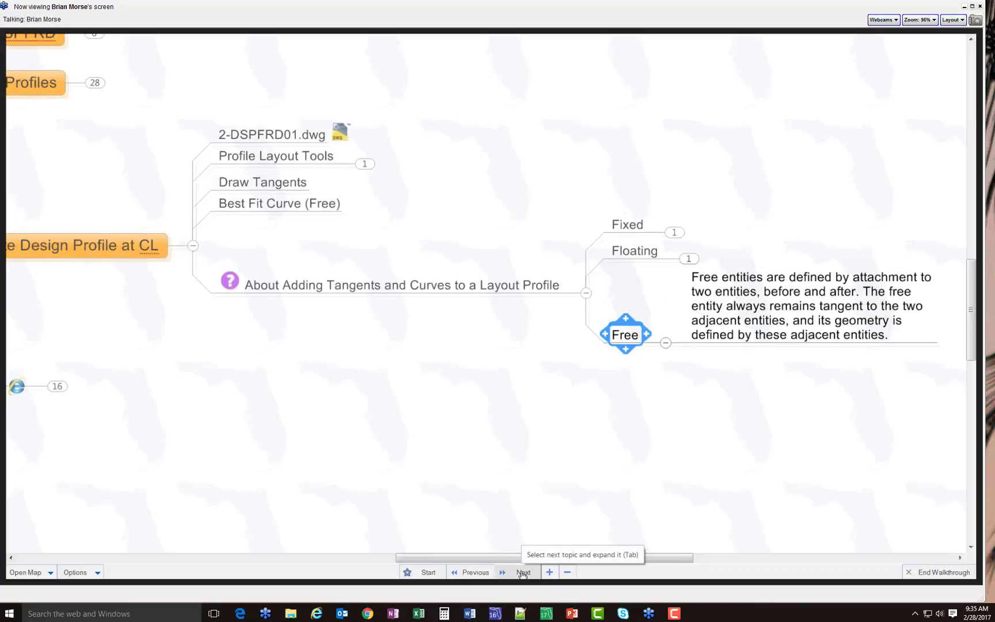
Review the Labels topics on crest and sag elevations at incremental distance, including the manual's examples and the grid anchor offset settings
click(521, 573)
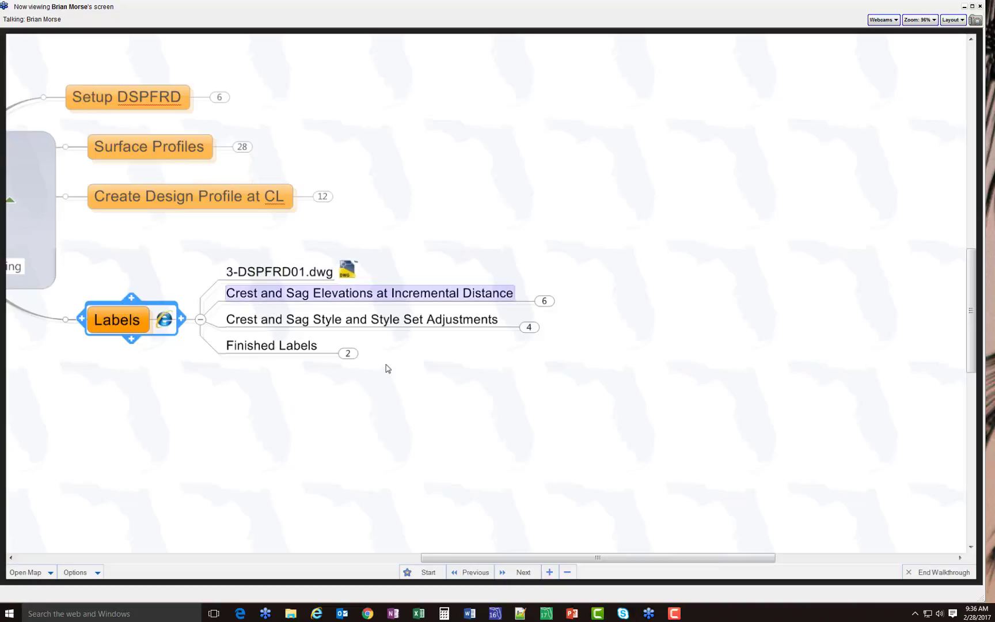
click(523, 573)
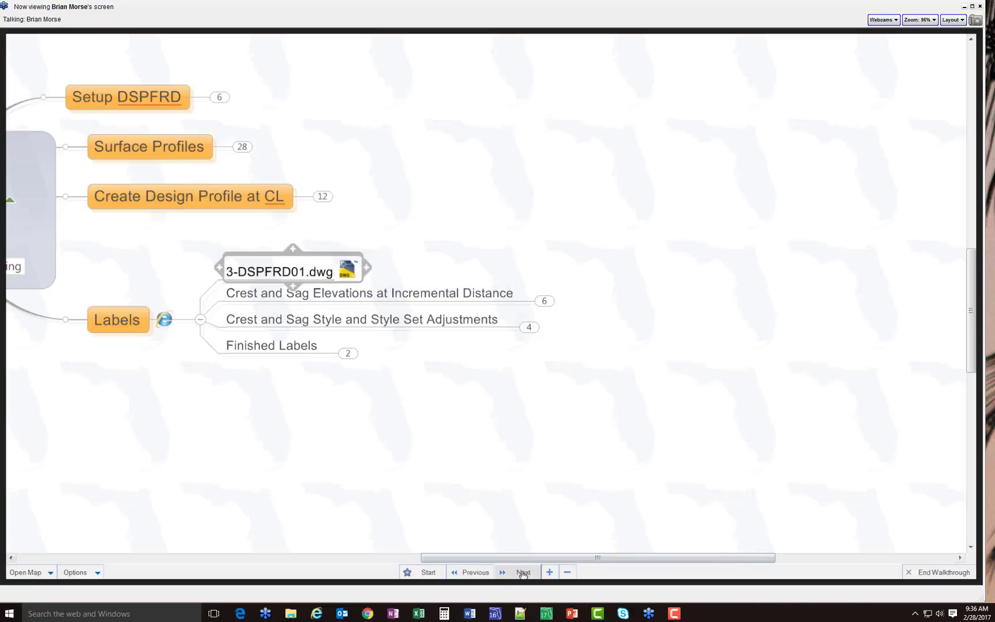
click(522, 573)
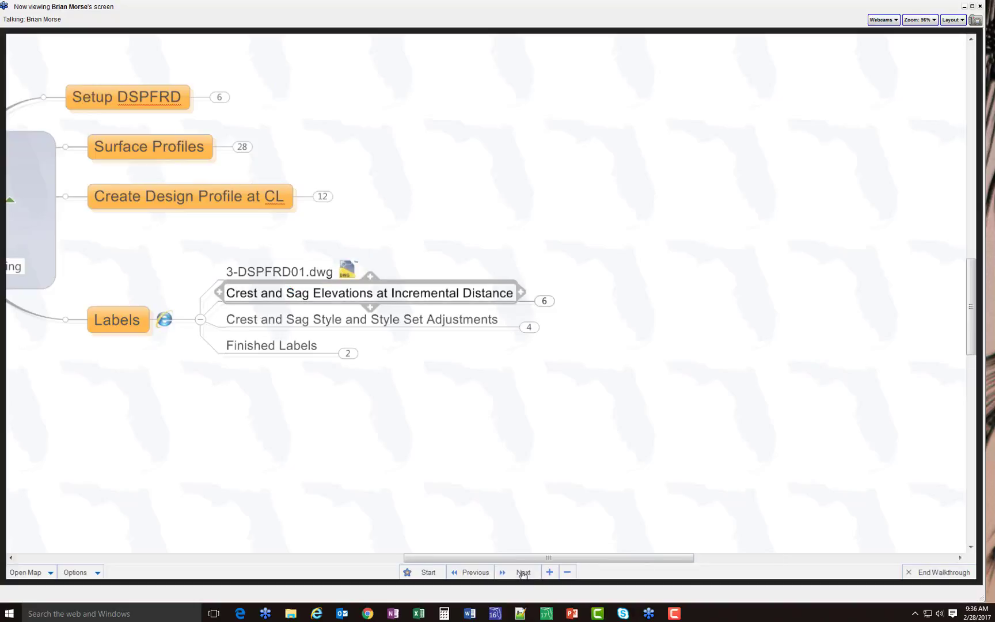
click(523, 573)
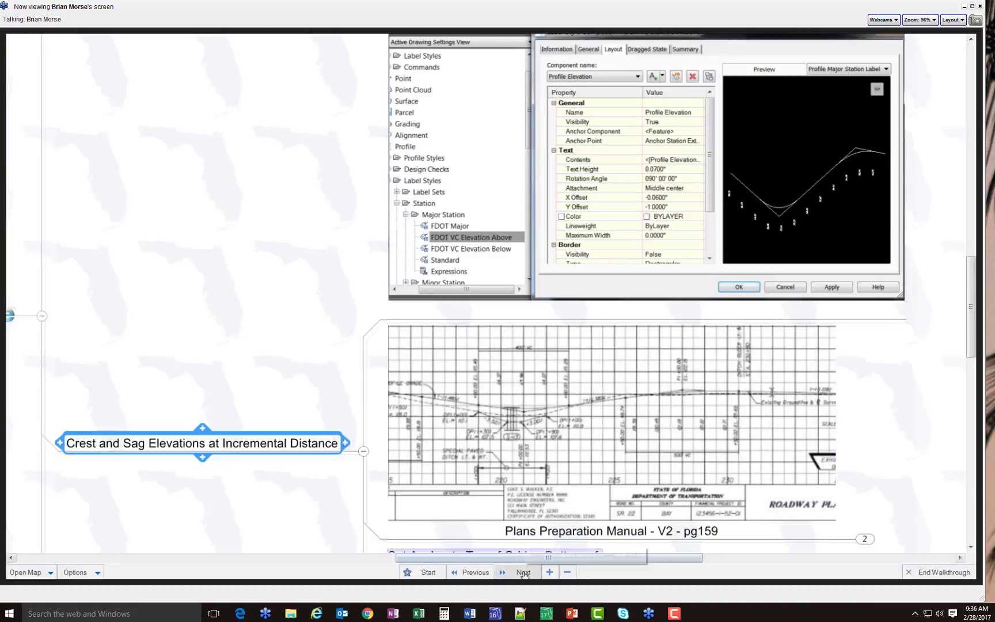
click(524, 573)
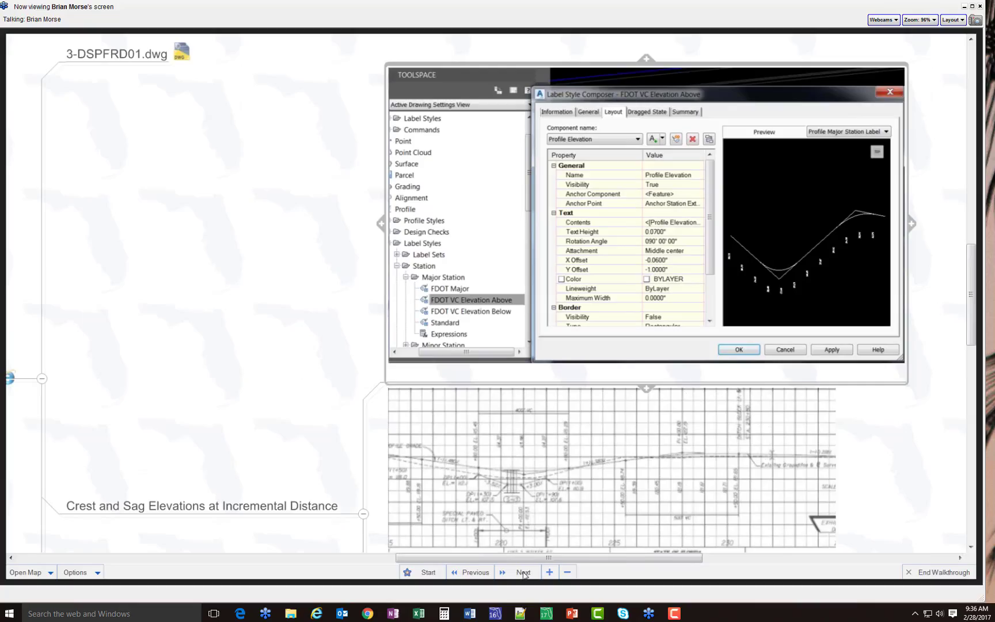
click(523, 572)
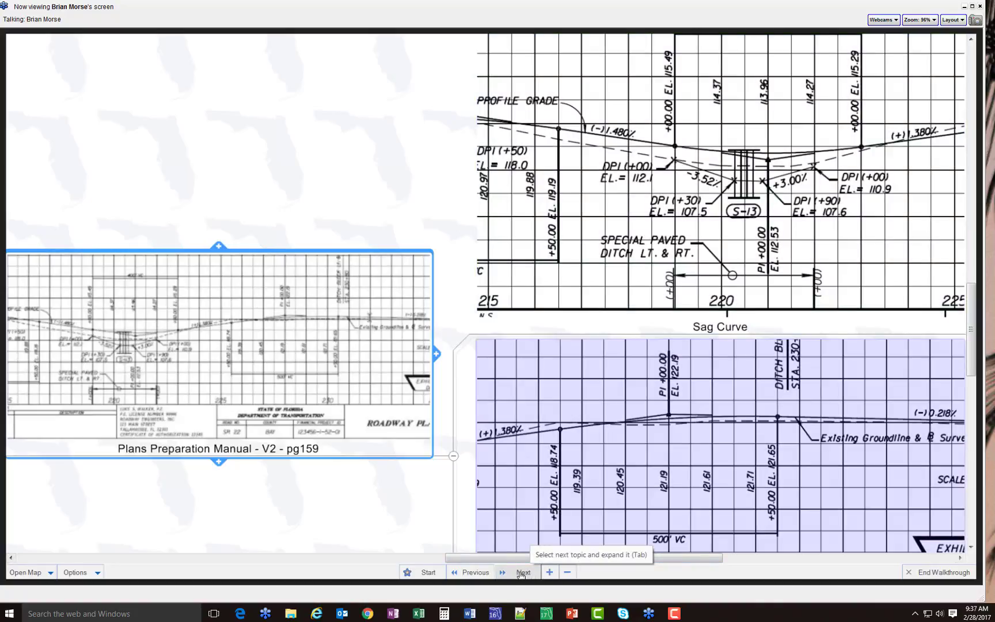
click(522, 572)
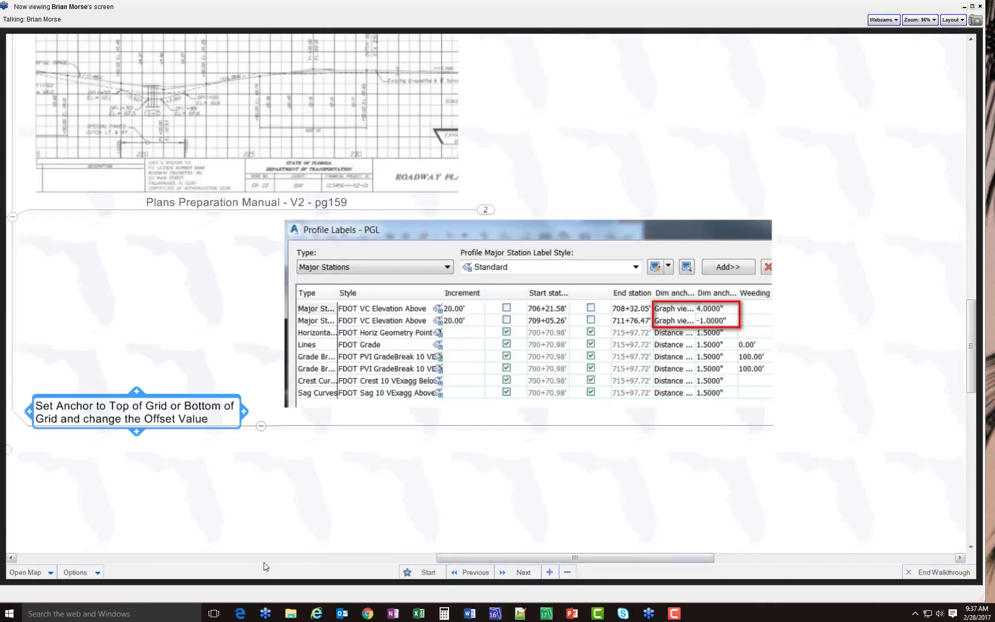
Switch to Civil 3D and open the SR61-PGL profile label group for editing from the sag curve label near station 707+00
key(super)
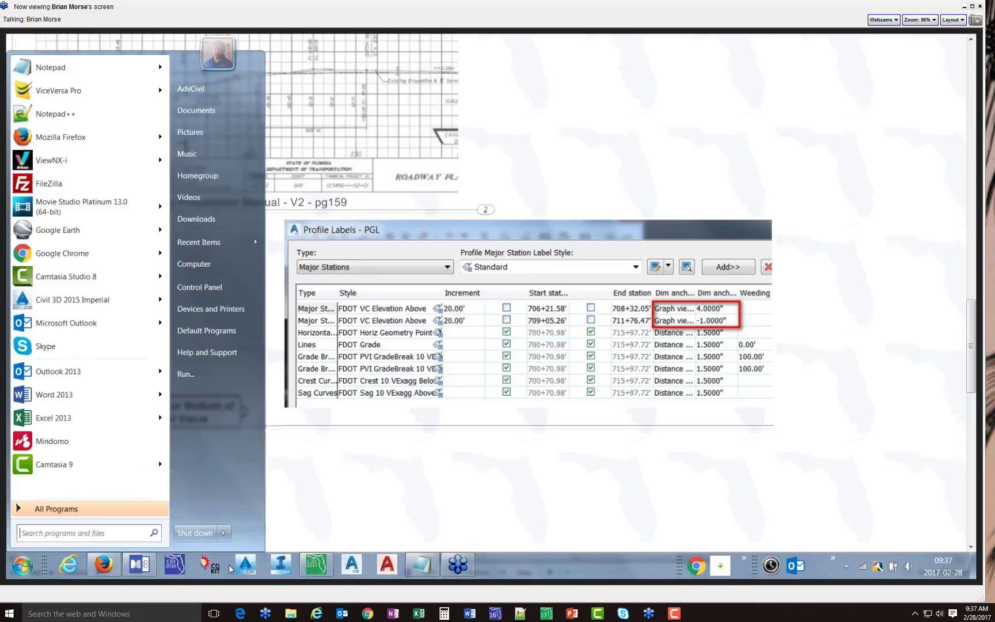
click(316, 564)
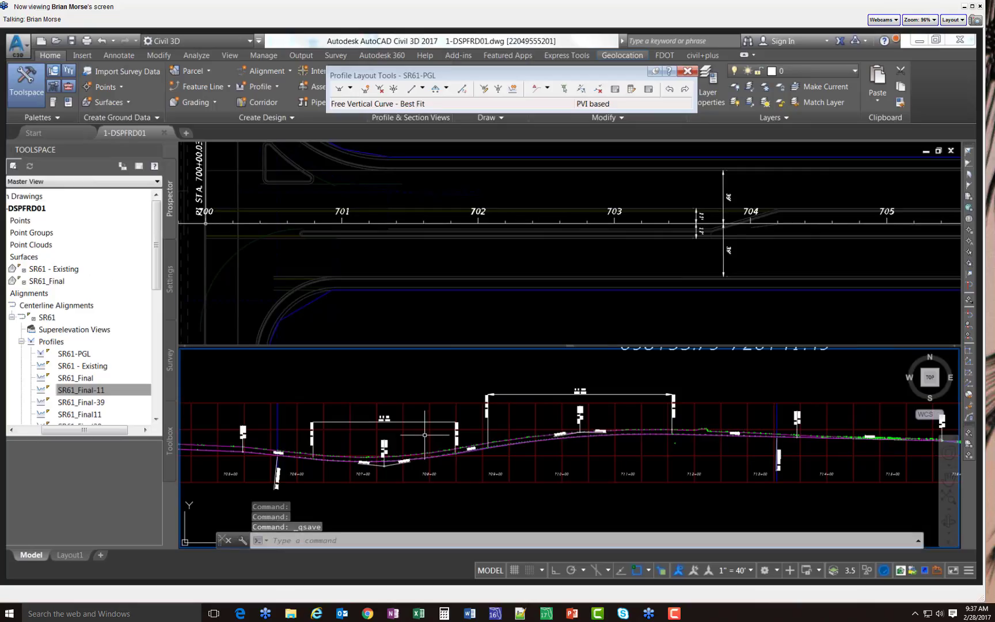
scroll(391, 405, up, 4)
scroll(391, 405, down, 4)
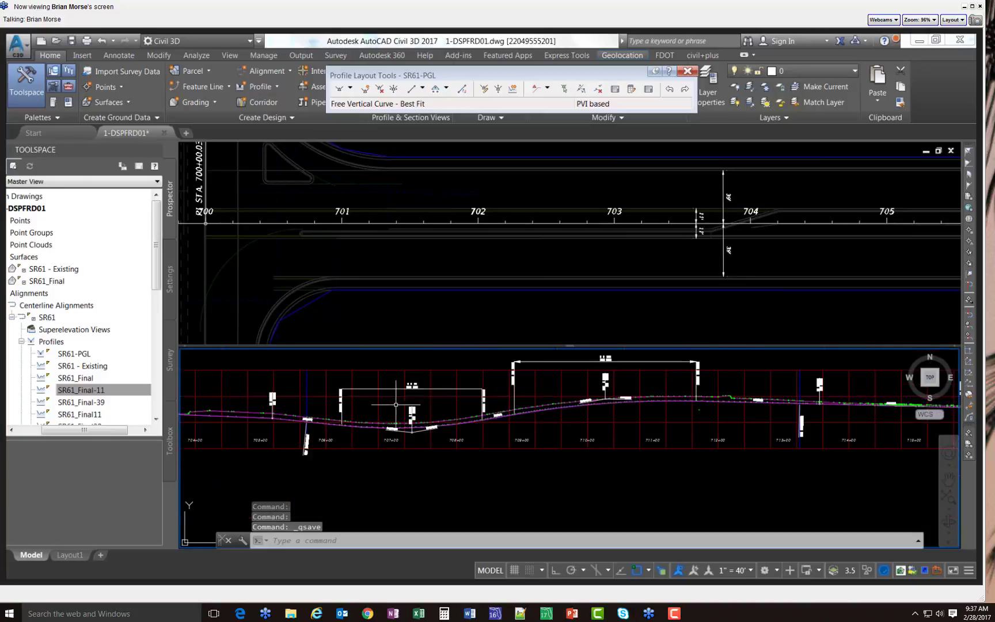
mouse_move(461, 422)
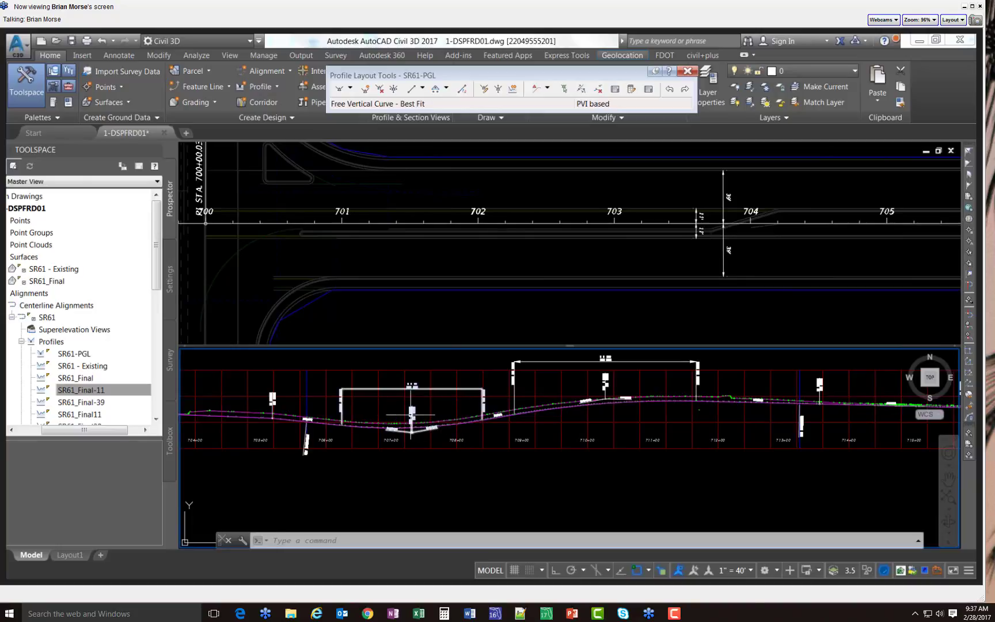
click(411, 416)
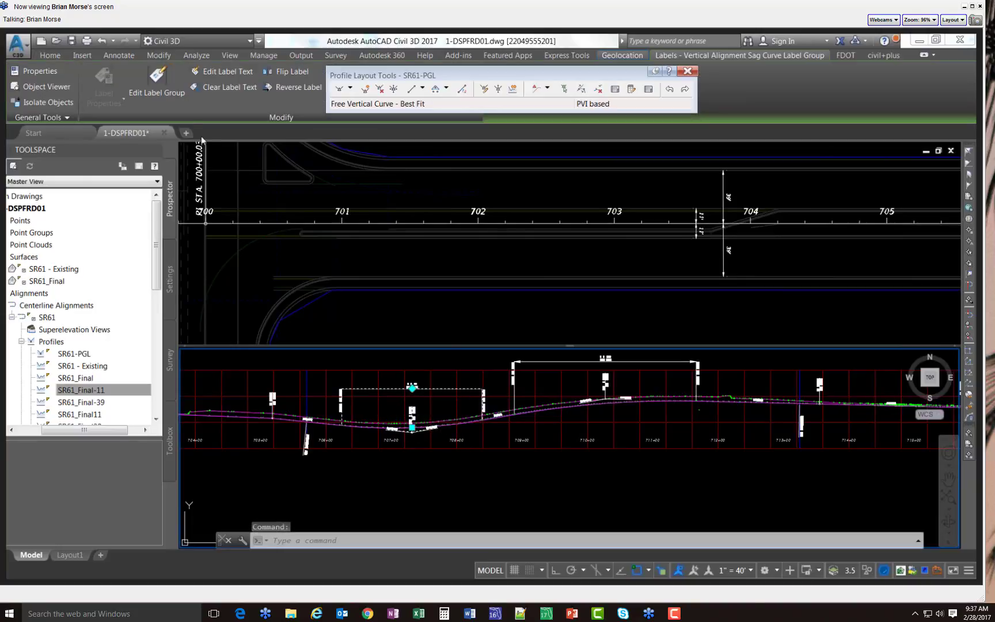
click(157, 86)
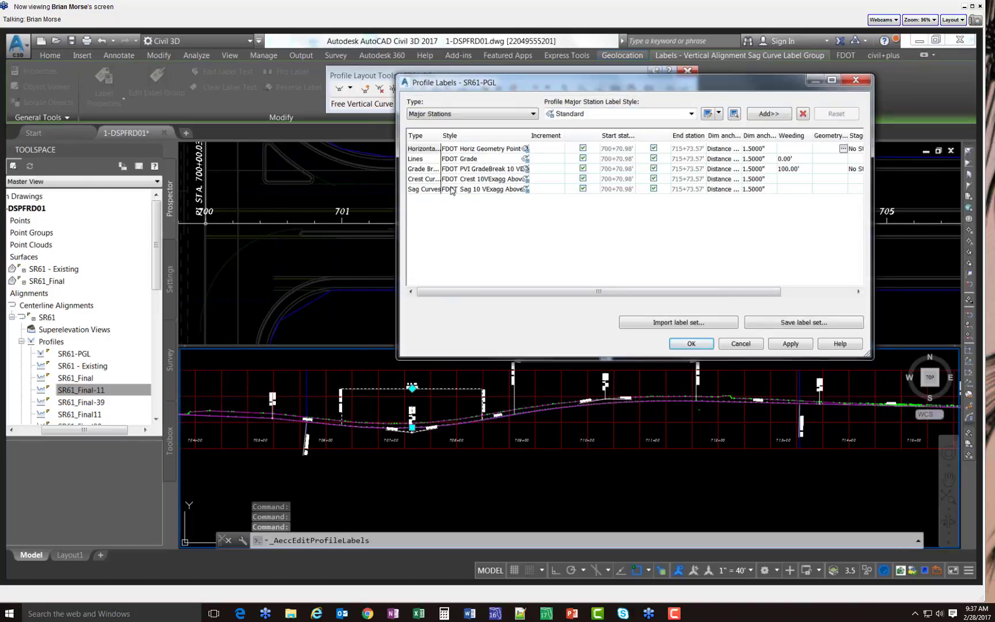
In the sag curve label style FDOT Sag 10 VExagg Above, set the VPI Text Line component's angle to 270 degrees
click(494, 190)
click(525, 189)
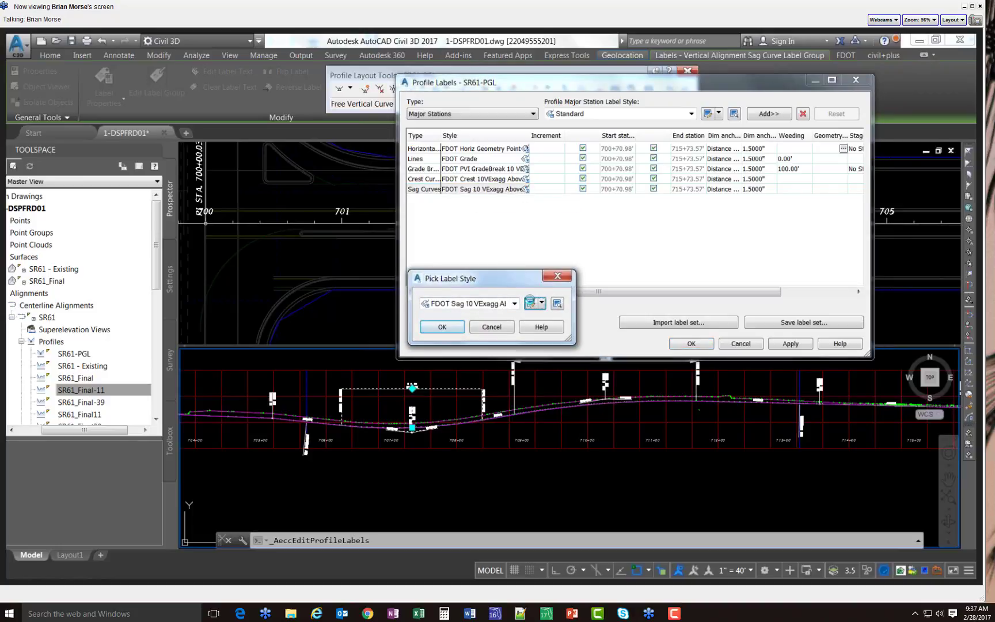
click(530, 304)
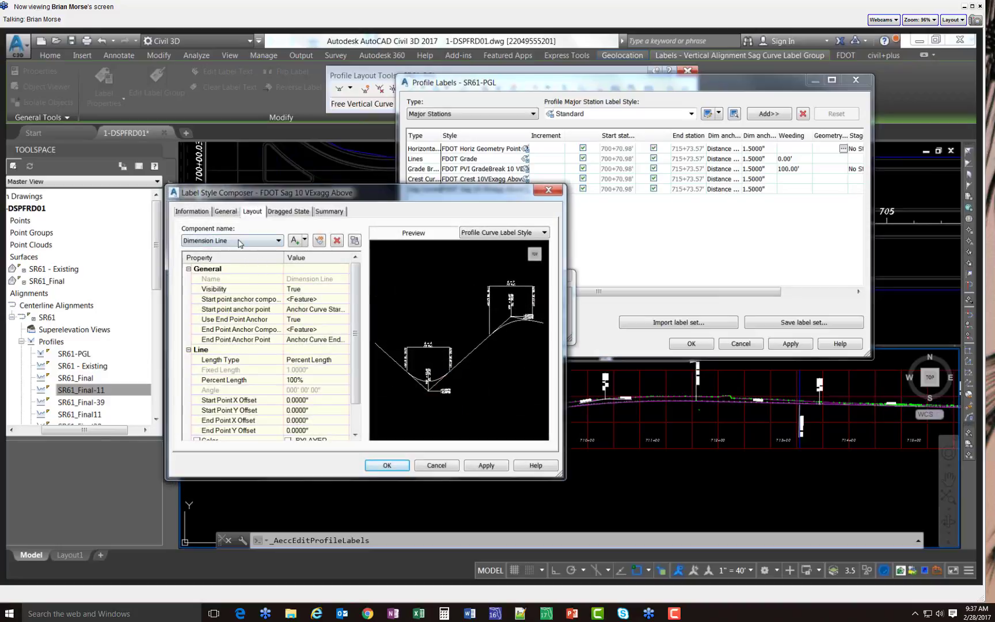
click(239, 241)
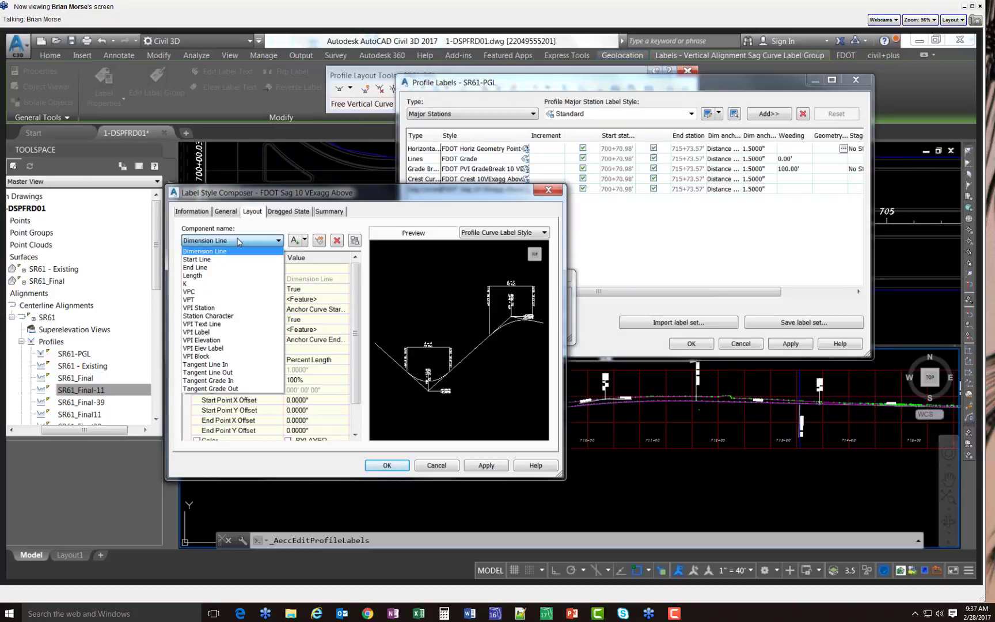
click(222, 326)
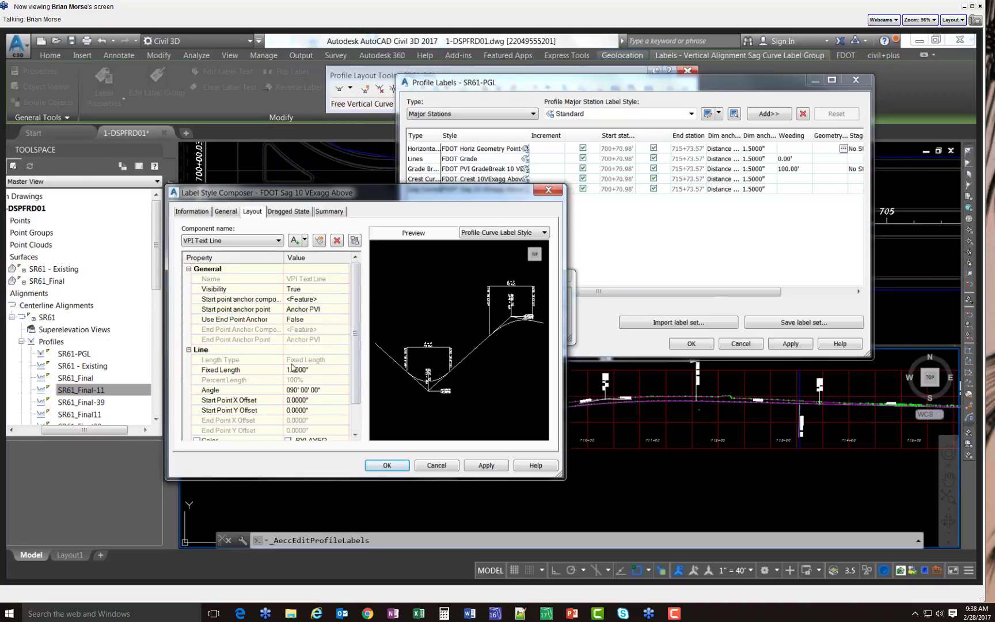
click(322, 391)
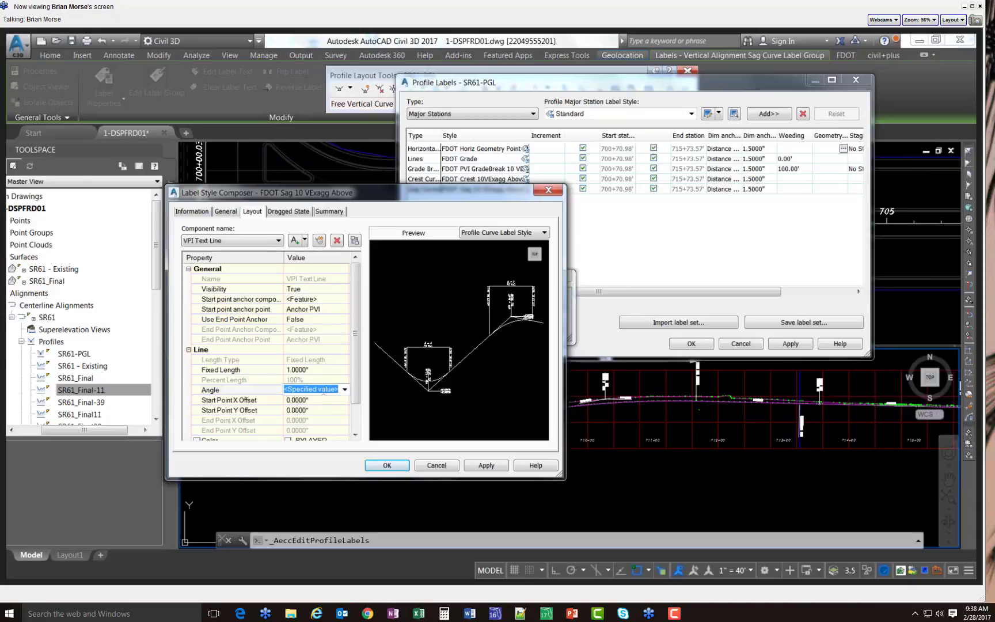
text(270)
key(Return)
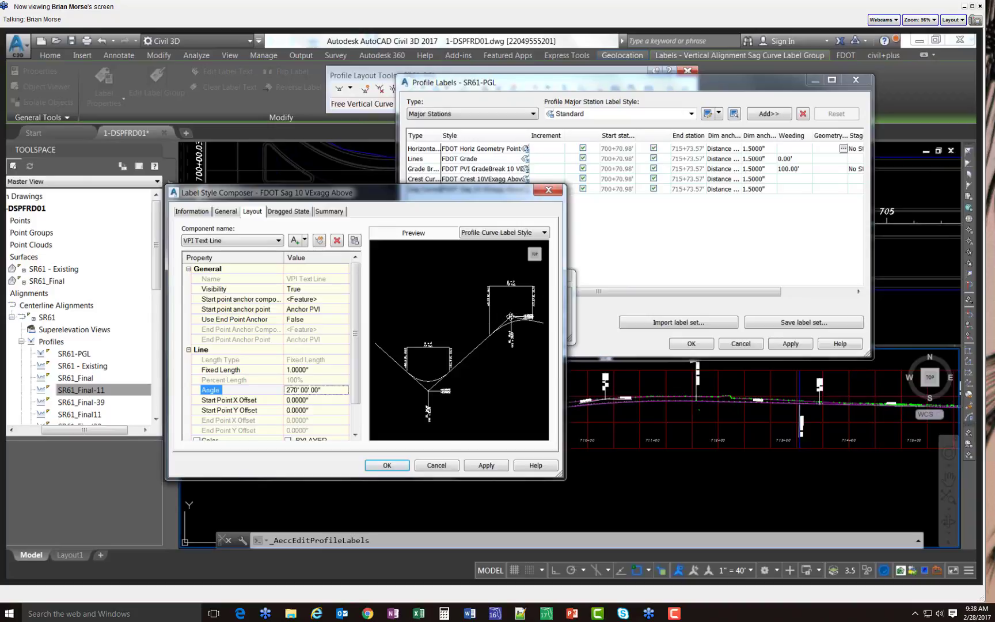
Apply the edited sag label style to the SR61-PGL profile labels, accept the label settings and clear the selection
click(476, 465)
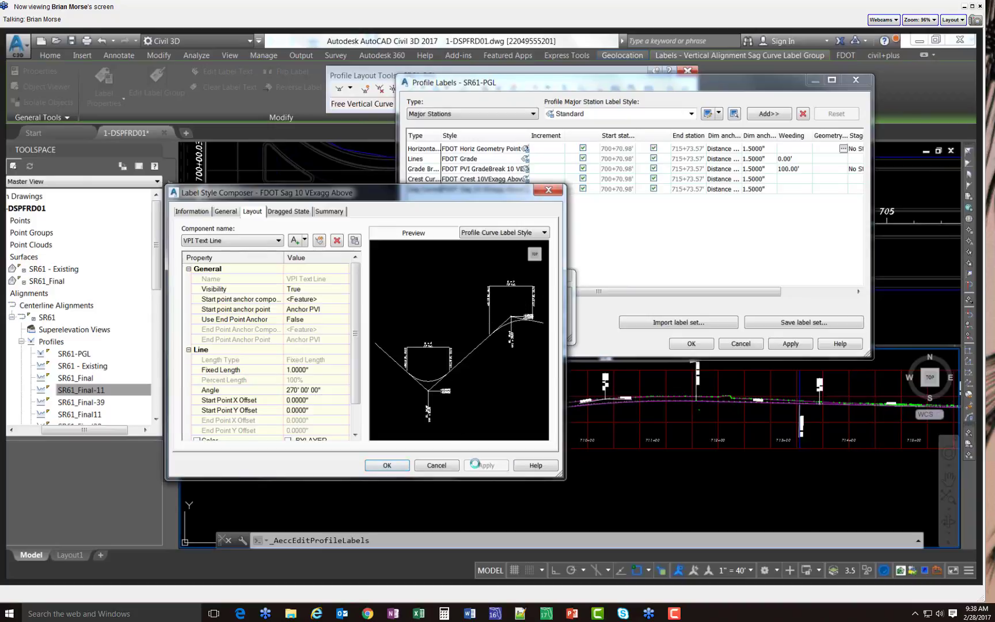
click(401, 465)
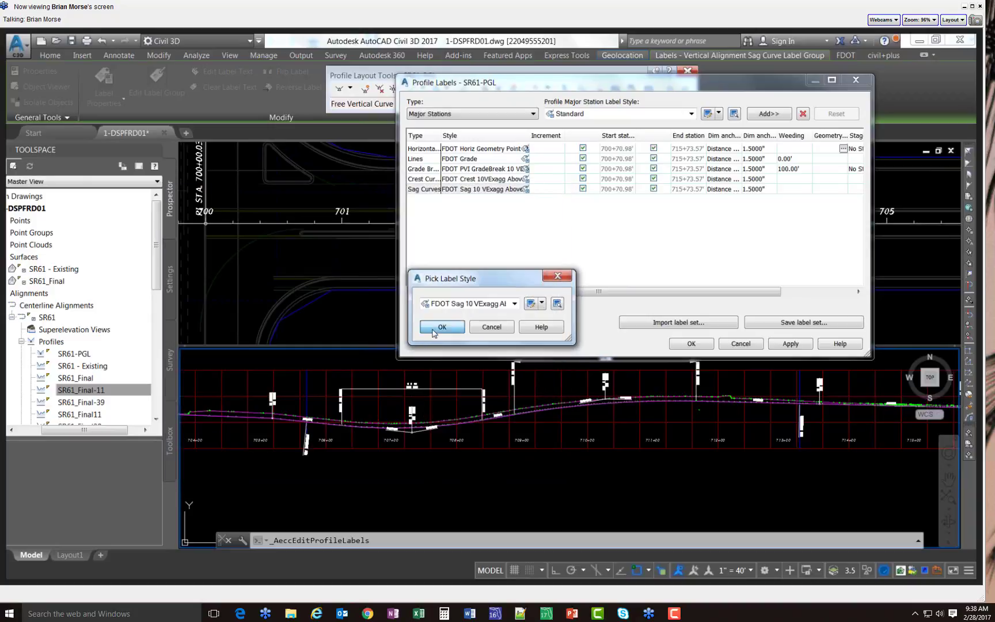
click(441, 326)
click(790, 344)
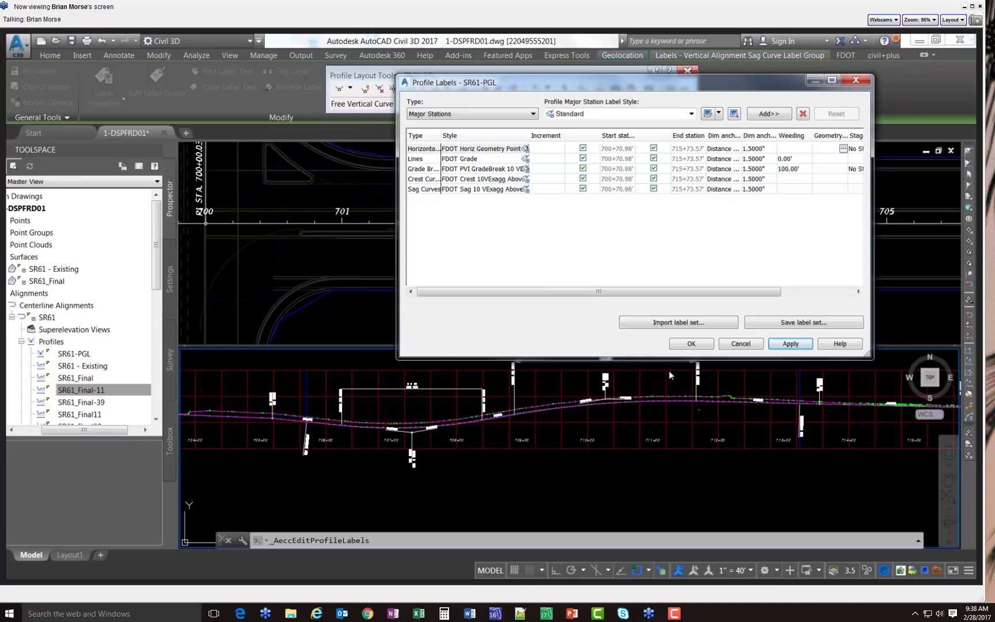
click(692, 343)
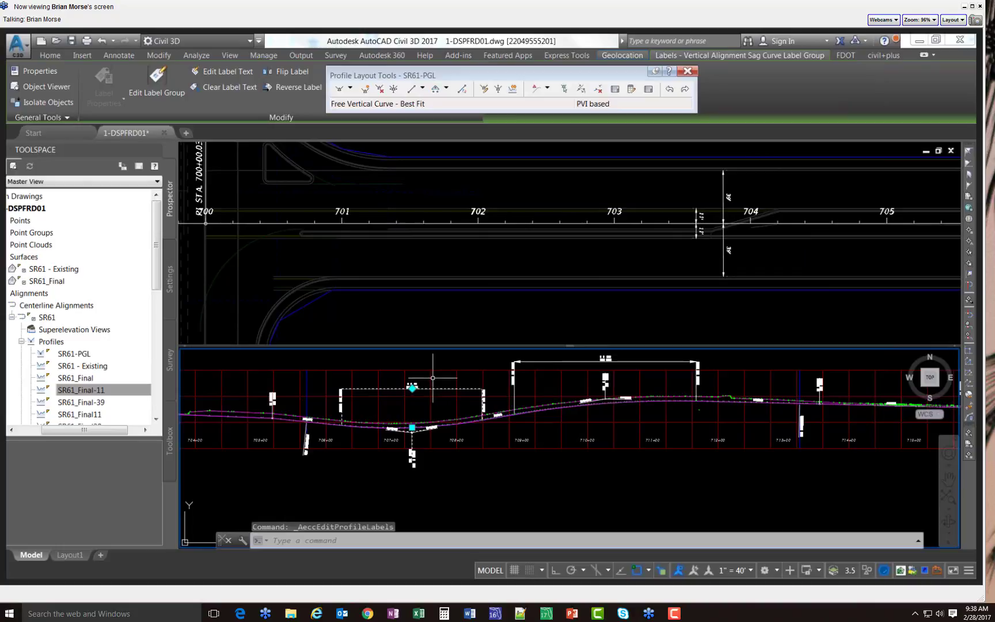
key(Escape)
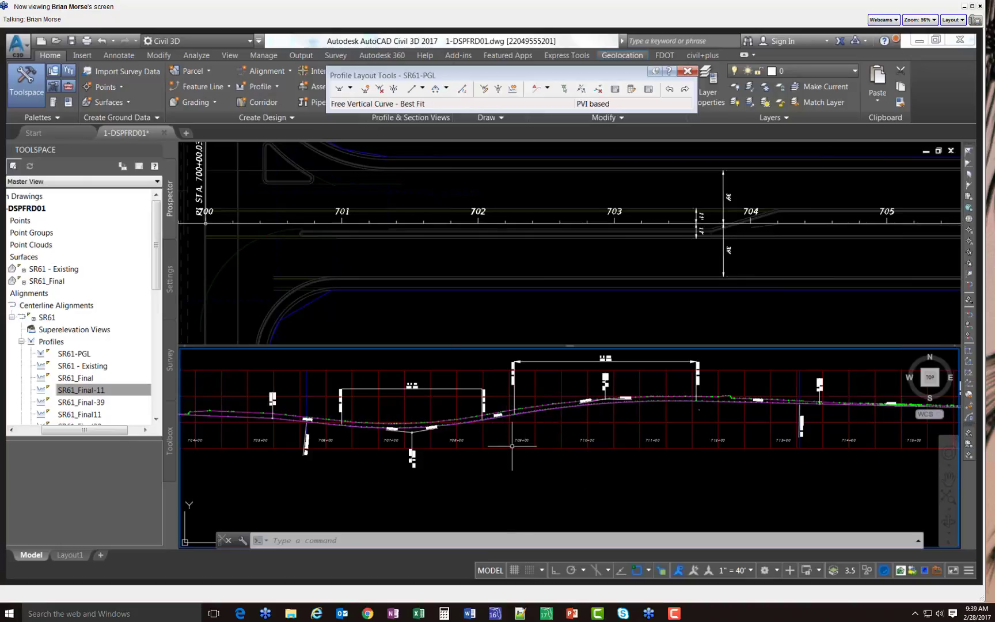
Reopen the SR61-PGL profile label group and add a Major Stations label using the FDOT VC Elevation Above style
click(451, 388)
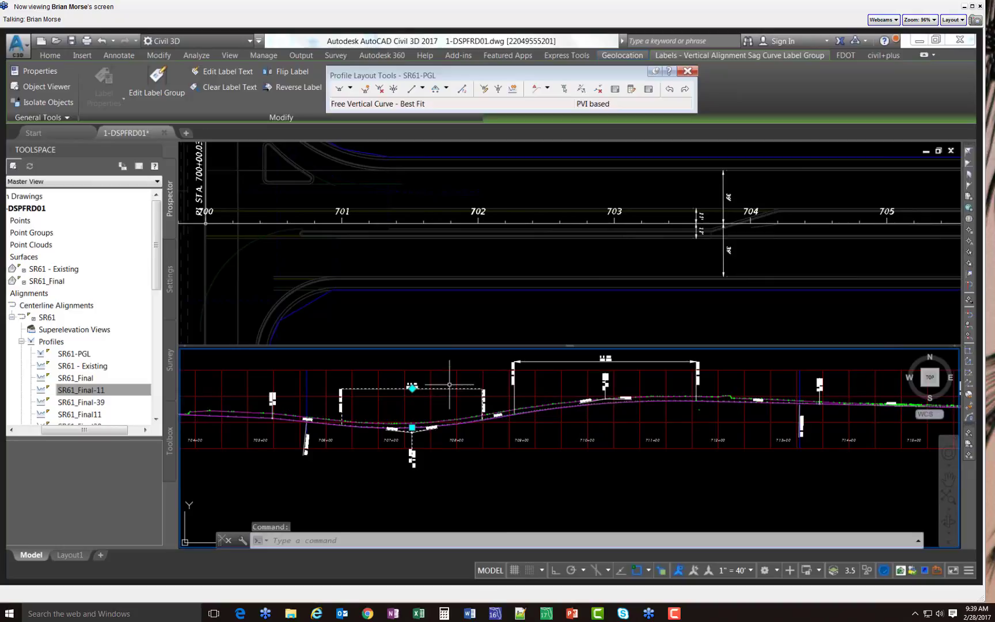
click(159, 79)
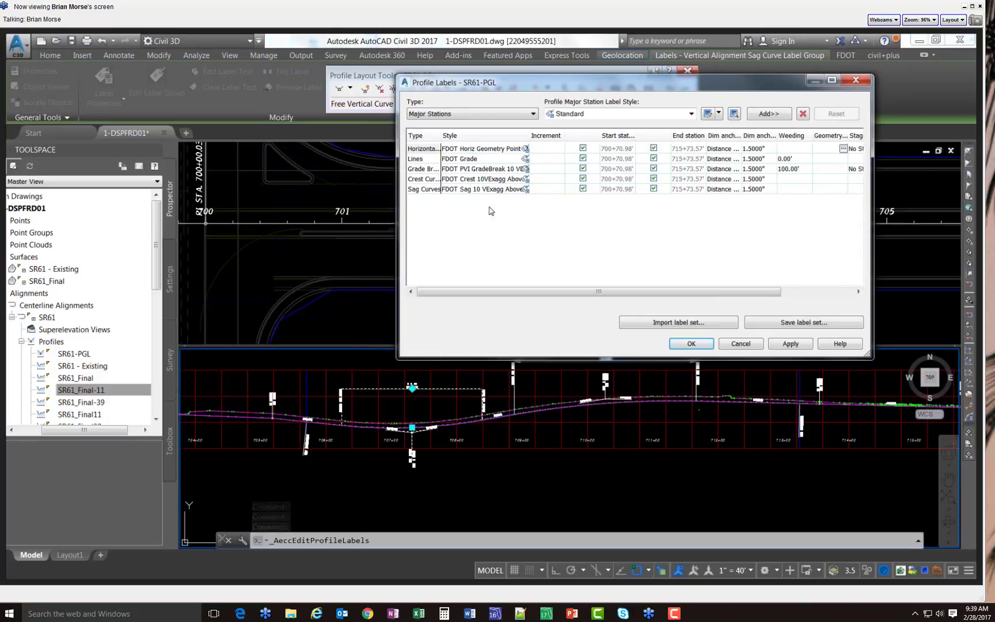
click(609, 114)
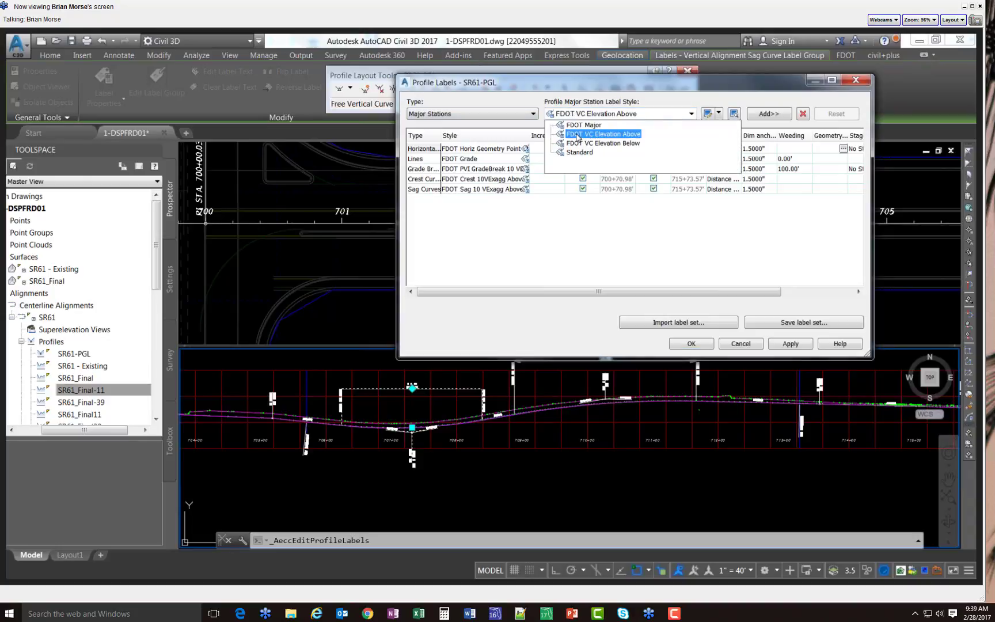
click(615, 135)
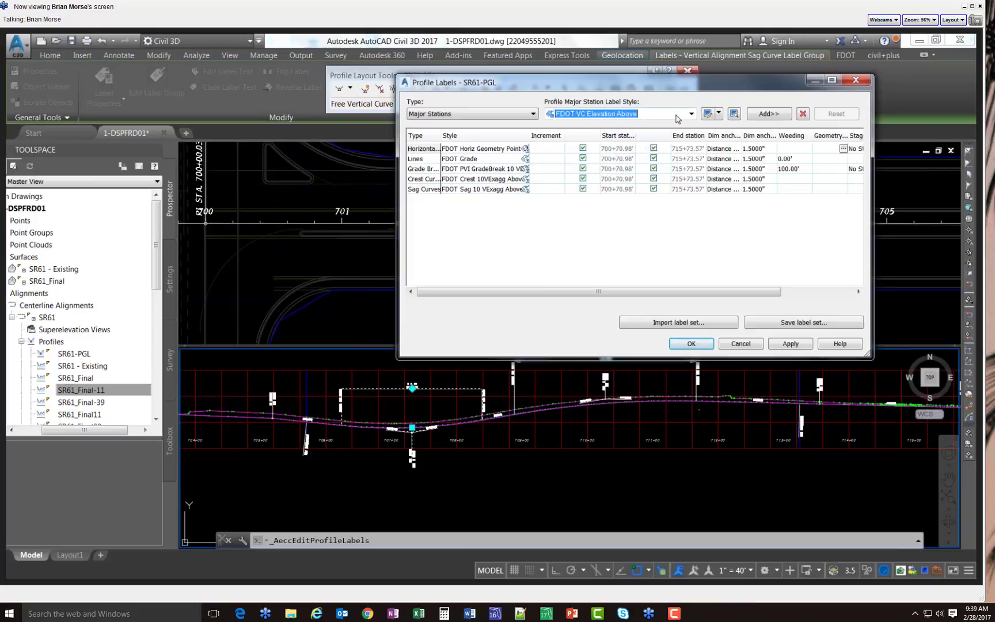
click(761, 115)
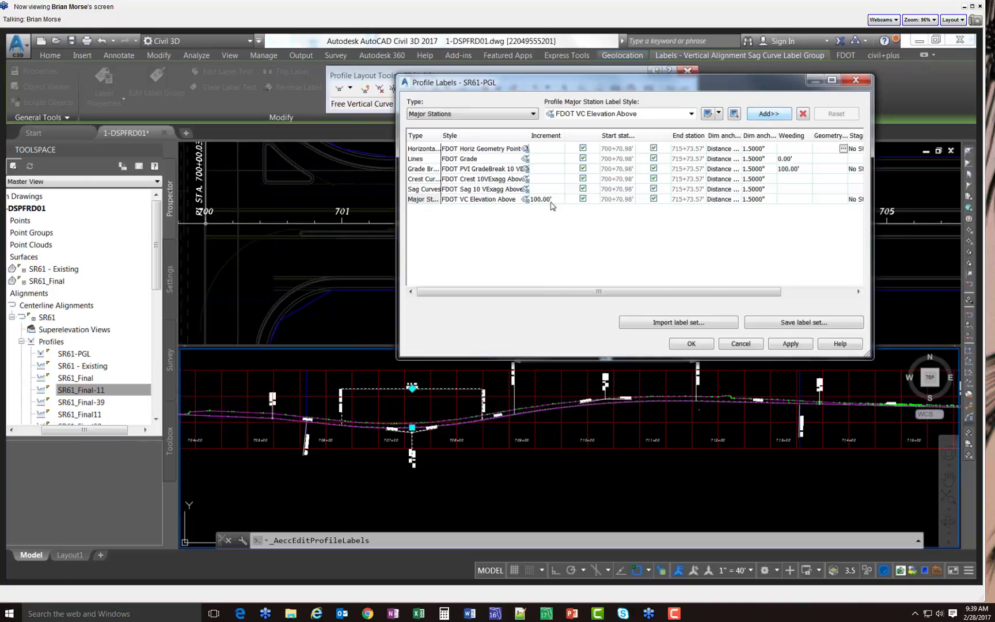
Set the FDOT VC Elevation Above major station labels to a 20-foot increment and apply the change
click(548, 199)
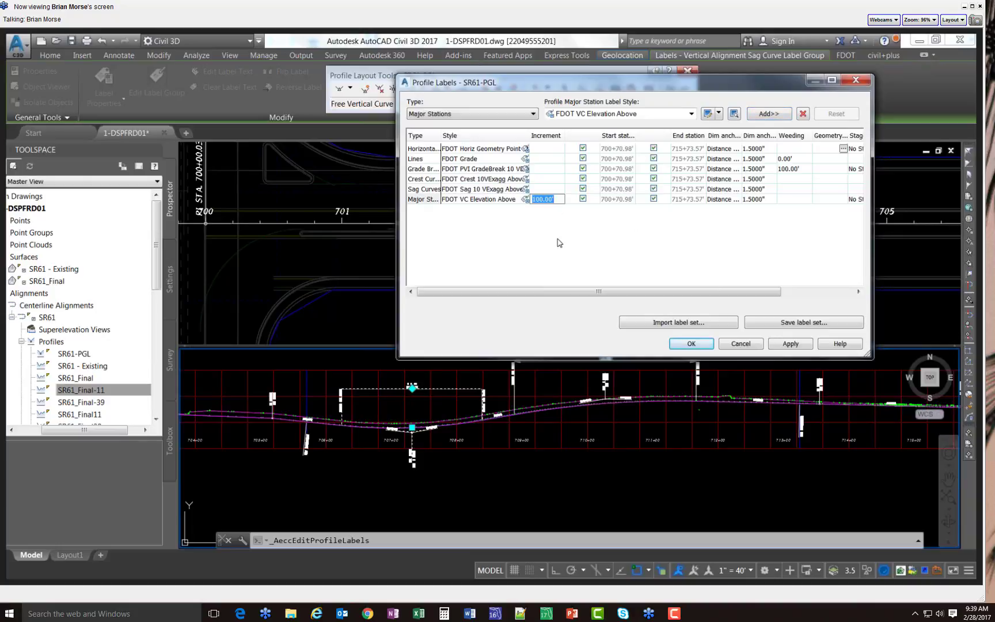
text(20)
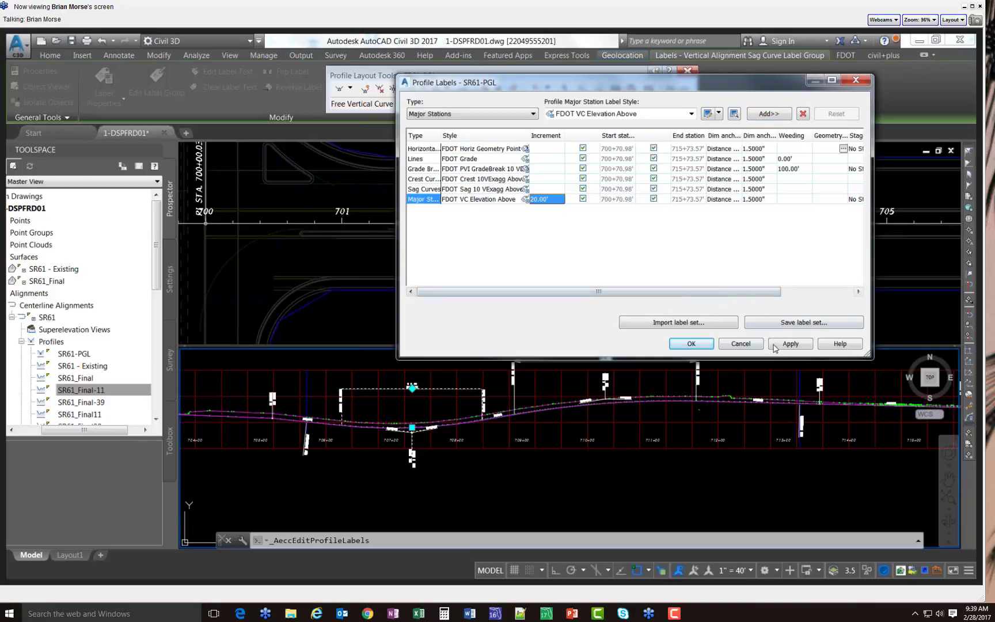
click(780, 345)
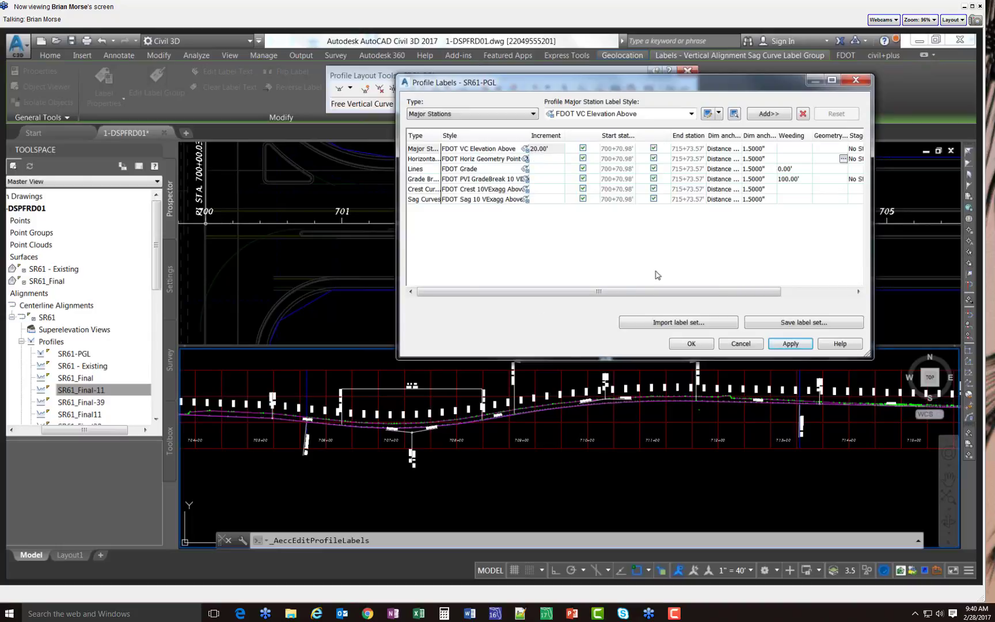
Add a Major Stations label using the FDOT VC Elevation Below style with a 20-foot increment, then apply and accept the profile labels
click(652, 116)
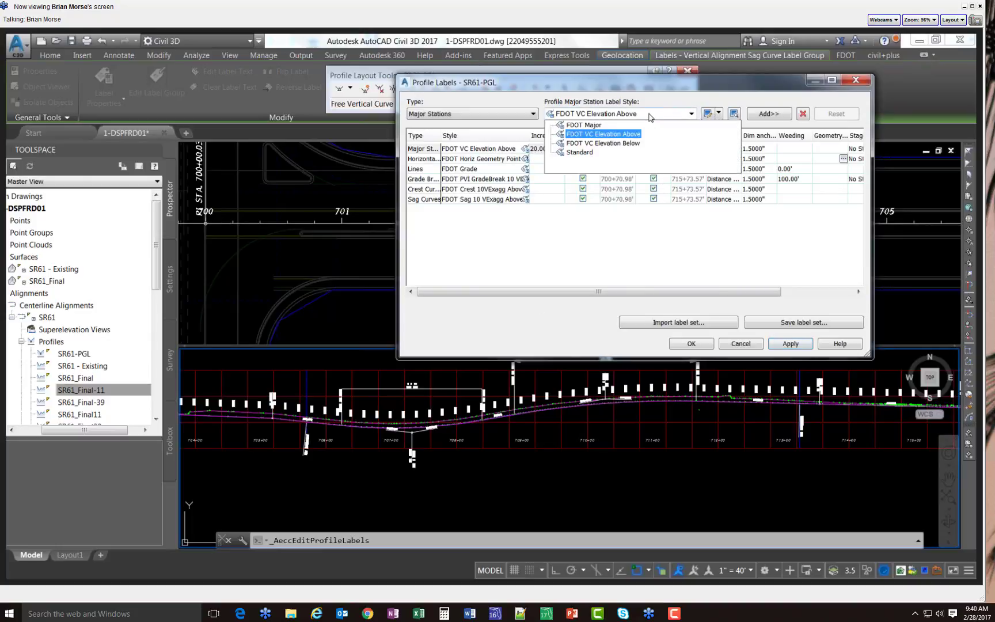
click(620, 147)
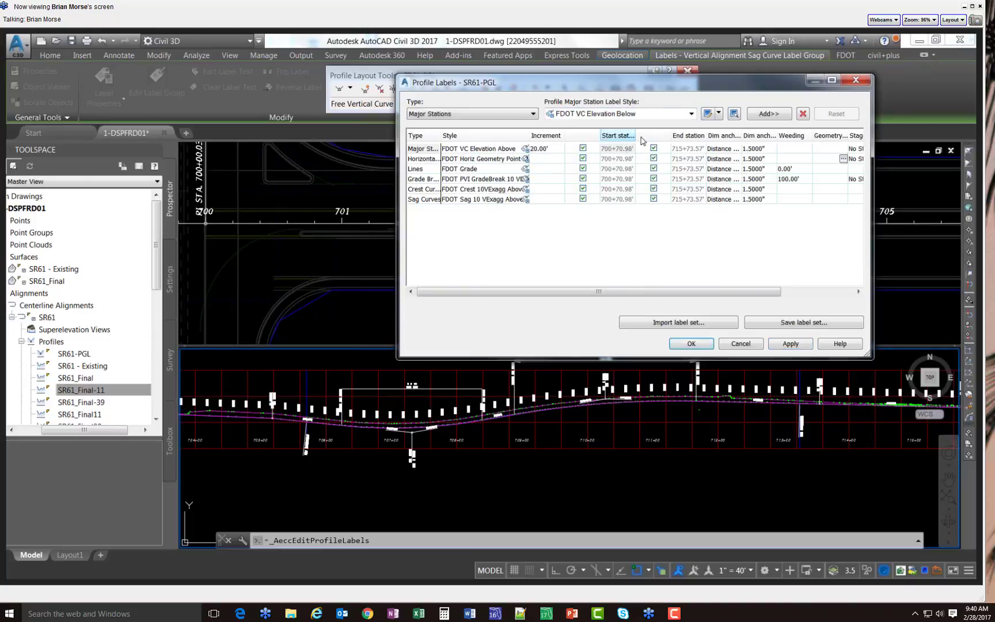
click(768, 115)
click(540, 209)
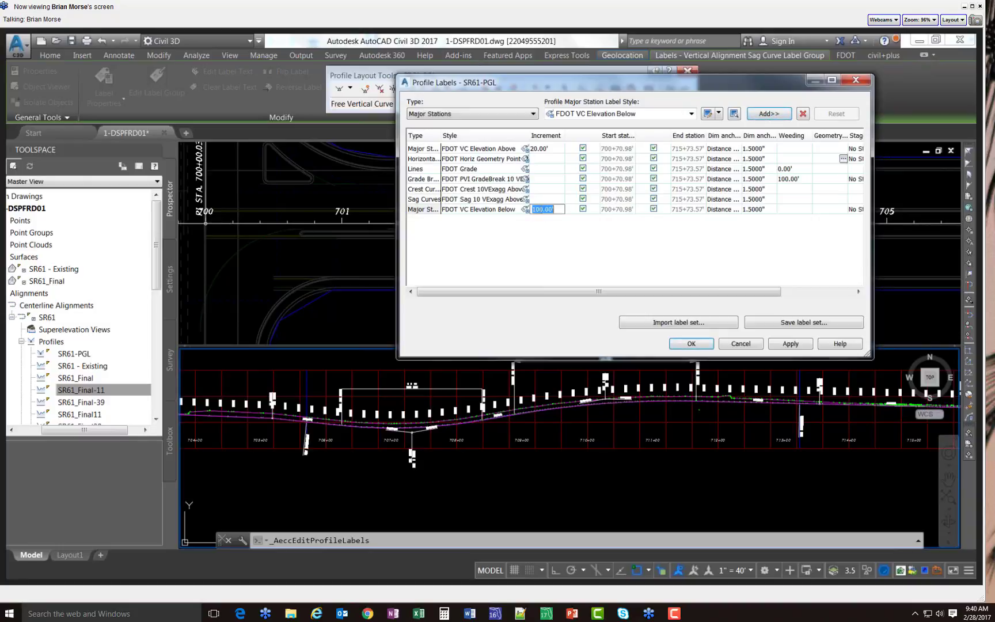
text(20)
key(Return)
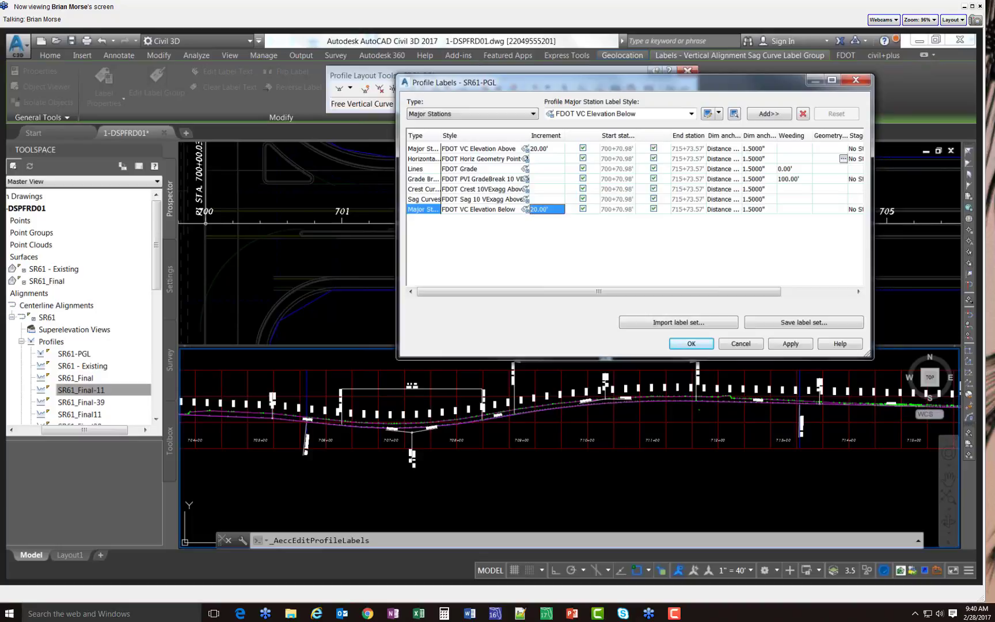
click(782, 343)
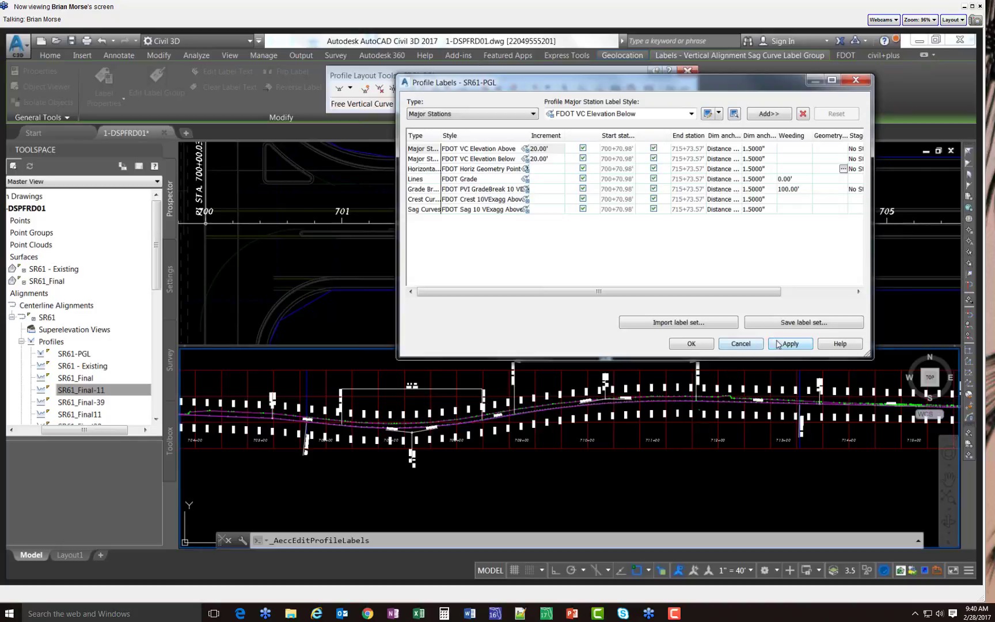
click(691, 344)
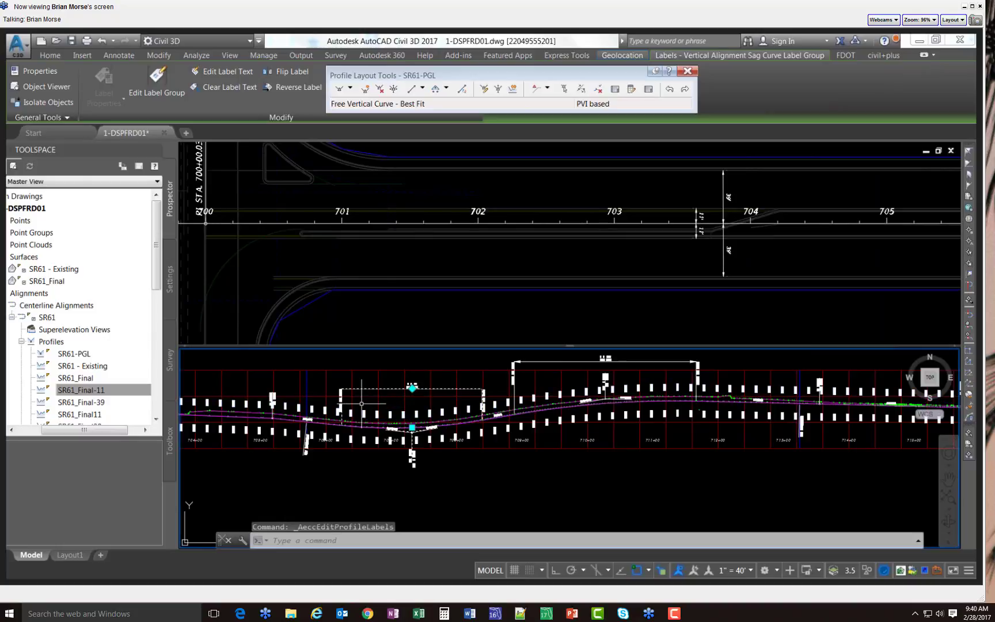
Create a PVI Station and Curve Report for the SR61-PGL profile from the Reports Manager's Profile reports
scroll(362, 404, up, 4)
scroll(506, 415, down, 3)
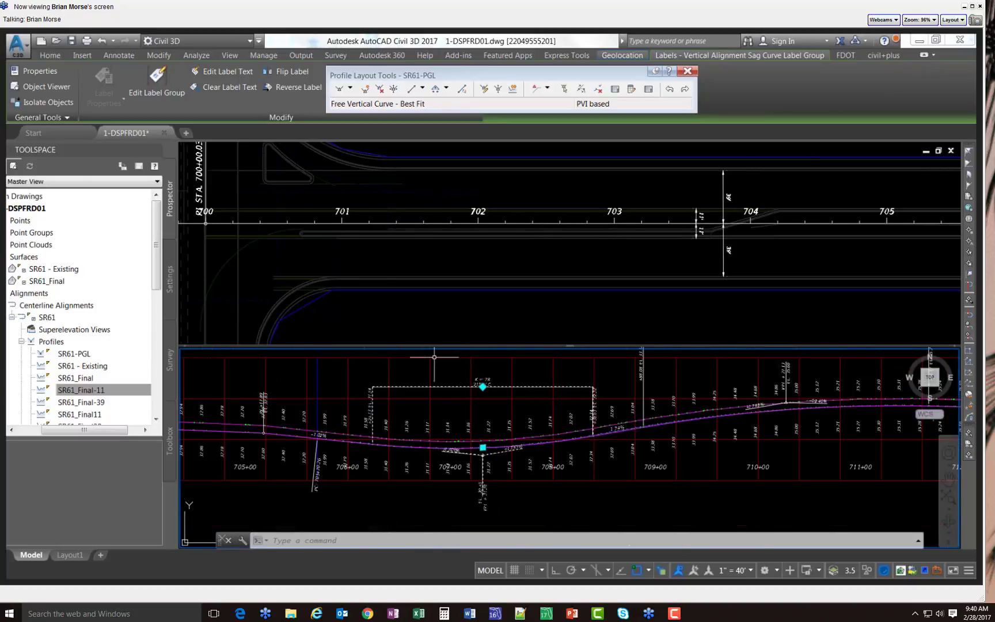
click(169, 441)
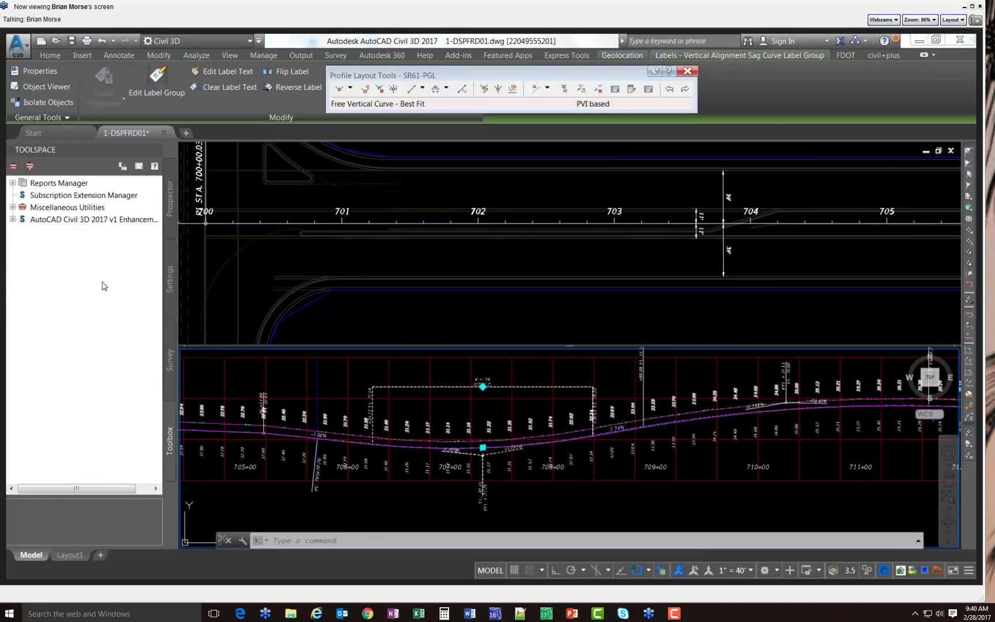
click(12, 182)
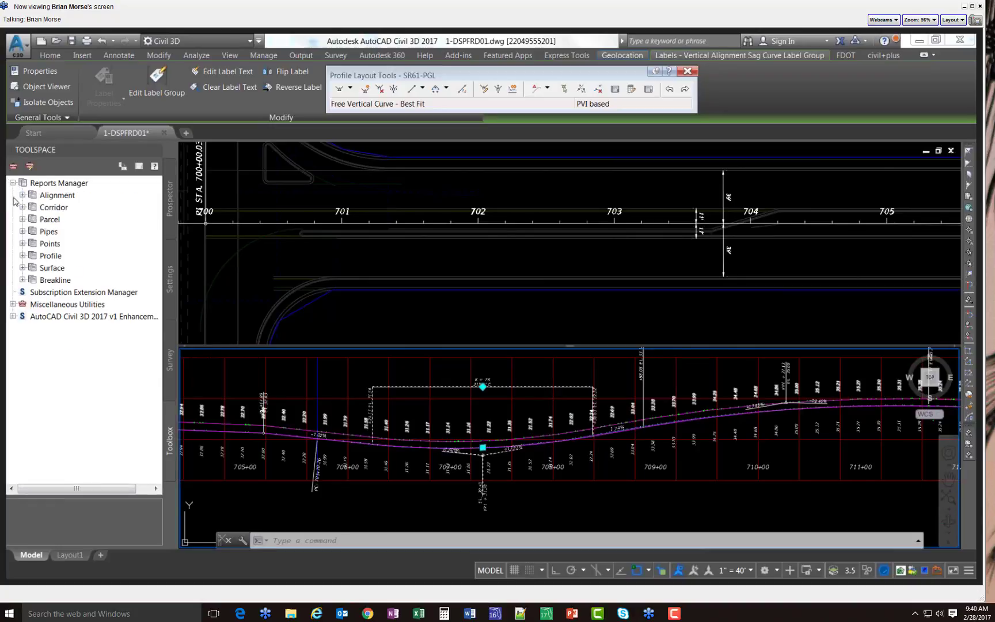
click(22, 255)
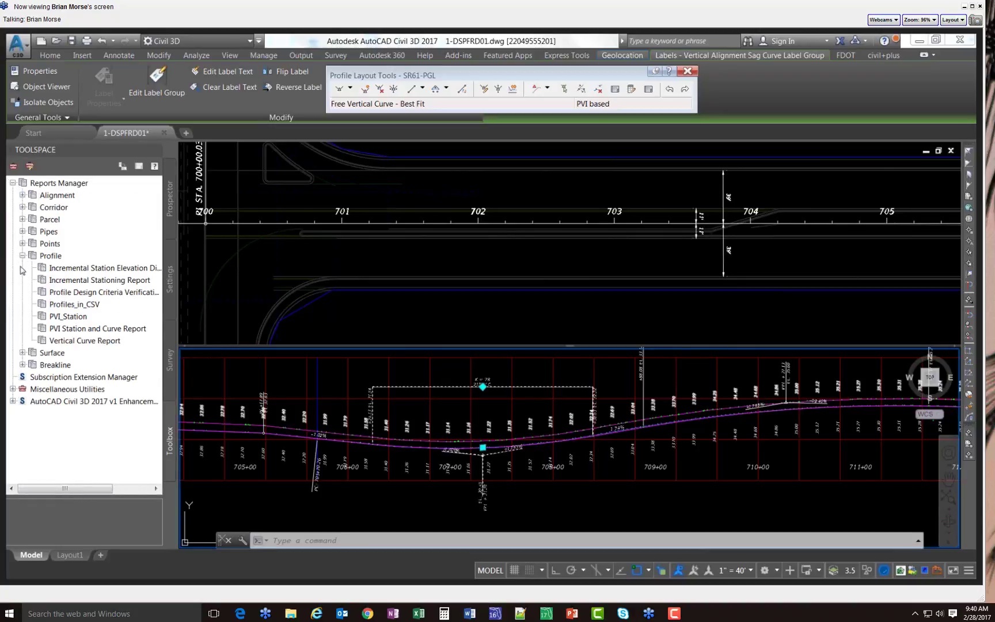
click(94, 330)
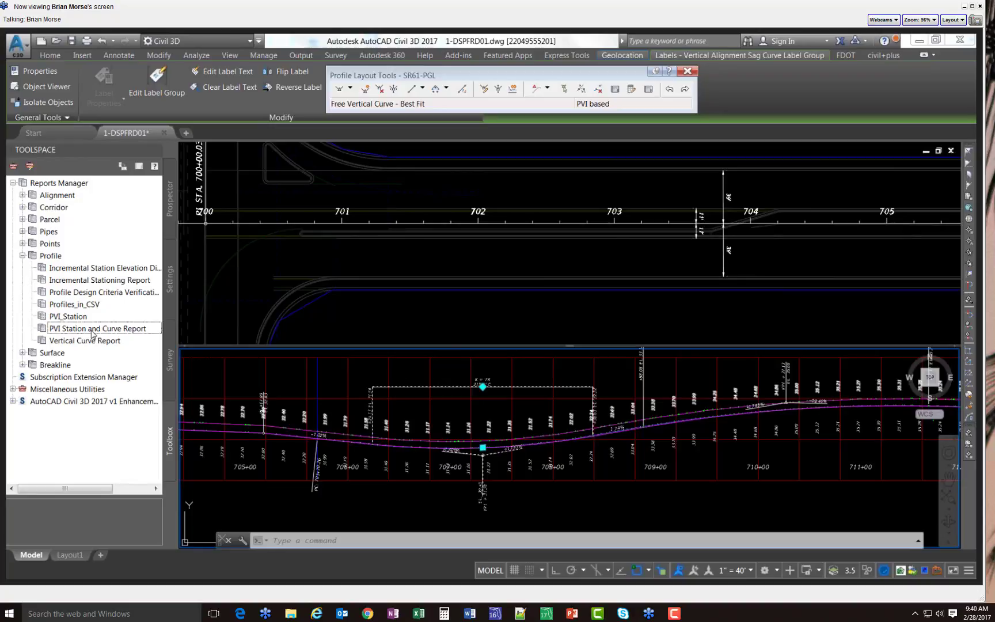
right_click(100, 334)
click(115, 334)
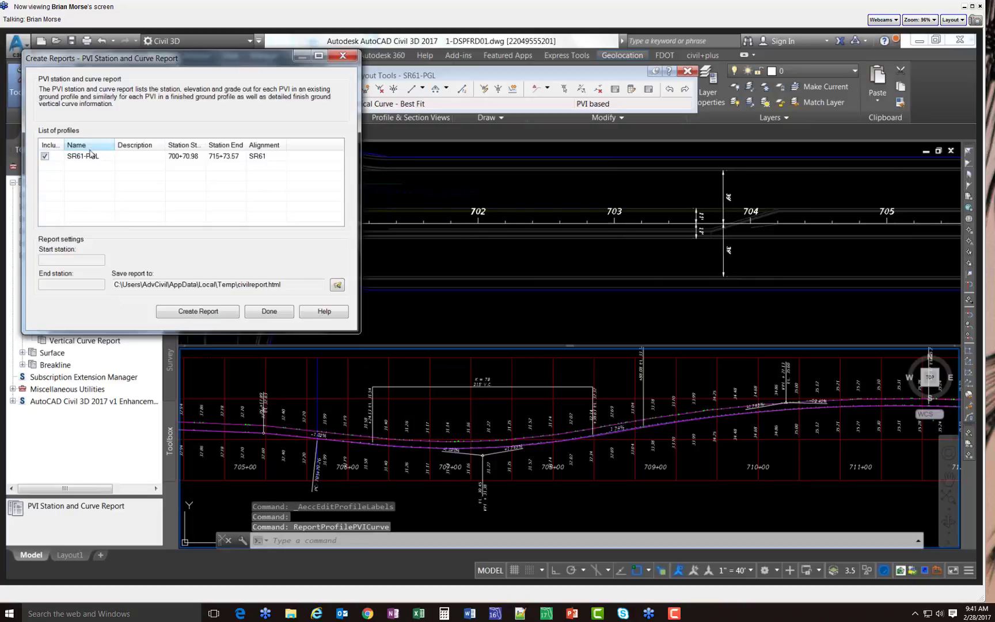
click(181, 309)
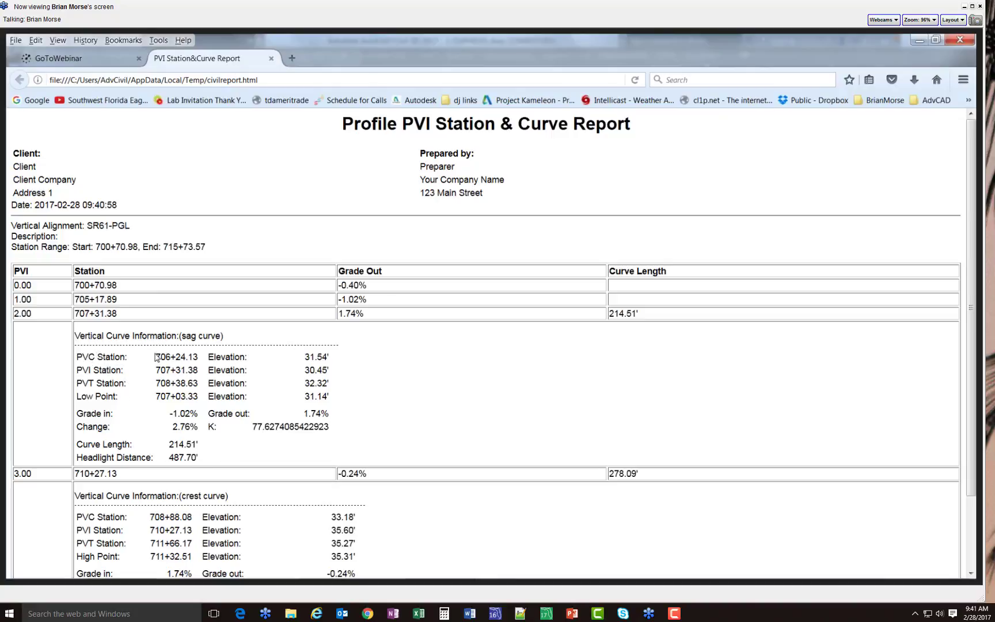
Copy the sag curve's PVC station 706+24.13 from the report into the 2017-02-28 text file
drag(157, 356, 199, 356)
key(ctrl+c)
click(421, 564)
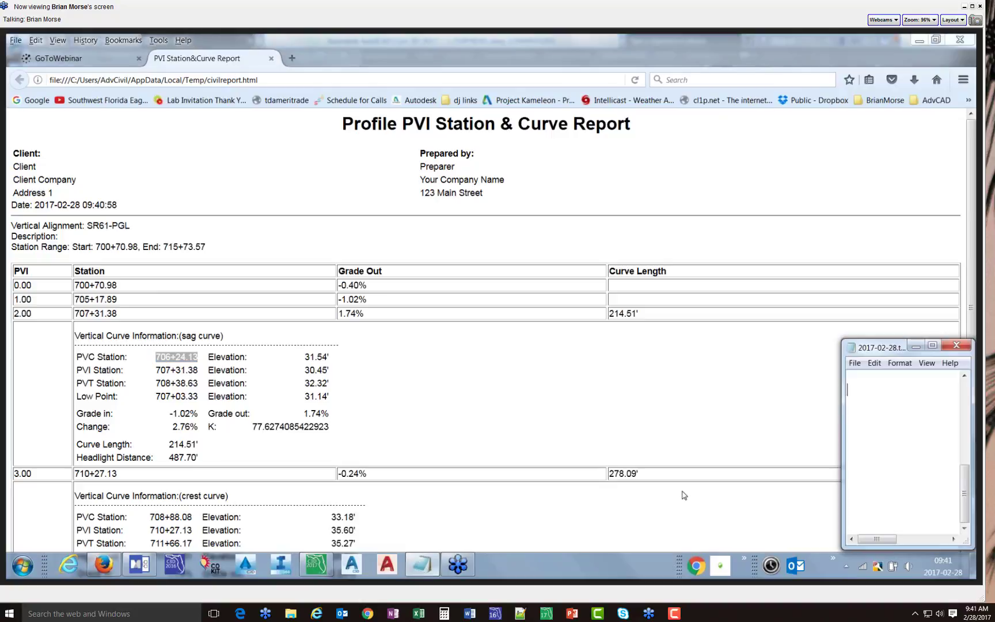
key(ctrl+v)
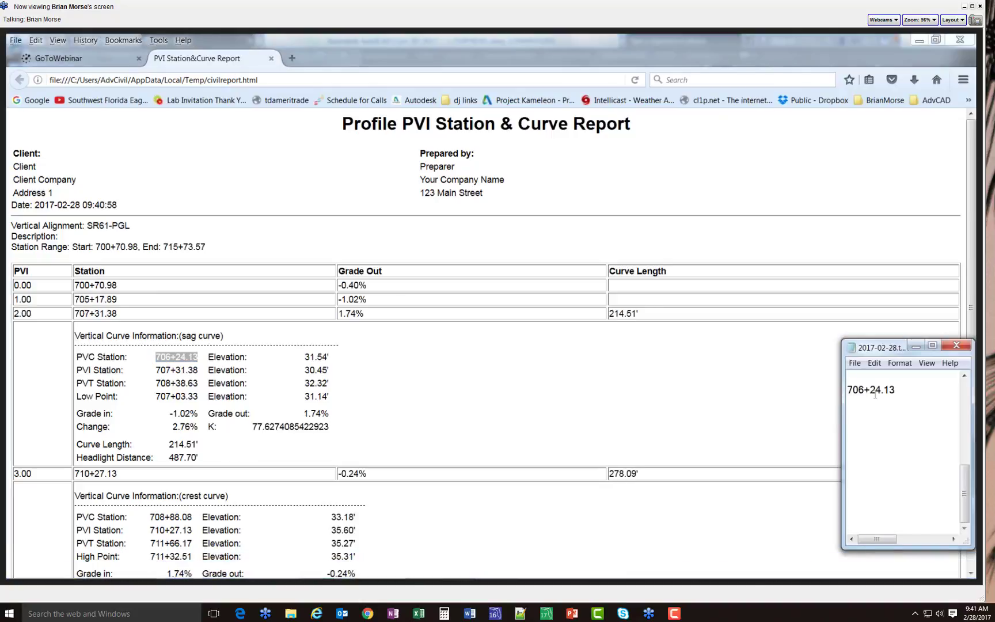
key(Return)
Copy the sag curve's PVT station 708+38.63 into the text file below its PVC station, followed by a blank line
drag(198, 397, 155, 396)
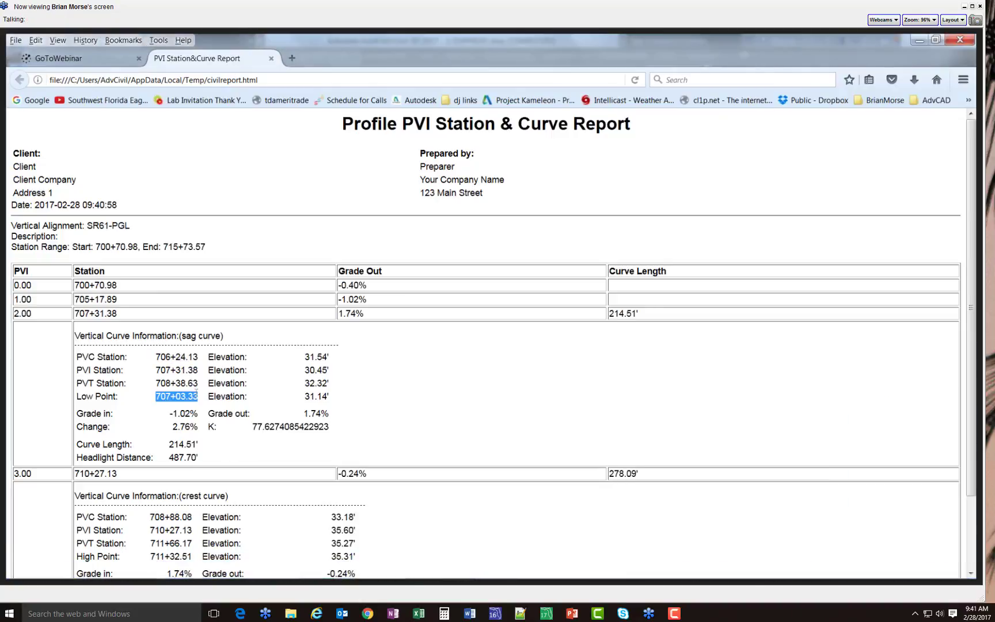
click(157, 381)
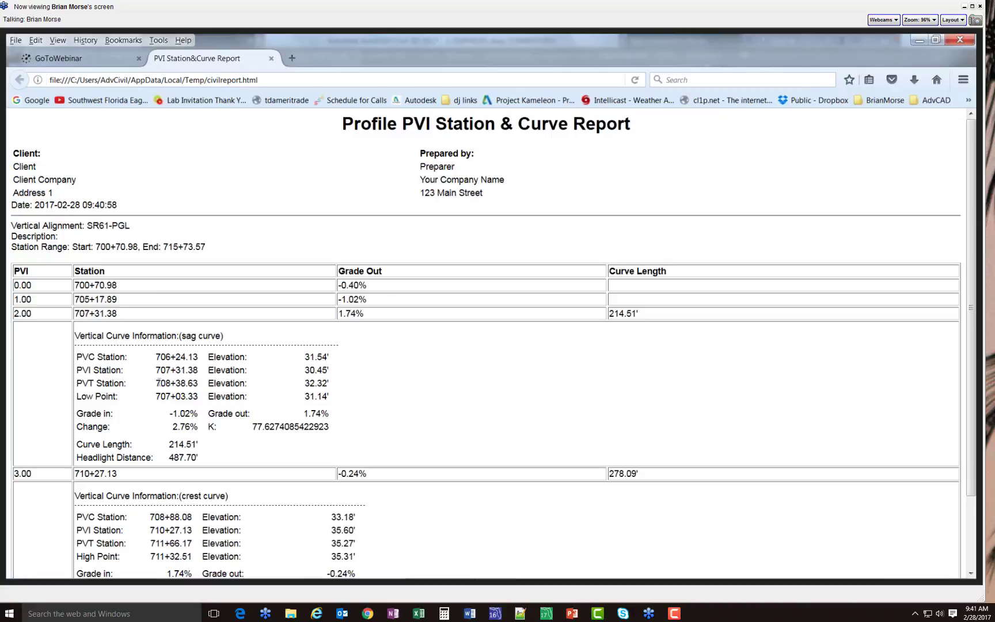
drag(156, 384, 199, 386)
key(ctrl+c)
click(422, 564)
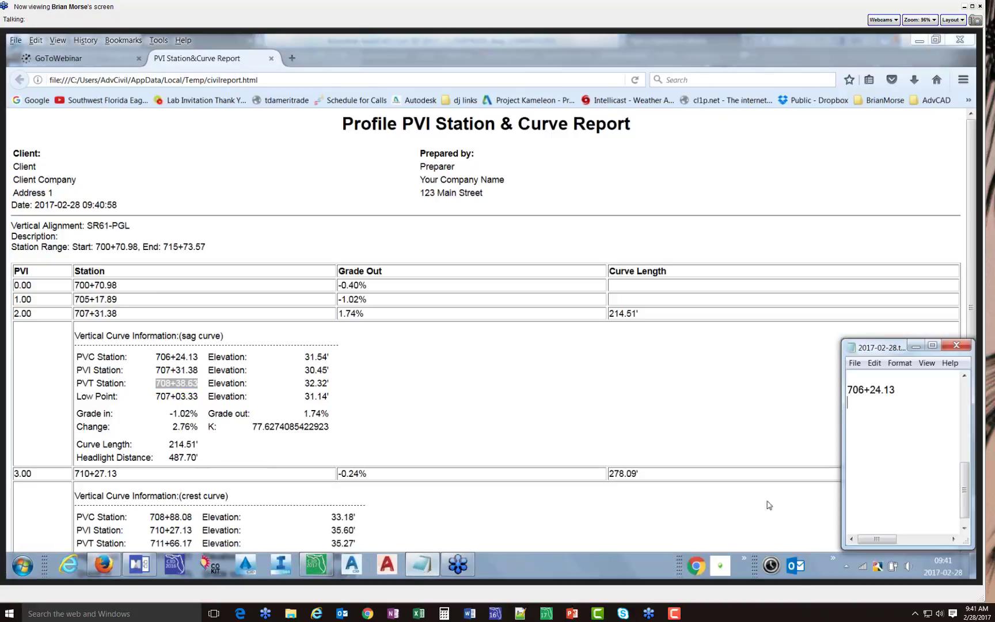
key(ctrl+v)
key(Return)
key(Return)
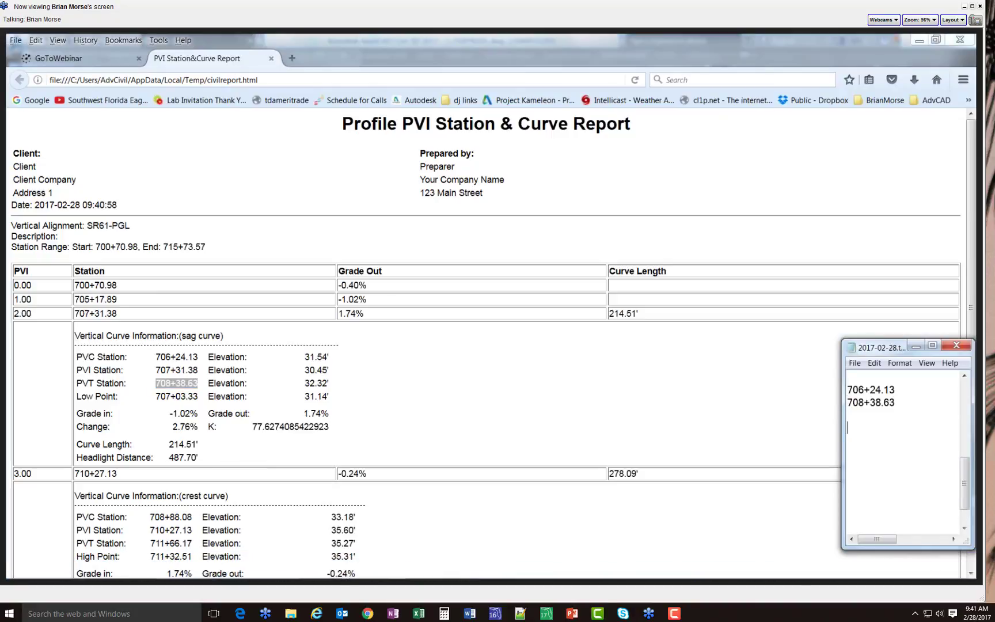
Copy the crest curve's PVC station 708+88.08 from the report into the text file
click(400, 427)
scroll(396, 423, down, 3)
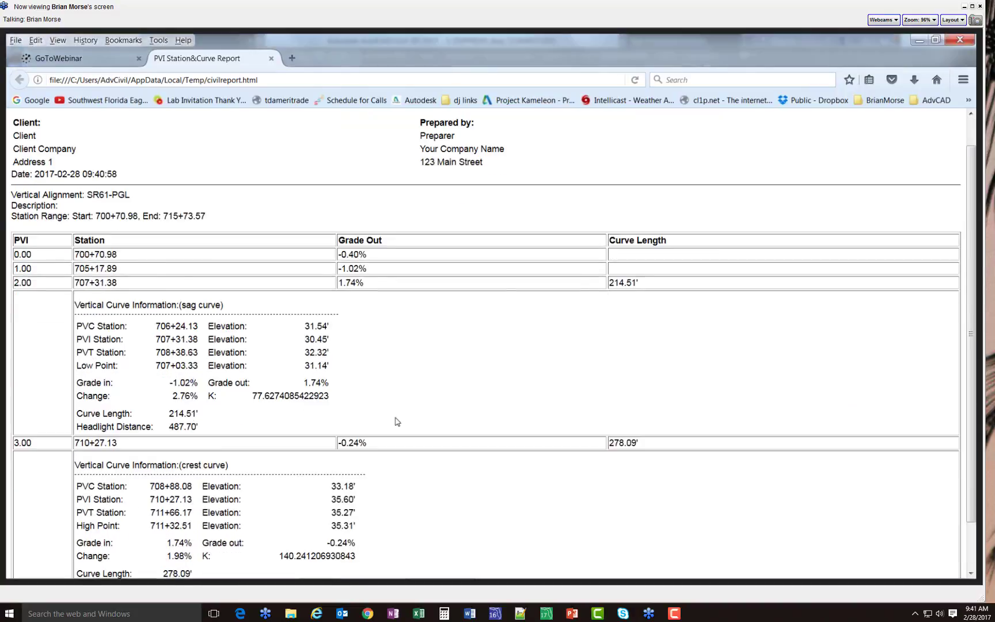
drag(149, 433, 194, 433)
key(ctrl+c)
key(alt+Tab)
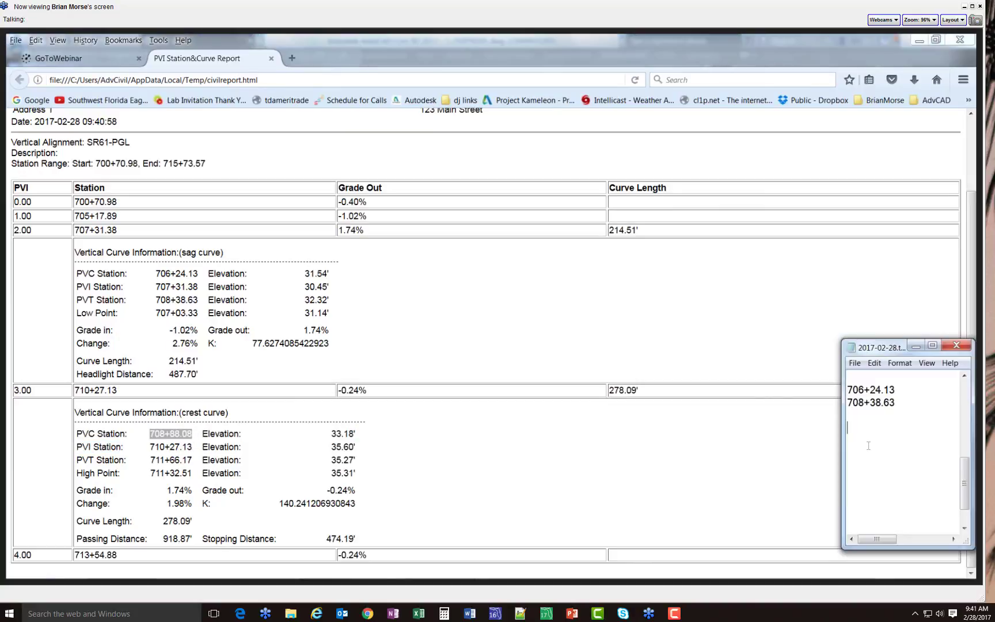
key(ctrl+v)
key(Return)
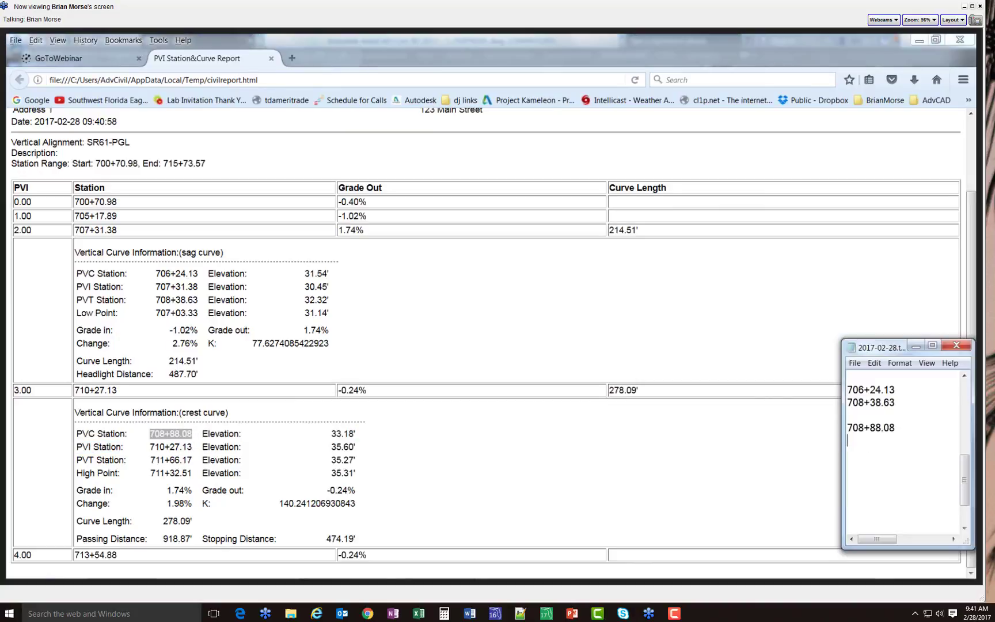
Copy the crest curve's PVT station 711+66.17 into the text file below its PVC station
click(163, 455)
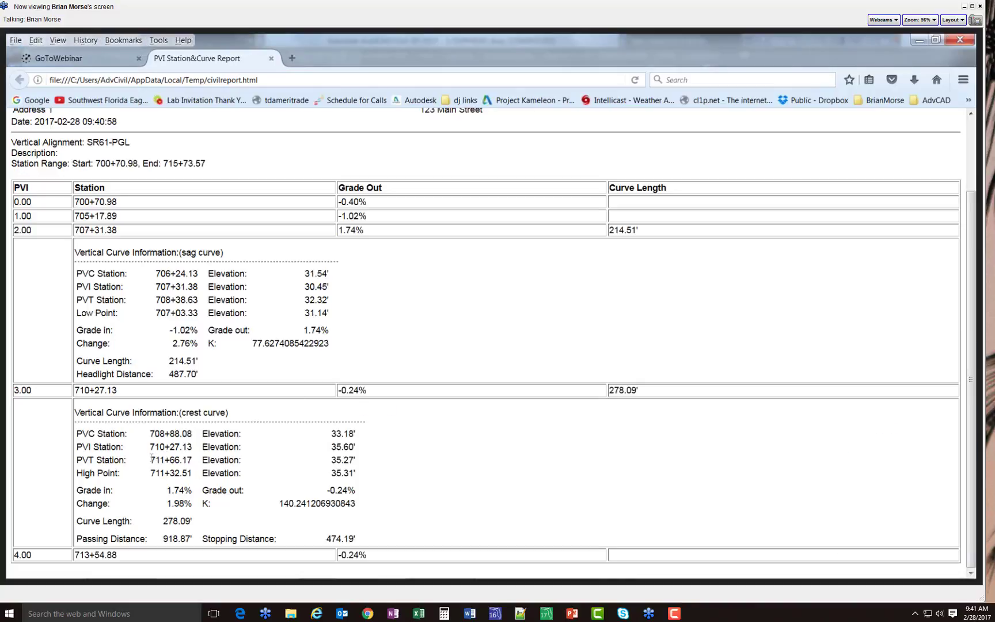
drag(150, 459, 191, 459)
key(ctrl+c)
key(alt+Tab)
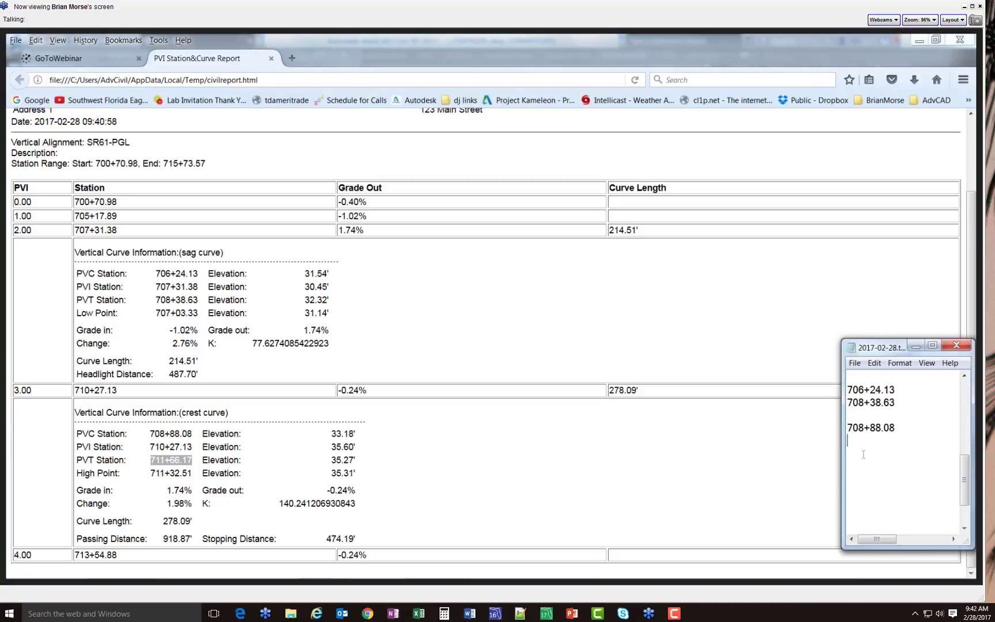
key(ctrl+v)
Minimize the browser report, return to Civil 3D and close the PVI Station and Curve Report dialog
click(917, 41)
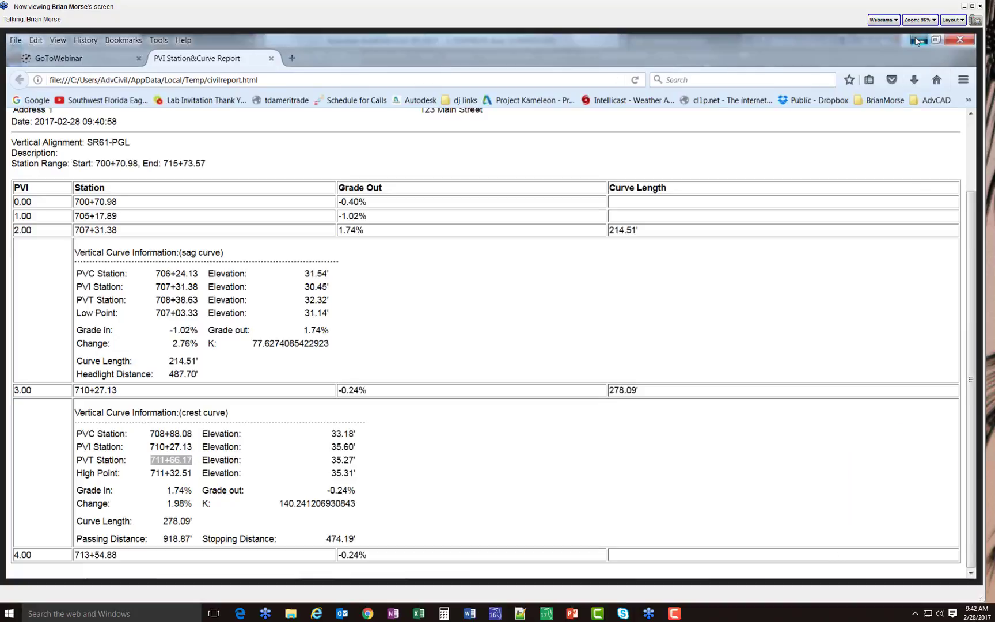
click(917, 40)
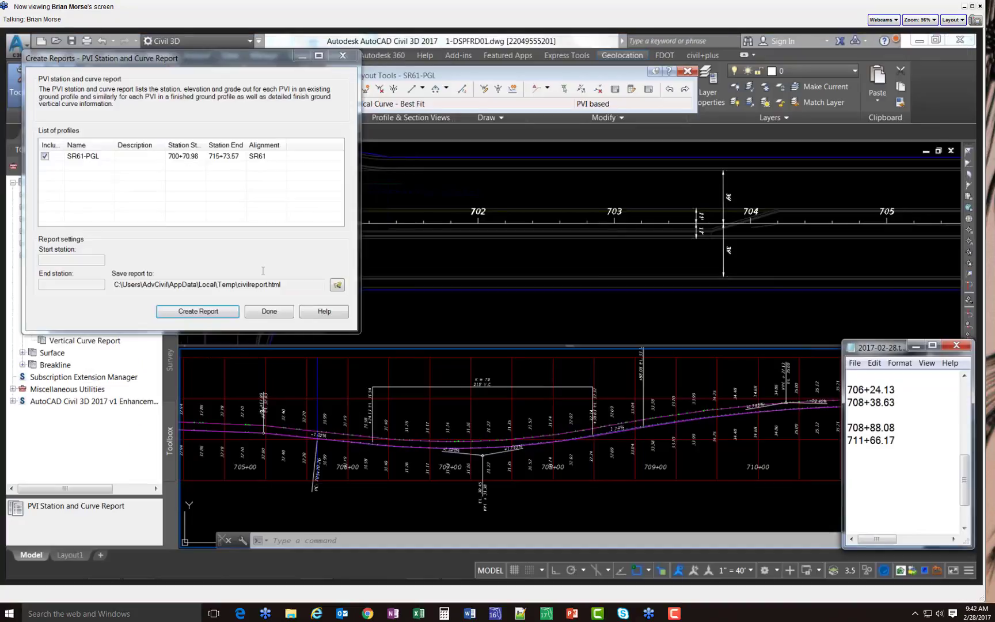
click(269, 310)
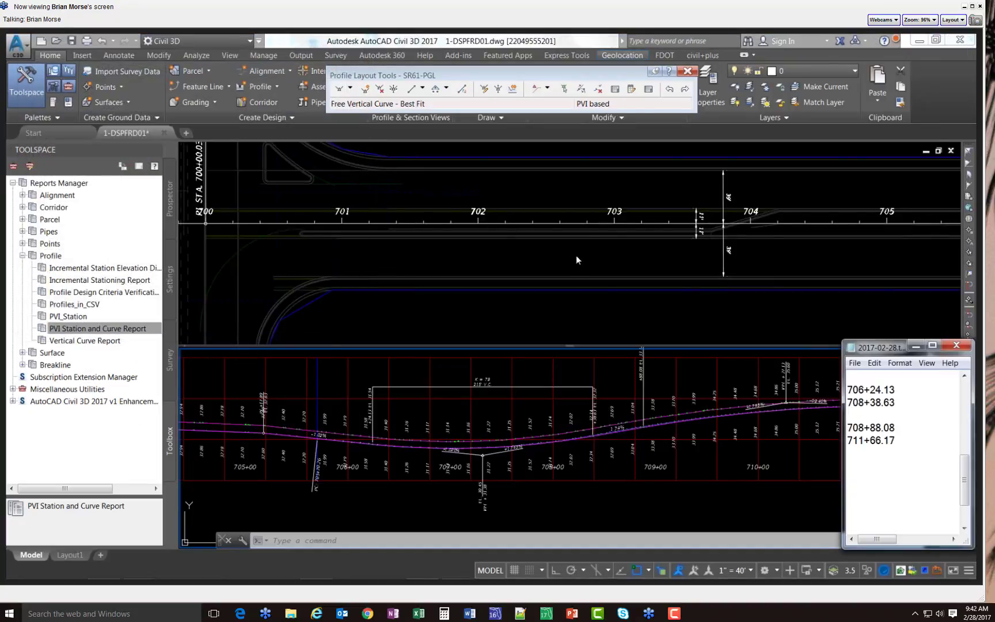
Reopen the SR61-PGL profile label group from the sag curve label and disable the default start and end stations for FDOT VC Elevation Above
click(538, 410)
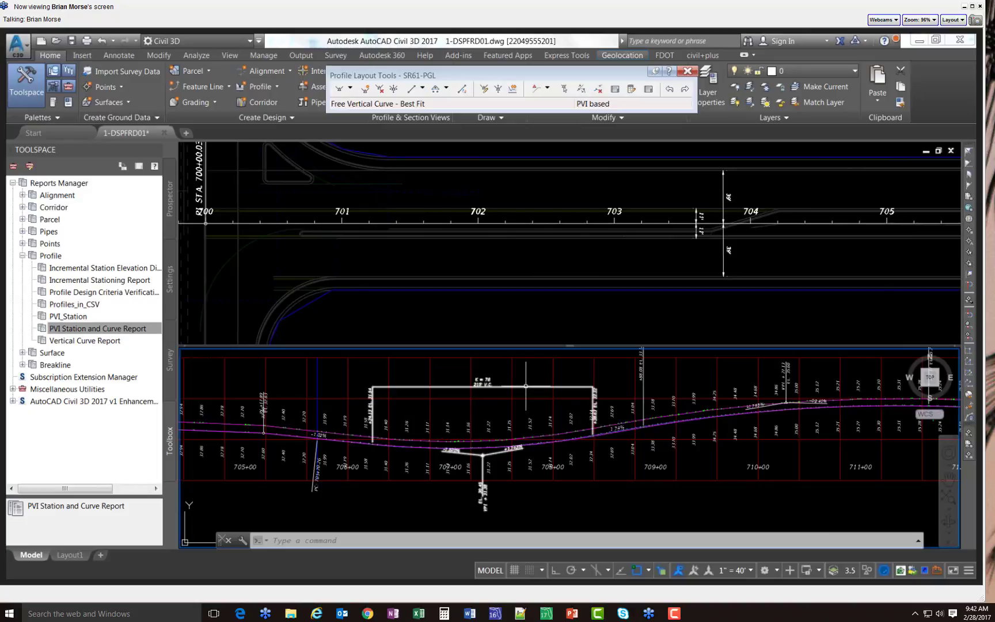
click(527, 386)
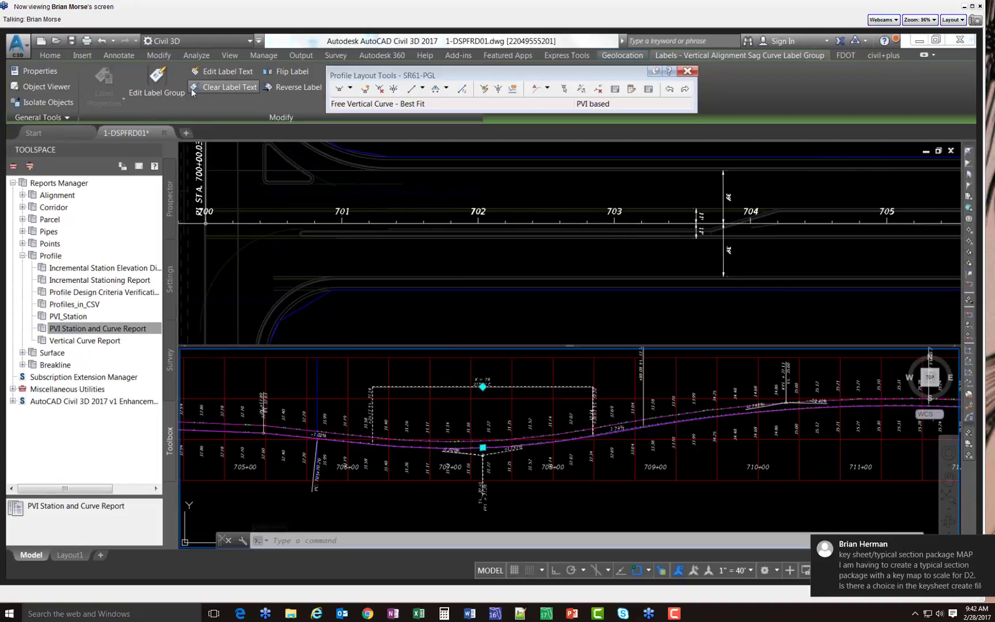
click(160, 77)
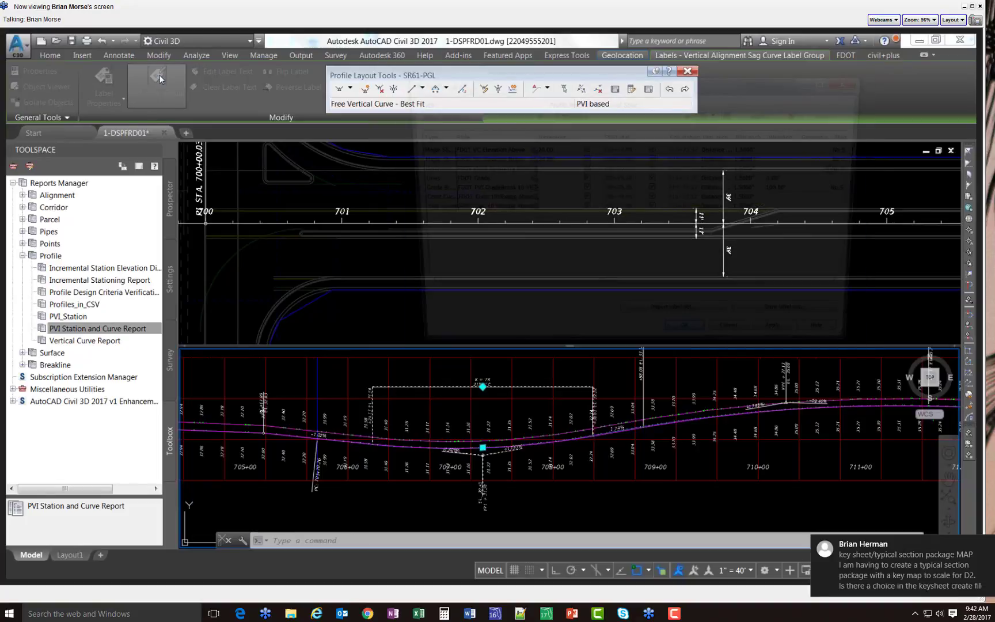
click(160, 79)
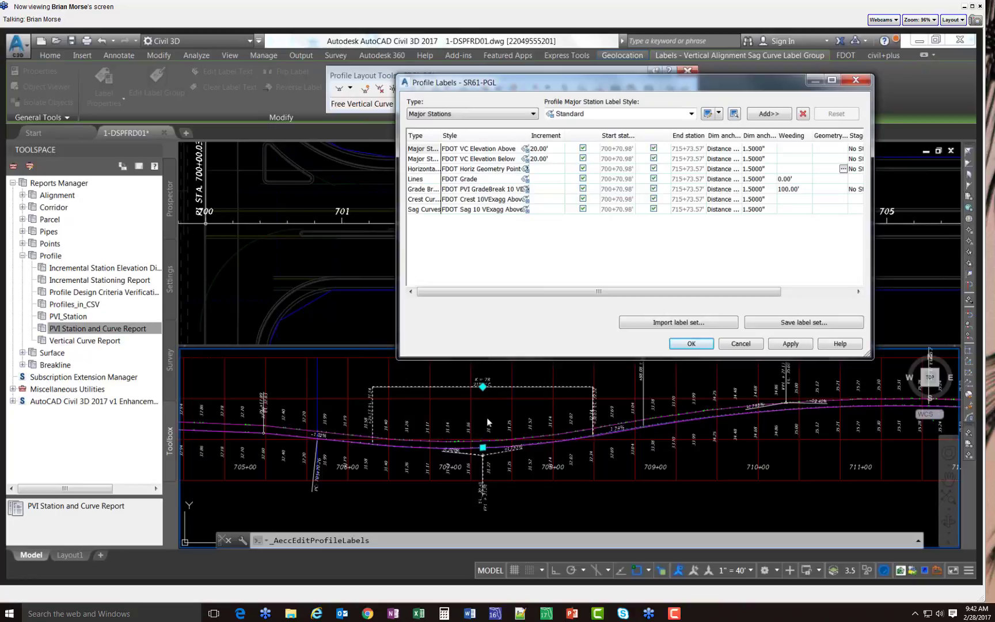
click(583, 149)
click(653, 148)
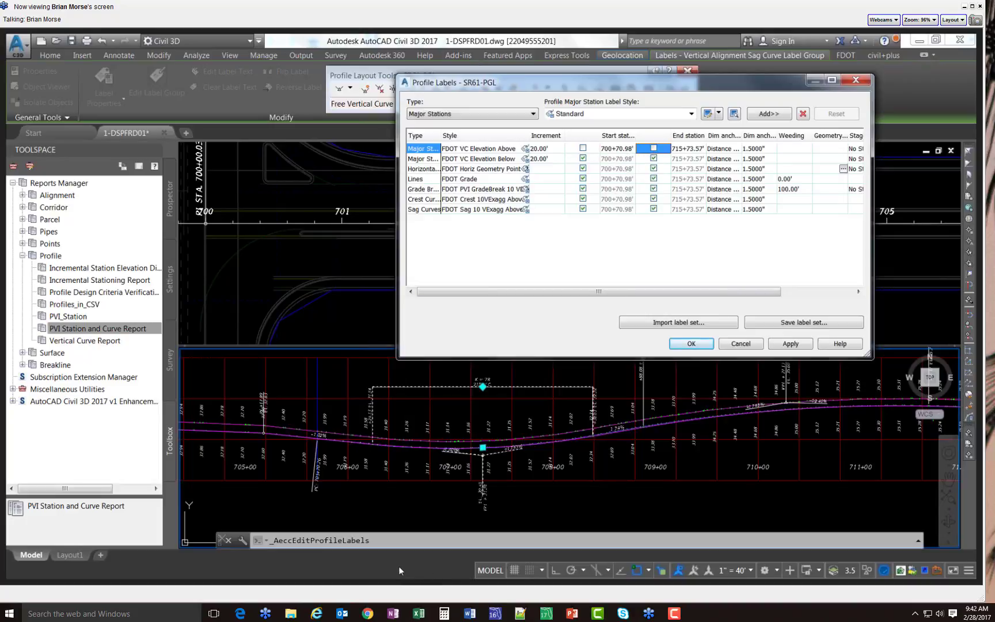
Set the FDOT VC Elevation Above start station to the sag curve's PVC station 706+24.13, copied from the text file
key(super)
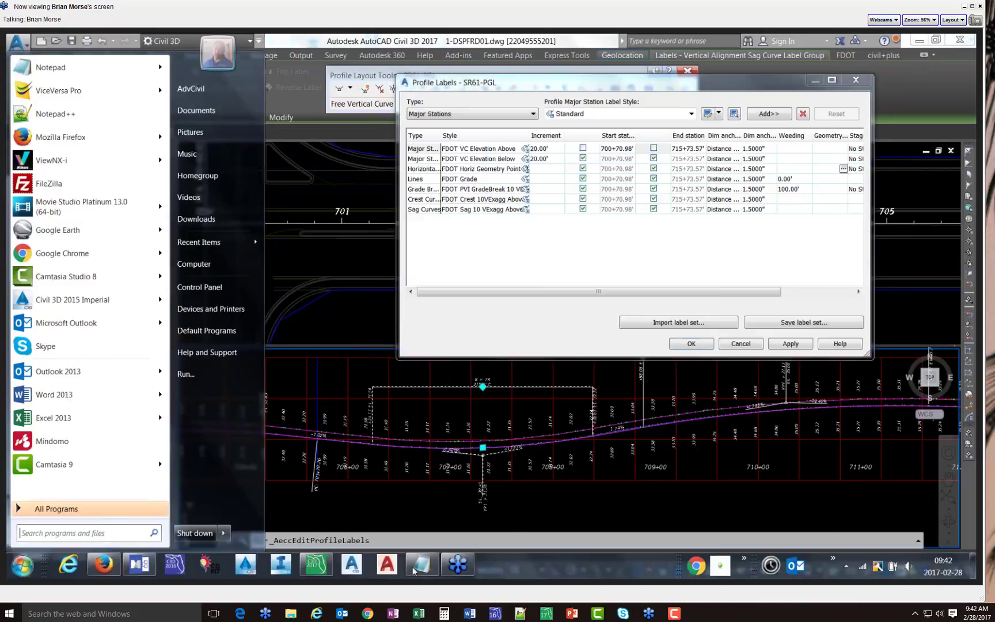
click(417, 572)
drag(897, 390, 842, 390)
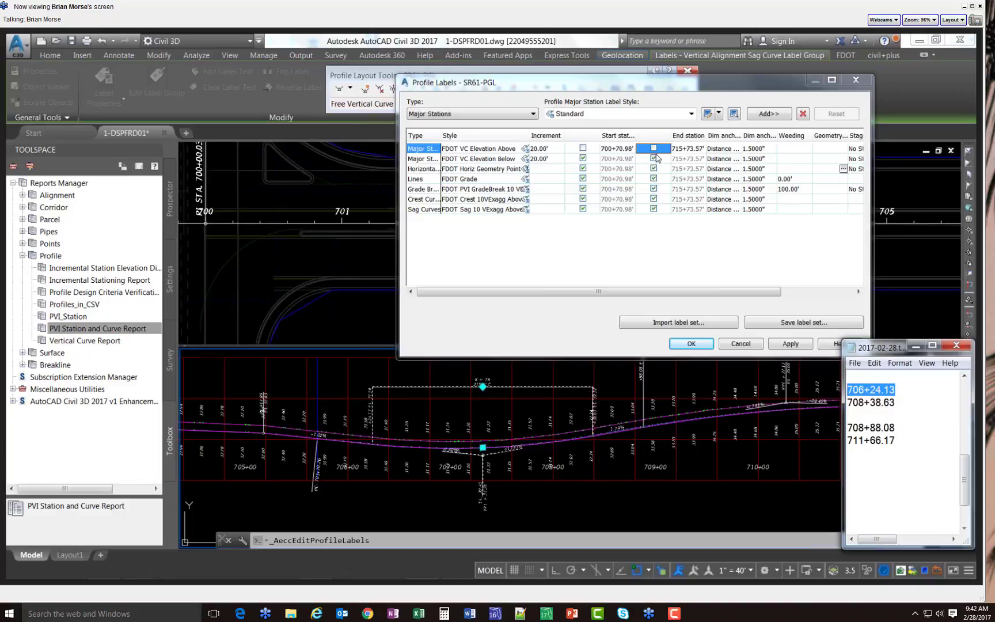
click(617, 149)
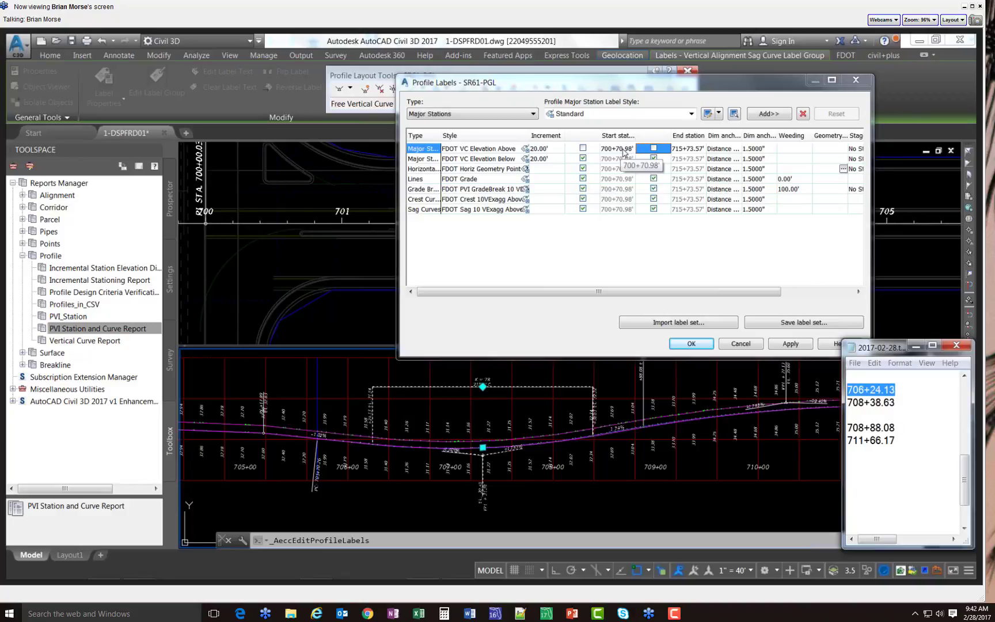
key(ctrl+v)
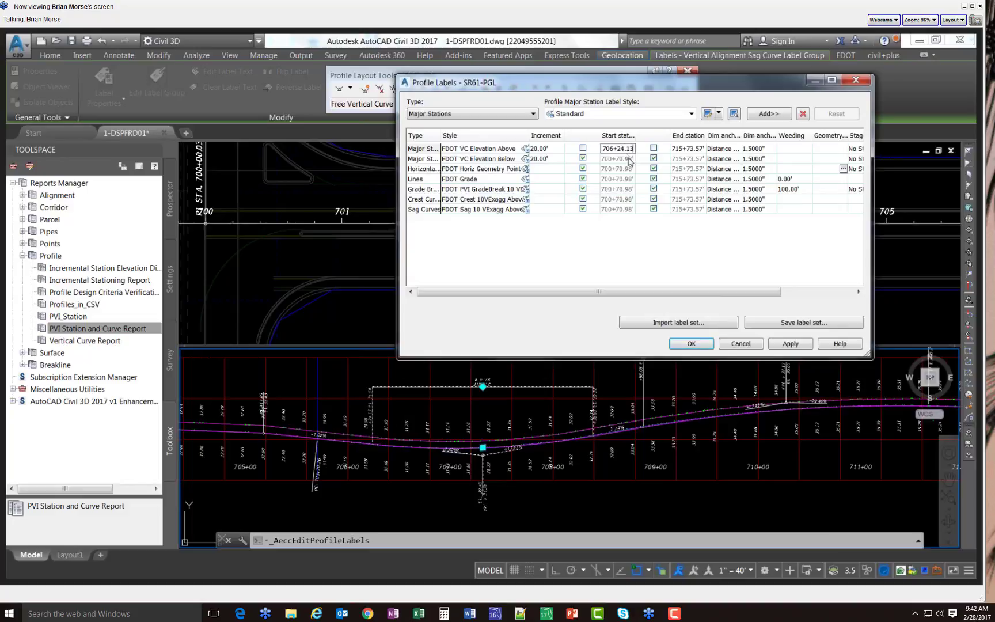
Copy the sag curve's PVT station 708+38.63 from the text file into the FDOT VC Elevation Above end station
key(alt+Tab)
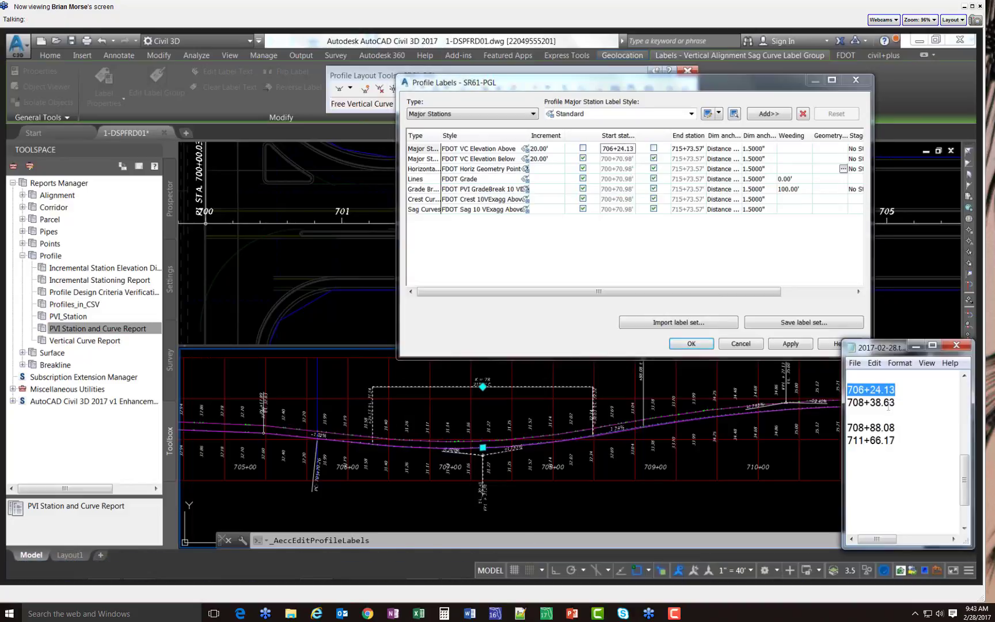
drag(896, 403, 847, 403)
key(ctrl+c)
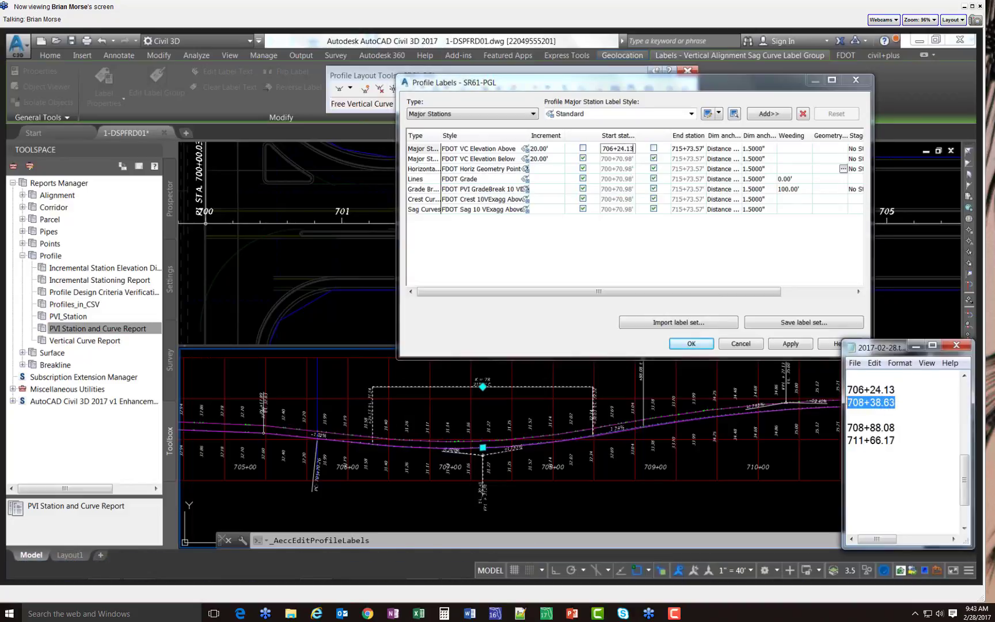
double_click(689, 149)
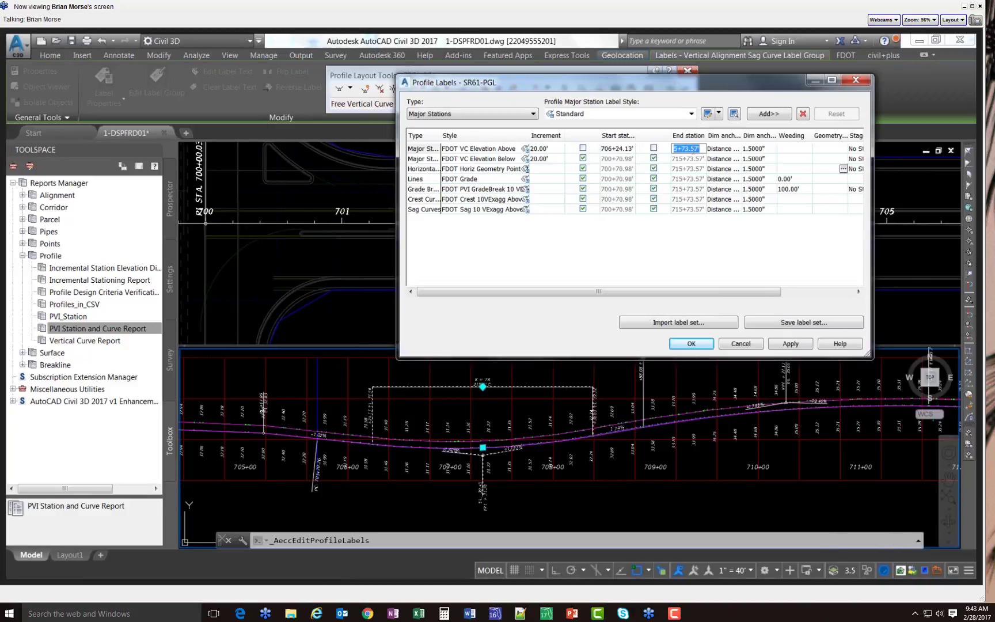
key(ctrl+v)
Disable the default start and end stations for FDOT VC Elevation Below and set its start station to 708+88.08 from the text file
click(582, 158)
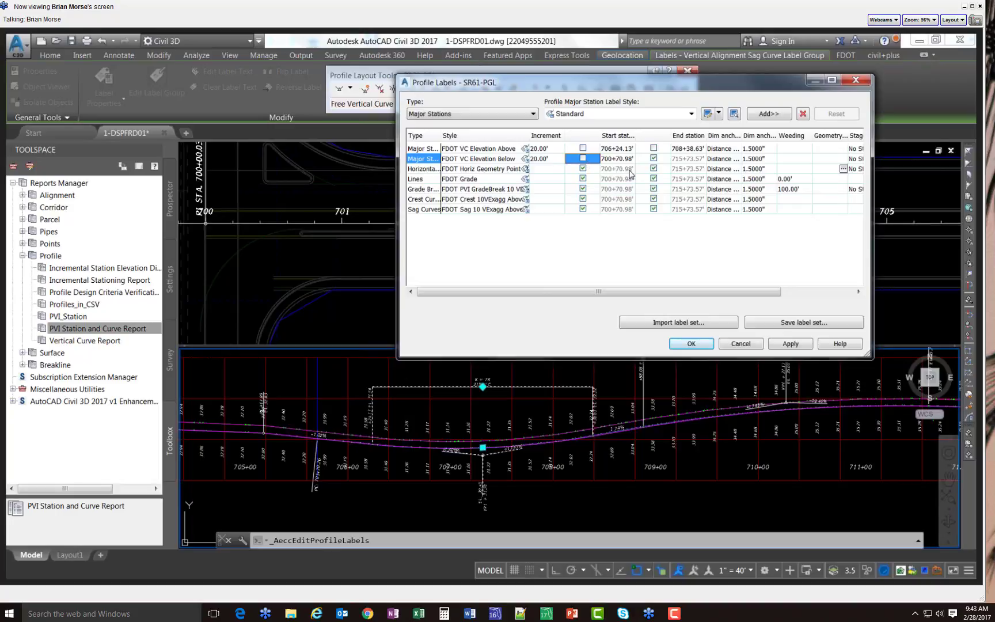
click(653, 158)
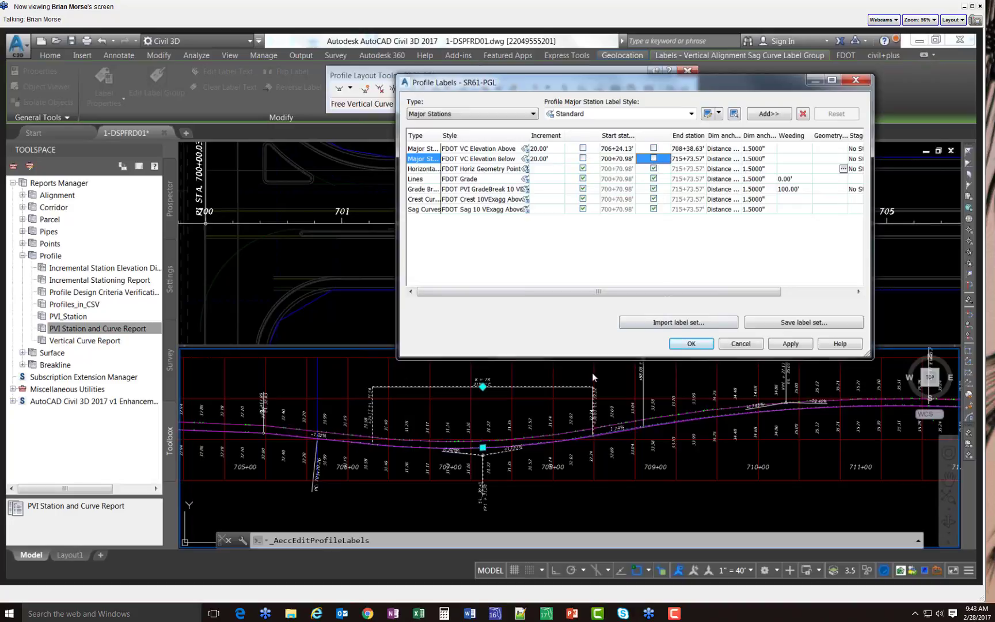
key(super)
click(420, 567)
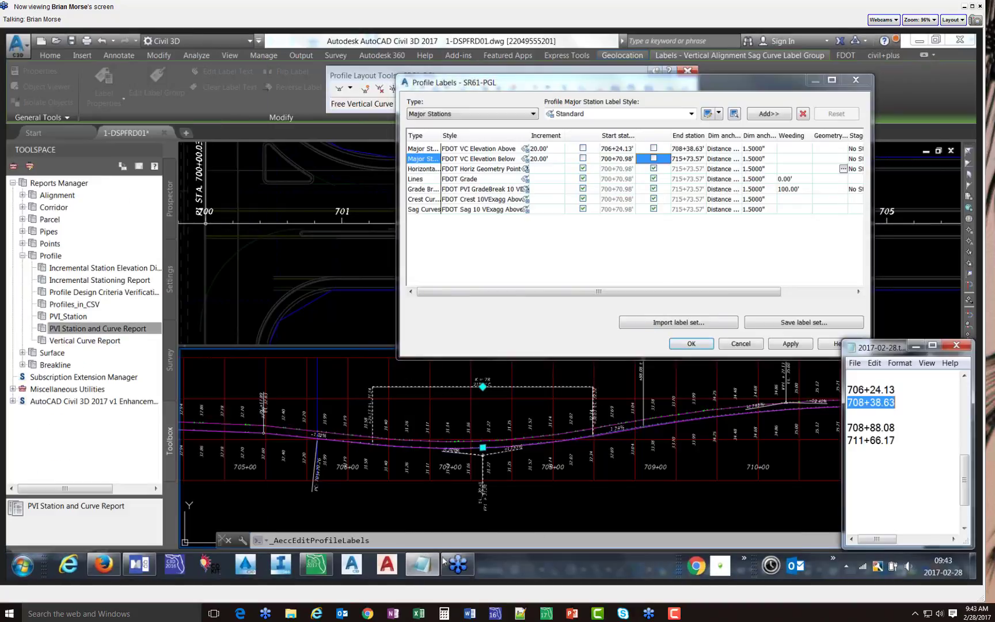
drag(899, 427, 846, 427)
key(ctrl+c)
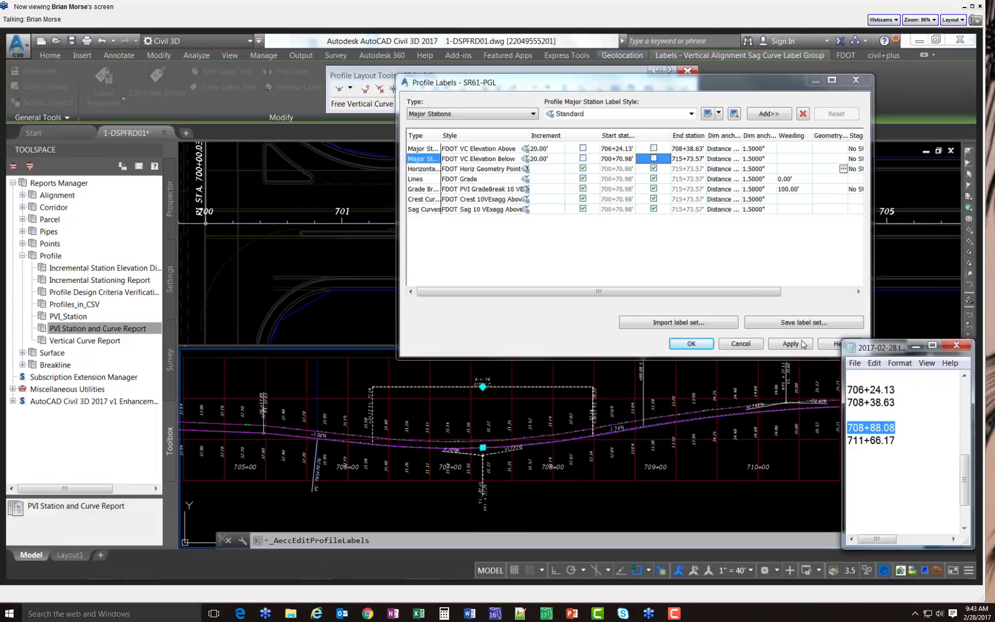
click(616, 159)
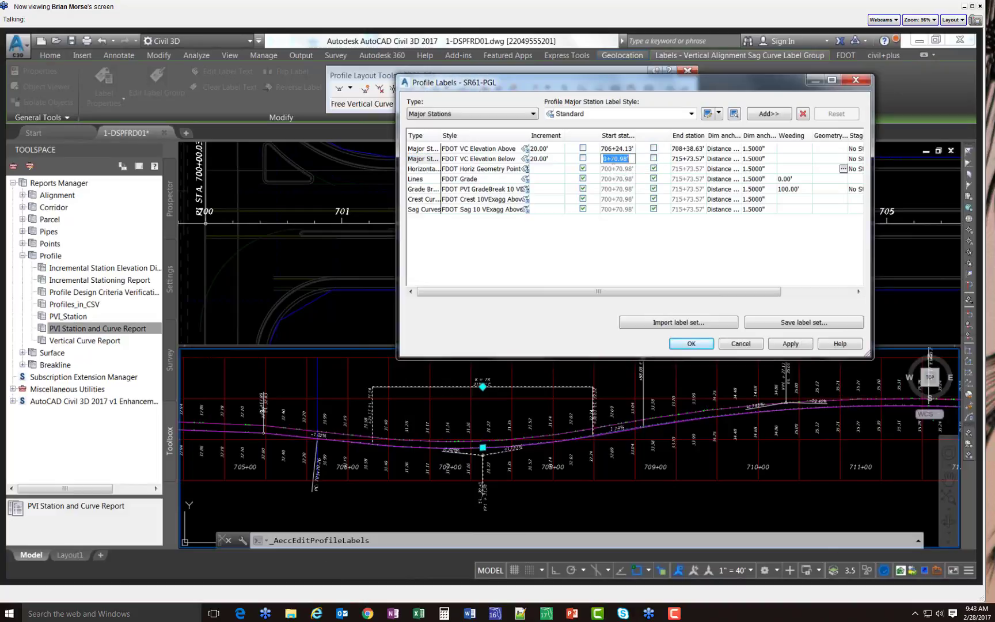
key(ctrl+v)
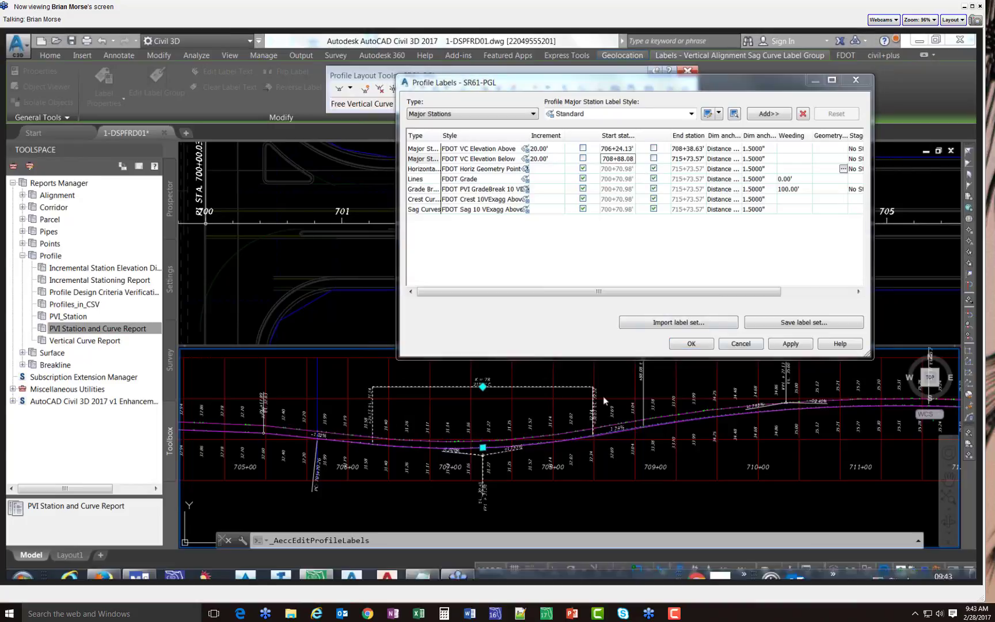
Set the FDOT VC Elevation Below end station to 711+66.17 from the text file and apply the label changes
key(super)
click(421, 568)
click(927, 445)
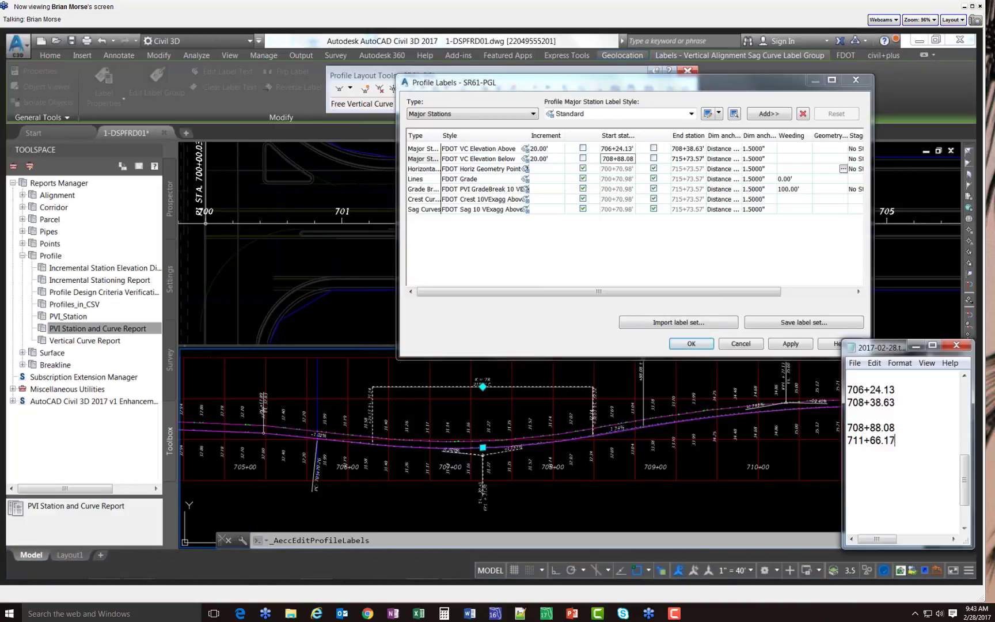
drag(896, 440, 839, 441)
key(ctrl+c)
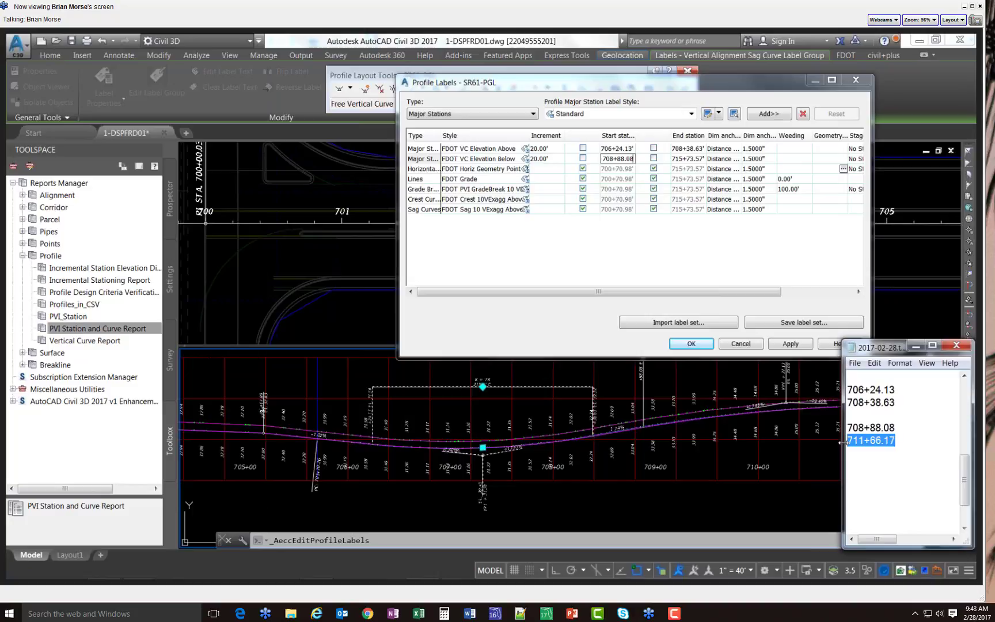
click(693, 160)
key(ctrl+v)
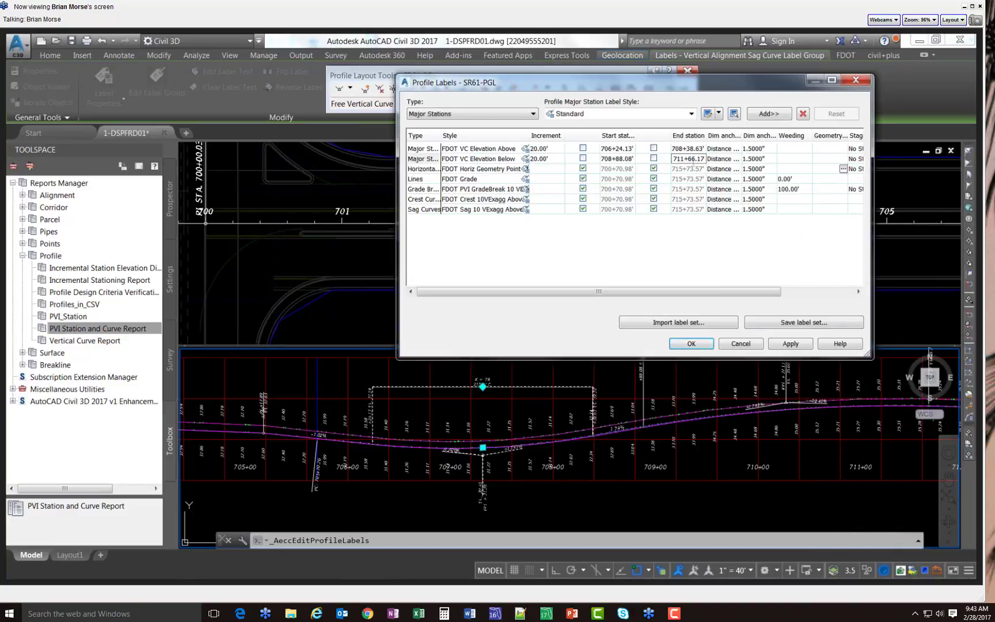
click(770, 346)
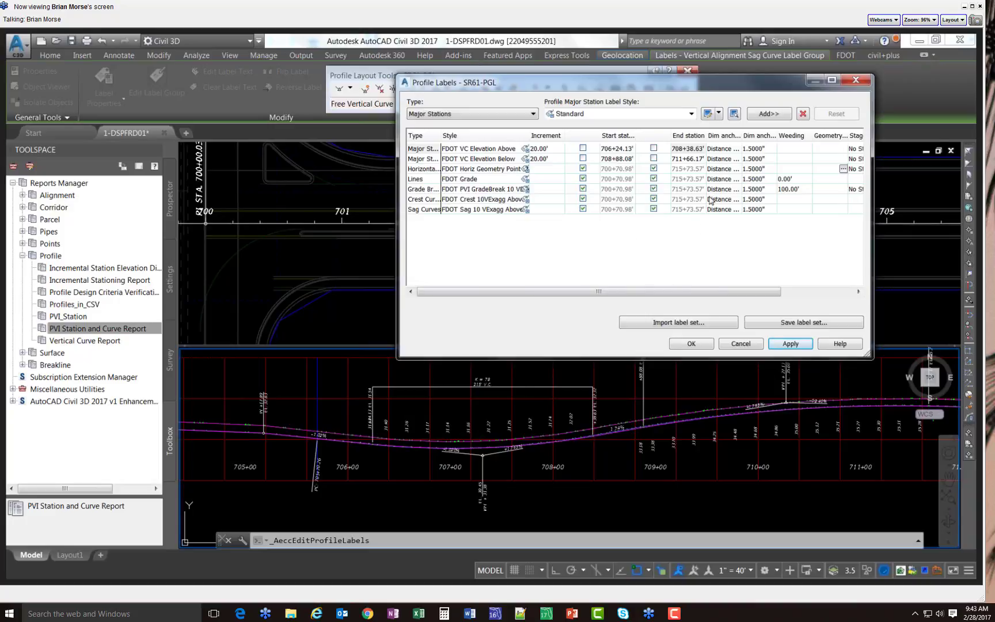
Anchor the FDOT VC Elevation Above labels to Graph view top, apply the change and close the profile labels dialog
click(724, 151)
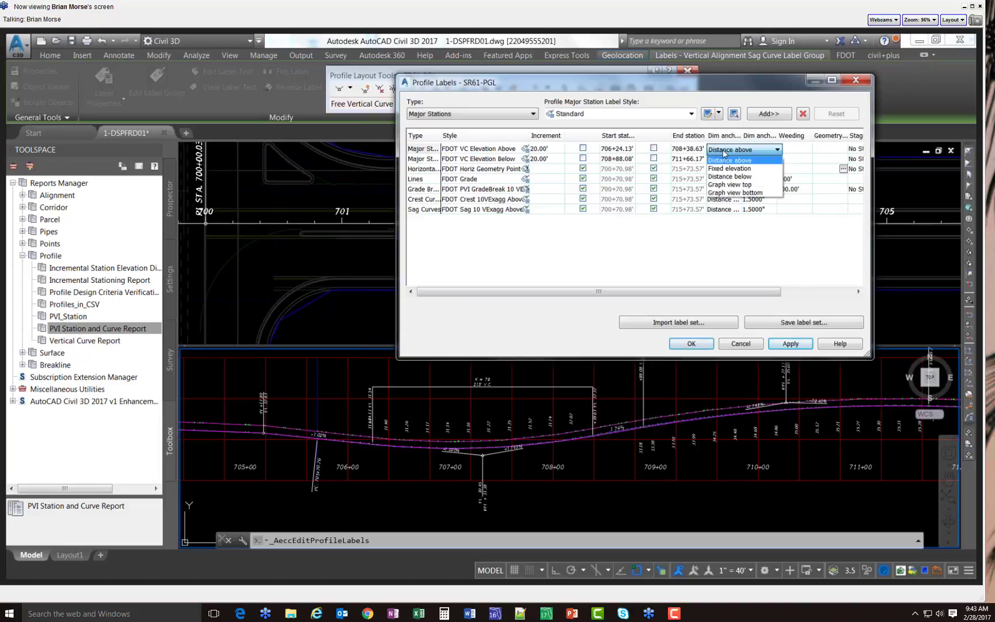
click(727, 185)
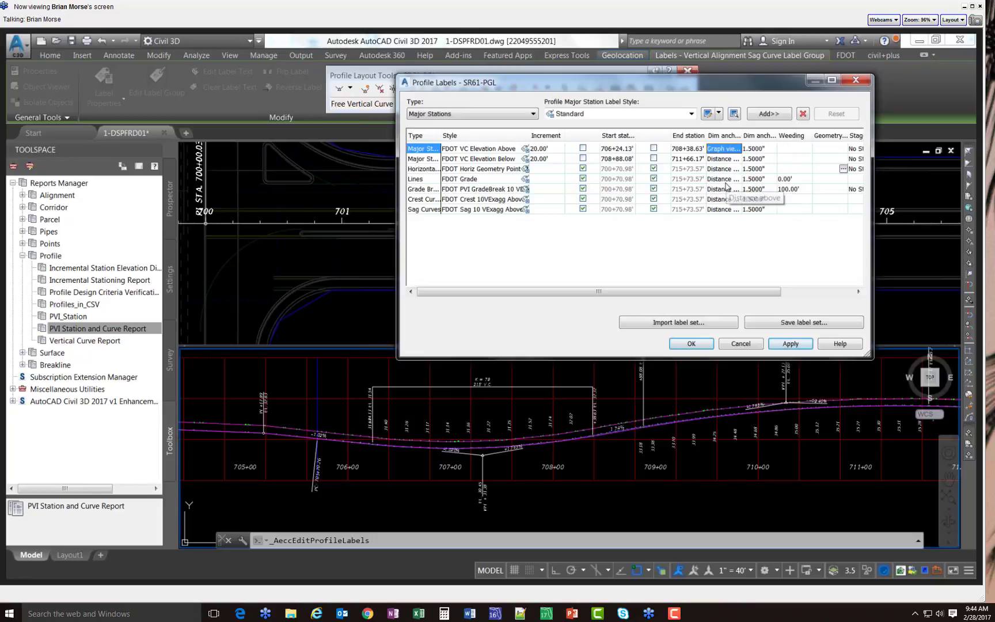
click(787, 344)
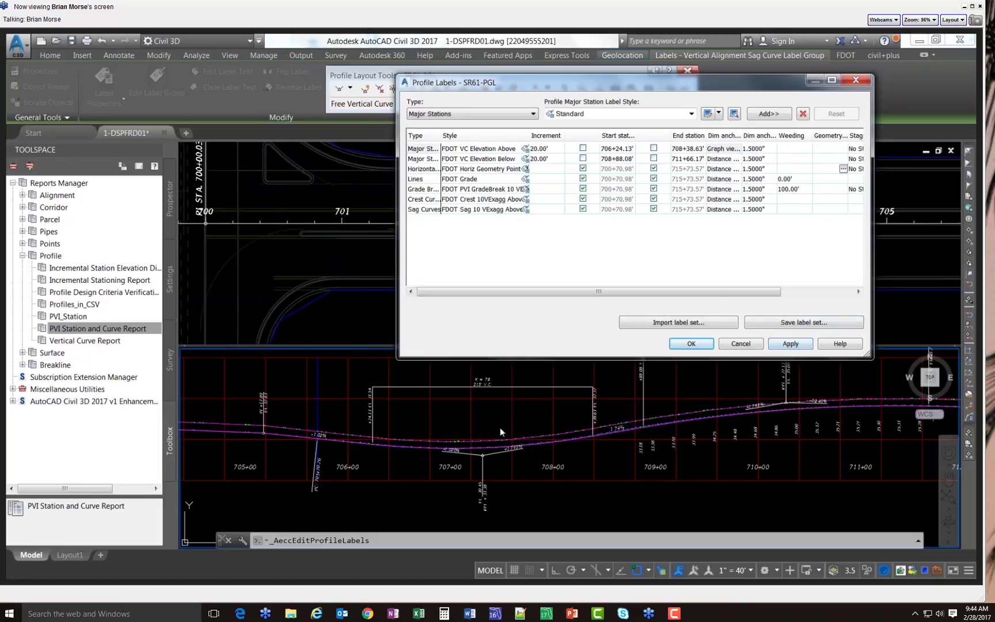
click(690, 344)
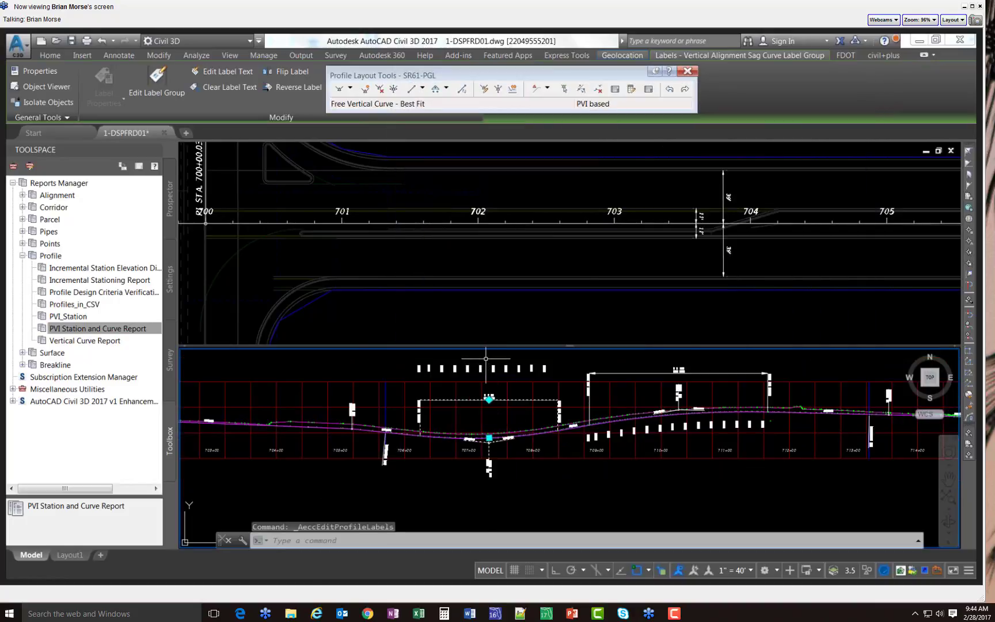
scroll(487, 357, up, 4)
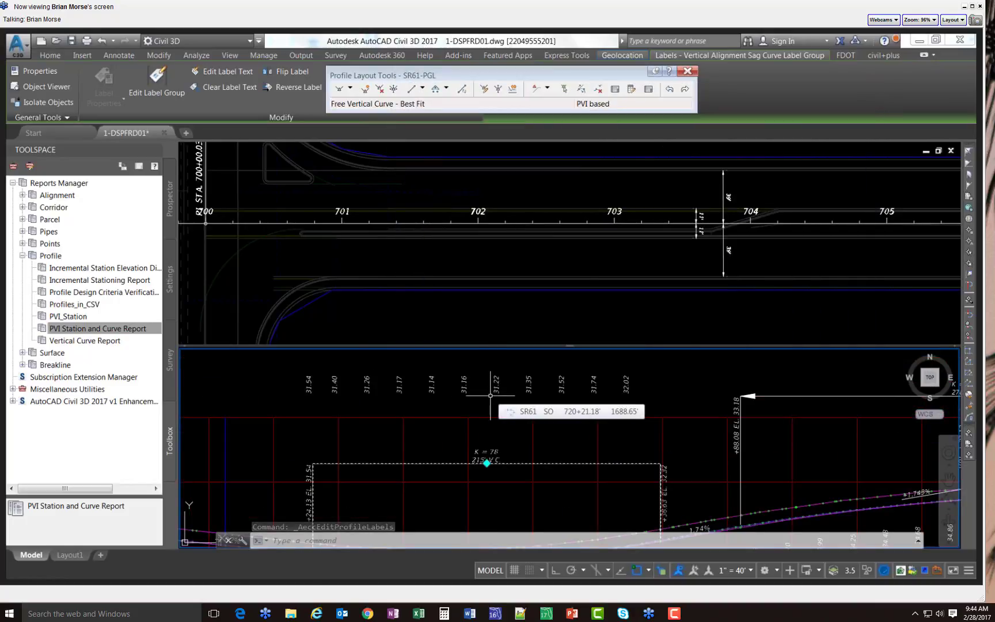
scroll(490, 395, down, 2)
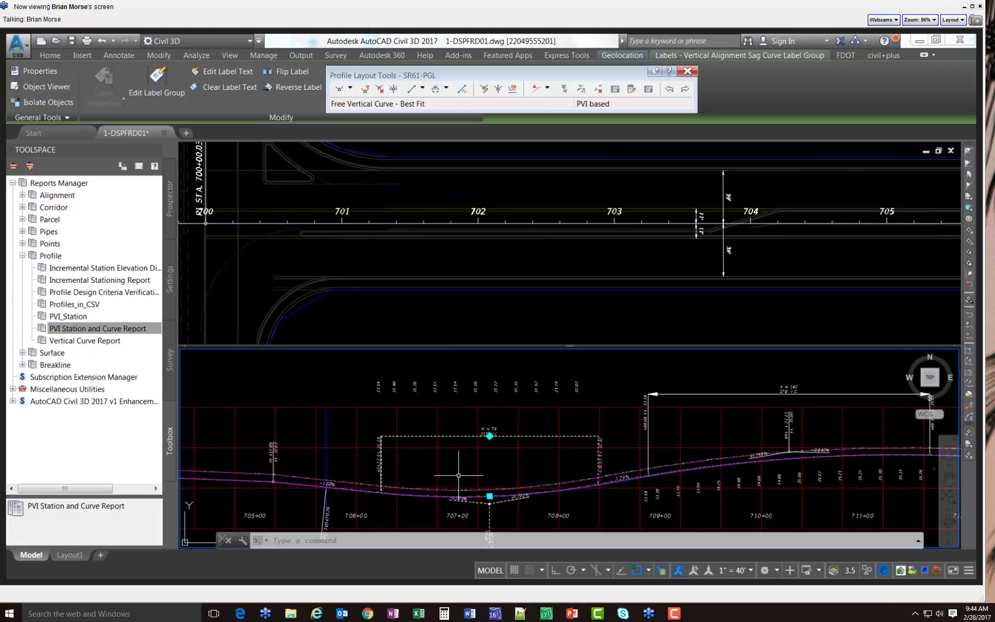
Reopen the SR61-PGL profile label group and apply a dimension anchor value of -2 inches to FDOT VC Elevation Above
mouse_move(456, 474)
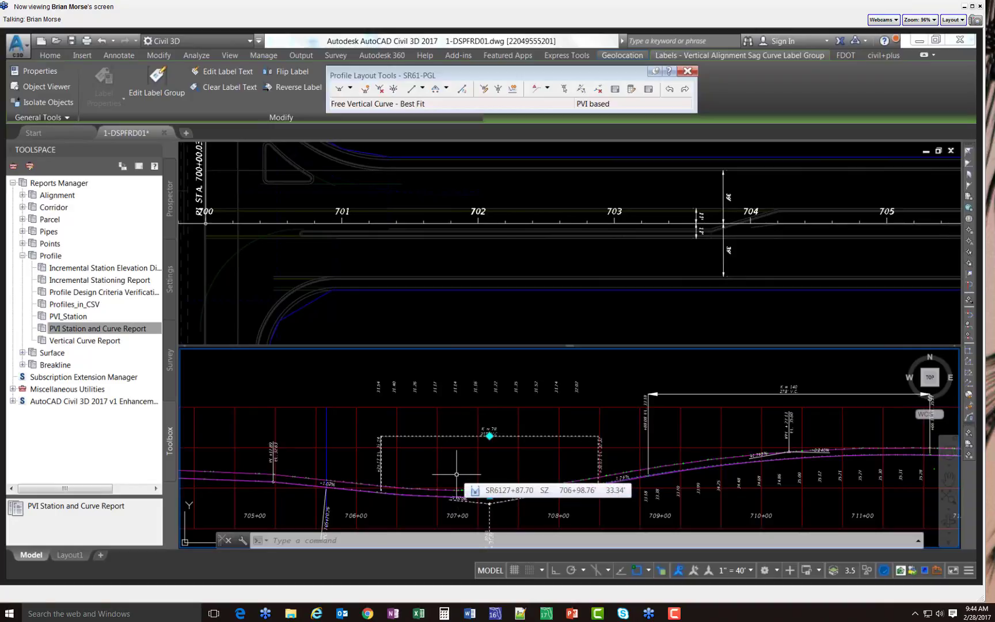
click(157, 81)
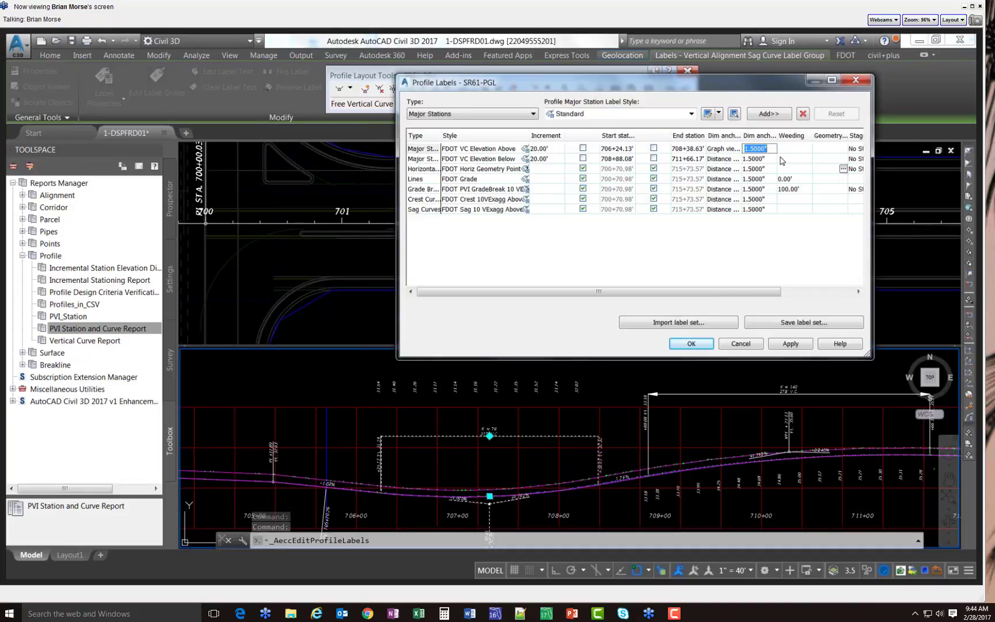
text(-2)
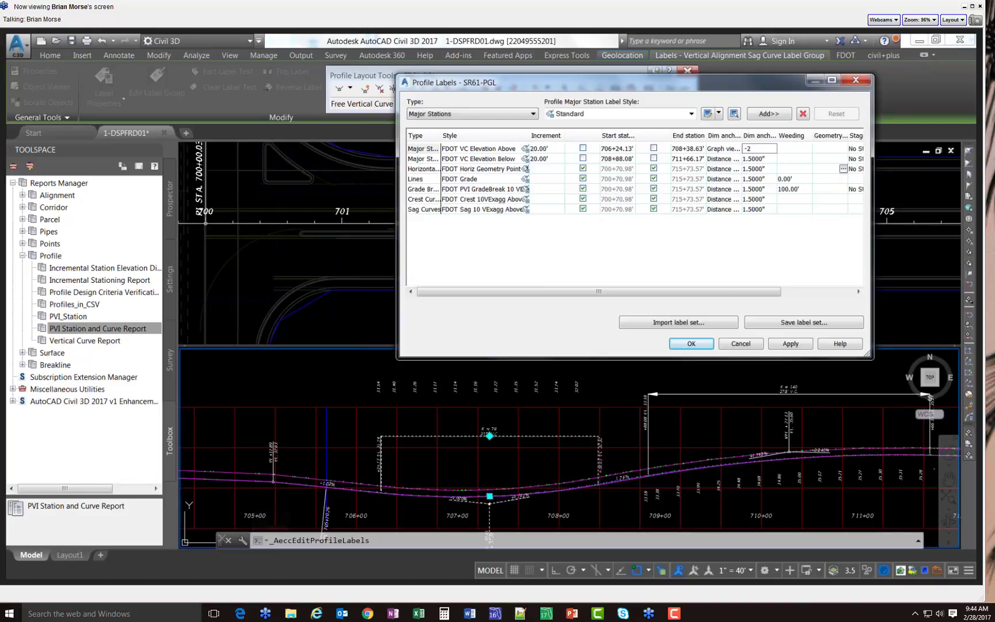
key(Return)
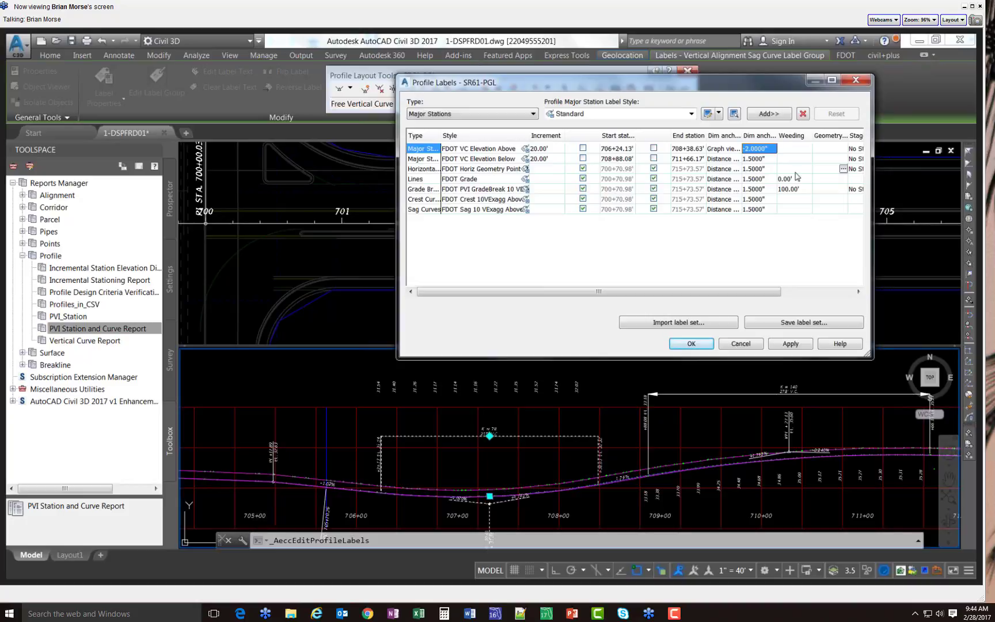
click(790, 343)
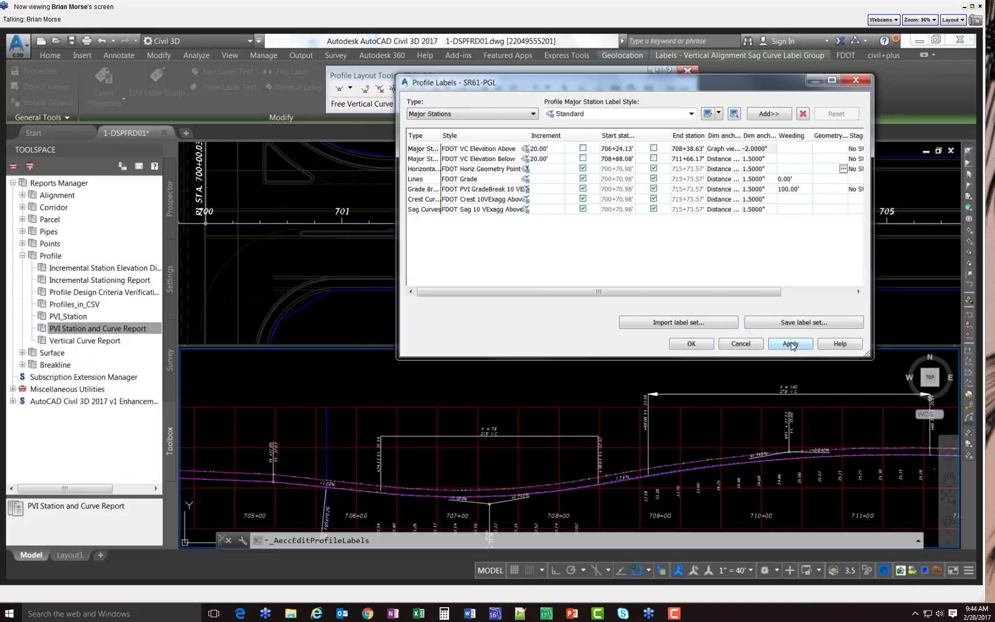
Set the FDOT VC Elevation Above dimension anchor value to -0.5 inches and apply it
click(773, 149)
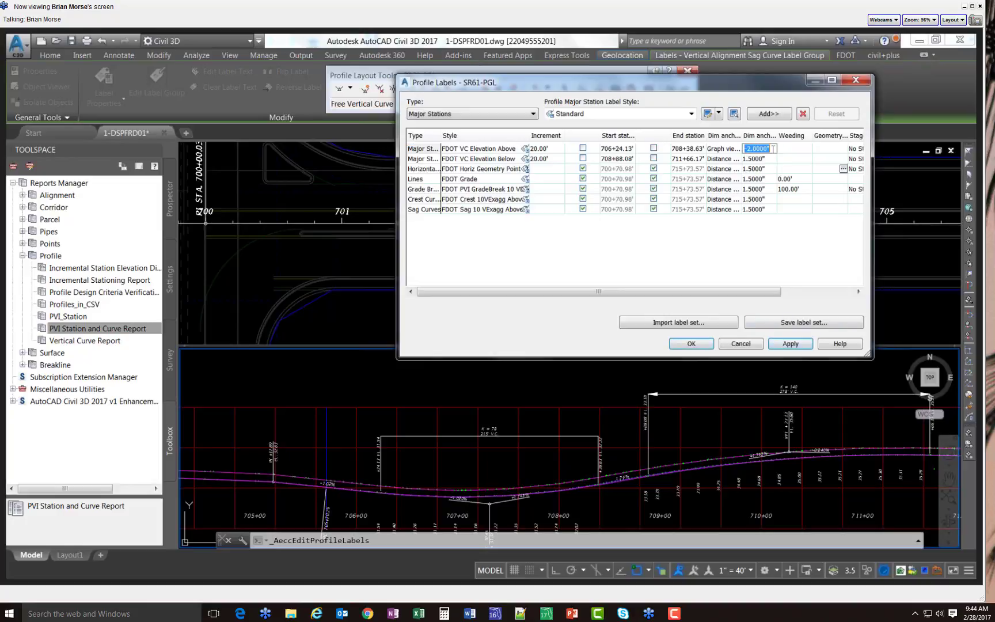
text(-5)
key(Return)
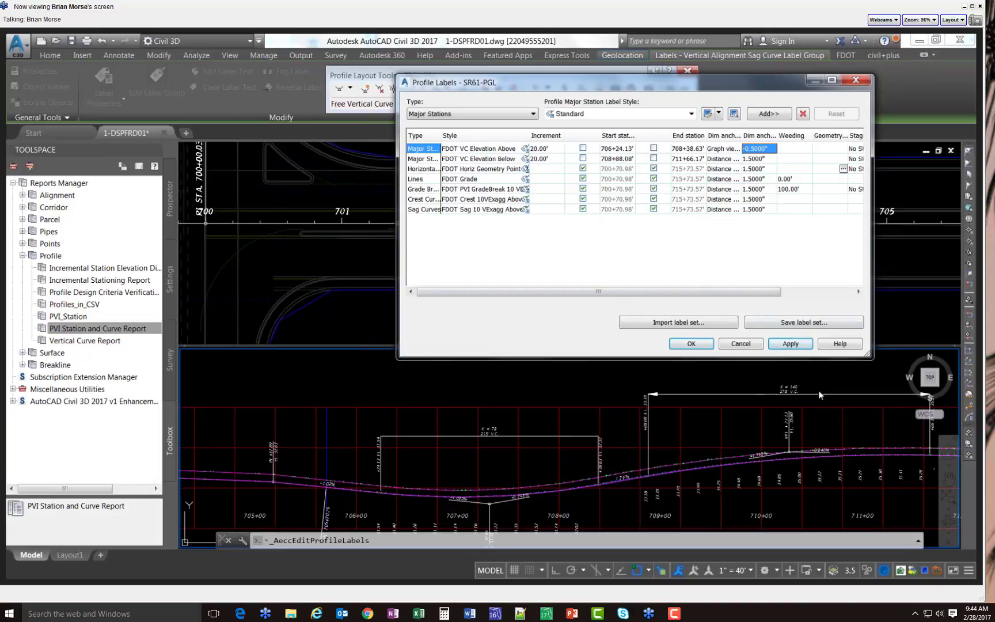
click(790, 343)
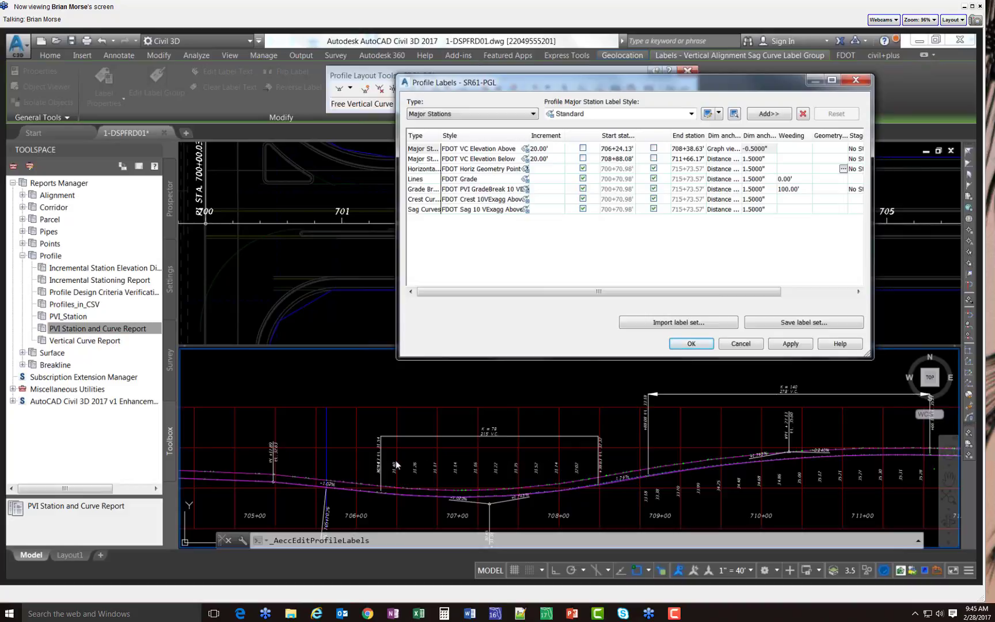
Change the FDOT VC Elevation Above start station to 706+40.13 and apply it
click(616, 149)
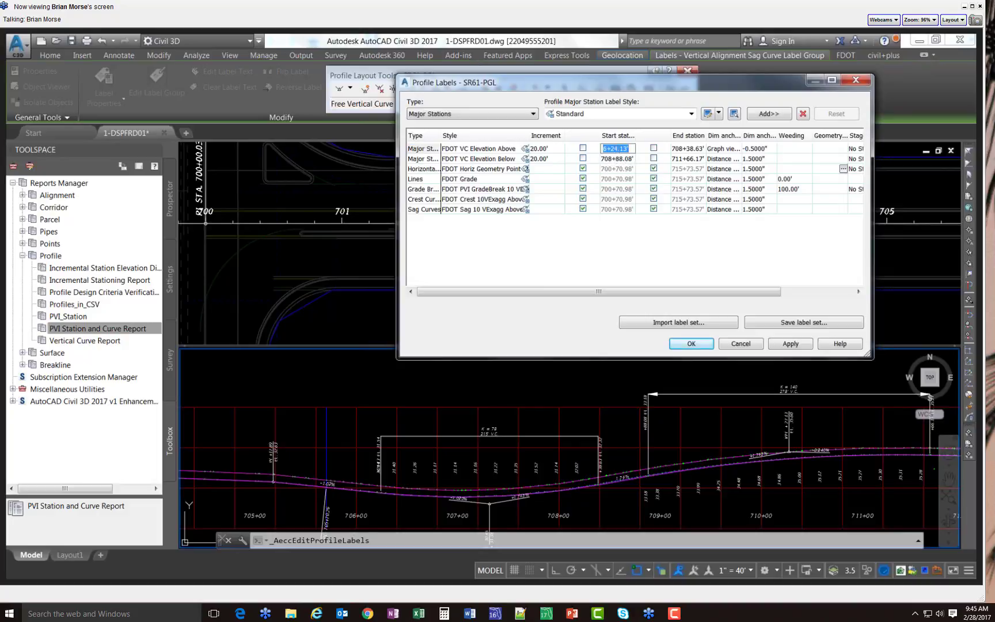
click(618, 149)
double_click(619, 148)
text(40)
key(Return)
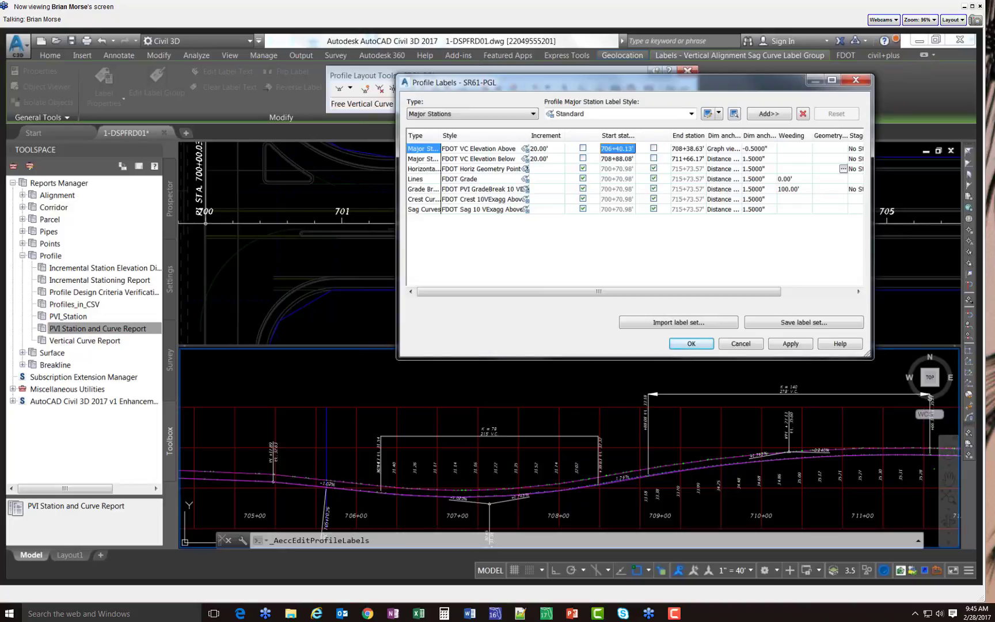
click(776, 348)
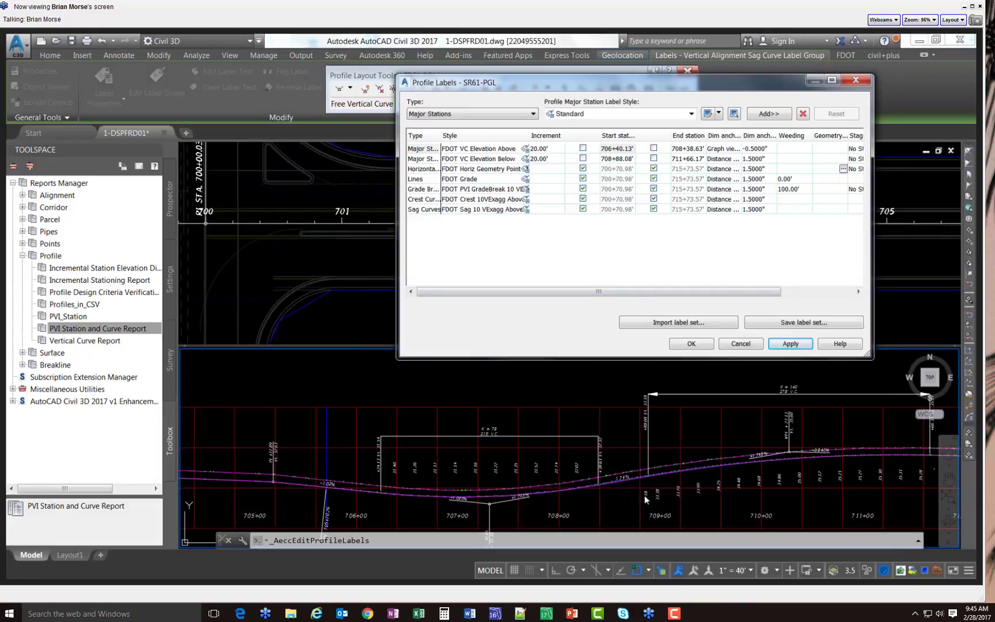
Set the FDOT VC Elevation Below start station to 708+91.08 and apply it
click(624, 159)
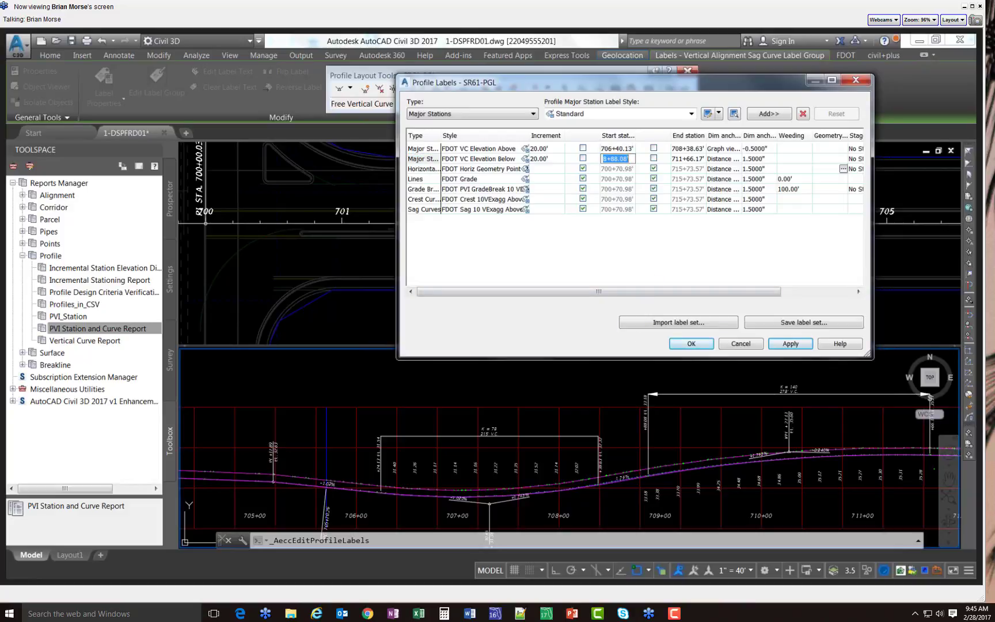
mouse_move(623, 159)
mouse_down()
mouse_move(614, 159)
mouse_move(622, 159)
mouse_up()
click(613, 159)
text(91)
click(789, 346)
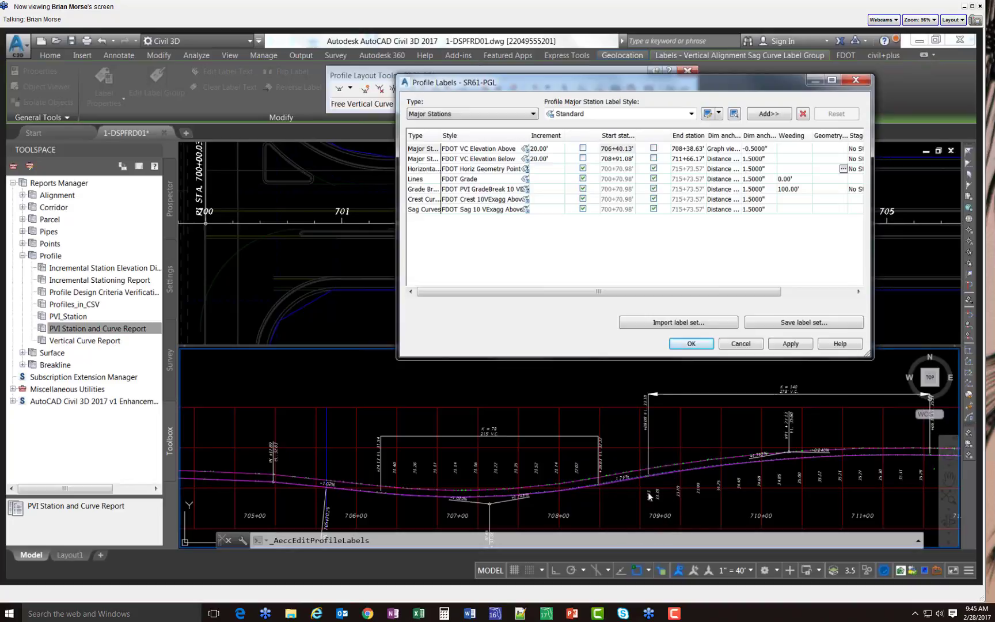
Change the FDOT VC Elevation Below start station to 709+00.00, apply it and close the profile labels dialog
click(627, 161)
click(628, 161)
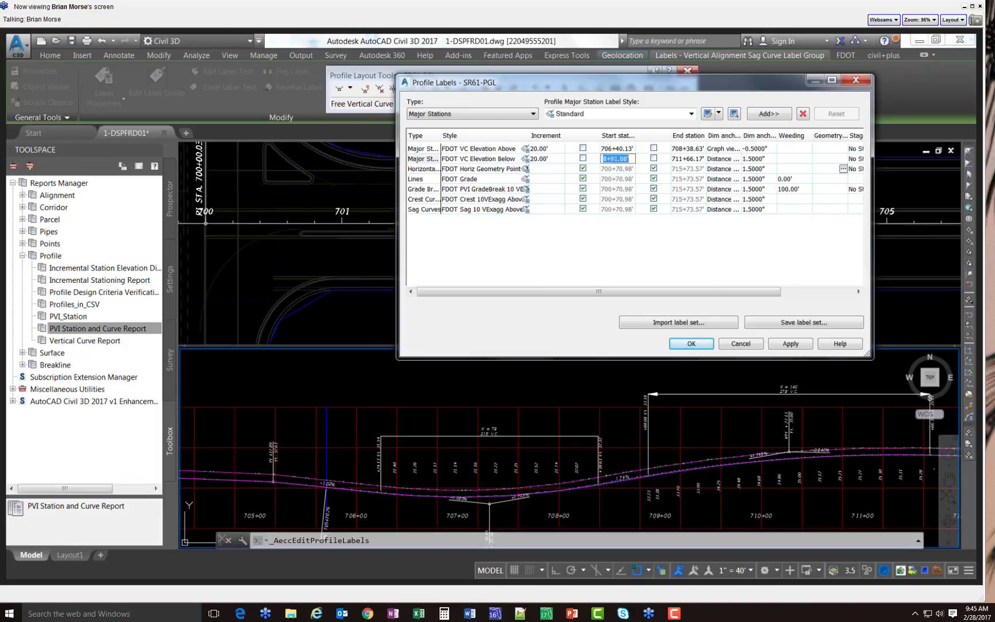
click(605, 158)
text(9)
drag(614, 159, 634, 159)
text(00.00)
click(790, 344)
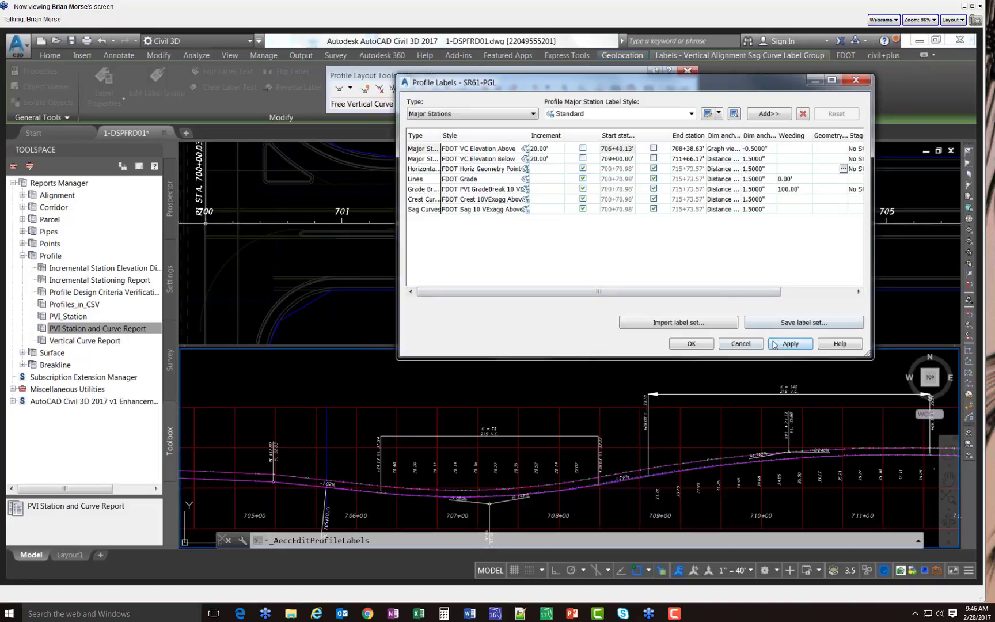
click(700, 344)
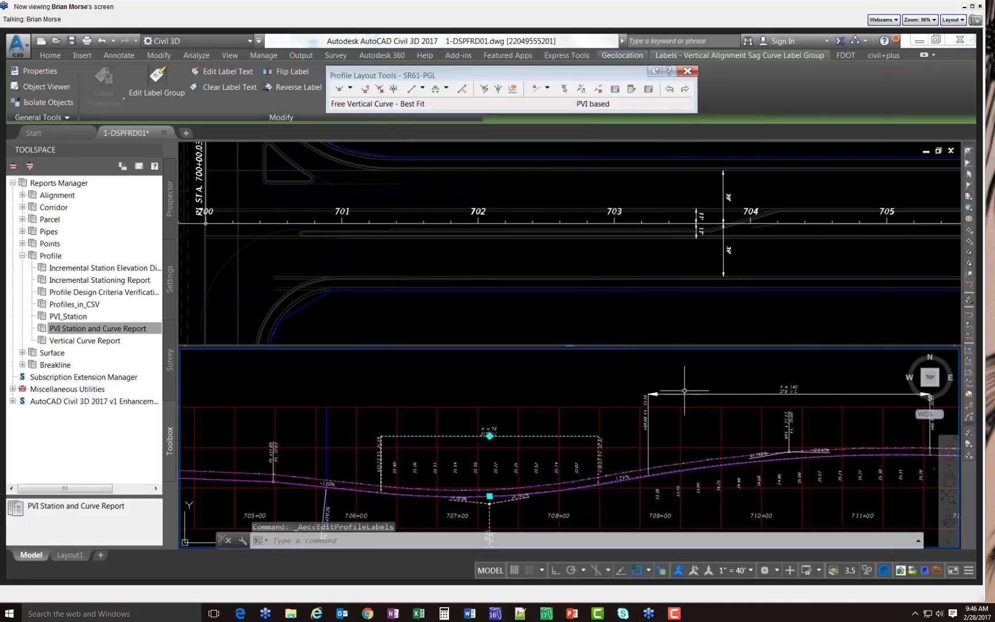
key(Escape)
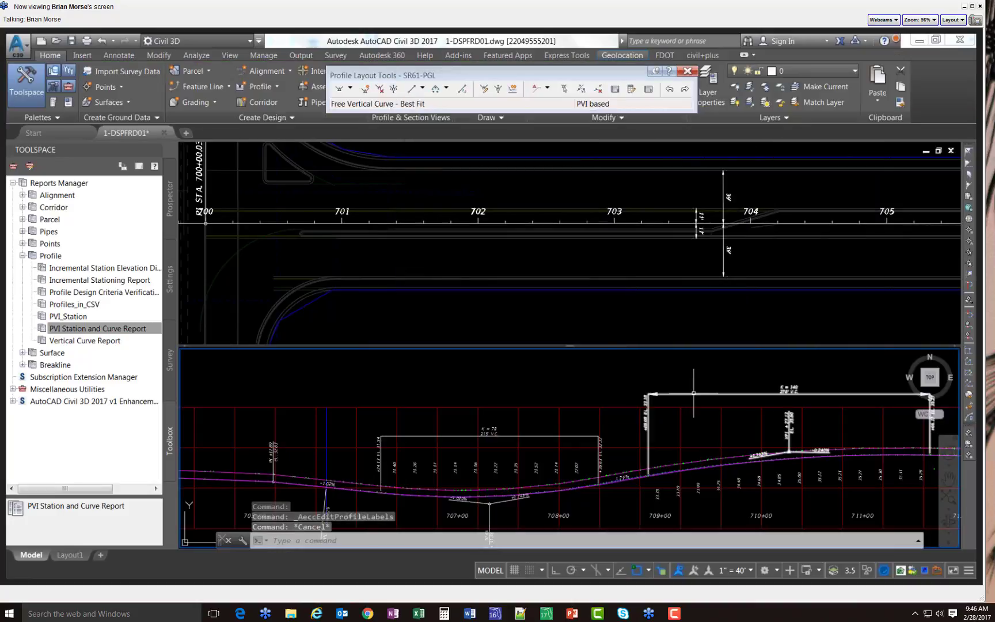
Flip the crest curve label group of the SR61-PGL profile and save the drawing
click(685, 393)
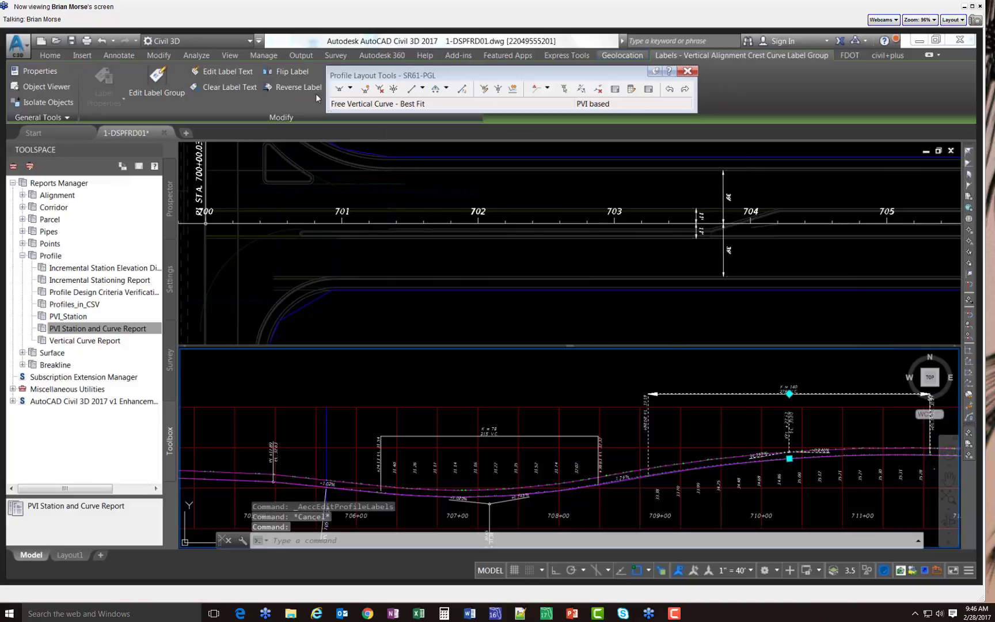
click(290, 72)
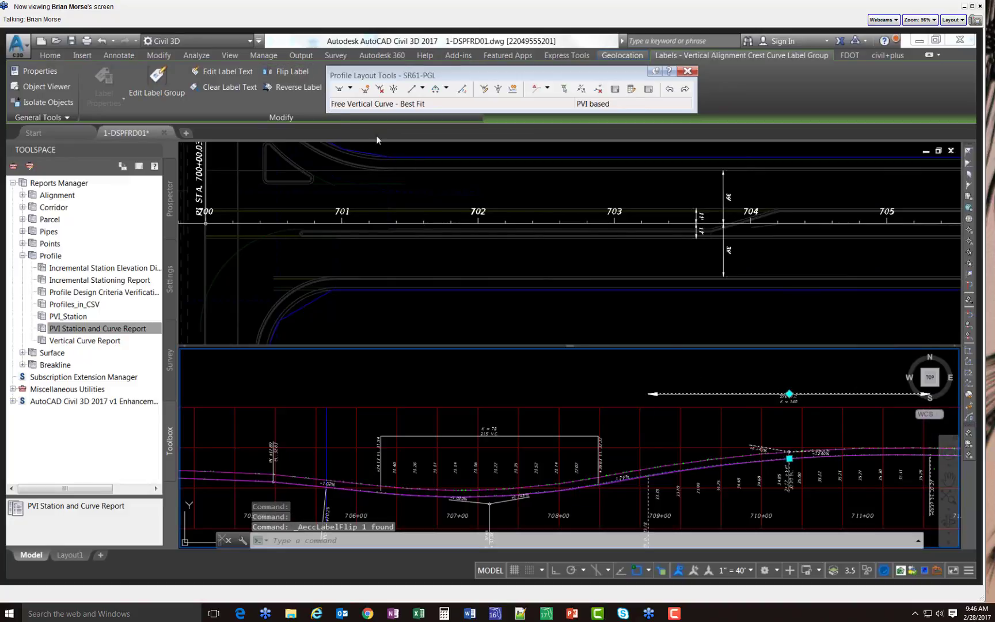
scroll(616, 368, down, 2)
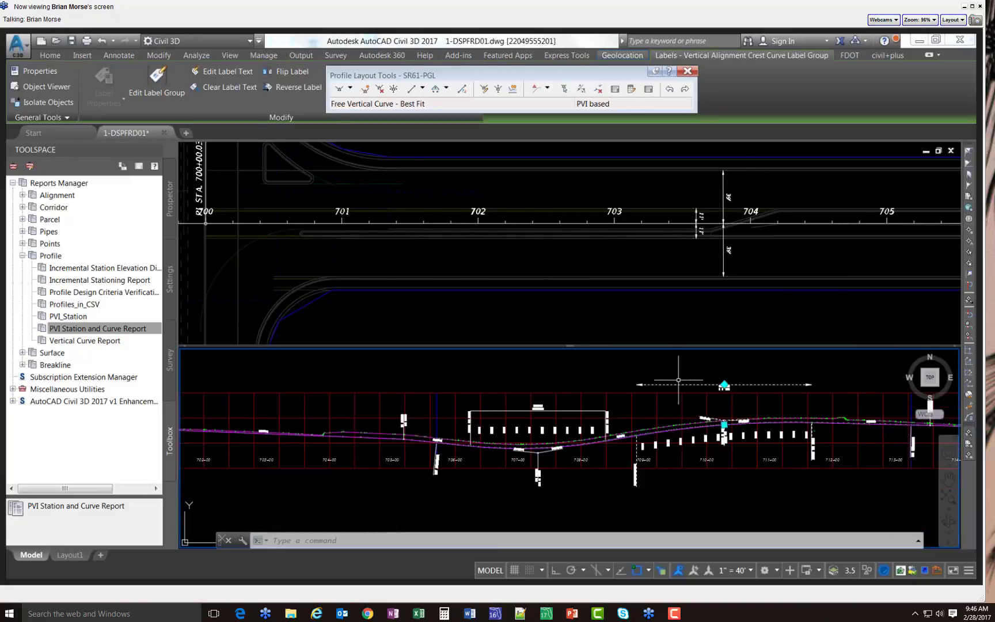
key(Escape)
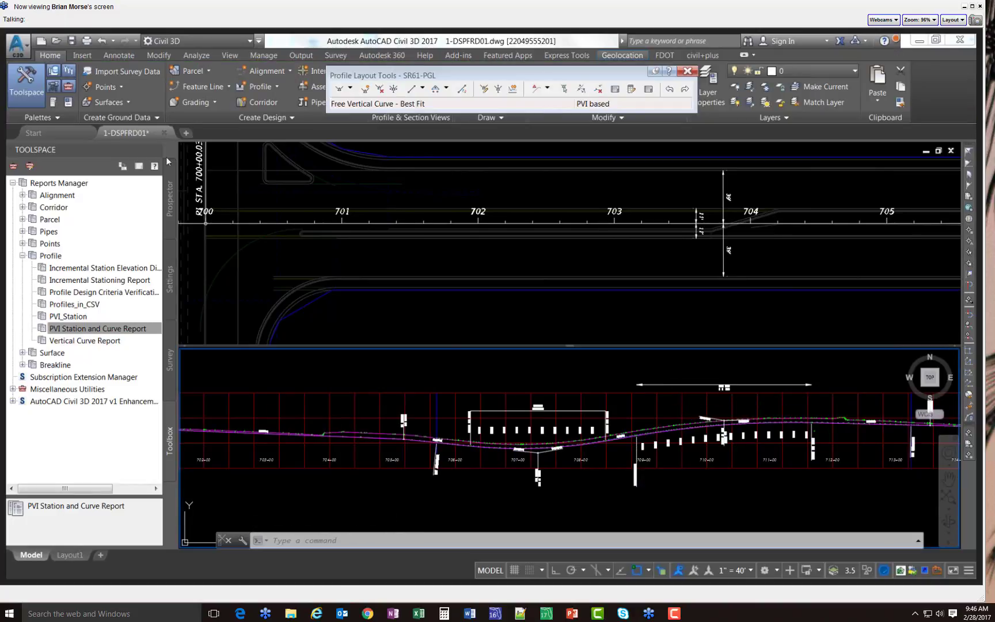
click(72, 42)
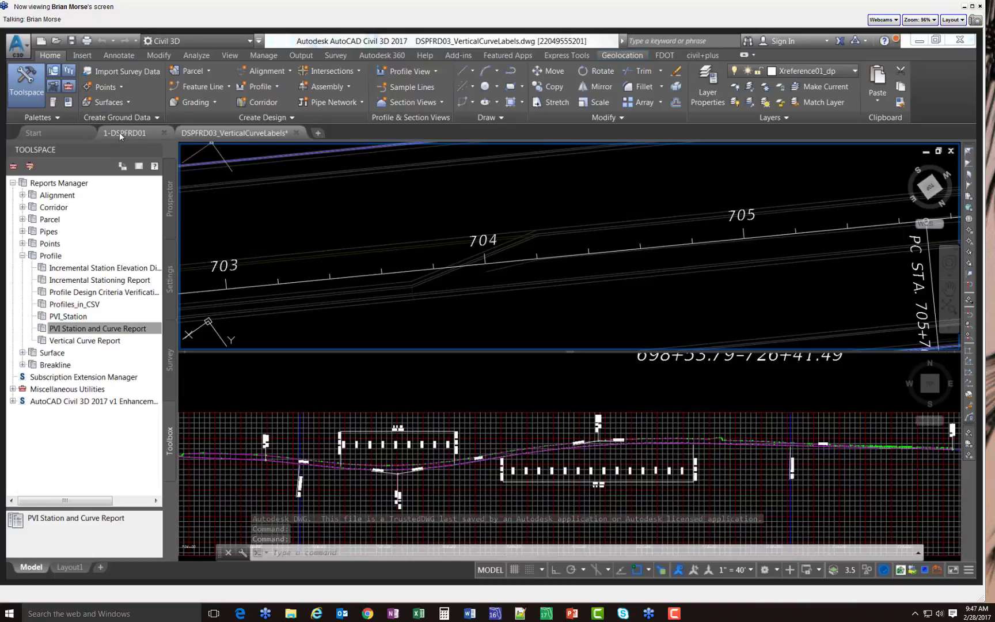
Switch to the 1-DSPFRD01 drawing and display its settings tree in the Toolspace
mouse_move(120, 134)
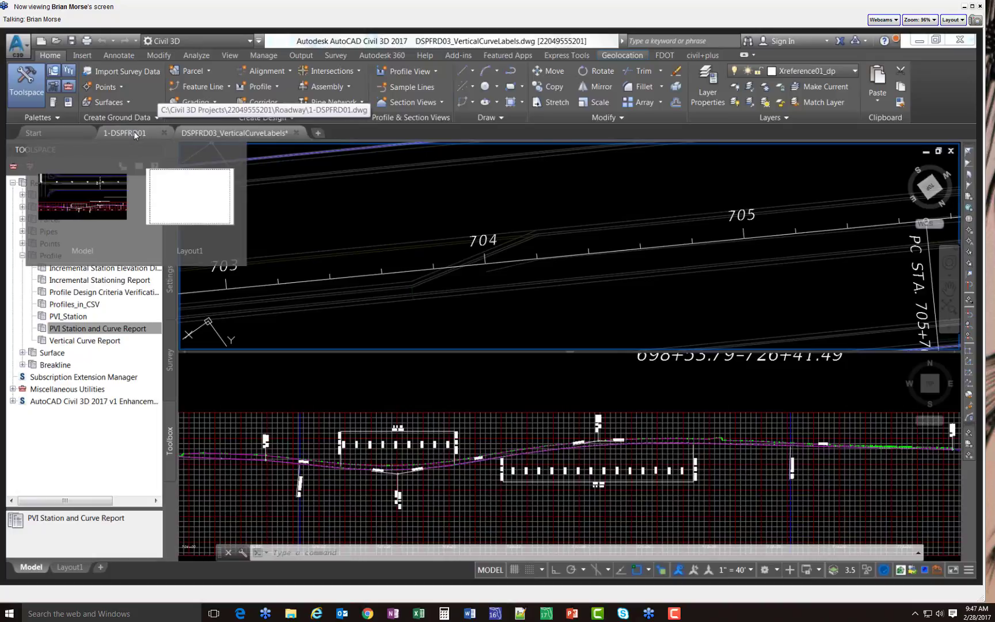
click(134, 134)
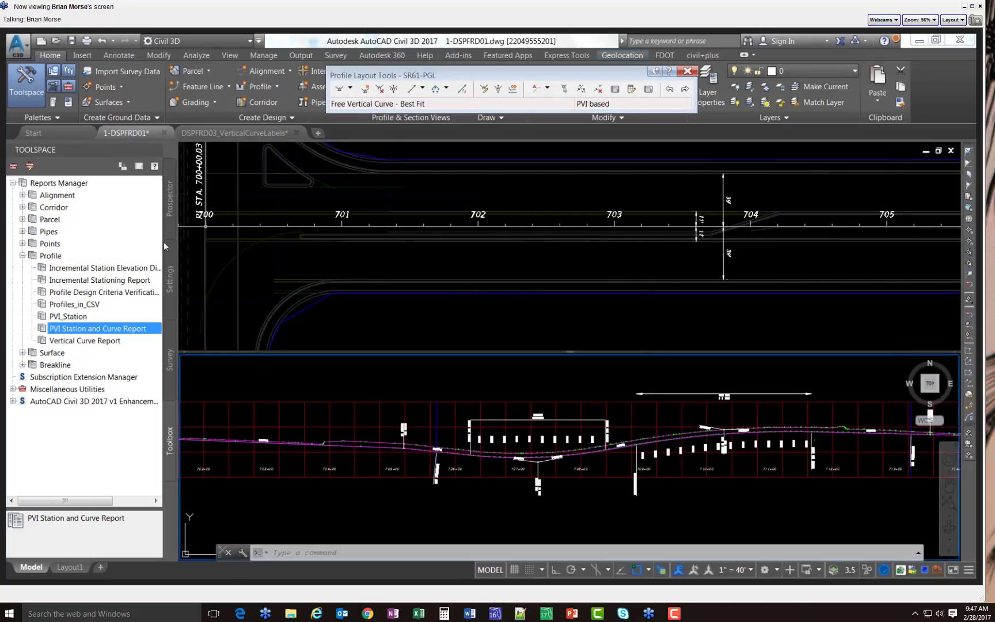
click(171, 259)
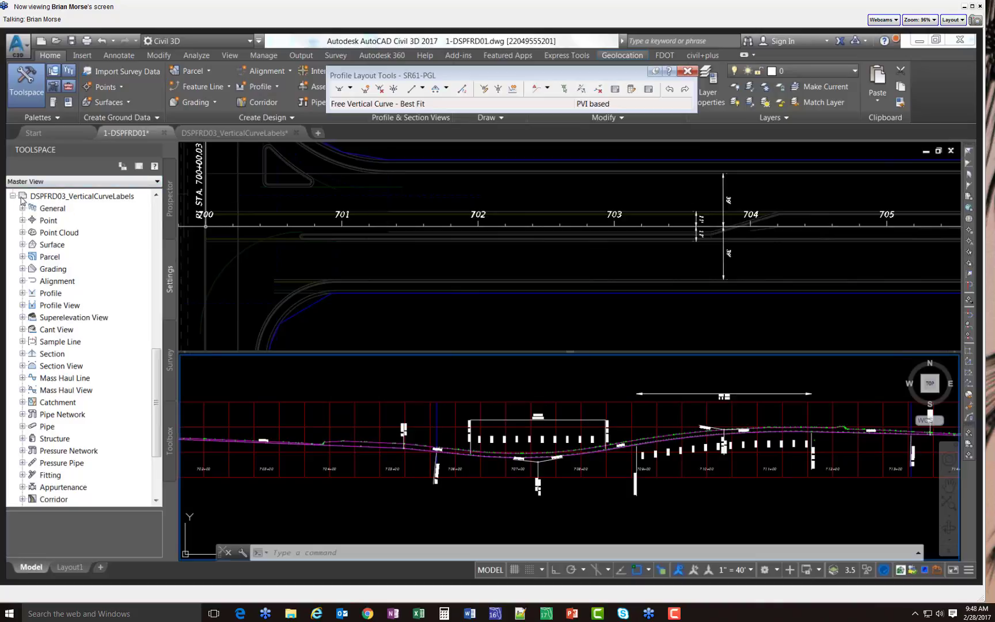
drag(156, 363, 156, 210)
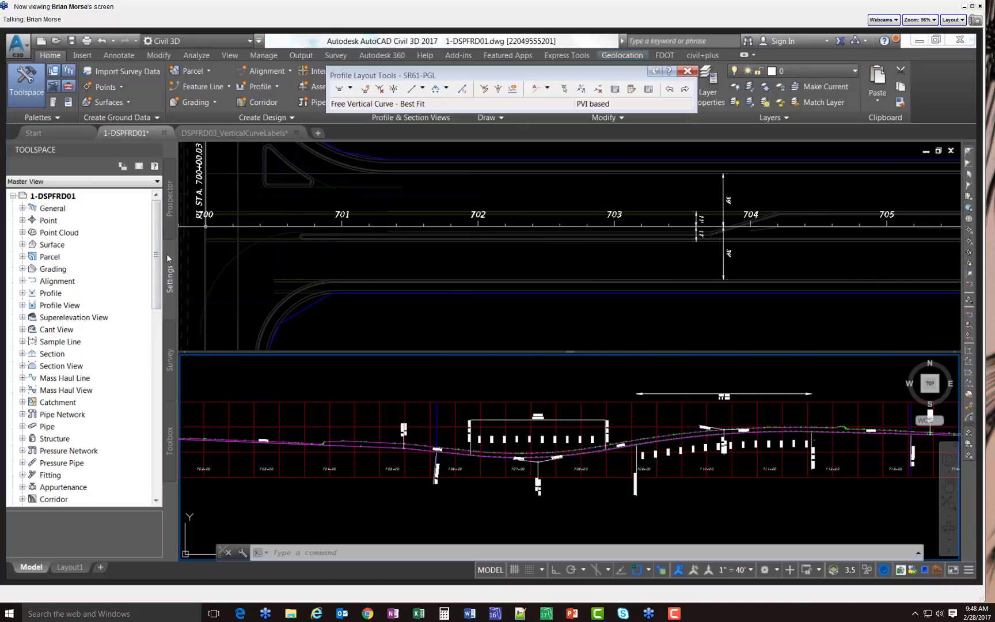
Copy the personally named Profile Label Set from the DSPFRD03_VerticalCurveLabels profile label sets into the 1-DSPFRD01 drawing
drag(155, 256, 146, 369)
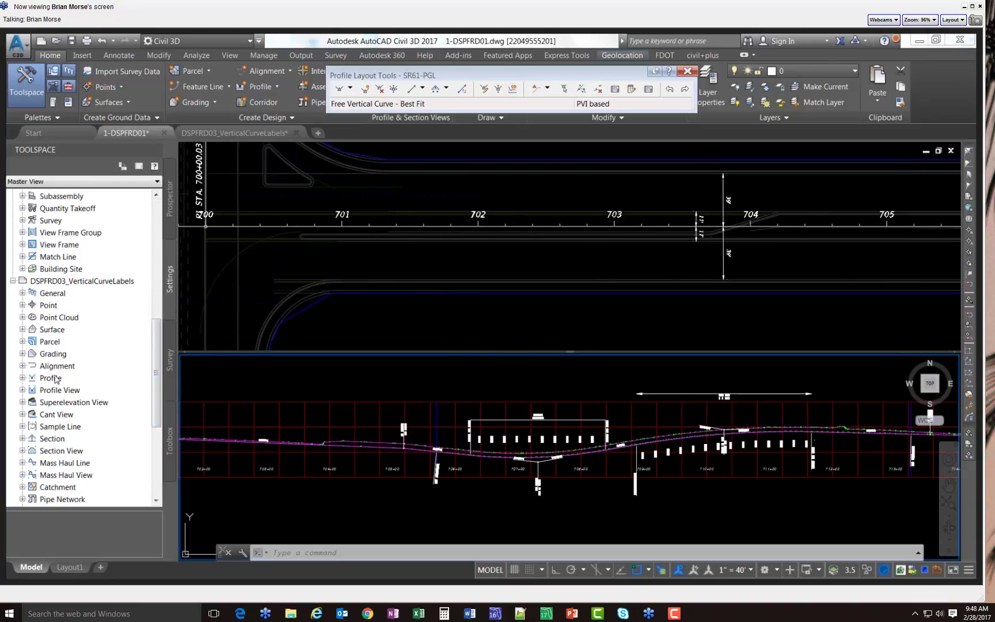
click(23, 378)
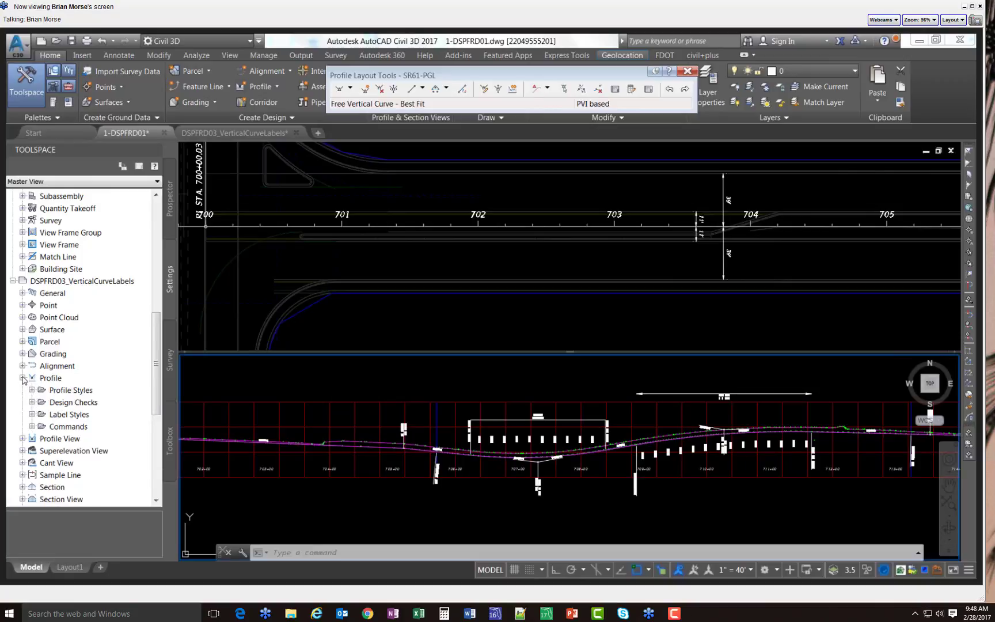
click(33, 414)
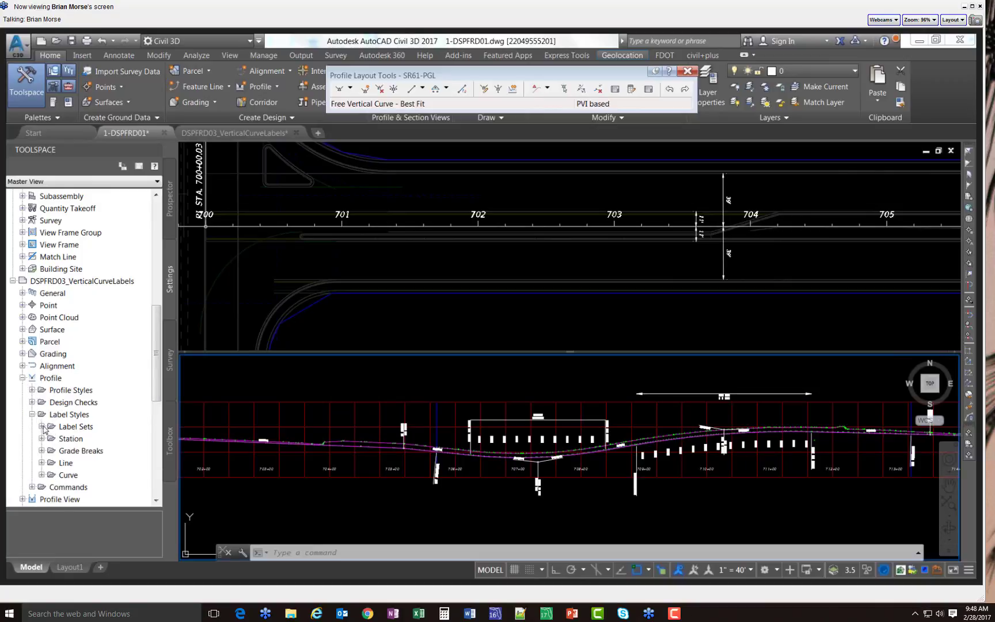
click(42, 426)
click(90, 415)
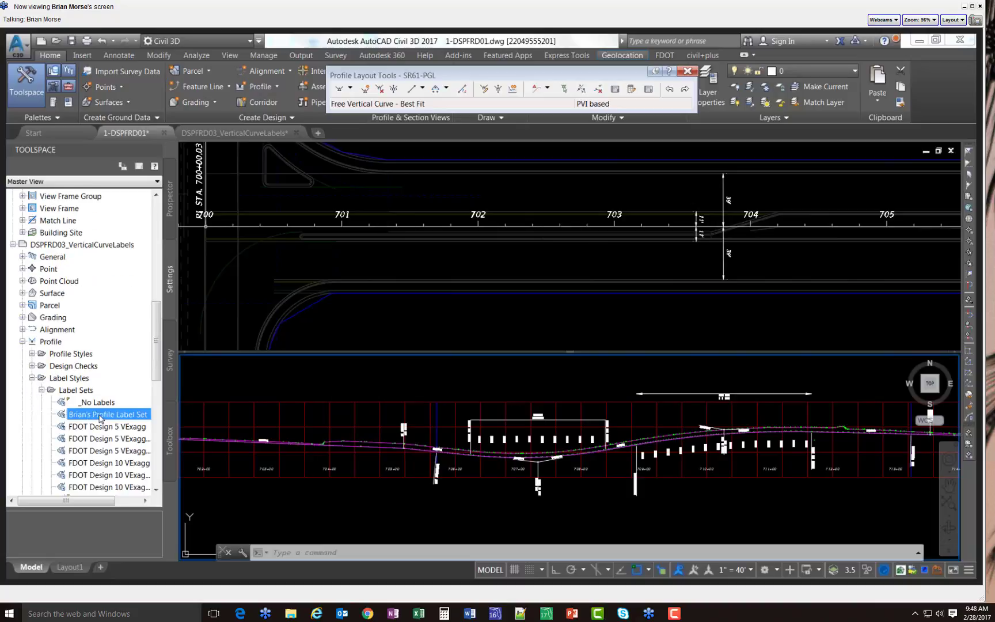
drag(102, 415, 282, 394)
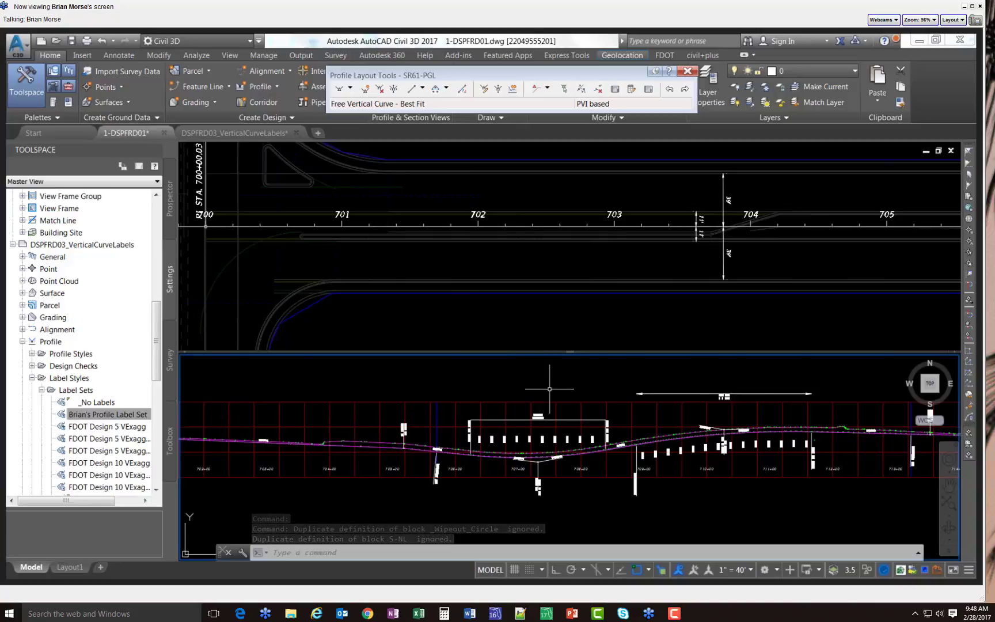
Open the SR61-PGL profile label group from the sag curve label and delete all of its label entries
click(517, 408)
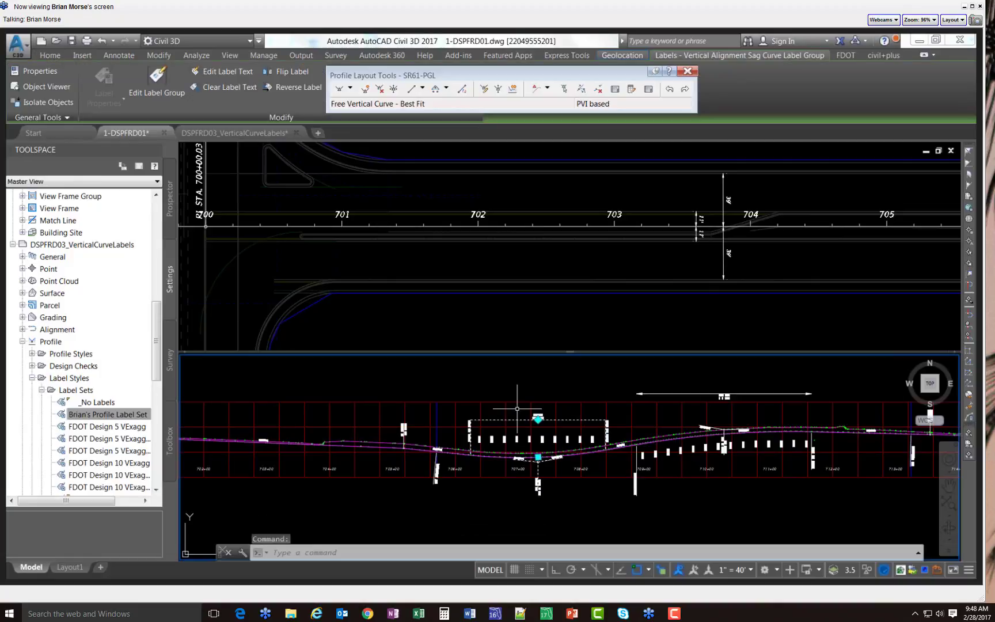
click(159, 83)
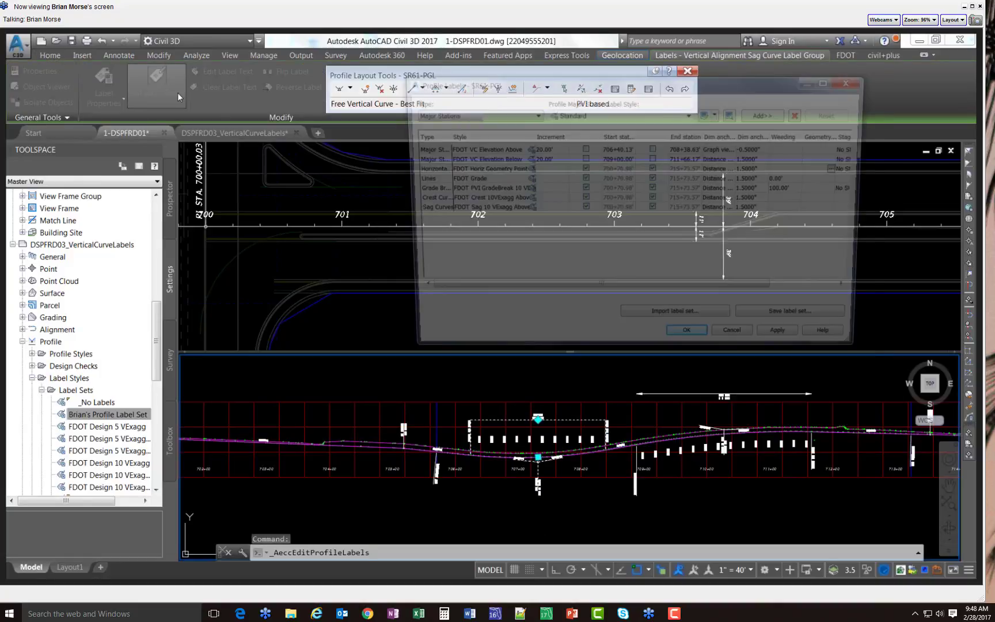
click(800, 118)
click(801, 117)
click(802, 117)
click(801, 117)
click(801, 117)
click(802, 117)
click(802, 117)
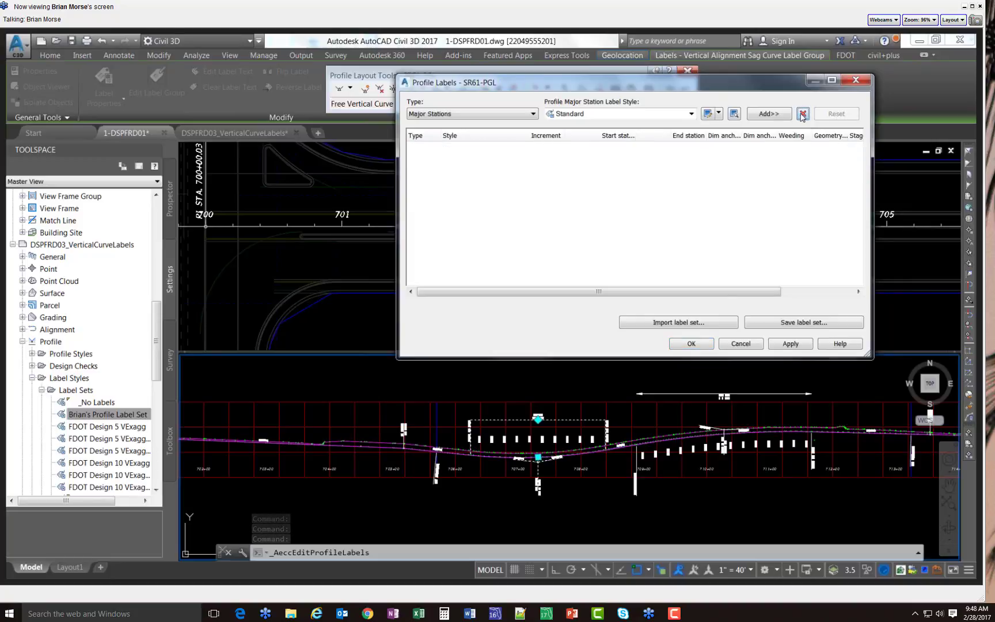
Import the personally named Profile Label Set for SR61-PGL, apply it and close the profile labels dialog
click(705, 323)
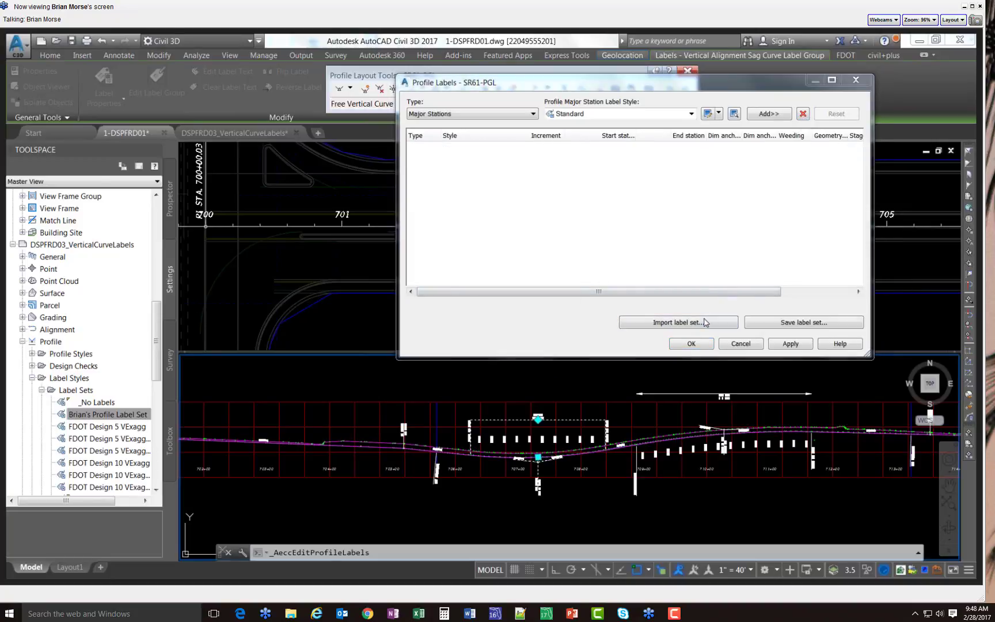
click(487, 304)
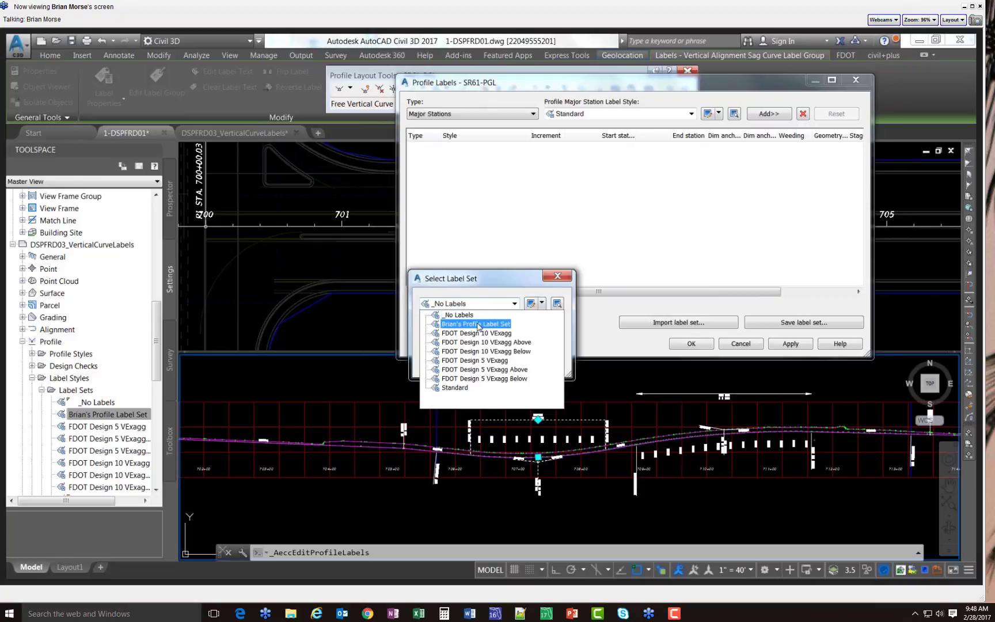
click(476, 324)
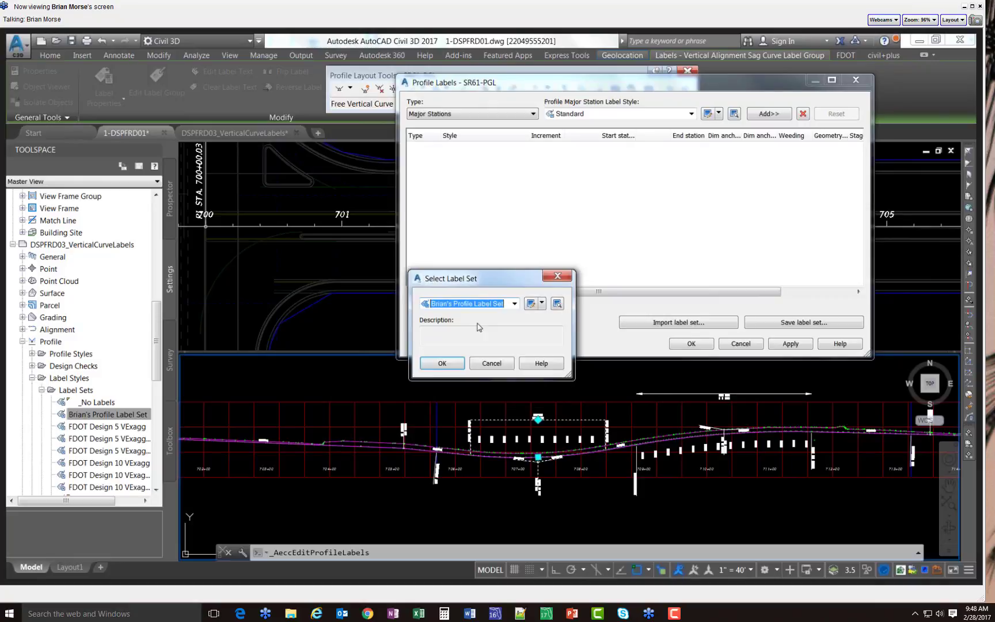
click(454, 363)
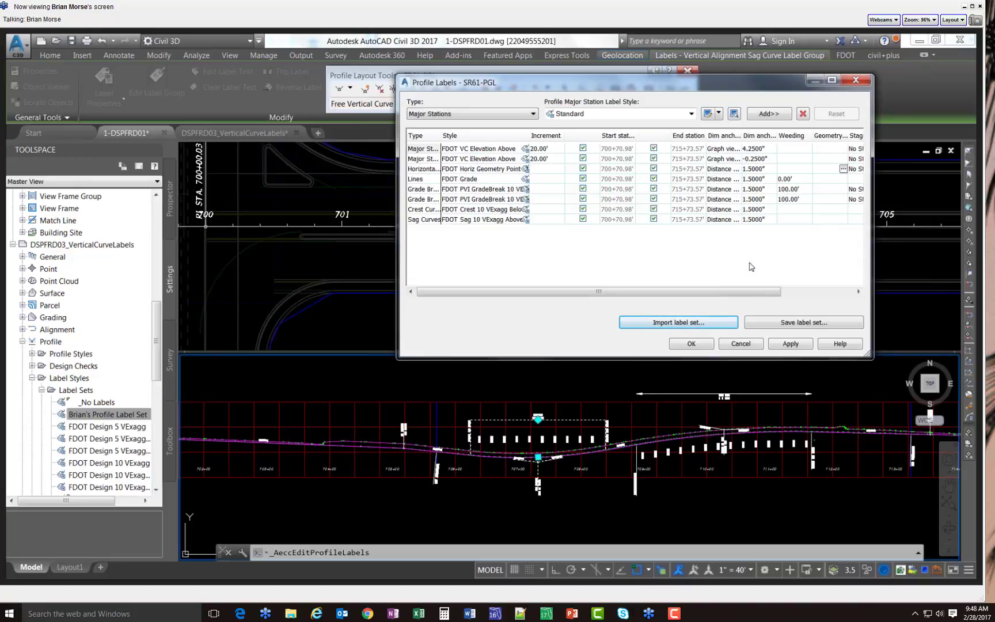
click(784, 343)
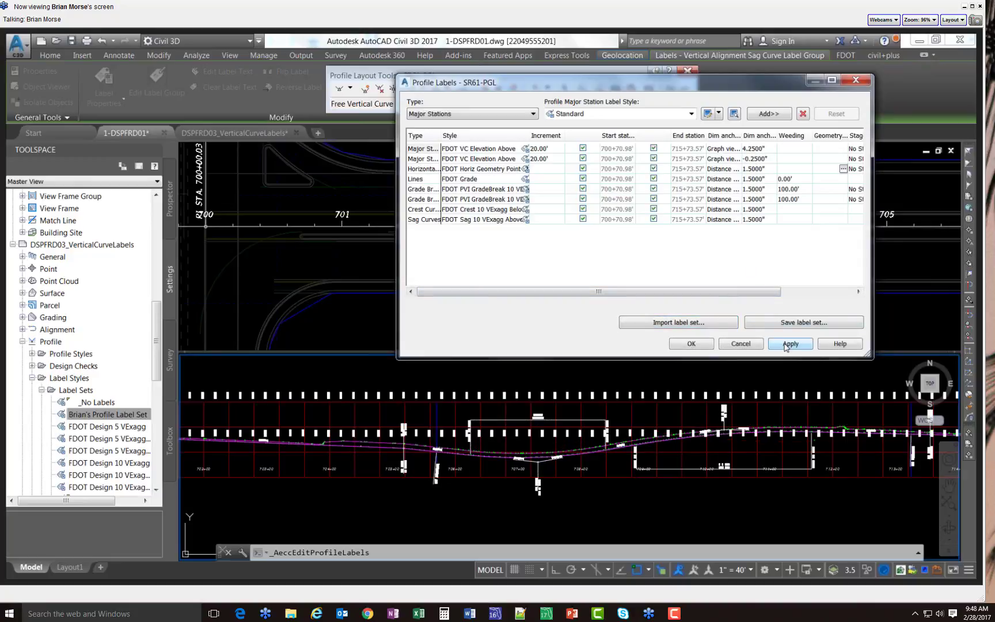
click(699, 345)
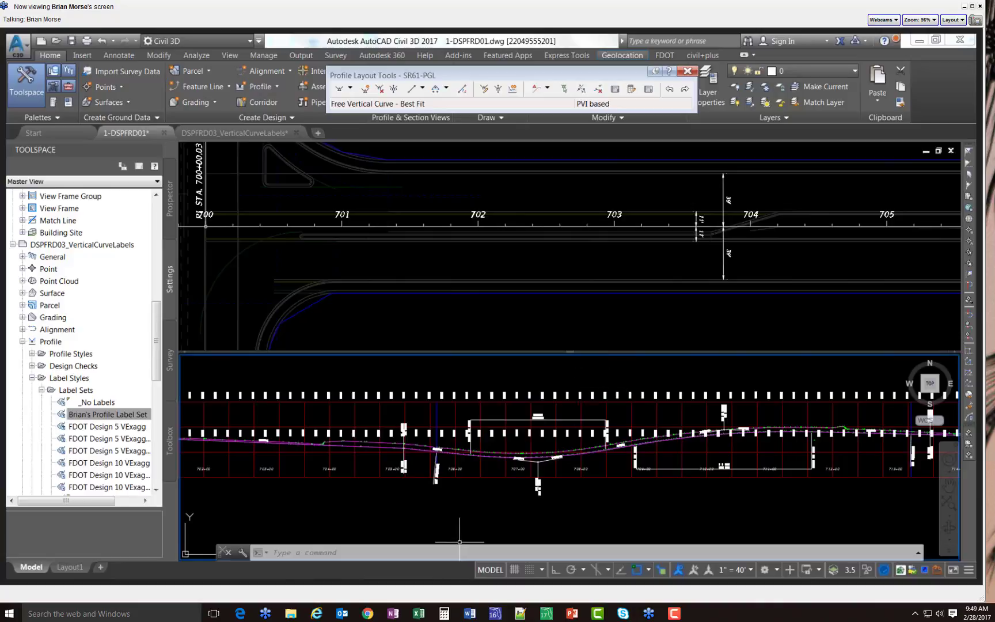
Reopen the SR61-PGL profile label group and change the second major station entry's style to FDOT VC Elevation Below
click(476, 418)
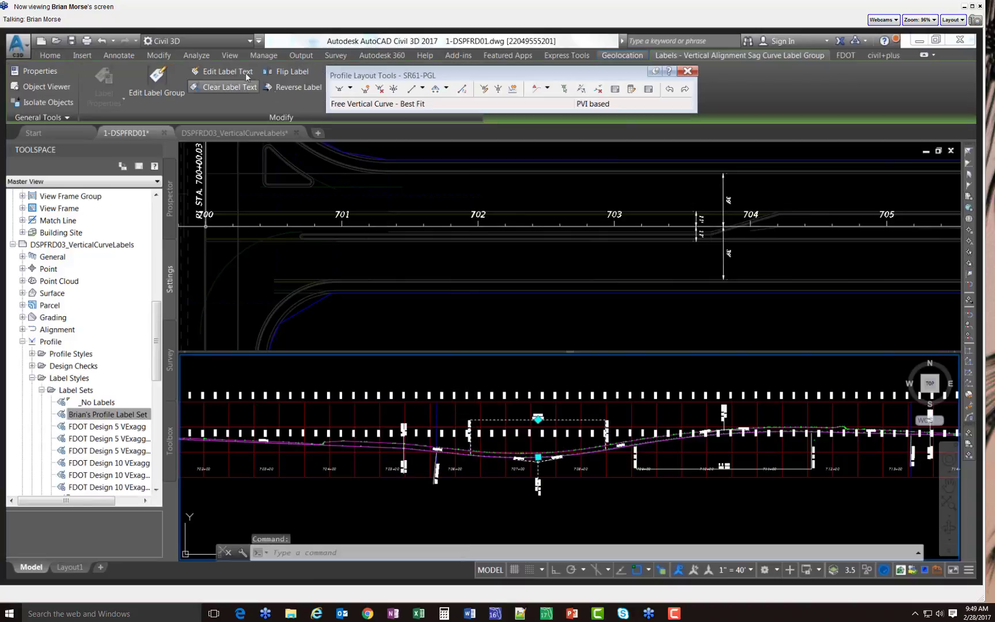
click(176, 87)
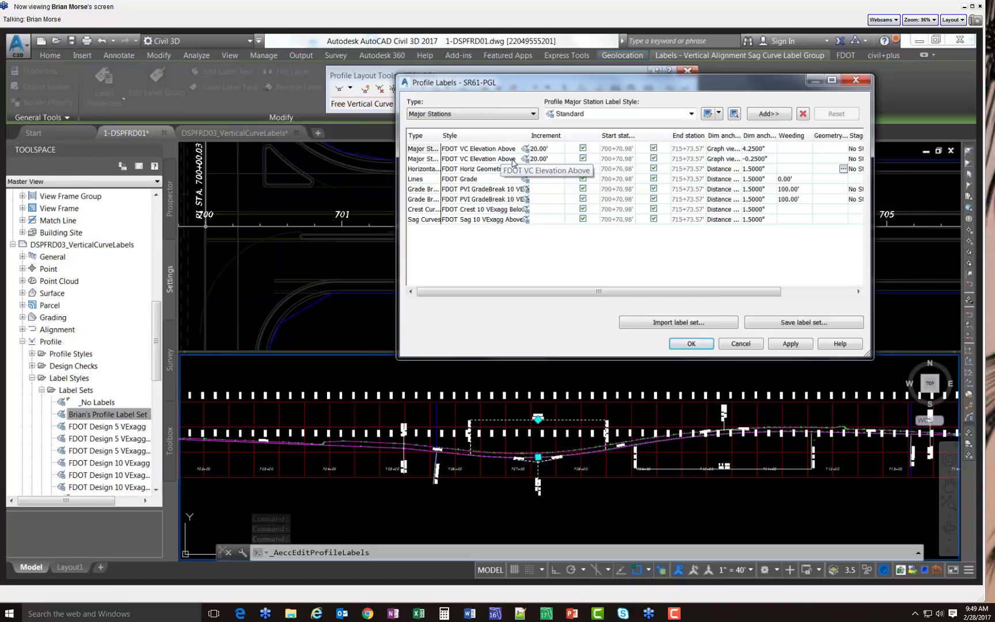
click(513, 159)
click(525, 159)
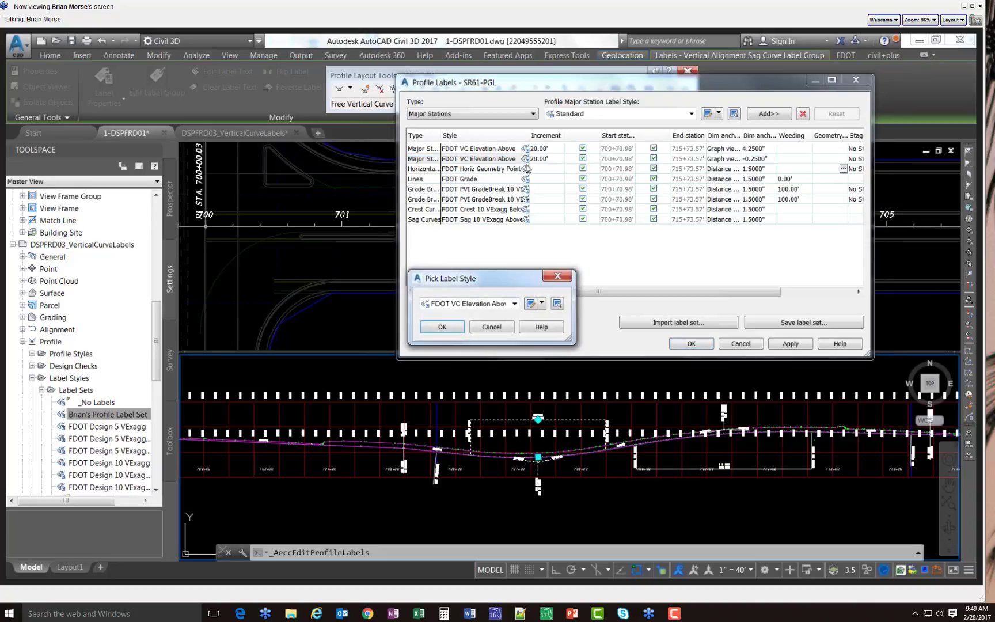
click(514, 304)
click(497, 333)
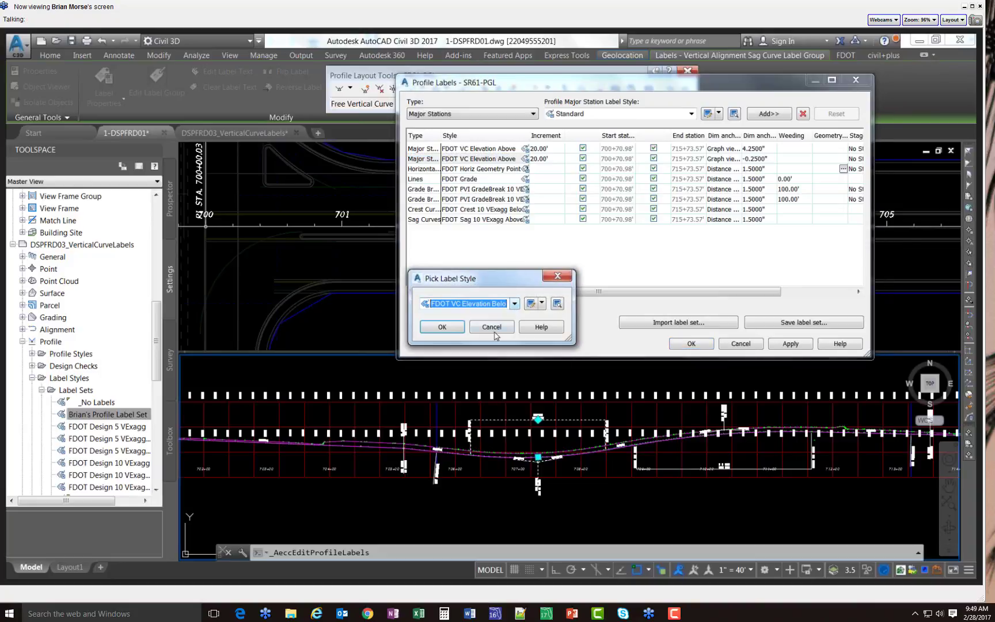
click(444, 328)
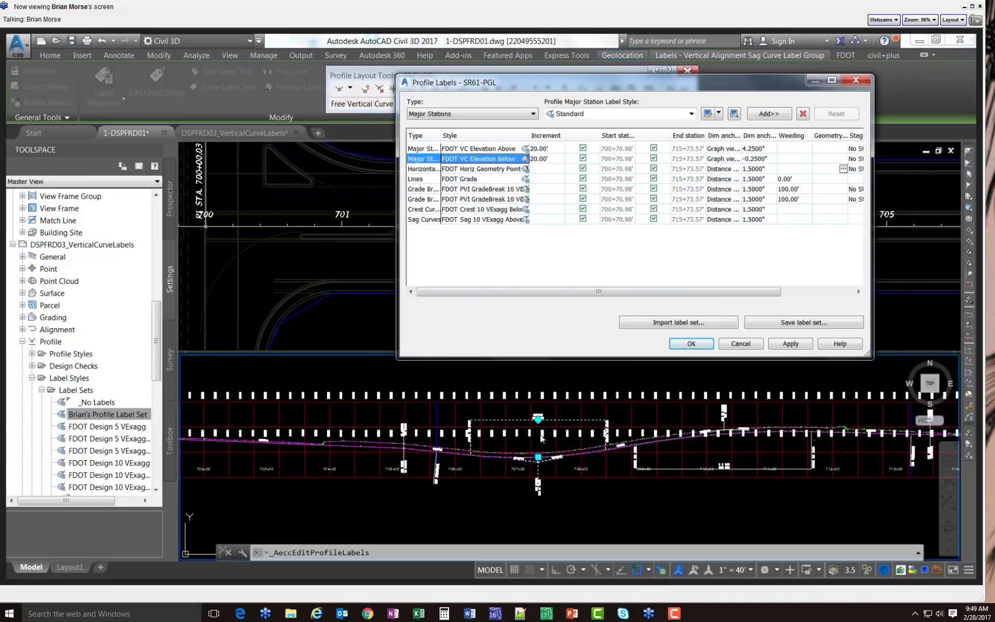
Unlock the start and end stations of both major station entries and set the FDOT VC Elevation Below end station to 711+66.17
click(582, 148)
click(653, 149)
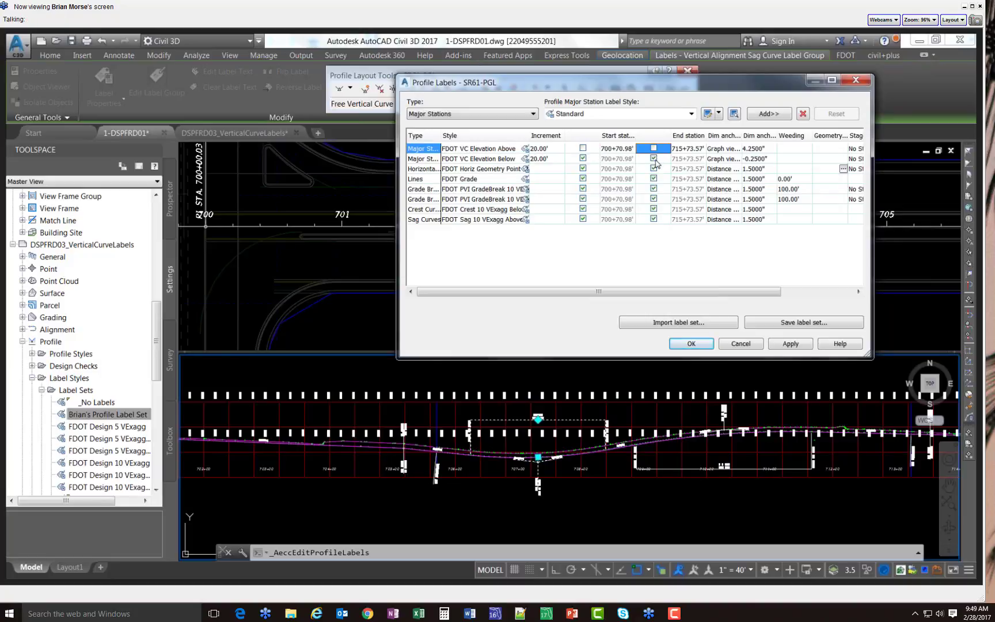
click(583, 158)
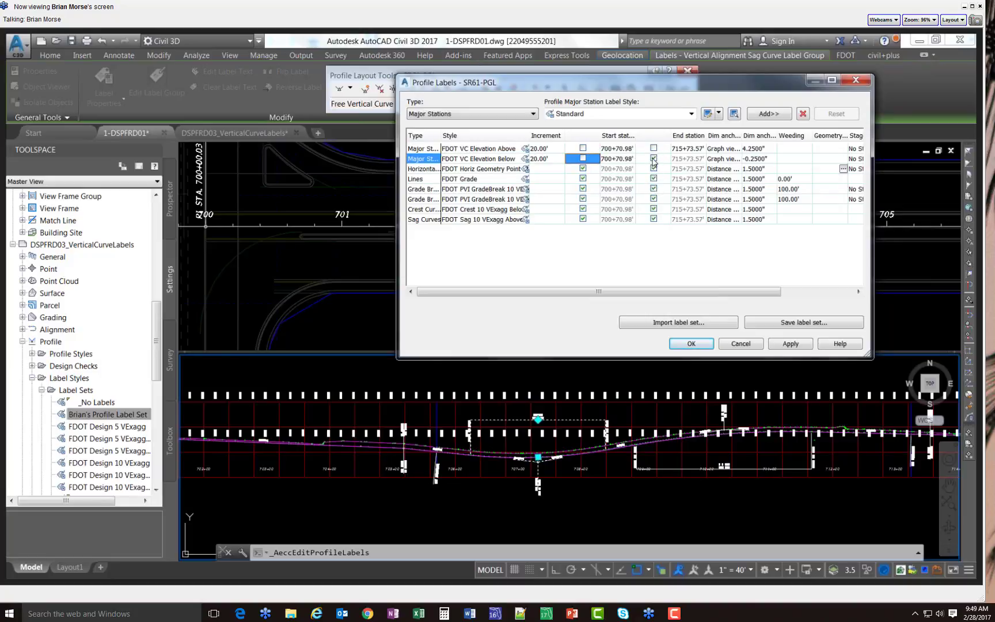
click(654, 158)
click(691, 159)
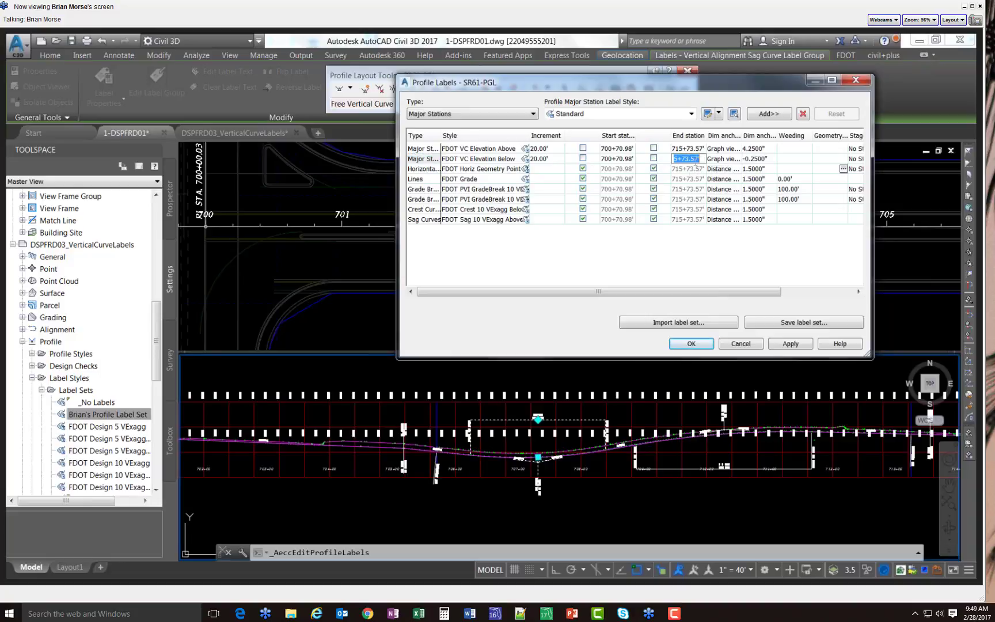
text(711+66.17)
Copy station 708+88.08 from the 2017-02-28 text notes for the FDOT VC Elevation Below start station
click(617, 159)
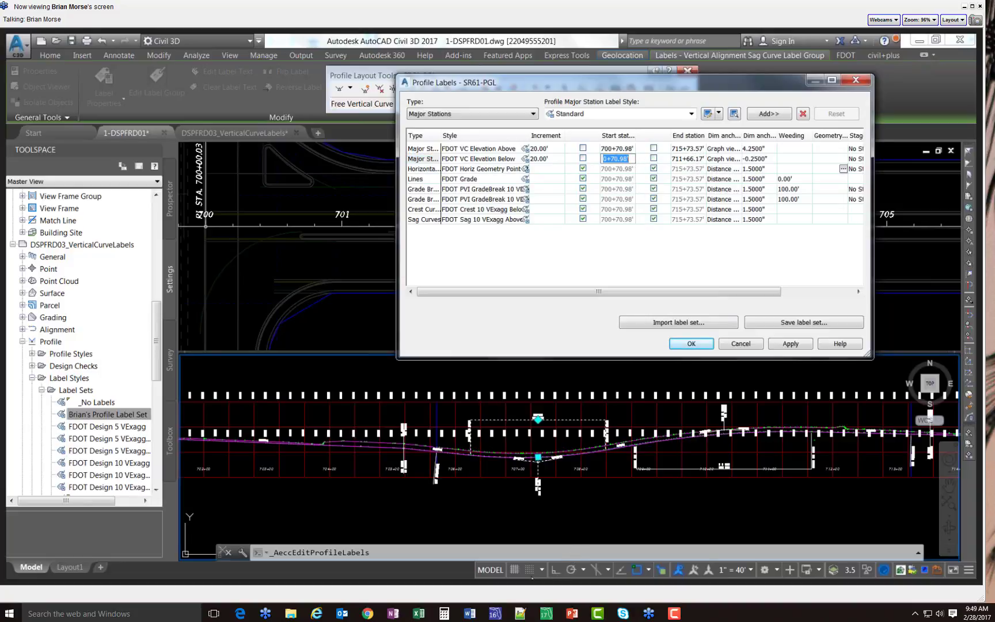
mouse_move(532, 578)
click(429, 569)
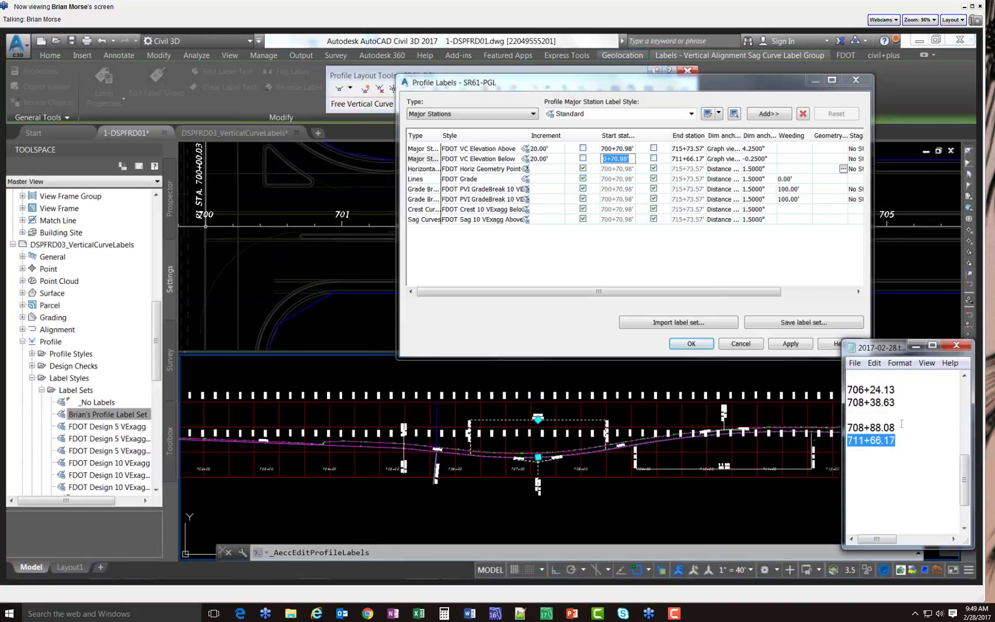
drag(897, 427, 846, 427)
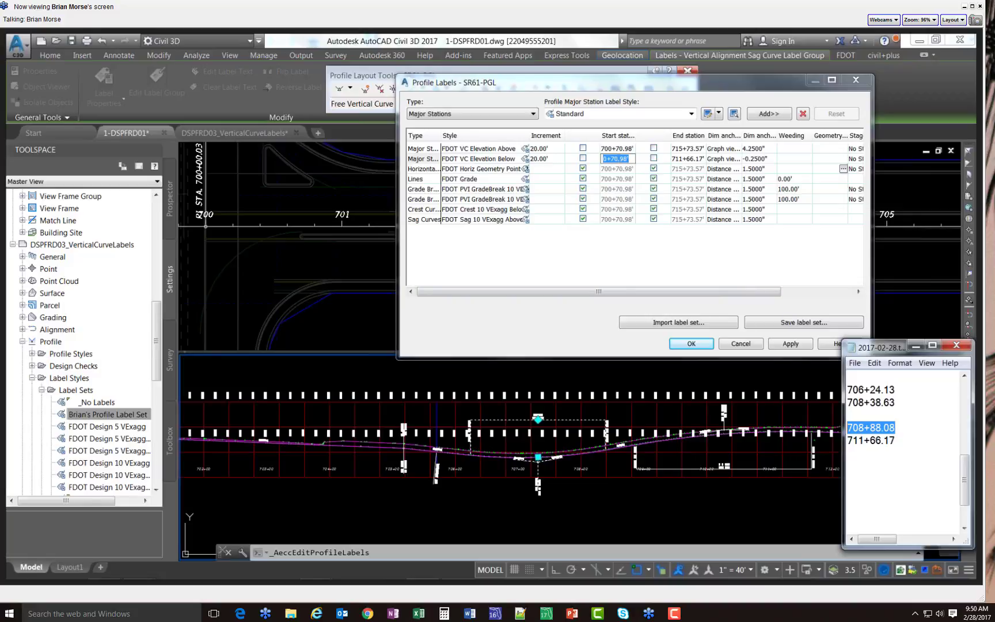
click(895, 427)
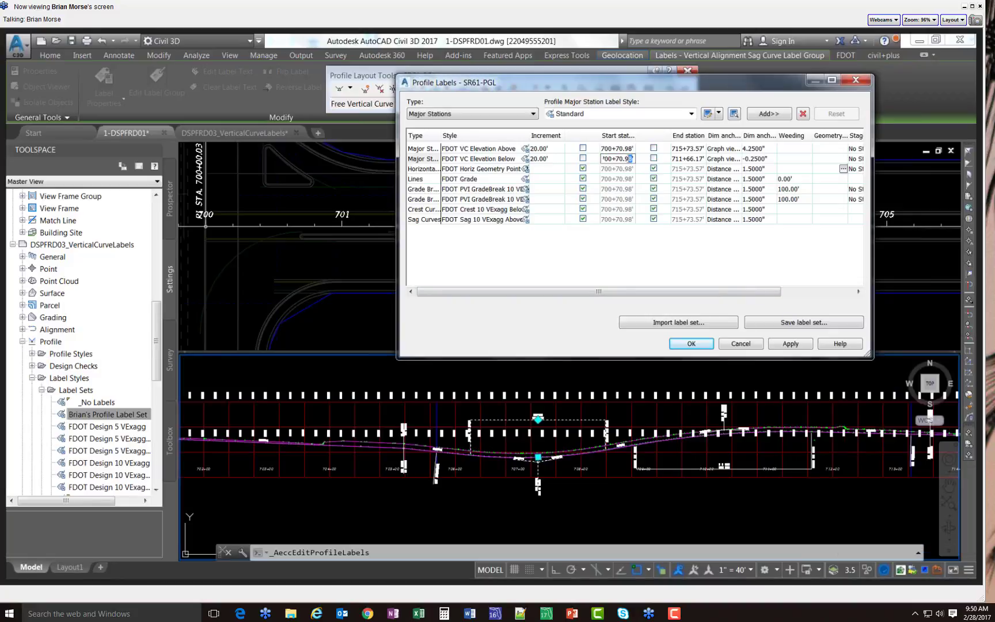
Try to apply the edited start station, dismiss the alert, then accept the SR61-PGL profile labels and clear the selection
click(790, 344)
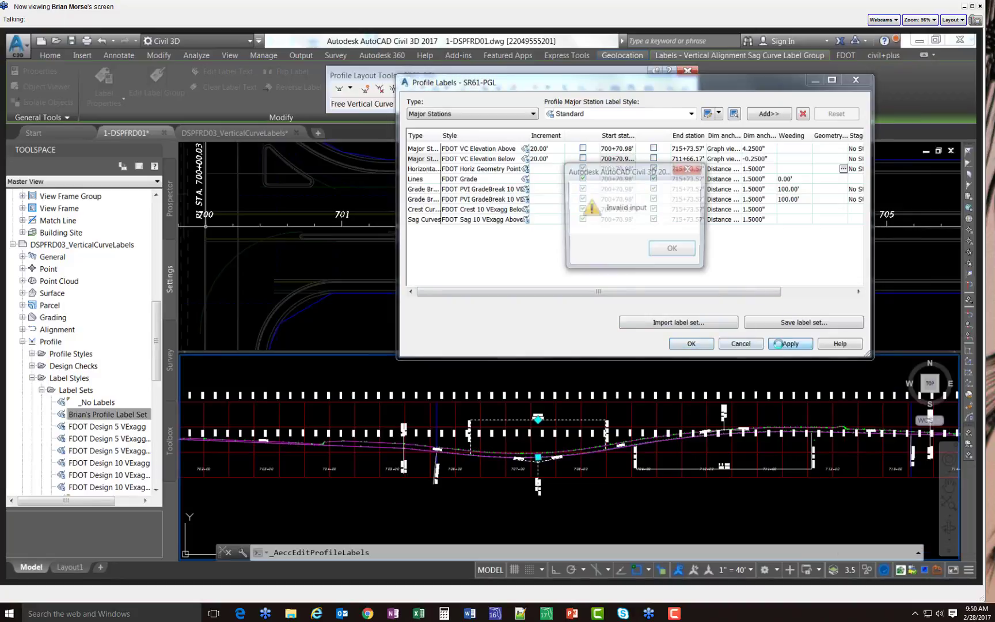
click(673, 250)
click(613, 160)
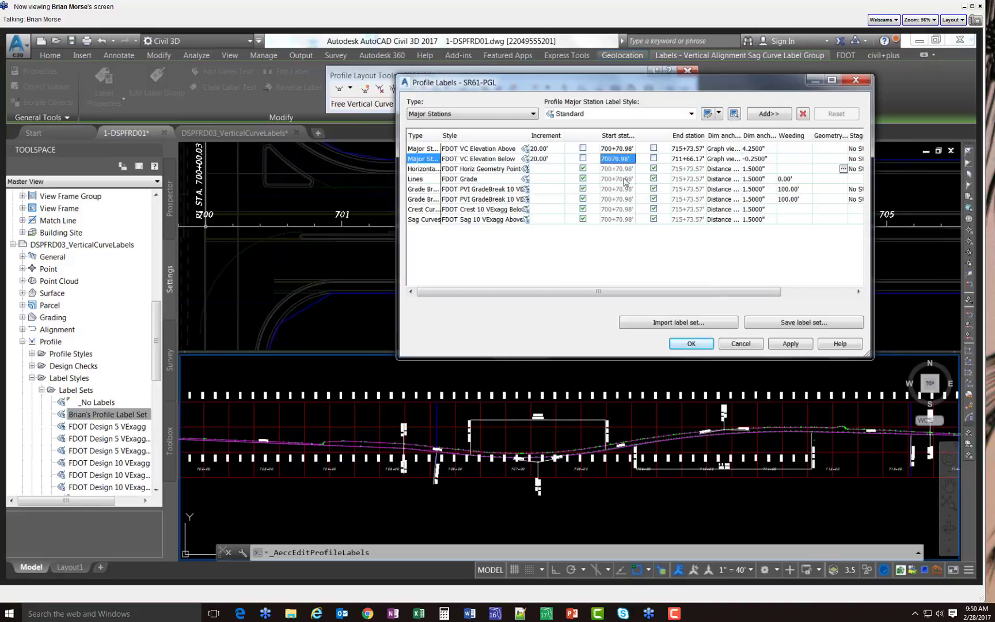
click(692, 343)
key(Escape)
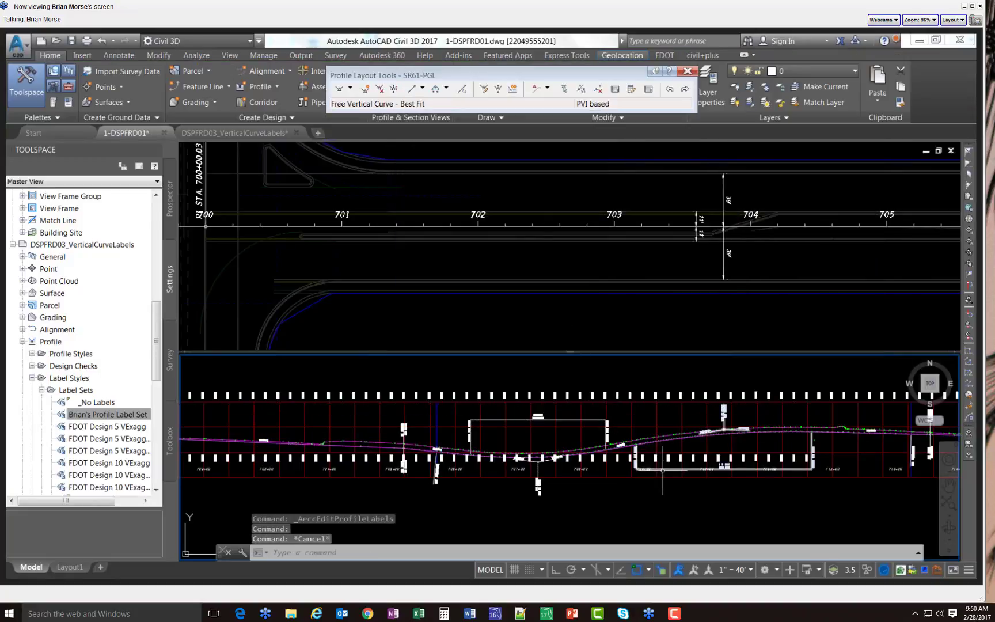
Reopen the SR61-PGL labels from the crest curve label, set the FDOT VC Elevation Below start station to 708+88.08, and apply it
double_click(724, 413)
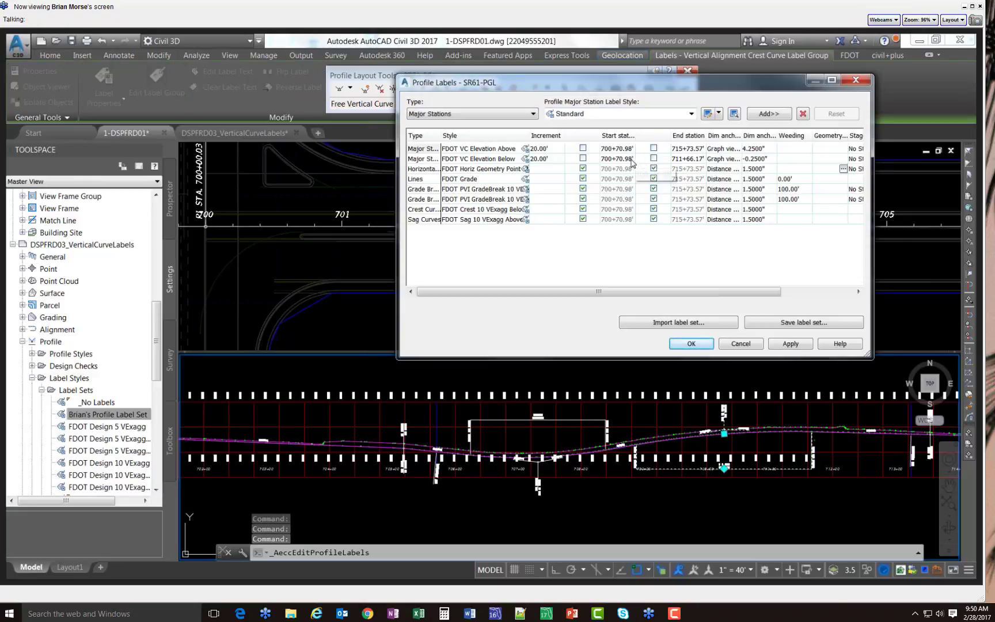
click(626, 161)
text(708+88.08)
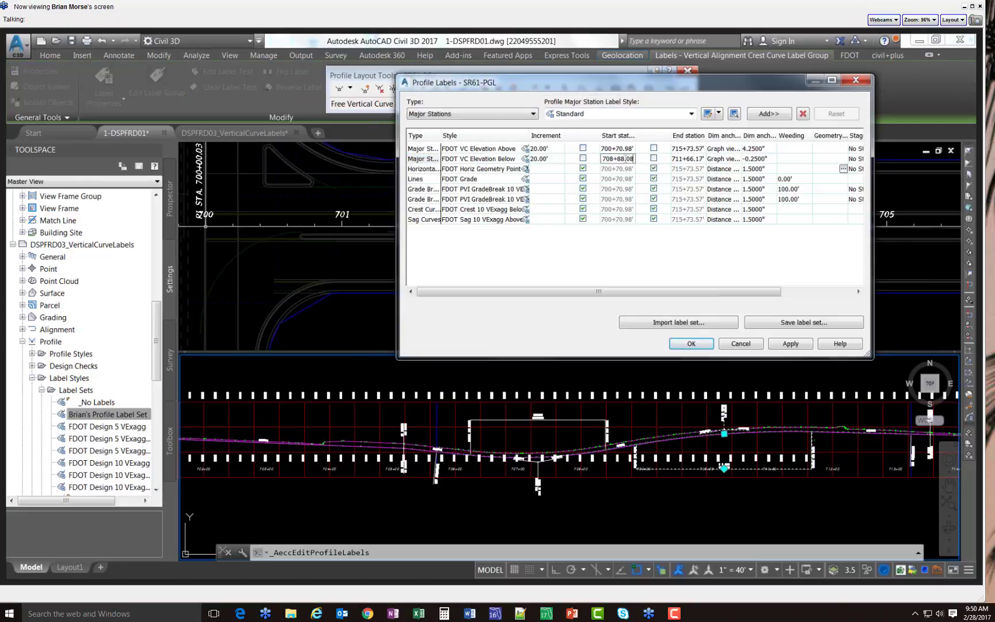
key(Return)
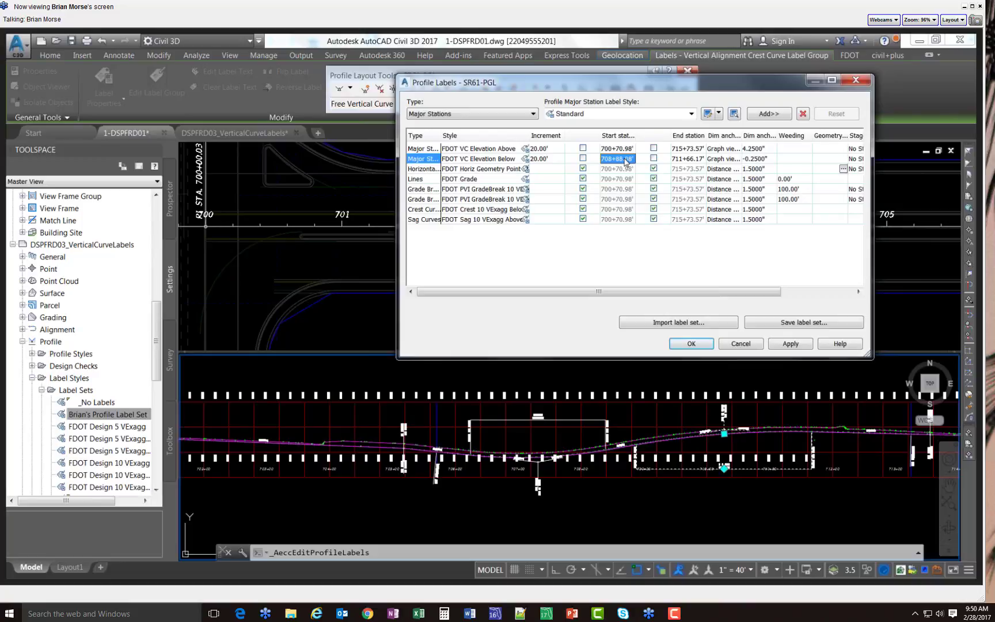
click(783, 344)
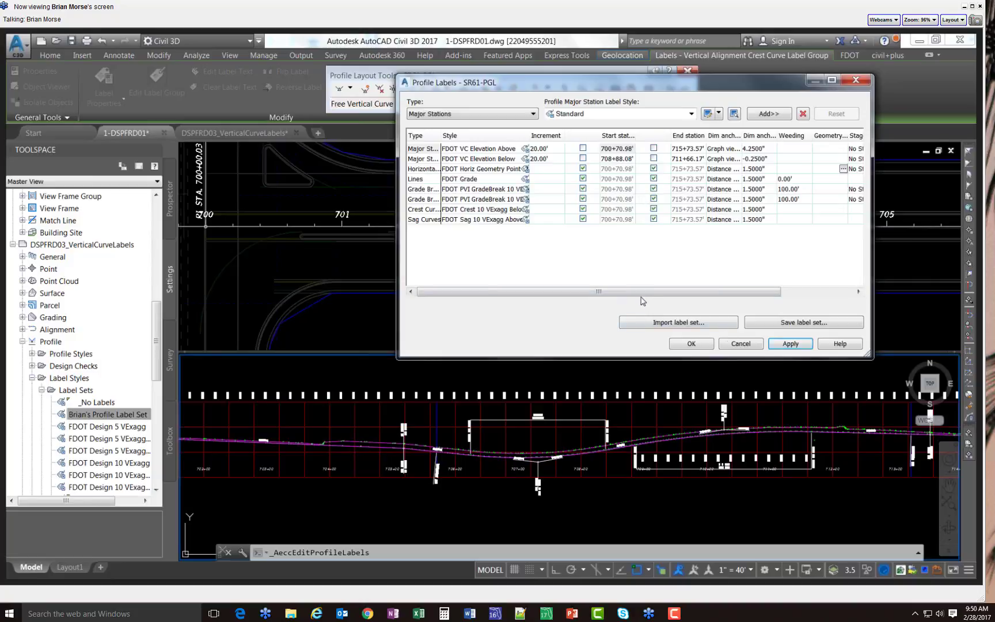
click(698, 344)
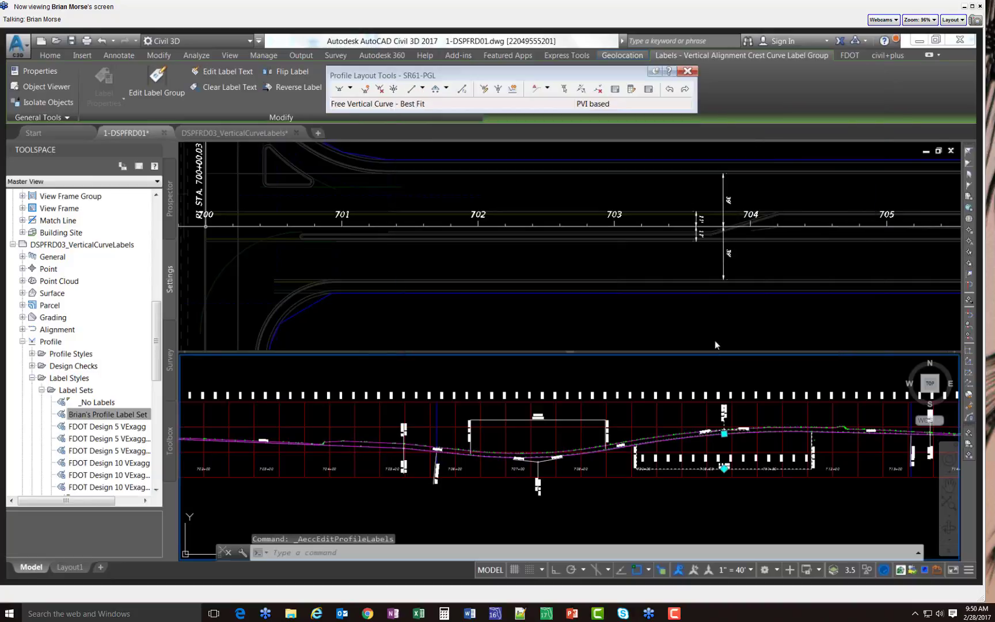
key(Escape)
Examine the layout components of the crest curve entry's FDOT Crest 10 VExagg Below label style, then close the profile labels
scroll(706, 495, up, 5)
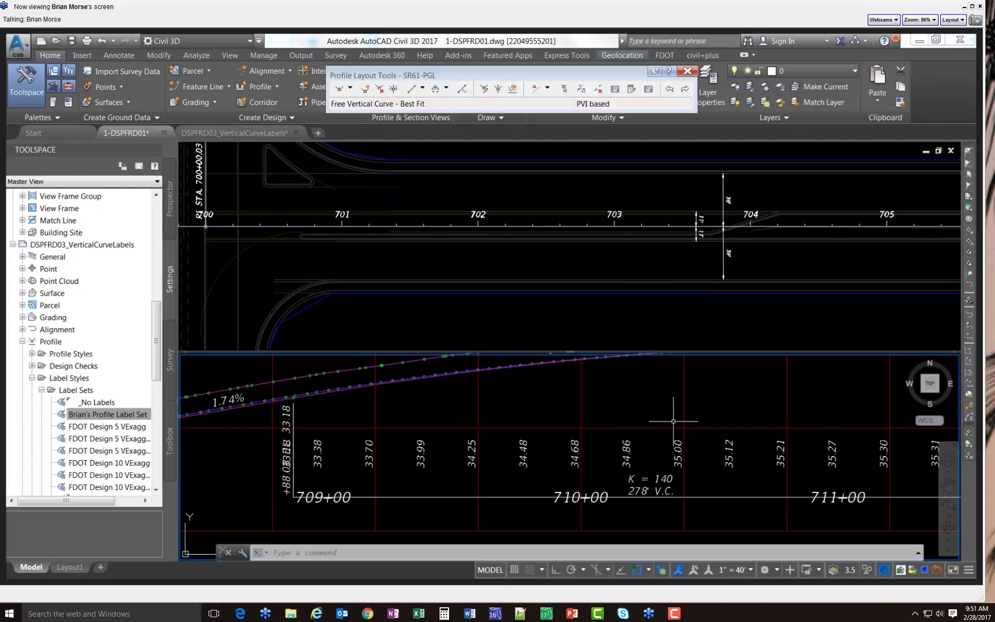
click(732, 497)
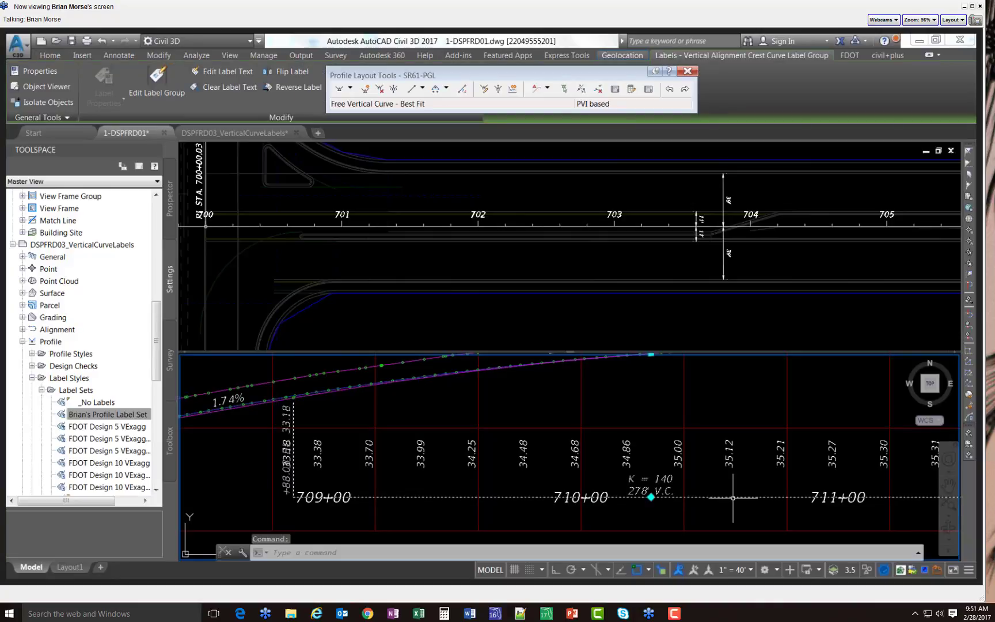
click(156, 84)
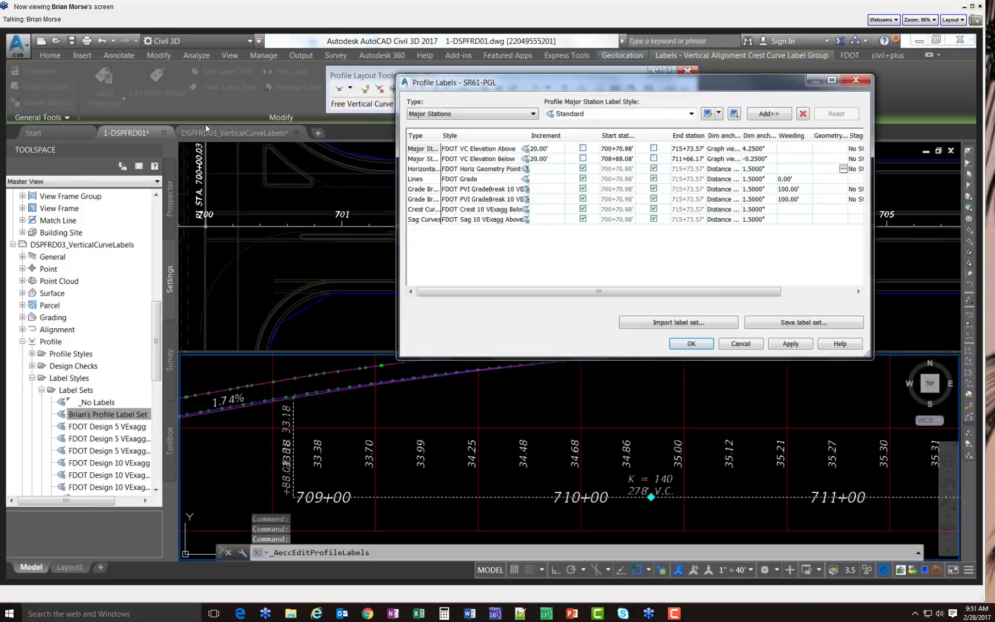
click(525, 209)
click(525, 210)
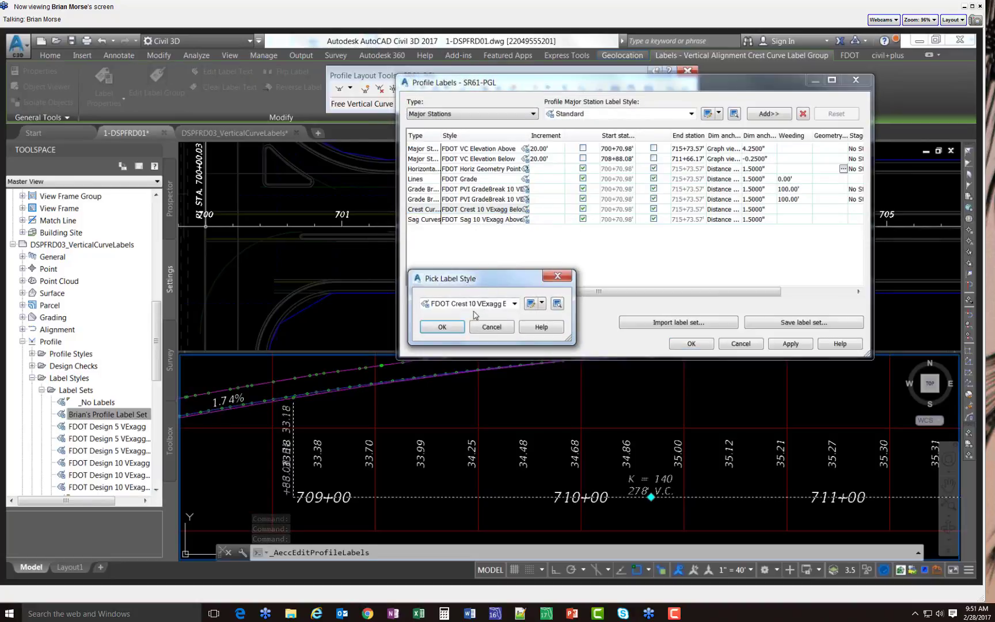
click(530, 304)
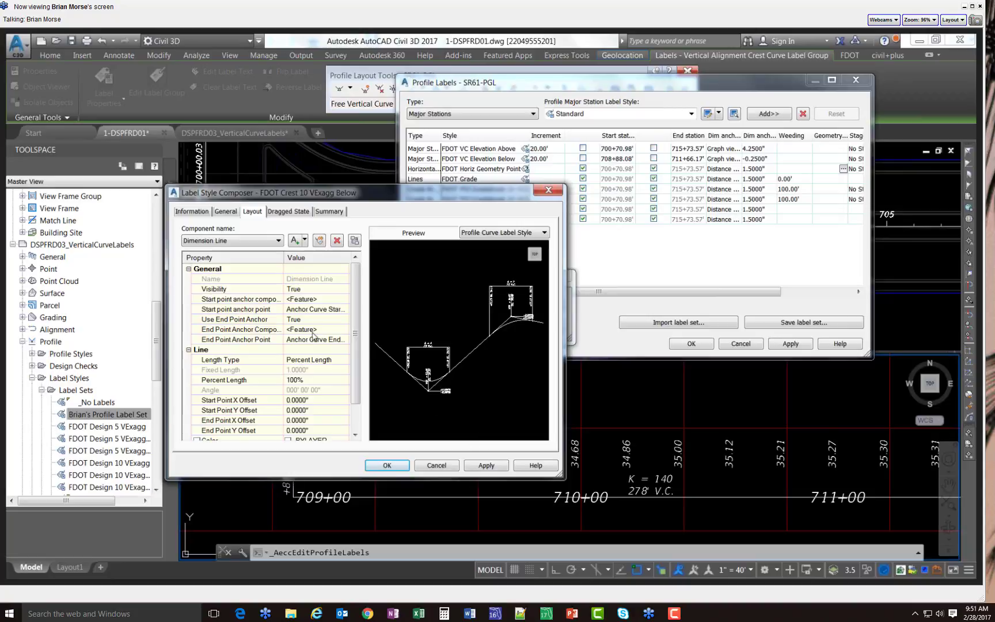
click(237, 240)
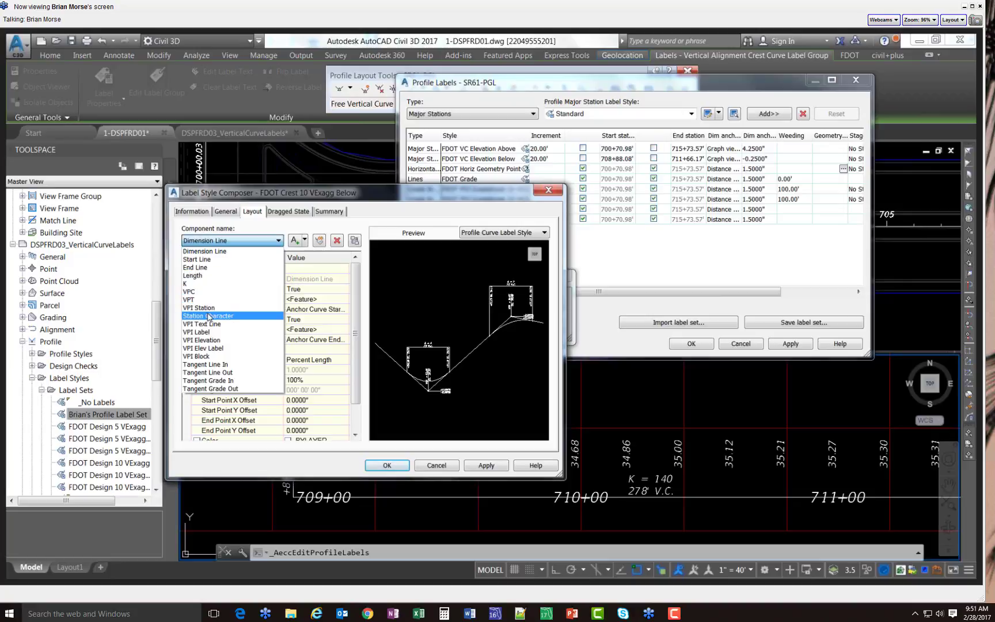
click(248, 228)
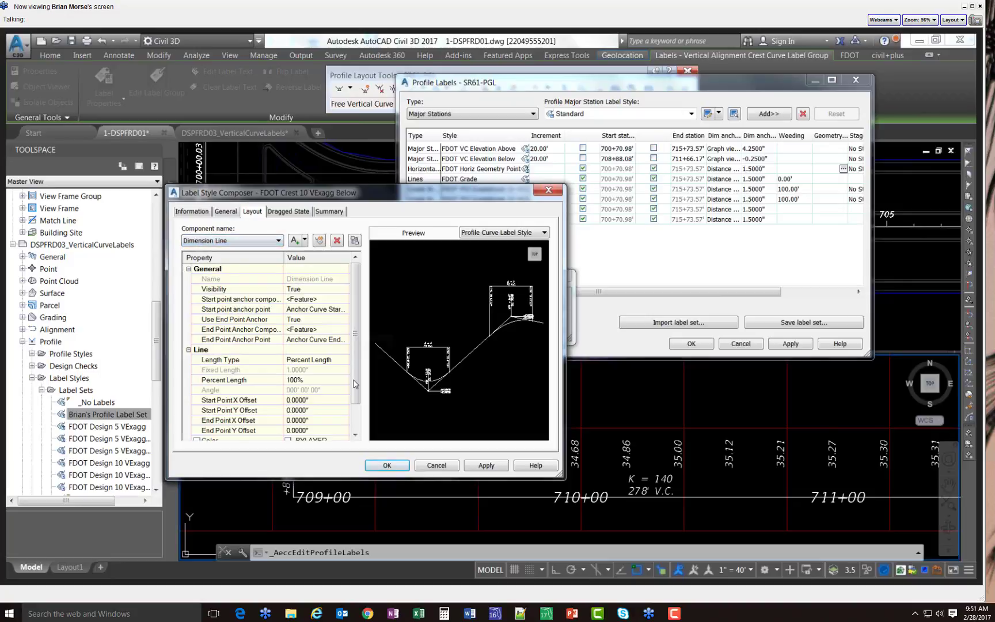
click(468, 467)
click(391, 465)
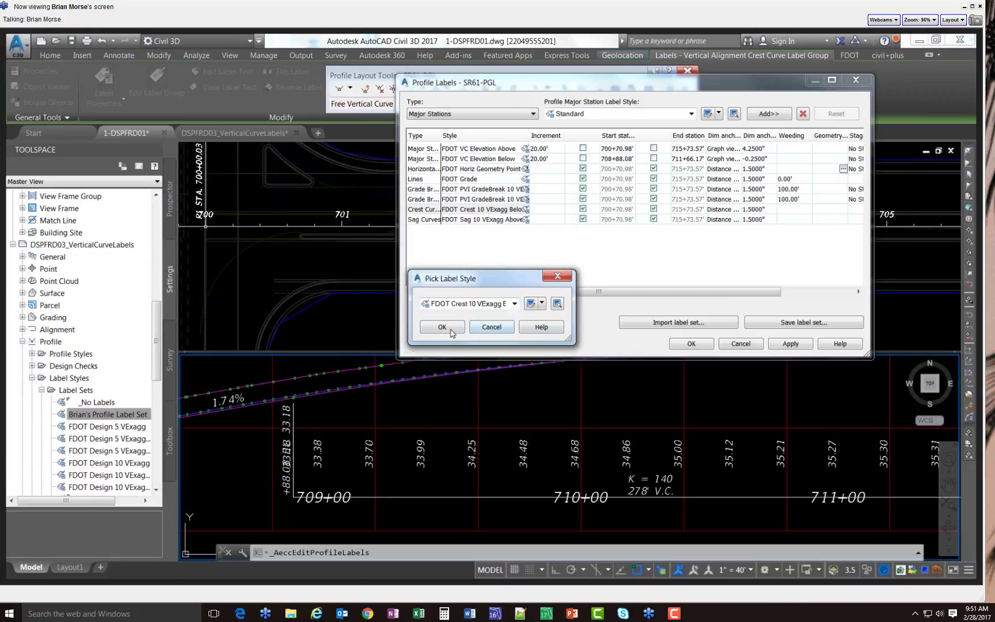
click(446, 329)
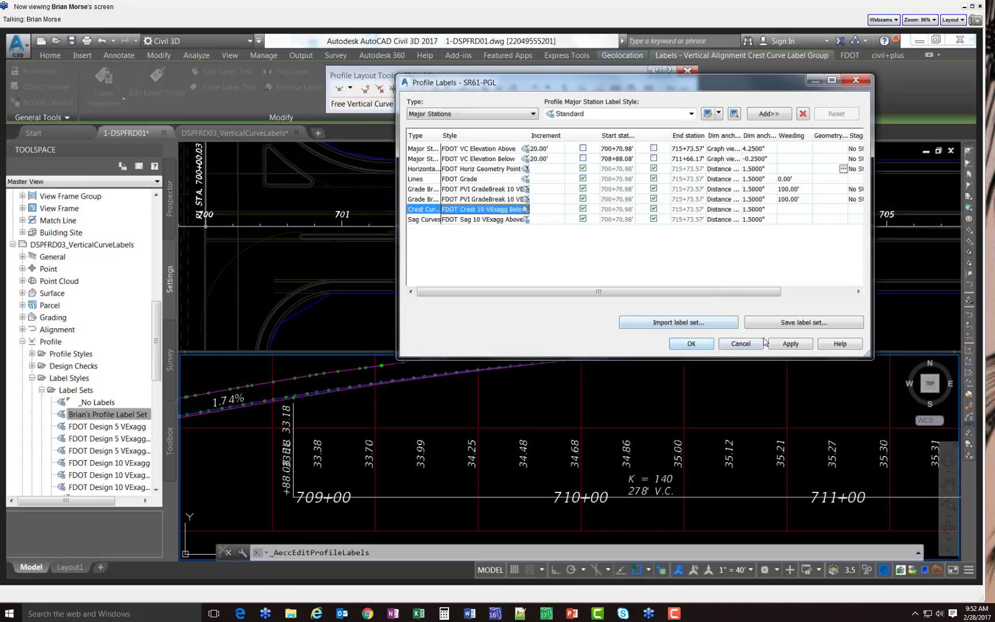
click(691, 344)
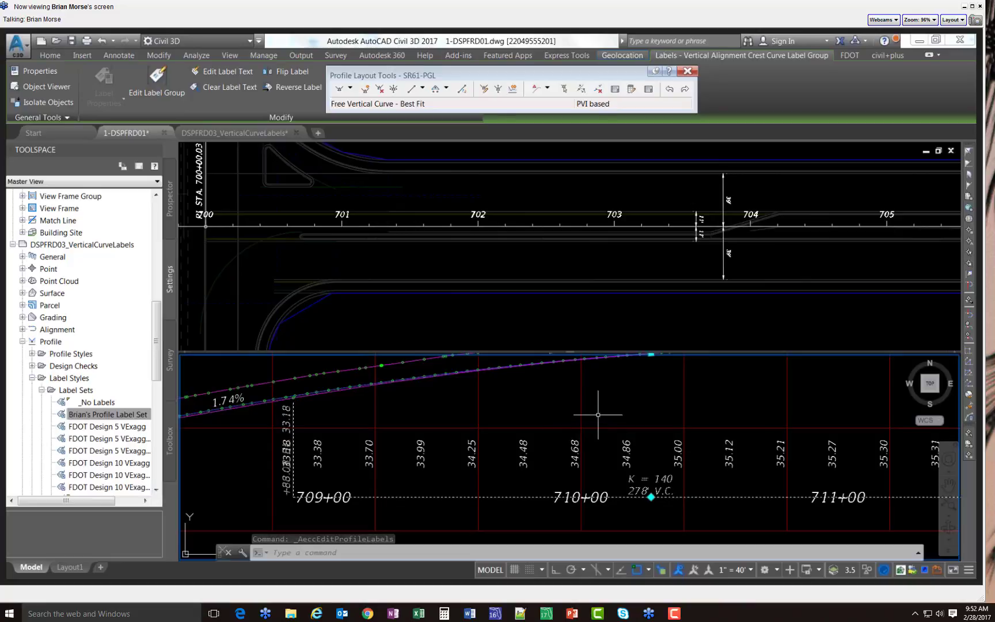
key(Escape)
scroll(584, 438, down, 2)
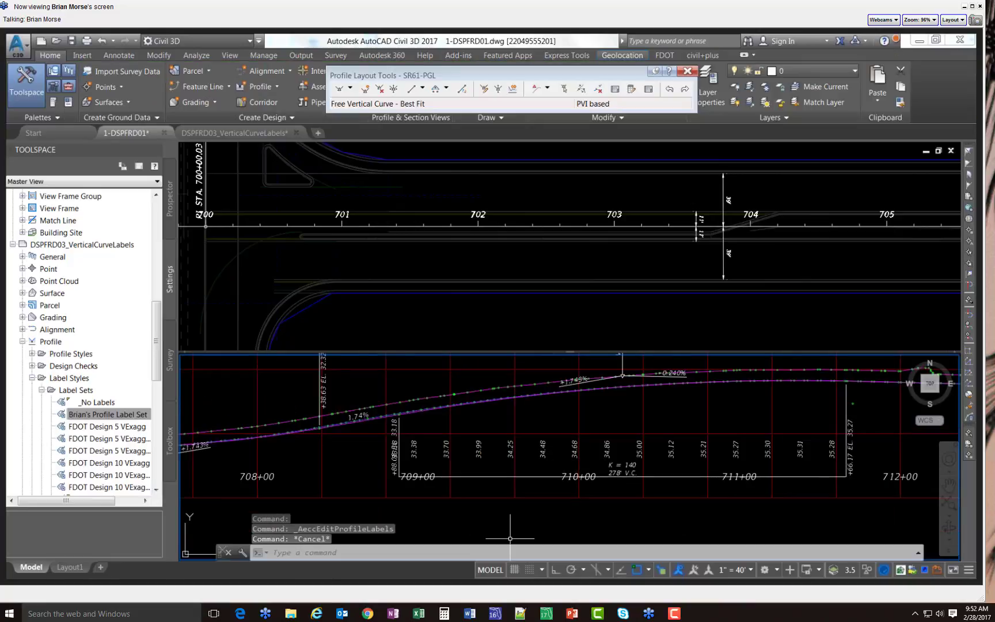
Switch to the webinar mind map and review the Plans Preparation Manual sag and crest curve examples and the anchor offset topic
key(super)
click(144, 566)
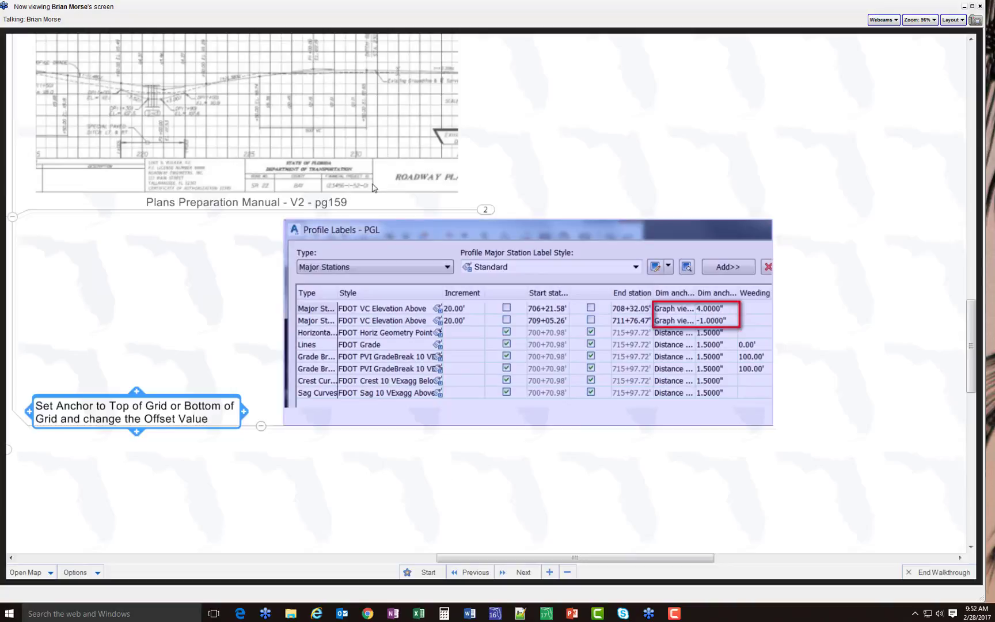
click(486, 209)
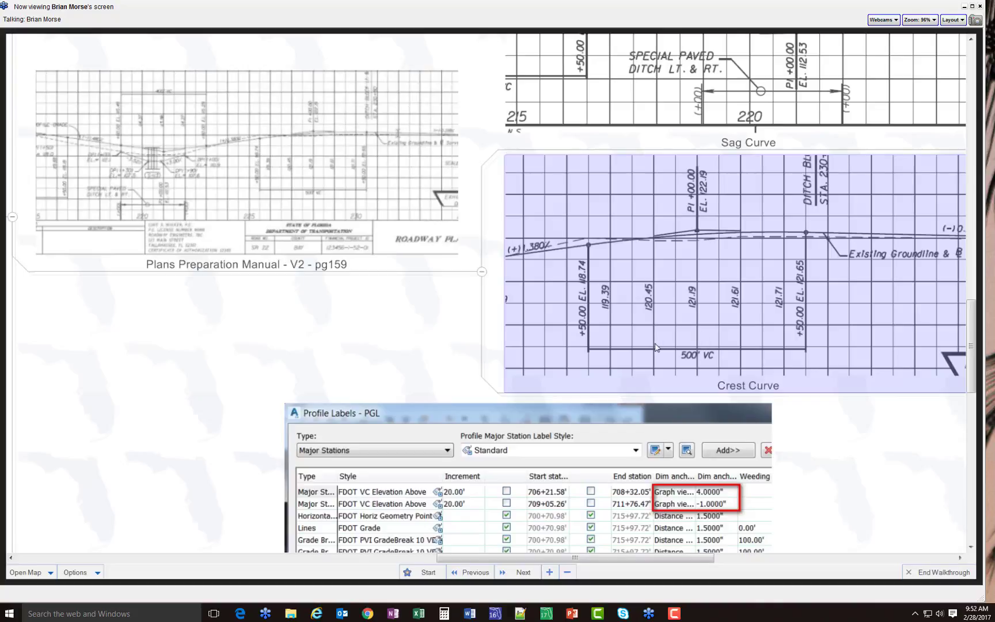
scroll(655, 347, up, 3)
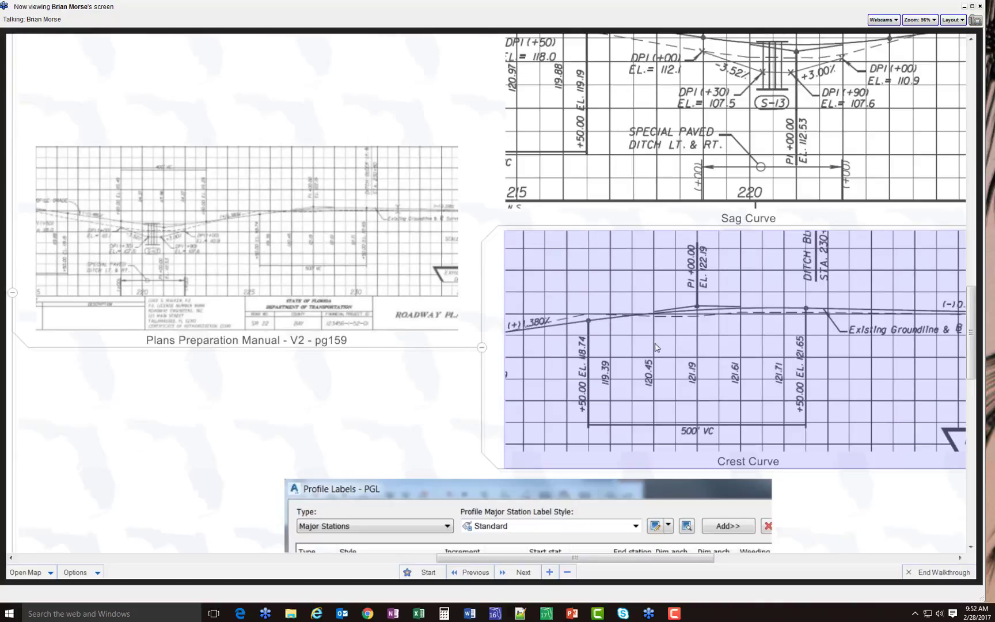
scroll(655, 347, up, 3)
scroll(655, 347, up, 3)
scroll(659, 242, down, 9)
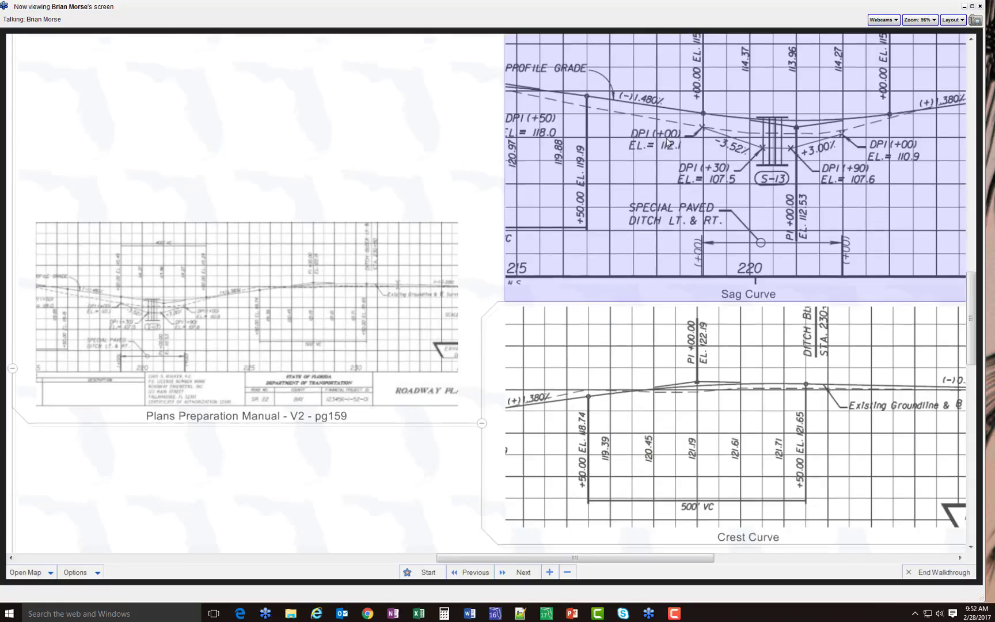
scroll(662, 142, down, 6)
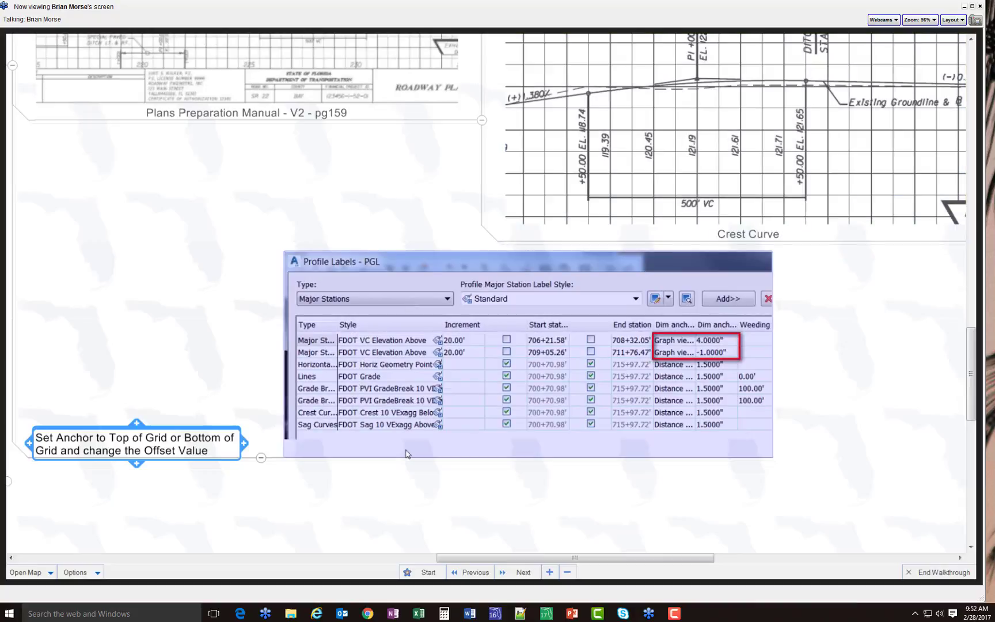
Walk through the Crest and Sag Style and Style Set Adjustments topics and the Finished Labels examples
click(525, 573)
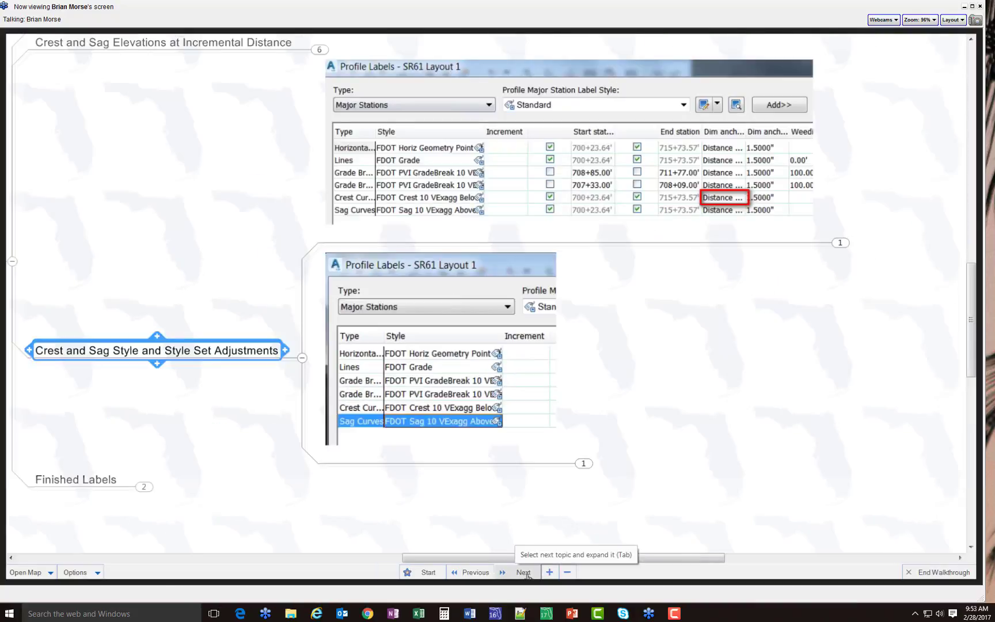
click(525, 573)
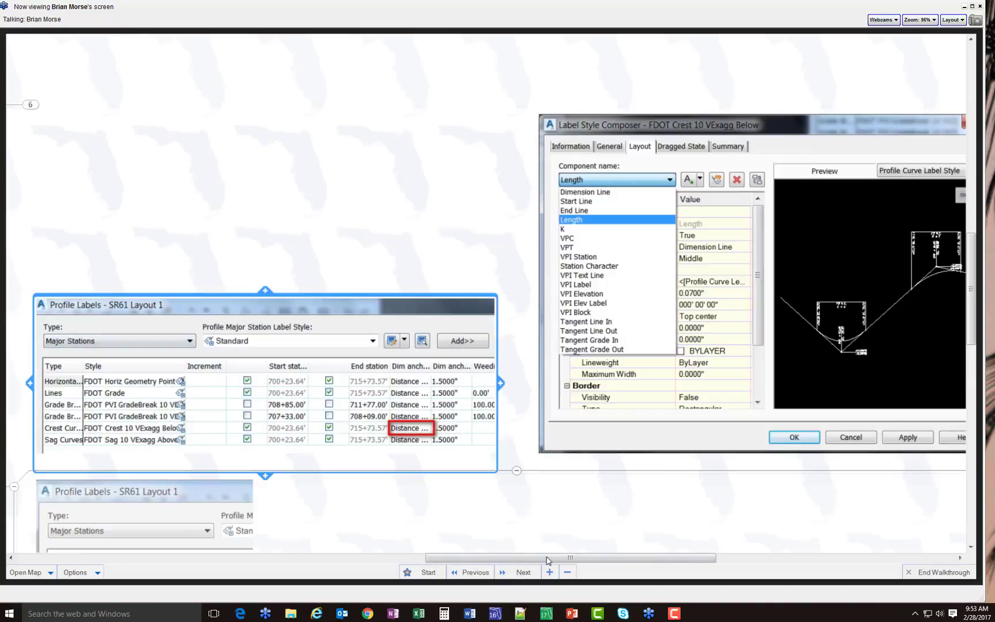
click(549, 572)
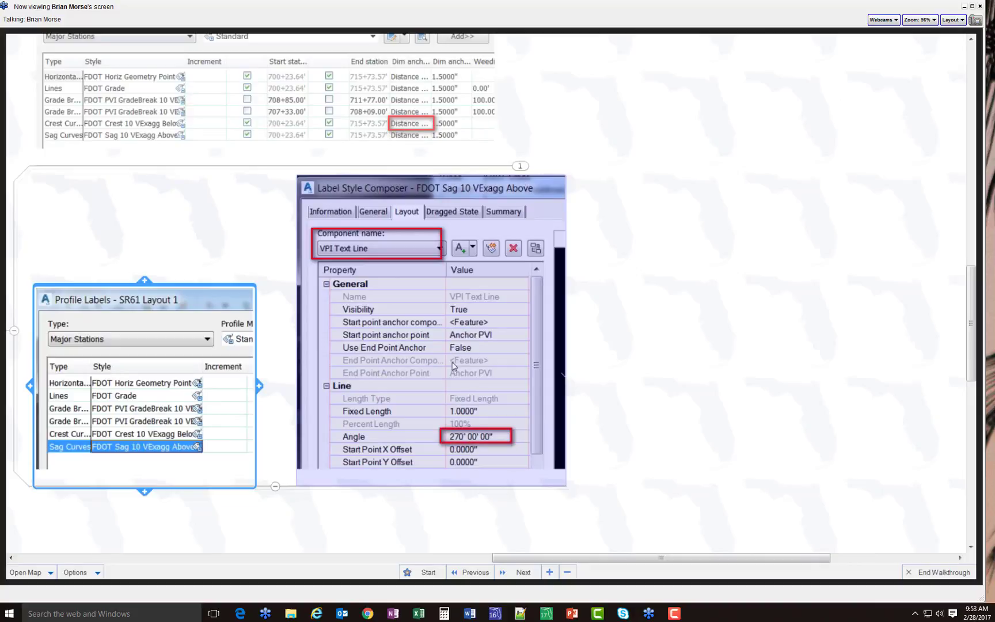
click(522, 571)
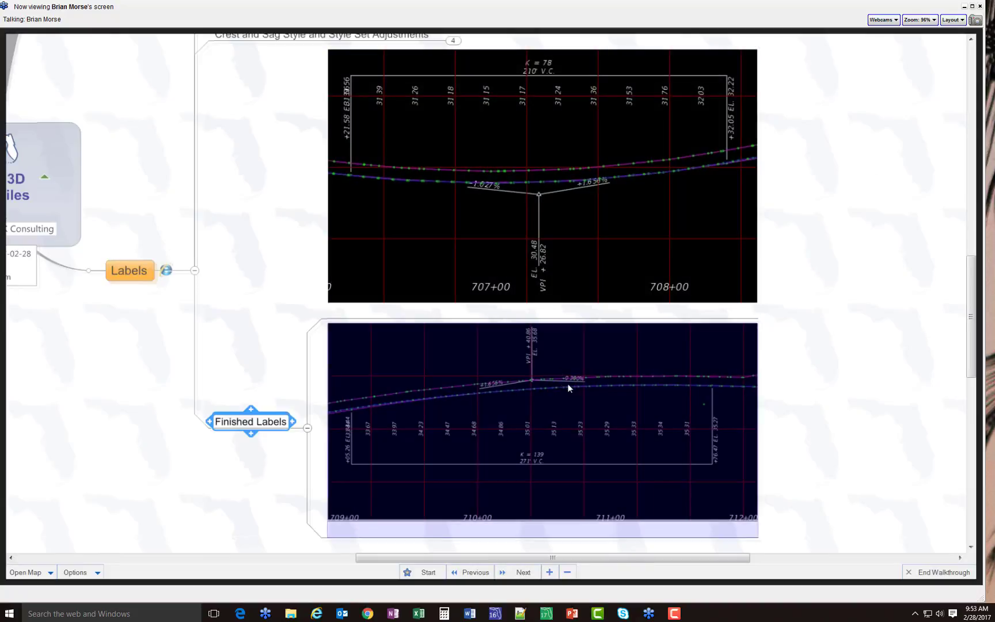
click(524, 572)
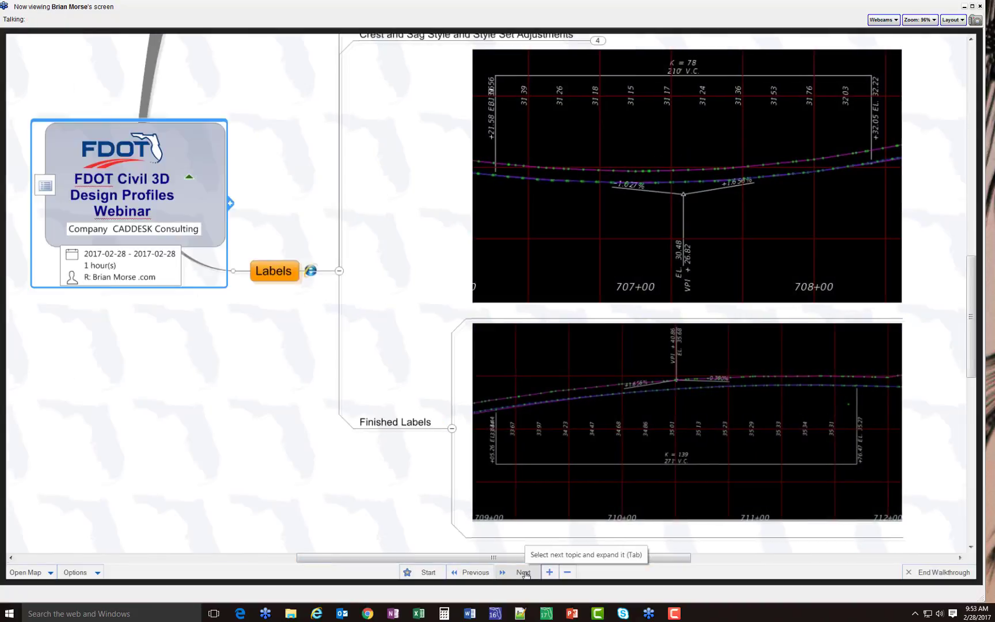
Collapse the Finished Labels topic, return to the normal map view in Mindjet MindManager and collapse the Labels branch
click(453, 429)
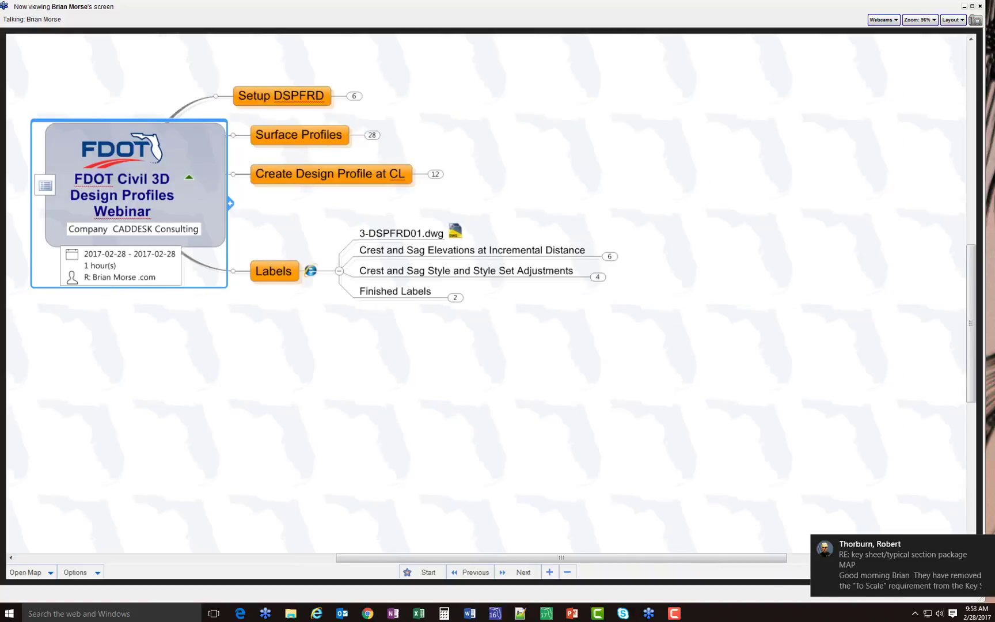
key(alt+Tab)
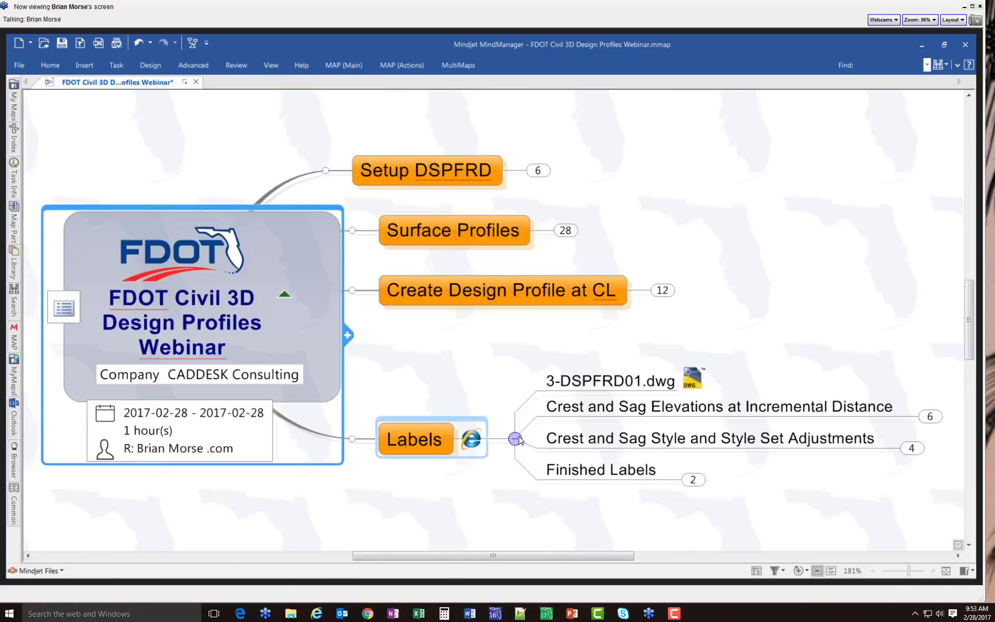
click(515, 439)
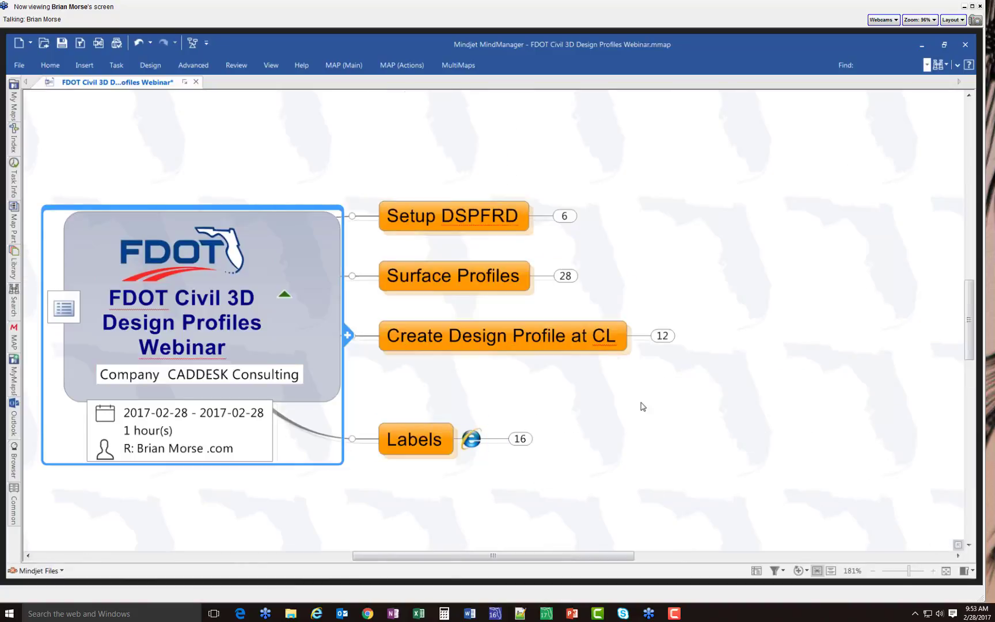